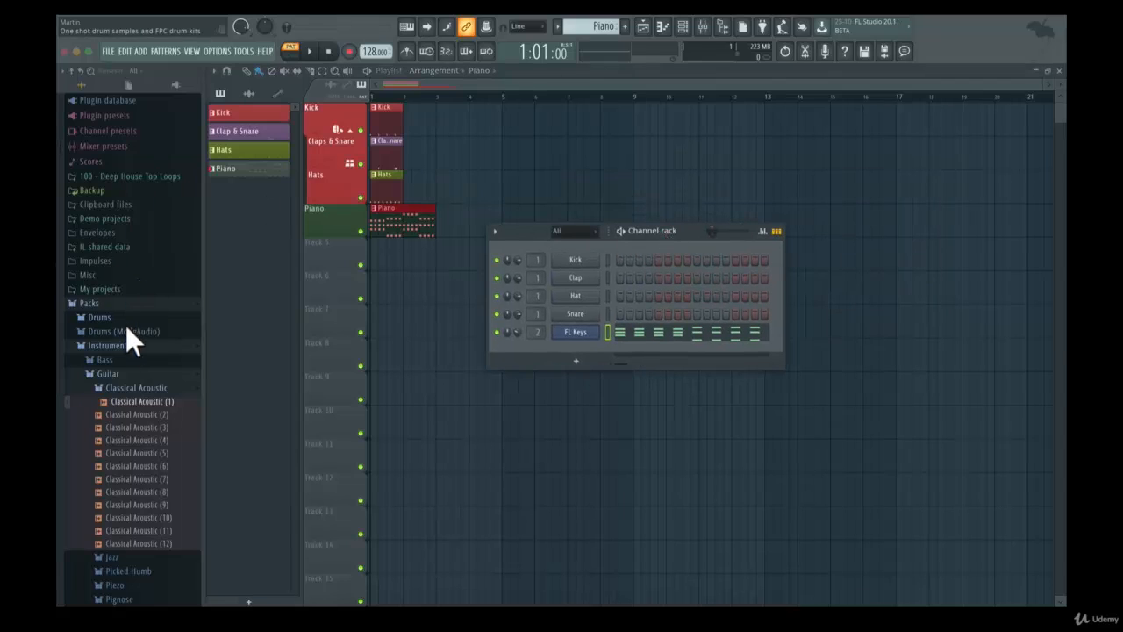
Step: Add the Classical Acoustic (2) guitar sample from the Instruments packs to the channel rack as a new channel
{"action": "left_click", "coordinate": [113, 350]}
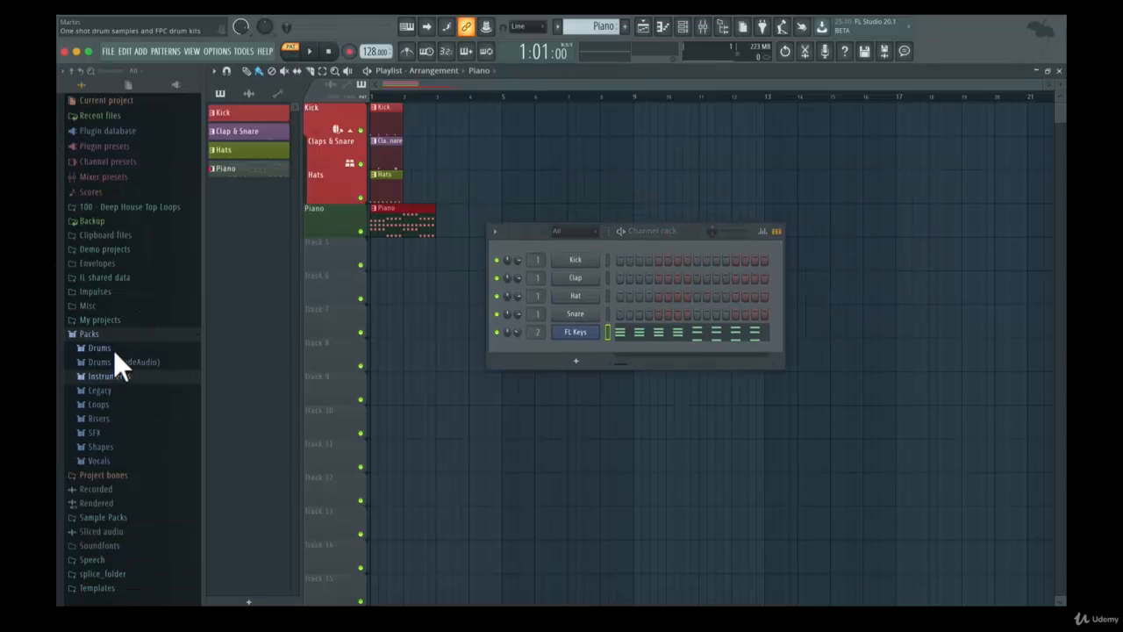
{"action": "left_click", "coordinate": [100, 373]}
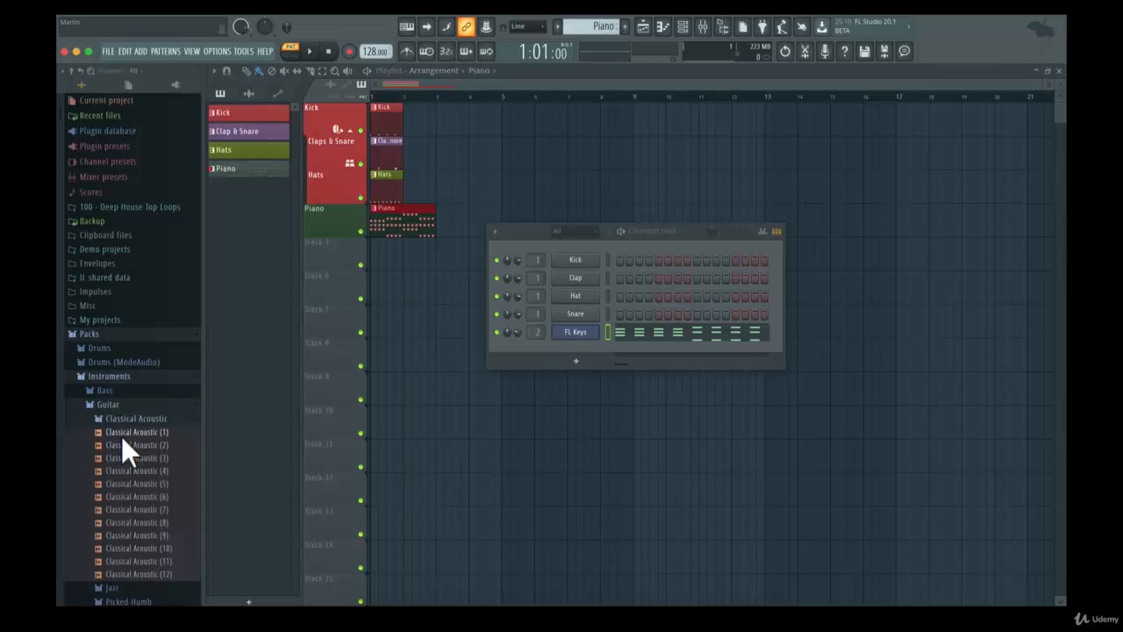
{"action": "left_click_drag", "start_coordinate": [122, 446], "coordinate": [566, 349]}
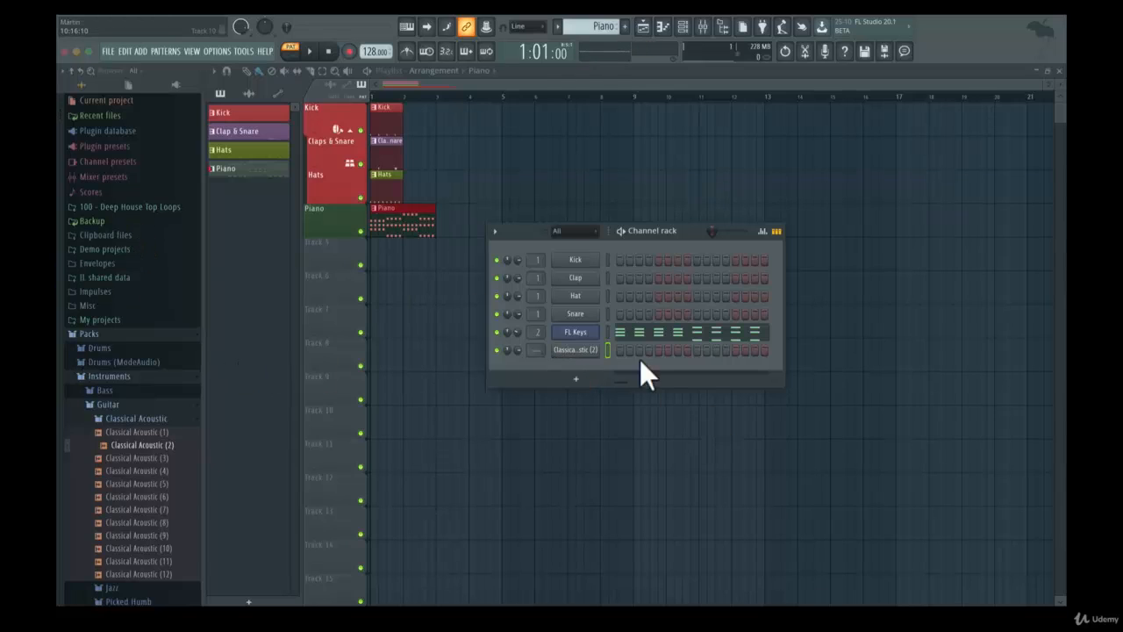
{"action": "left_click", "coordinate": [569, 331]}
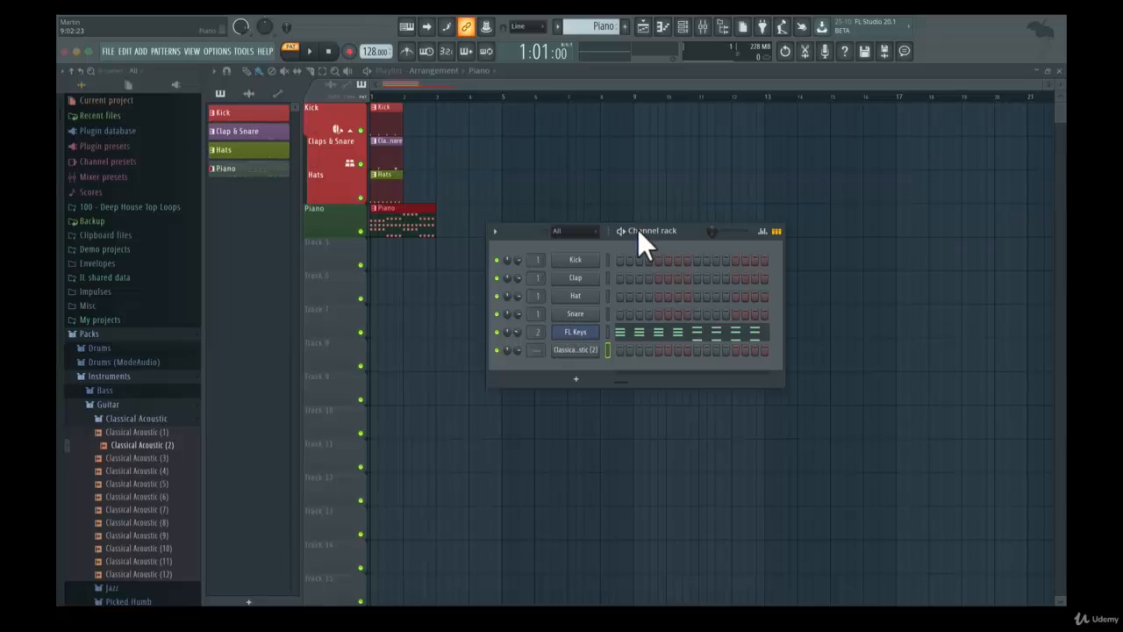
Step: Look through the list of plugins available for a new channel and the options offered for the Classical Acoustic (2) channel
{"action": "left_click", "coordinate": [576, 381]}
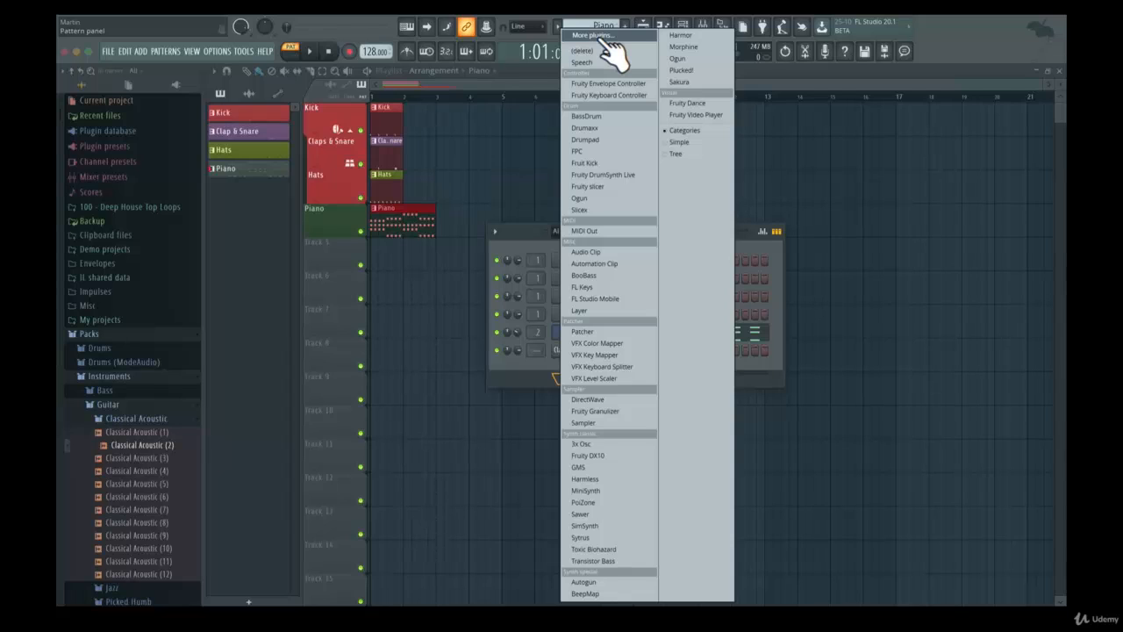
{"action": "left_click", "coordinate": [522, 242]}
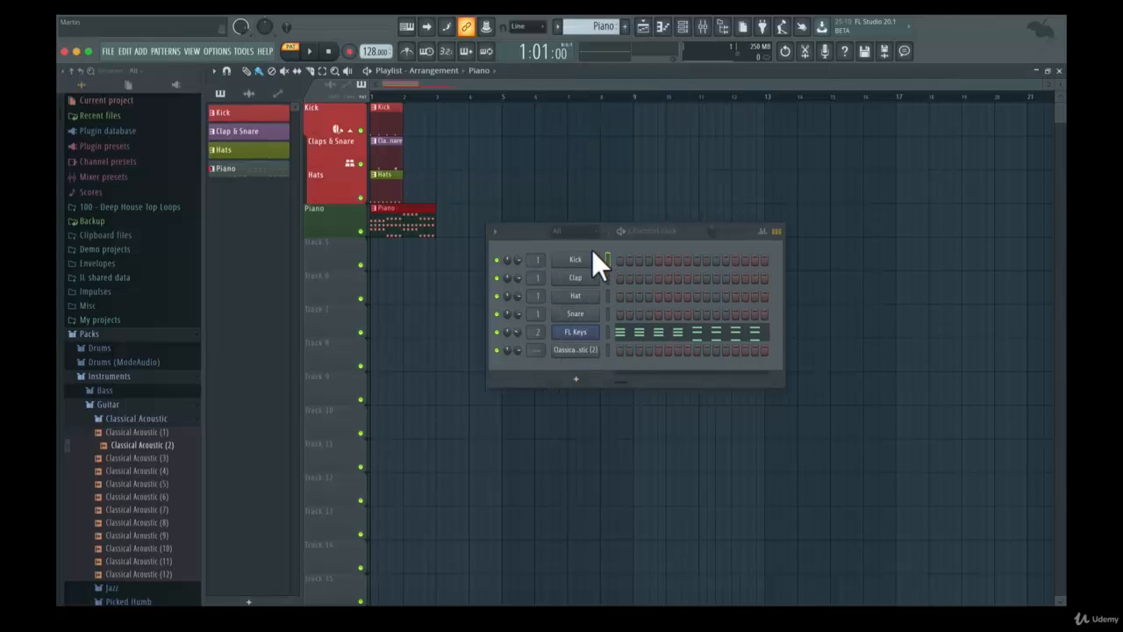
{"action": "right_click", "coordinate": [578, 347]}
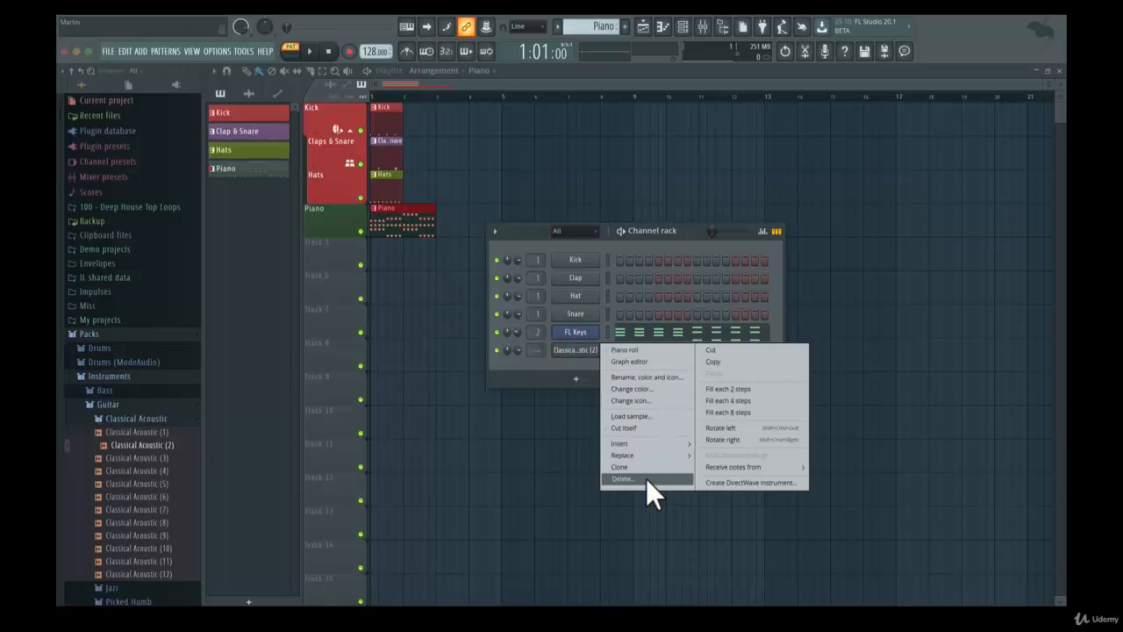
{"action": "left_click", "coordinate": [561, 365]}
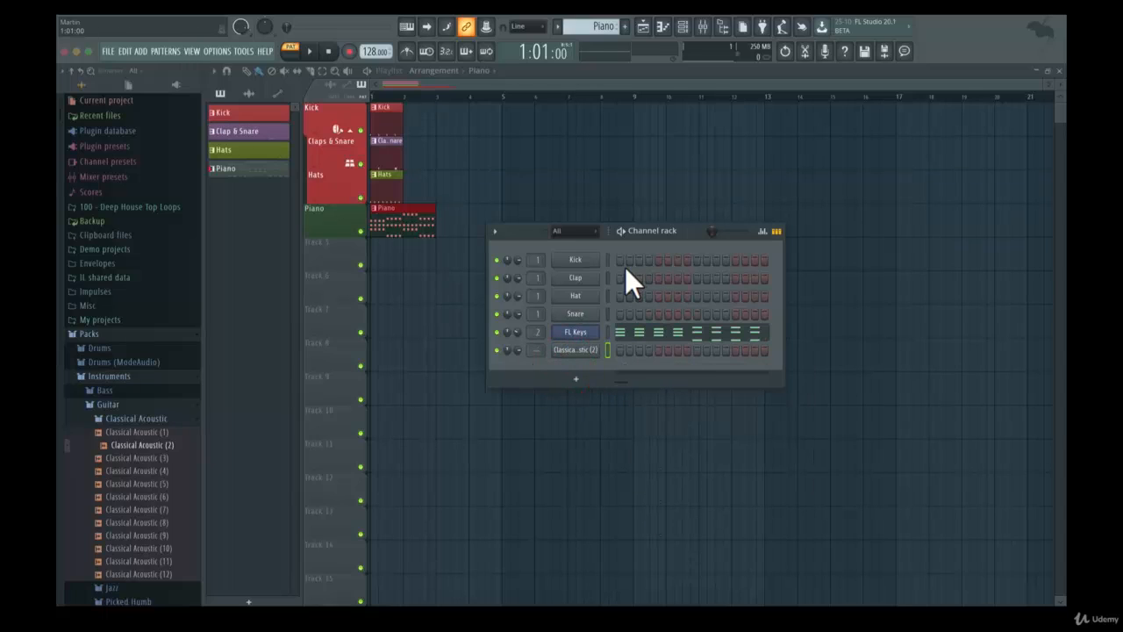
Step: Open the Kick channel's sampler settings and arrange its window beside the channel rack without overlap
{"action": "left_click", "coordinate": [575, 263]}
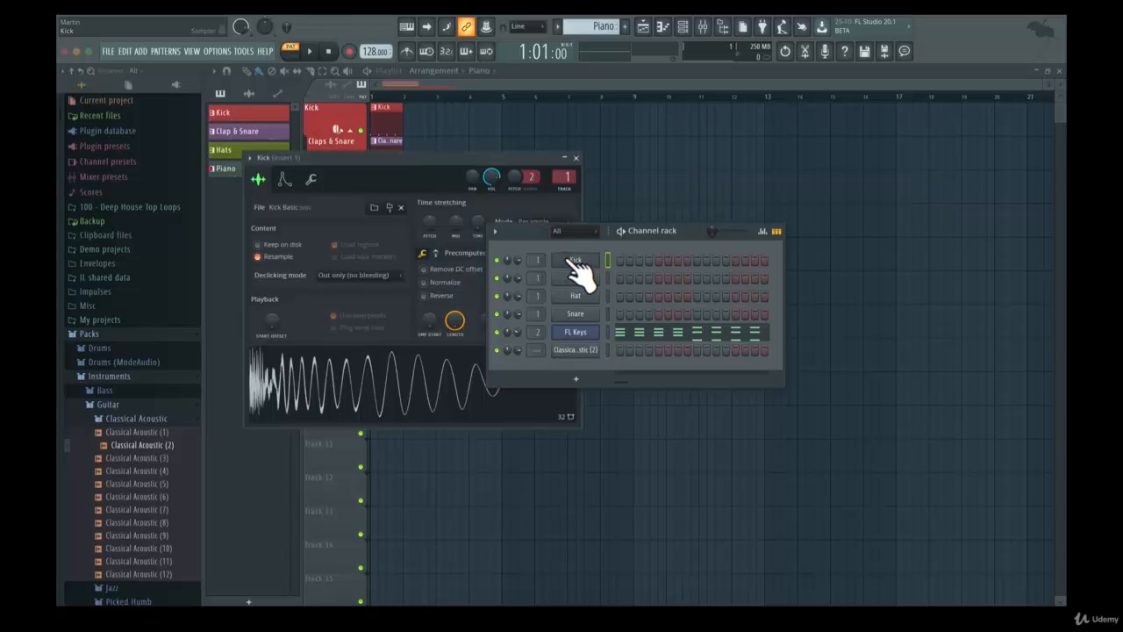
{"action": "left_click_drag", "start_coordinate": [484, 170], "coordinate": [501, 214]}
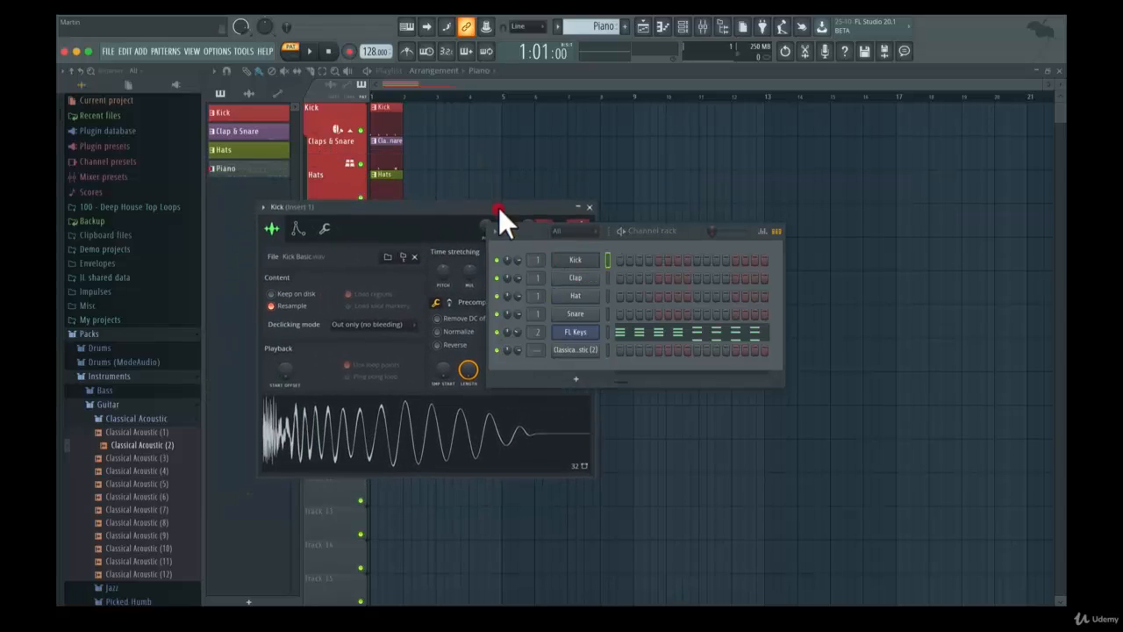
{"action": "left_click_drag", "start_coordinate": [643, 232], "coordinate": [810, 223]}
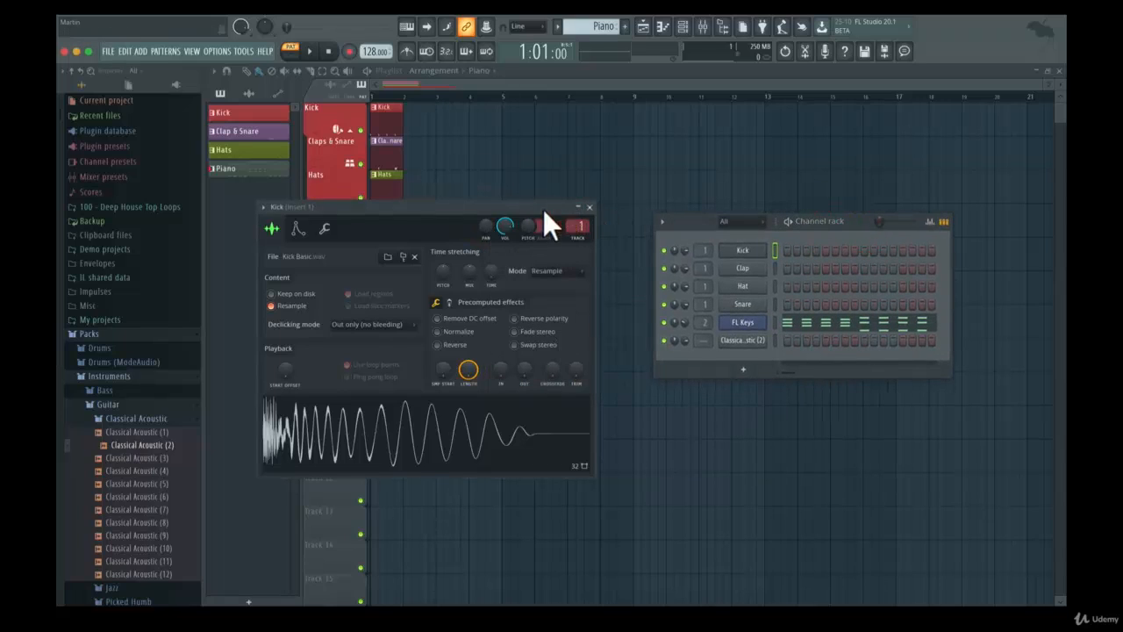
{"action": "left_click_drag", "start_coordinate": [543, 209], "coordinate": [550, 168]}
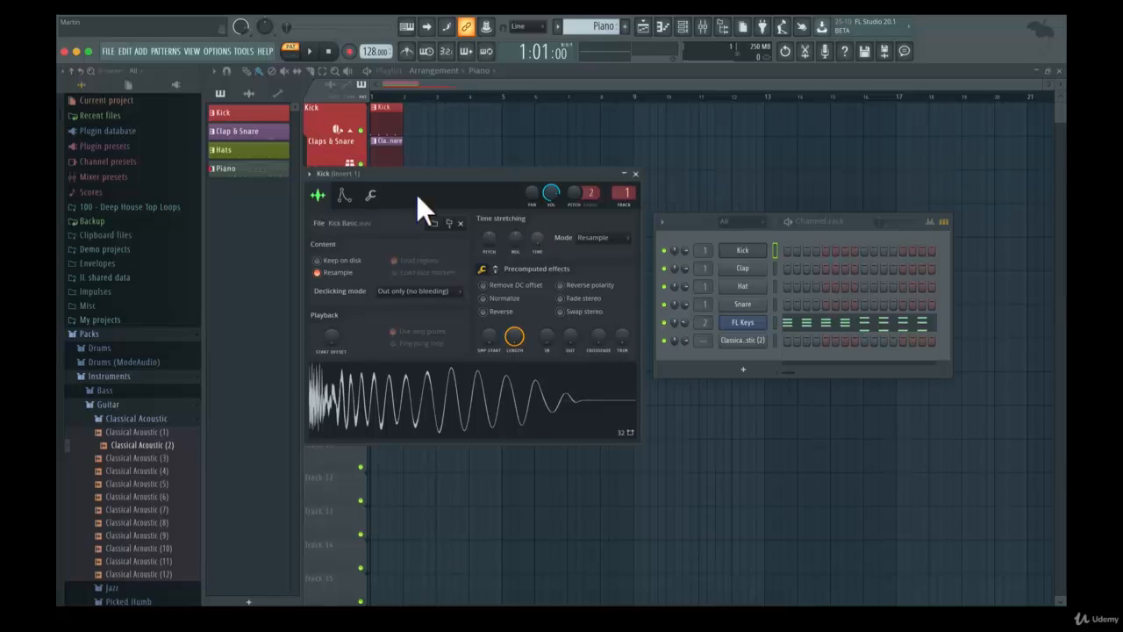
Step: Review the Kick channel's envelope, miscellaneous and sample settings, and view the FL Keys instrument's controls
{"action": "left_click", "coordinate": [346, 195]}
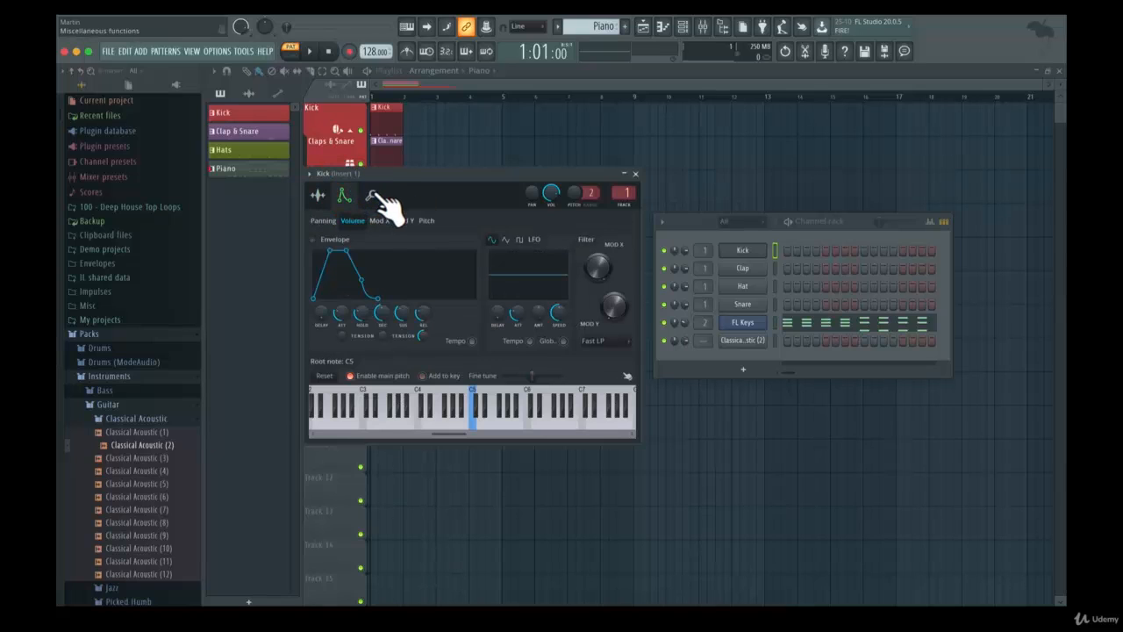
{"action": "left_click", "coordinate": [375, 195]}
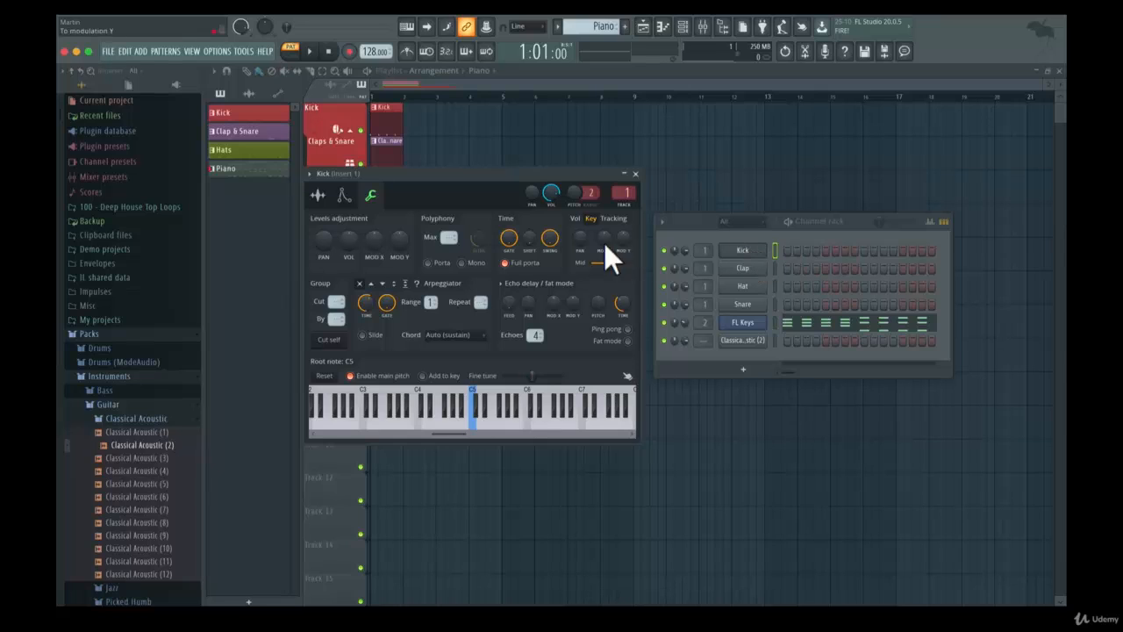
{"action": "left_click", "coordinate": [335, 194]}
{"action": "left_click", "coordinate": [317, 195]}
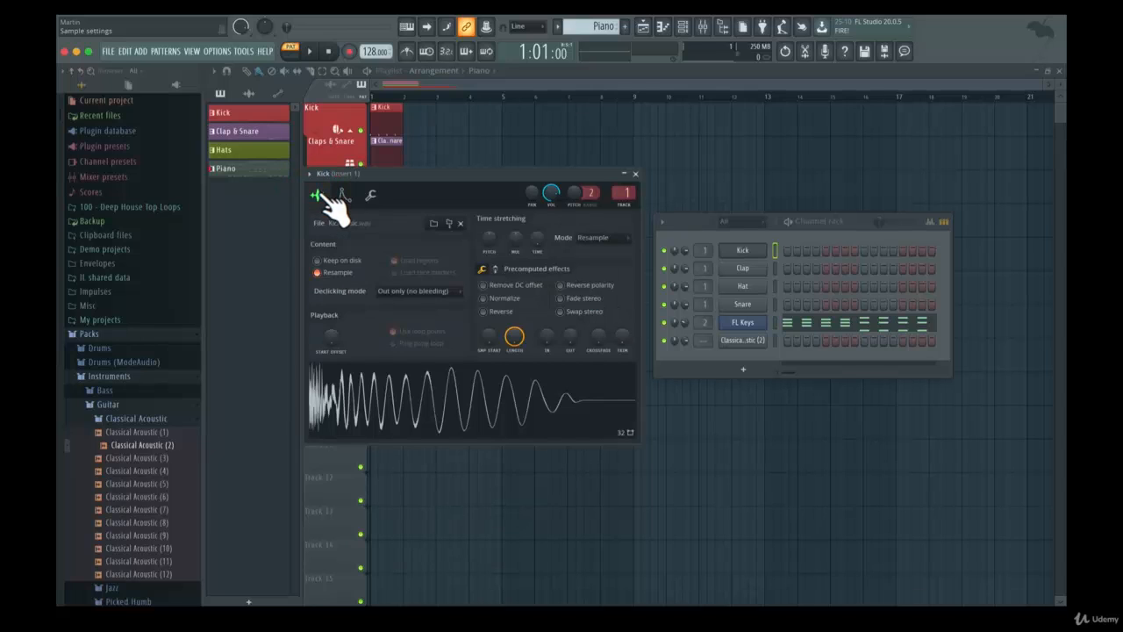
{"action": "left_click", "coordinate": [635, 174]}
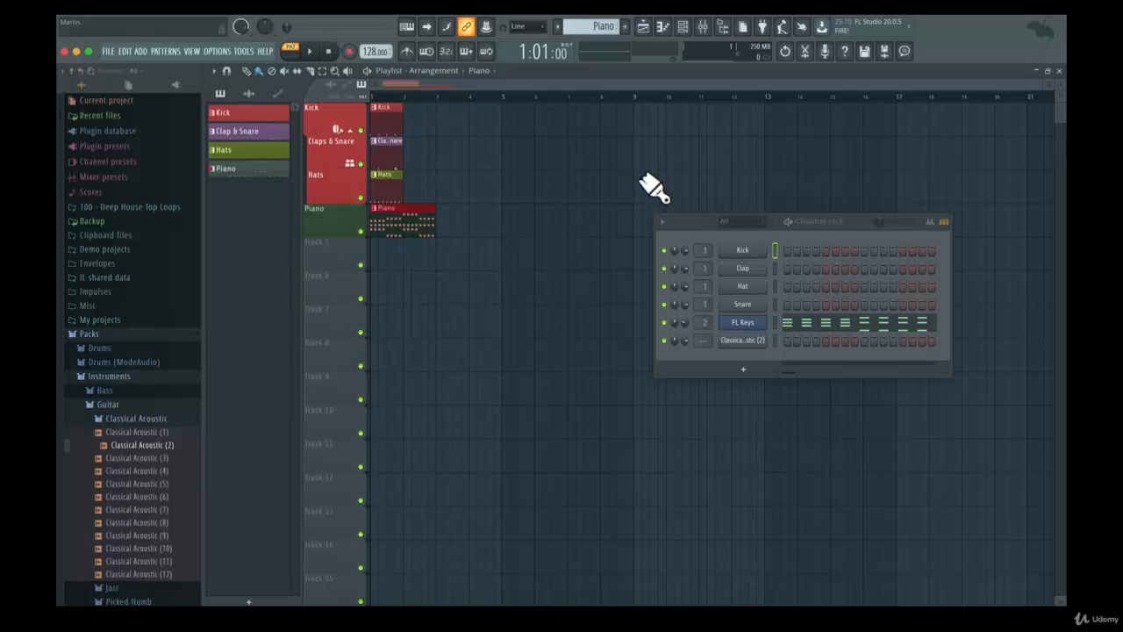
{"action": "left_click", "coordinate": [742, 323]}
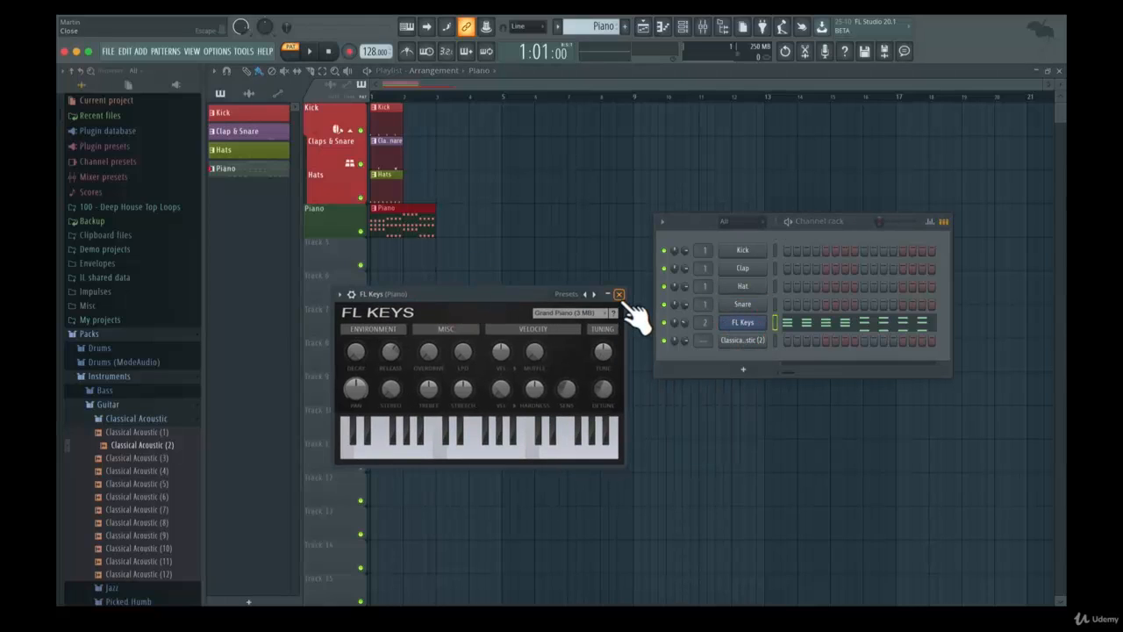
{"action": "left_click", "coordinate": [619, 294]}
Step: Move the channel rack back toward the middle of the playlist and try to resize it
{"action": "left_click_drag", "start_coordinate": [869, 226], "coordinate": [624, 209]}
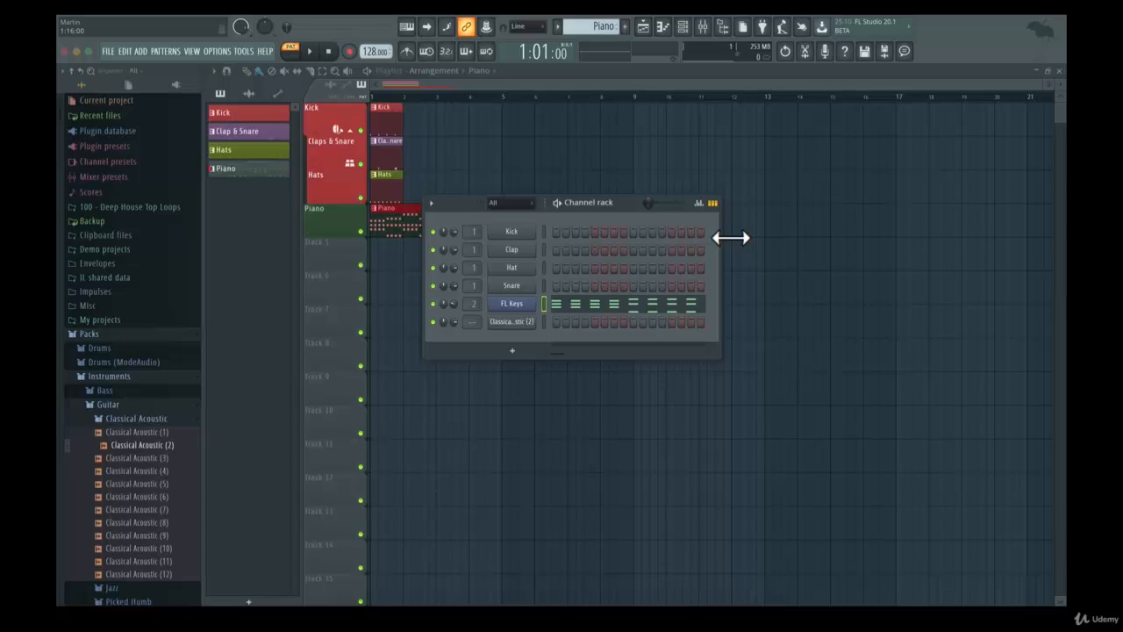
{"action": "left_click_drag", "start_coordinate": [731, 237], "coordinate": [745, 258]}
{"action": "left_click_drag", "start_coordinate": [727, 367], "coordinate": [734, 388]}
{"action": "left_click_drag", "start_coordinate": [588, 209], "coordinate": [636, 207]}
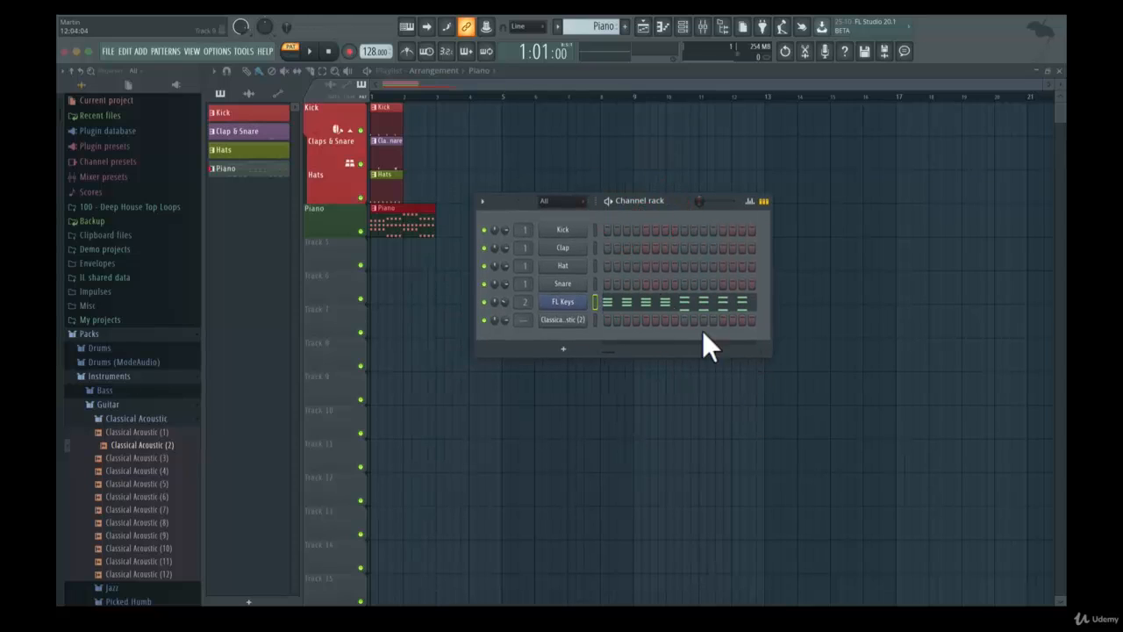
Step: Widen the channel buttons in the channel rack just enough to fit the full name Classical Acoustic (2)
{"action": "left_click", "coordinate": [555, 201]}
{"action": "left_click_drag", "start_coordinate": [602, 209], "coordinate": [713, 205]}
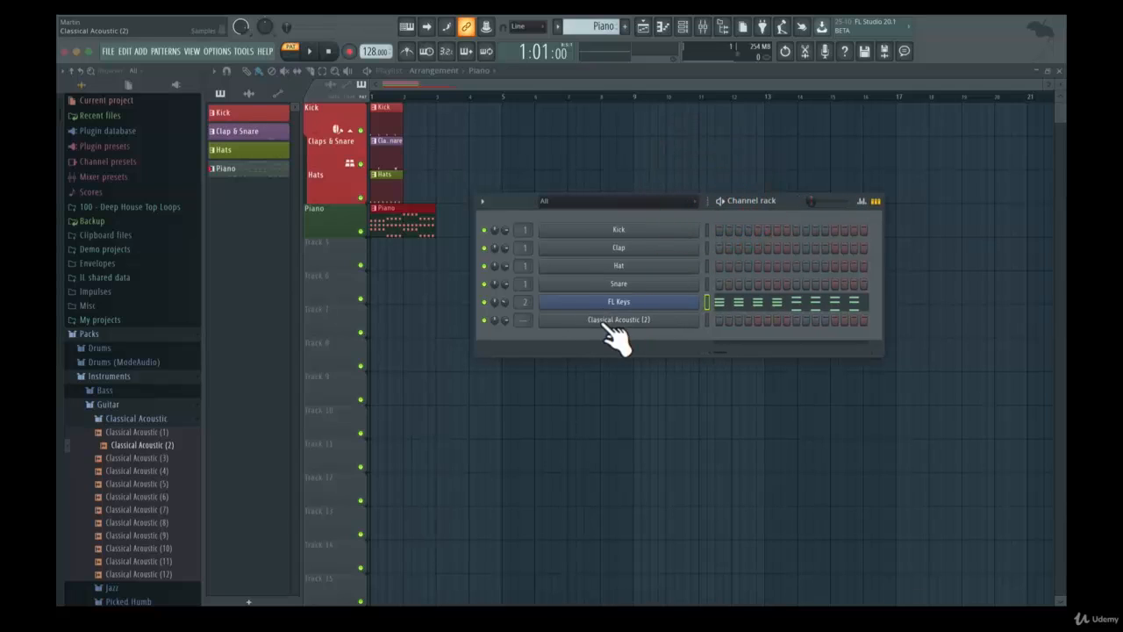
{"action": "left_click_drag", "start_coordinate": [717, 206], "coordinate": [637, 209]}
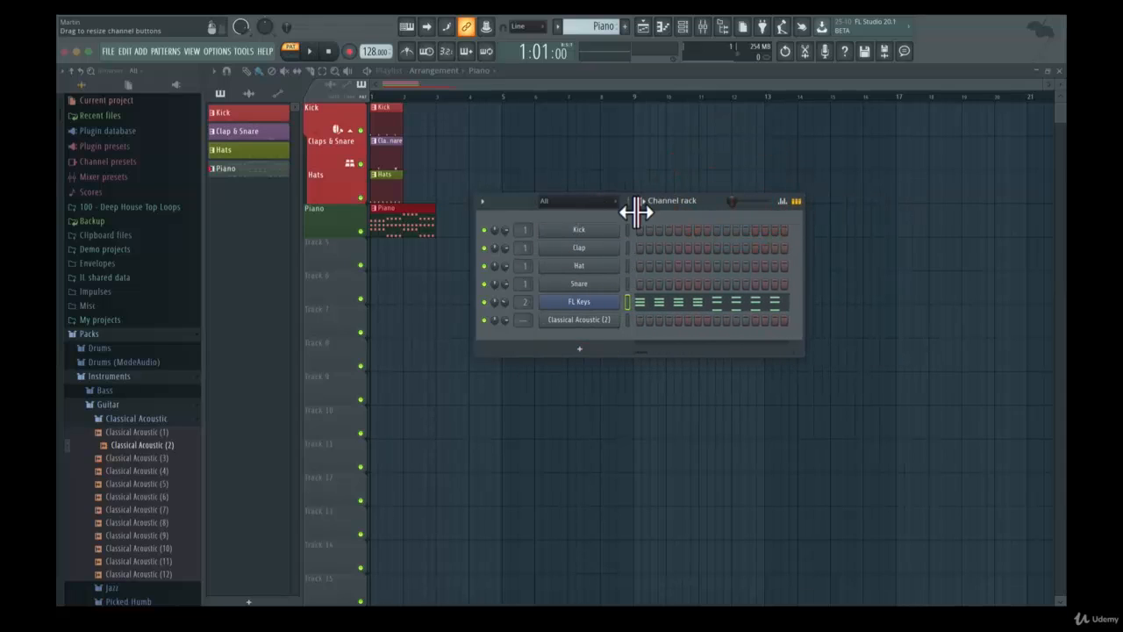
{"action": "left_click_drag", "start_coordinate": [634, 211], "coordinate": [623, 210]}
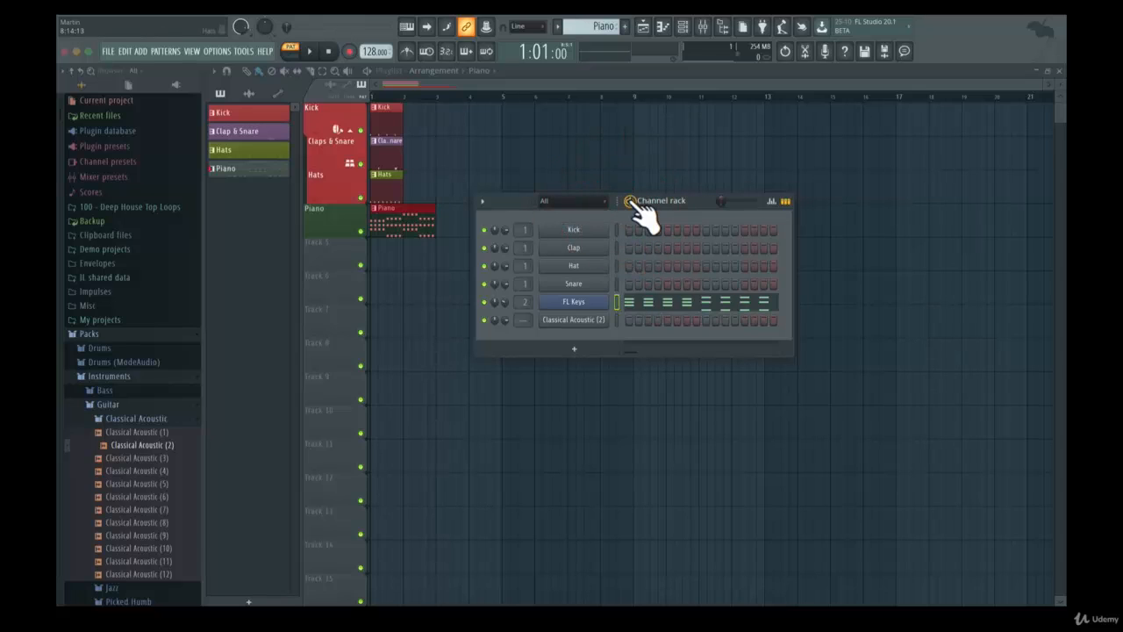
Step: Play and stop the Piano pattern with the channel rack's own playback control, and try the rack's swing slider
{"action": "key", "text": "space"}
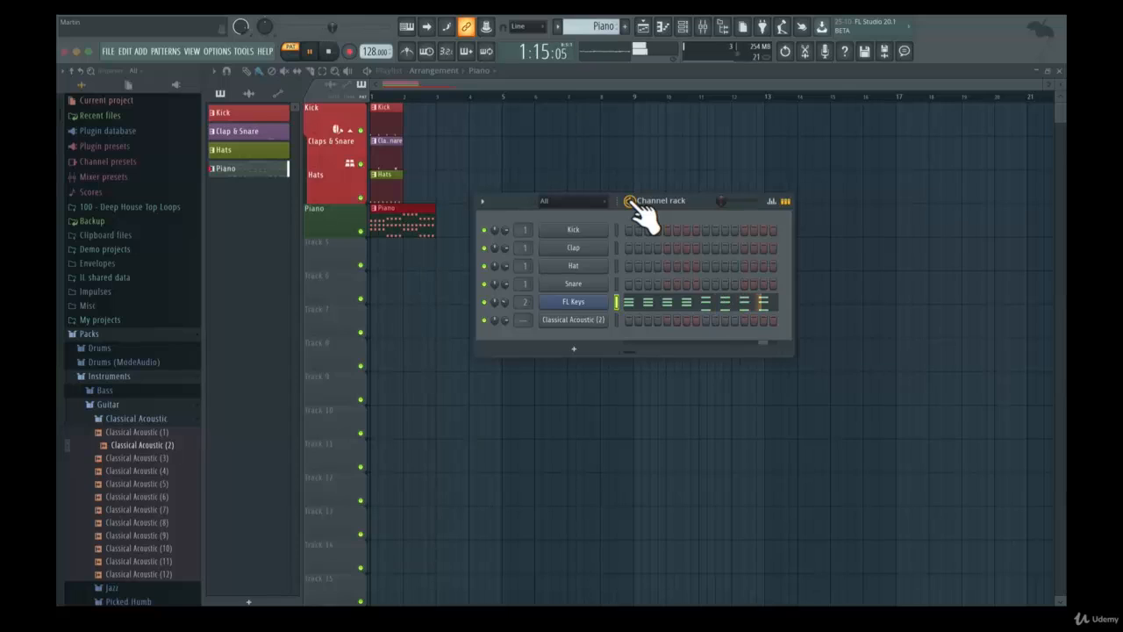
{"action": "left_click", "coordinate": [631, 202]}
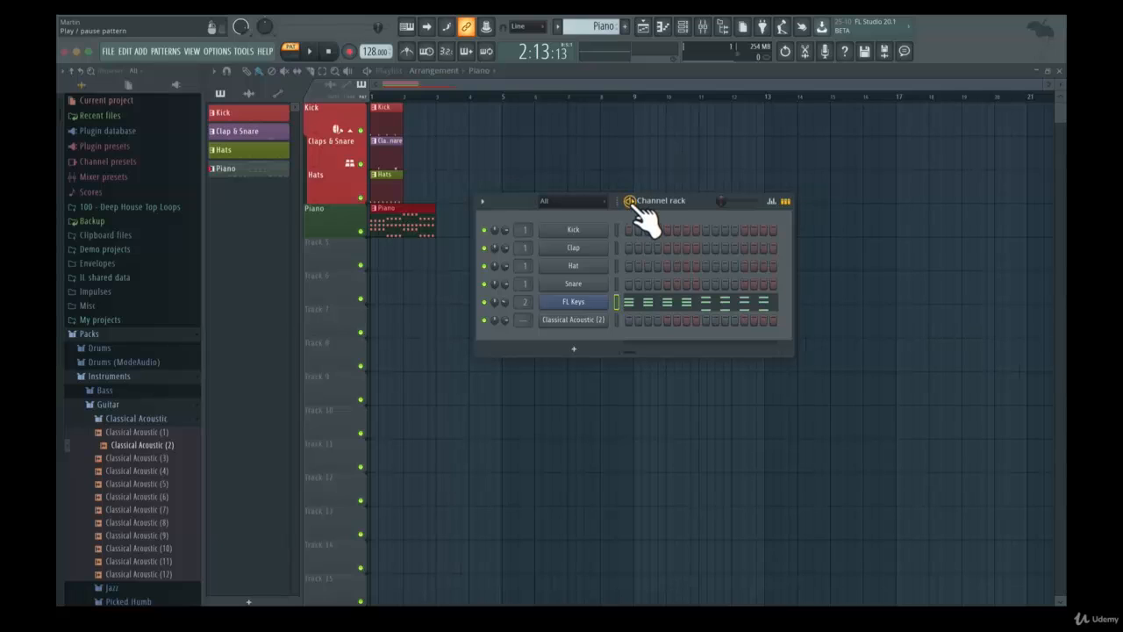
{"action": "key", "text": "space"}
{"action": "left_click_drag", "start_coordinate": [730, 205], "coordinate": [724, 202]}
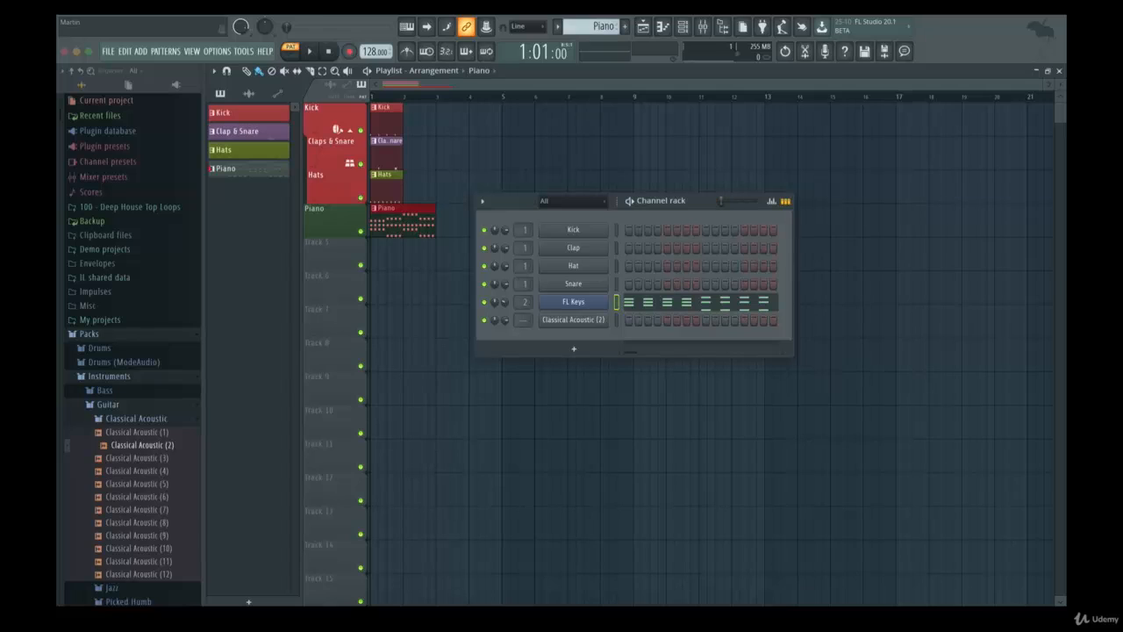
Step: View the FL Keys graph editor and compare the channel rack's step sequencer with its piano roll overview
{"action": "left_click", "coordinate": [771, 202]}
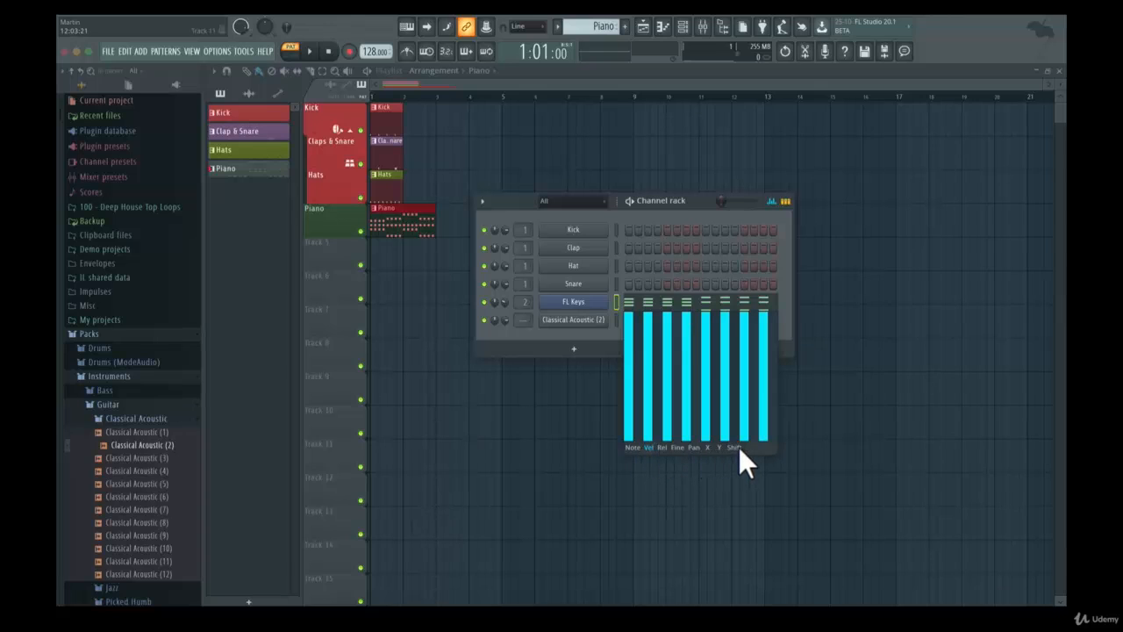
{"action": "left_click", "coordinate": [785, 202]}
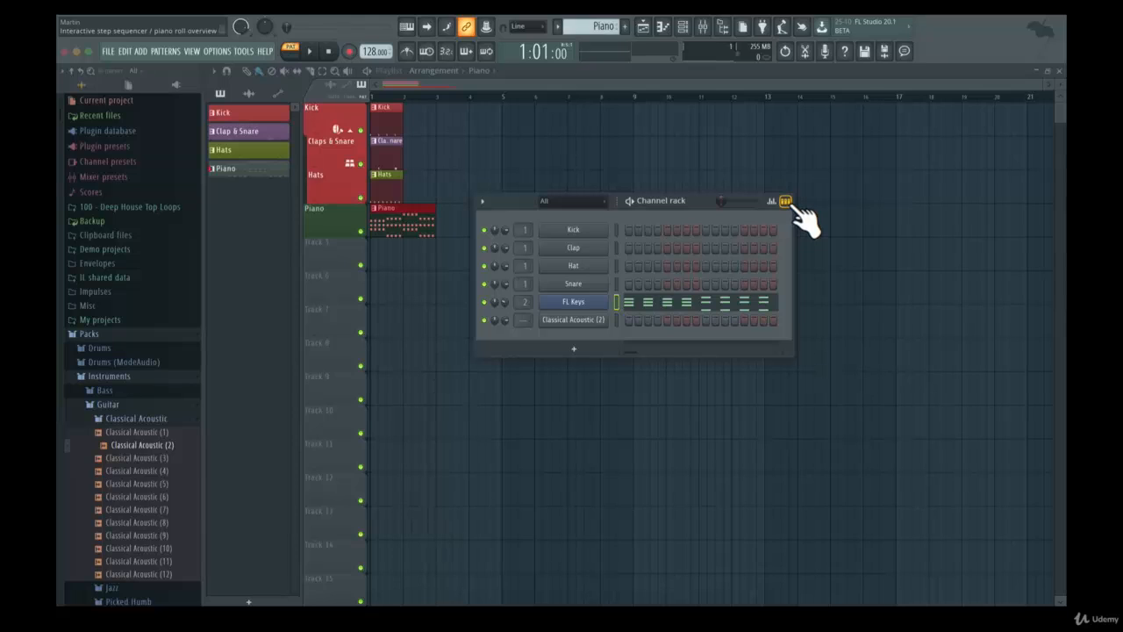
{"action": "left_click", "coordinate": [785, 202]}
{"action": "left_click", "coordinate": [785, 202]}
{"action": "left_click", "coordinate": [785, 201]}
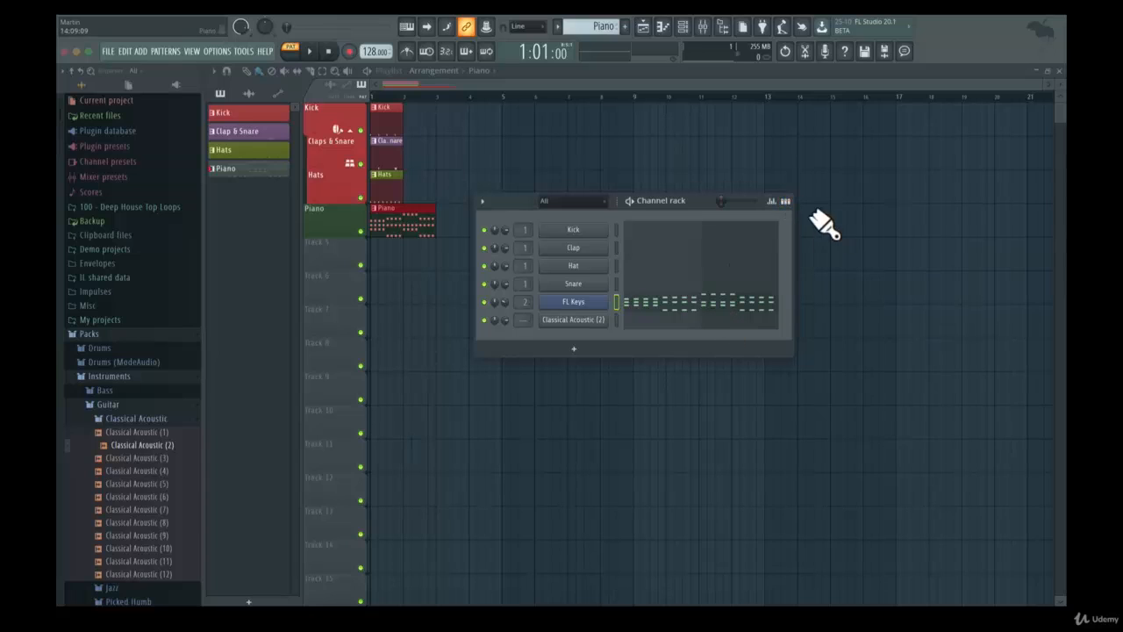
{"action": "left_click", "coordinate": [786, 202]}
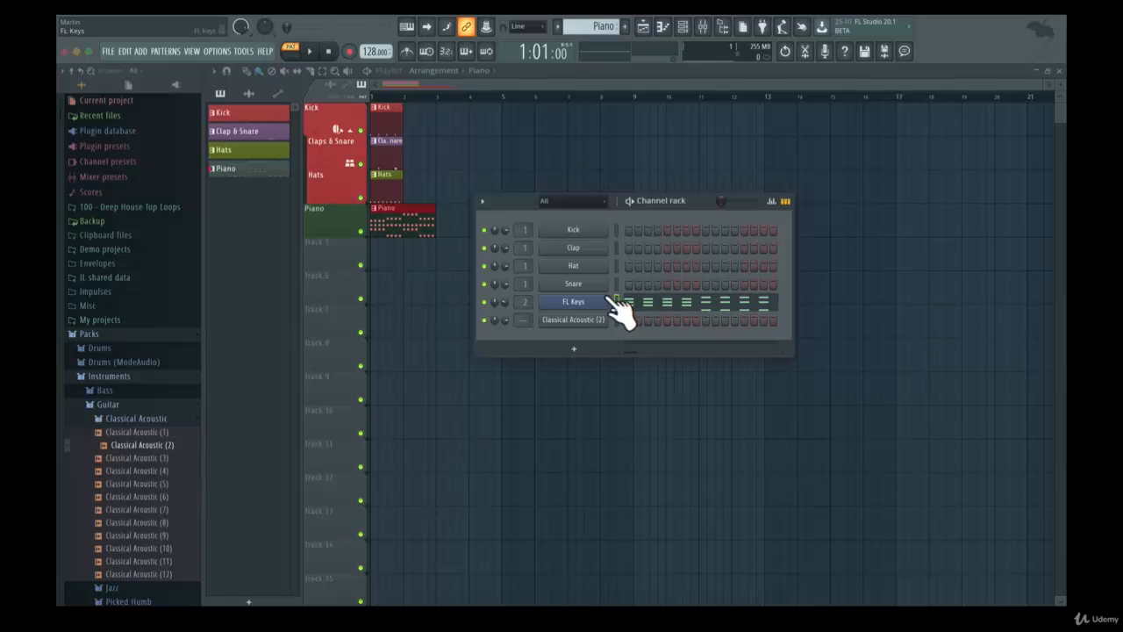
Step: View the FL Keys notes in the piano roll with the channel rack moved aside, and return to the playlist
{"action": "left_click", "coordinate": [690, 304]}
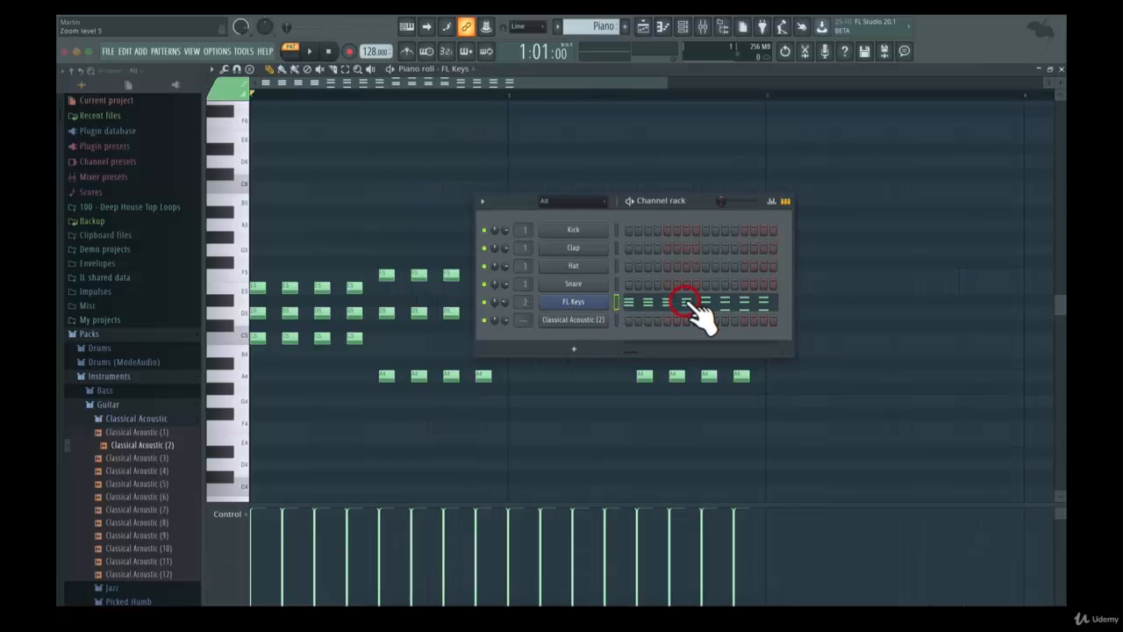
{"action": "left_click_drag", "start_coordinate": [673, 206], "coordinate": [881, 116]}
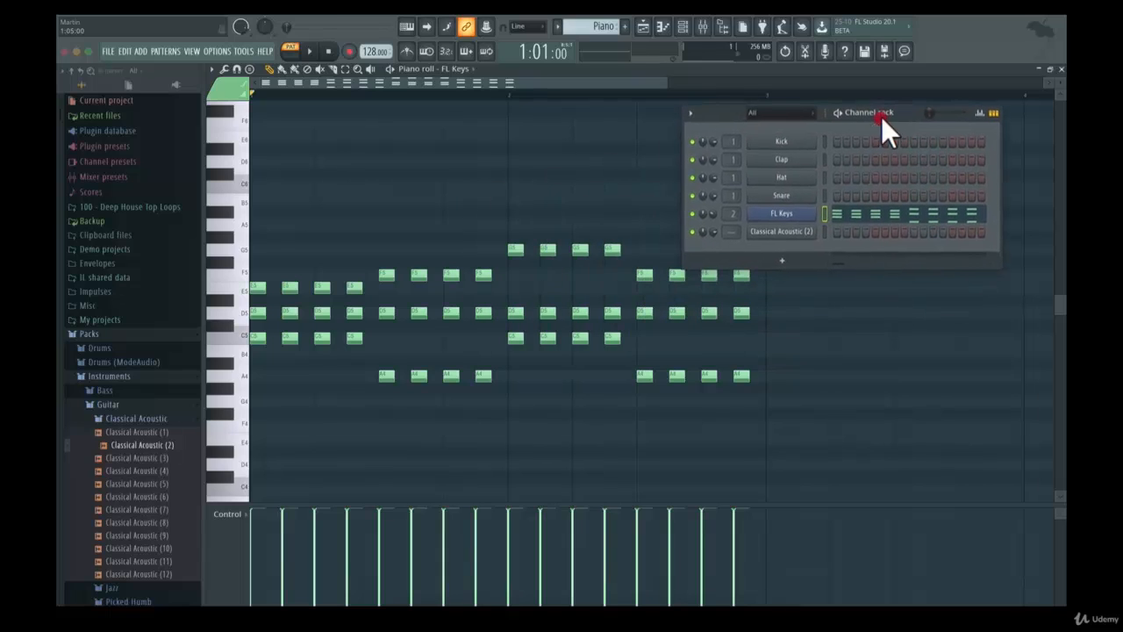
{"action": "left_click", "coordinate": [781, 349]}
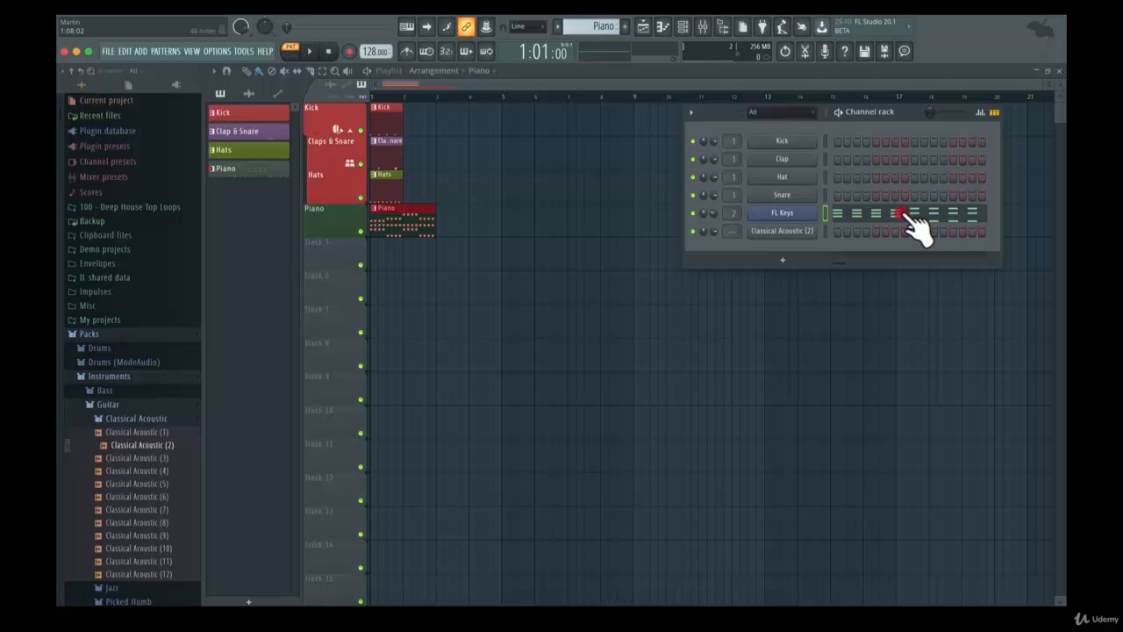
{"action": "left_click", "coordinate": [895, 213]}
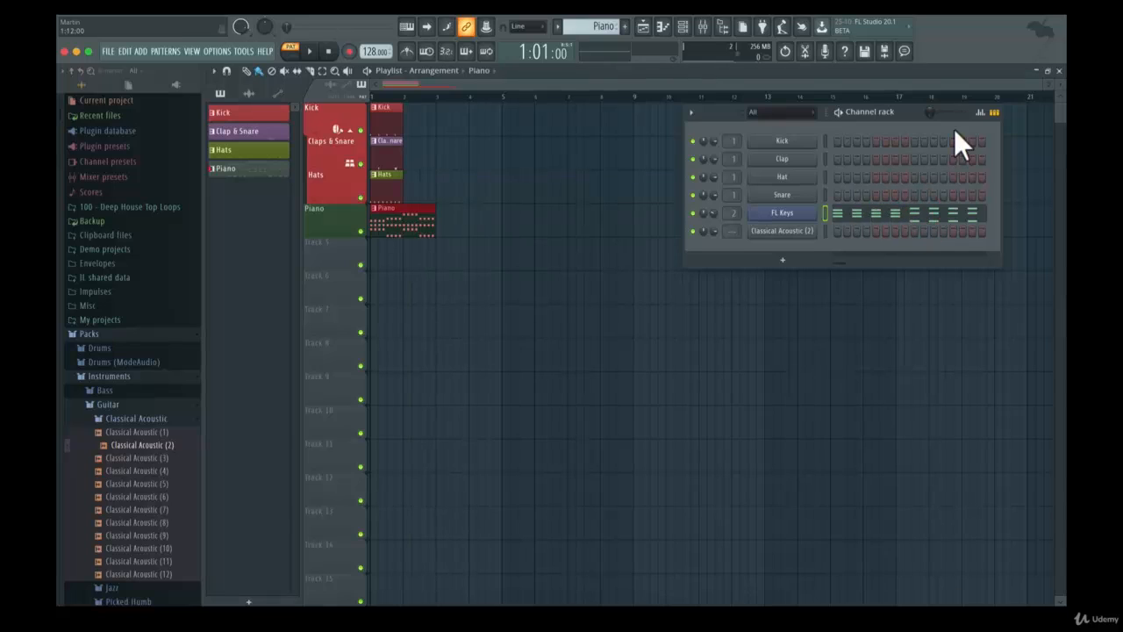
Step: Program Kick hits on steps 1, 5, 9 and 13 of the Piano pattern
{"action": "left_click", "coordinate": [838, 141]}
{"action": "left_click", "coordinate": [876, 141]}
{"action": "left_click", "coordinate": [914, 141]}
{"action": "left_click", "coordinate": [952, 141]}
Step: Mute the FL Keys channel and play the pattern to hear the kick alone
{"action": "left_click", "coordinate": [694, 213]}
{"action": "key", "text": "space"}
{"action": "key", "text": "space"}
Step: Switch the channel rack to the piano roll overview and open the Kick notes in the piano roll
{"action": "left_click", "coordinate": [994, 112]}
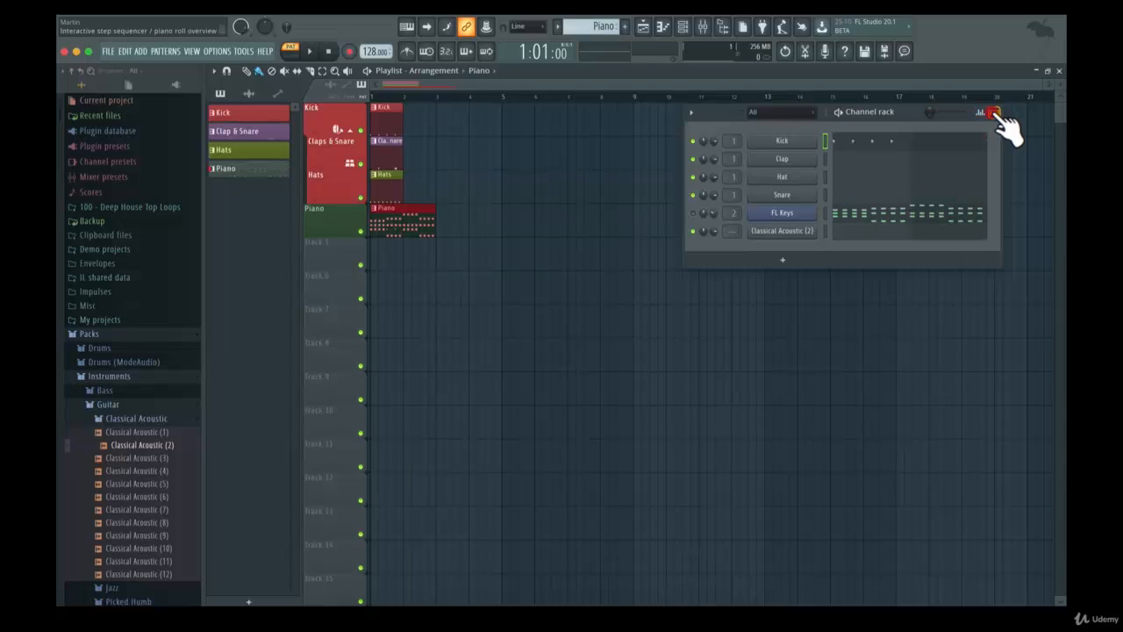
{"action": "left_click", "coordinate": [858, 143]}
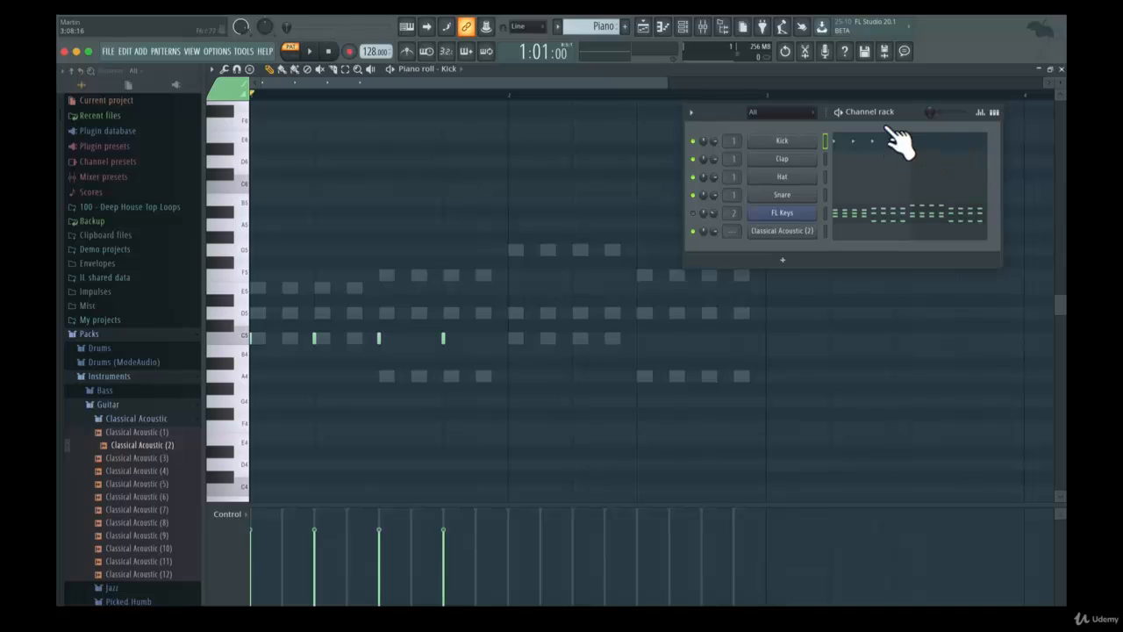
Step: View the Kick and FL Keys notes in the piano roll, and return the channel rack to the step sequencer view
{"action": "left_click", "coordinate": [862, 142]}
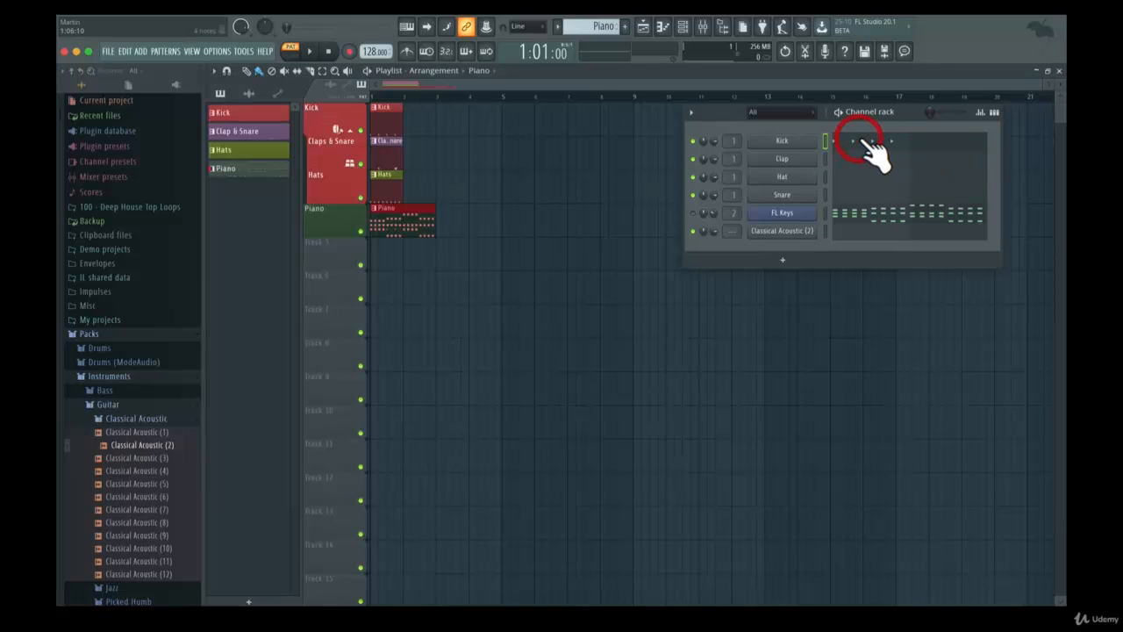
{"action": "left_click", "coordinate": [864, 143]}
{"action": "left_click", "coordinate": [864, 142]}
{"action": "left_click", "coordinate": [864, 142]}
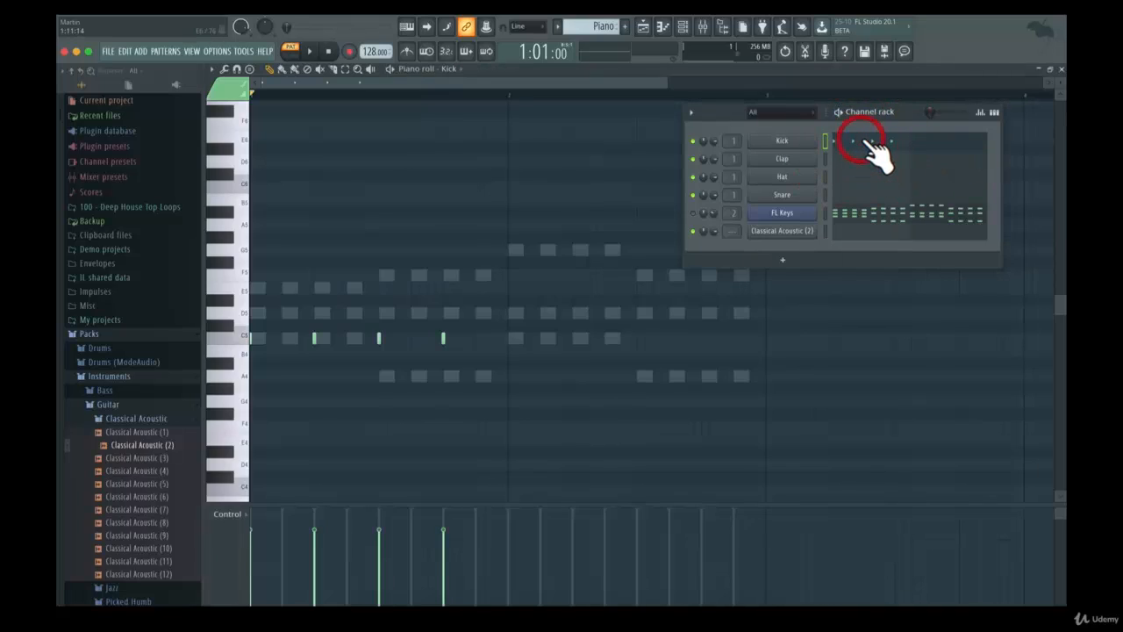
{"action": "left_click", "coordinate": [865, 143]}
{"action": "left_click", "coordinate": [865, 142]}
{"action": "left_click", "coordinate": [866, 143]}
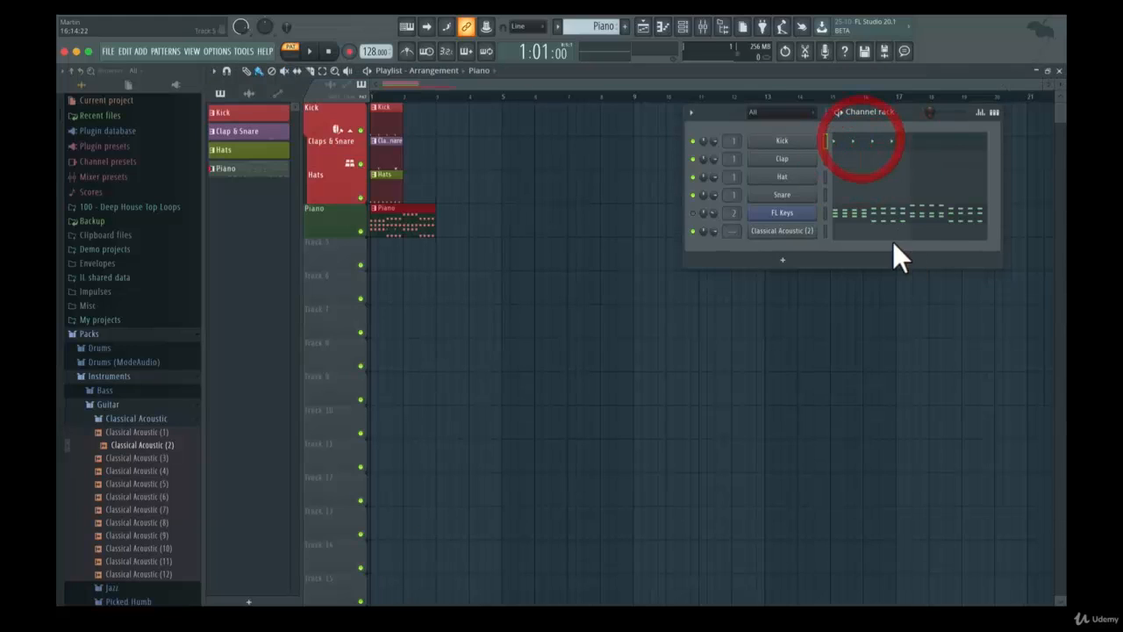
{"action": "left_click", "coordinate": [904, 215]}
{"action": "left_click", "coordinate": [904, 215]}
{"action": "left_click", "coordinate": [994, 112]}
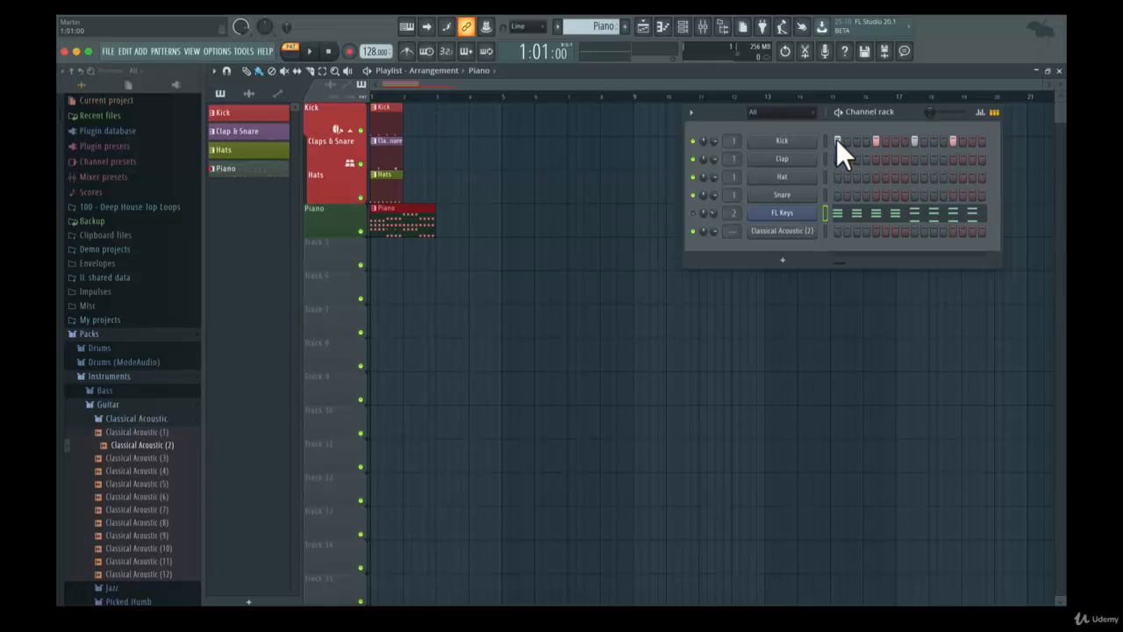
Step: Clear the Kick steps of the Piano pattern and refill the channel, trying every 2 steps before every 4 steps
{"action": "left_click", "coordinate": [973, 141]}
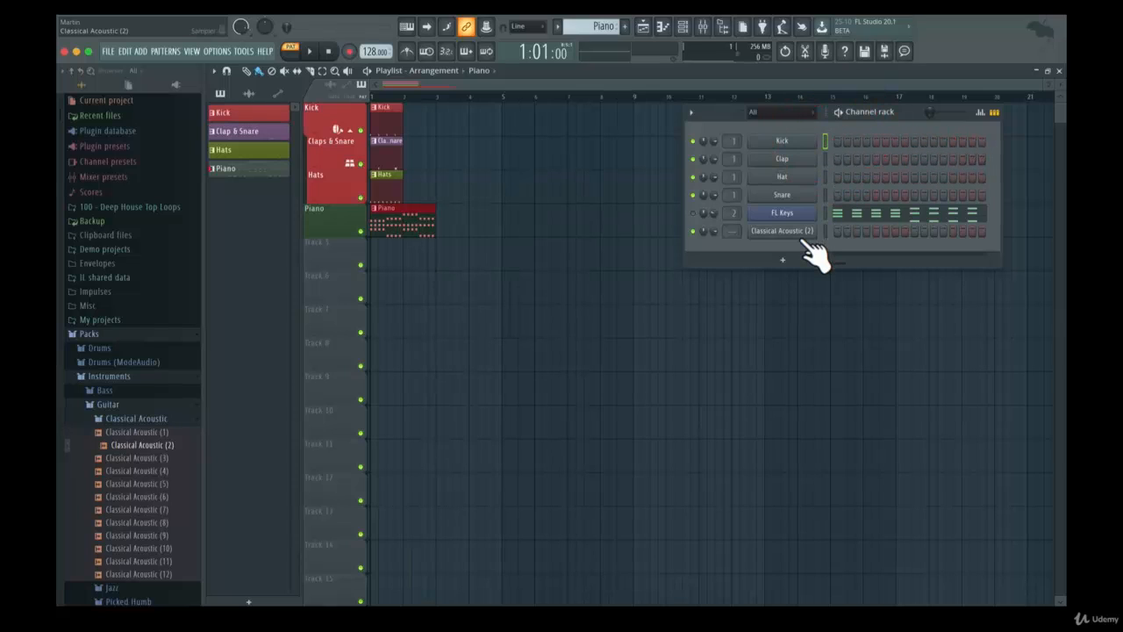
{"action": "right_click", "coordinate": [785, 141]}
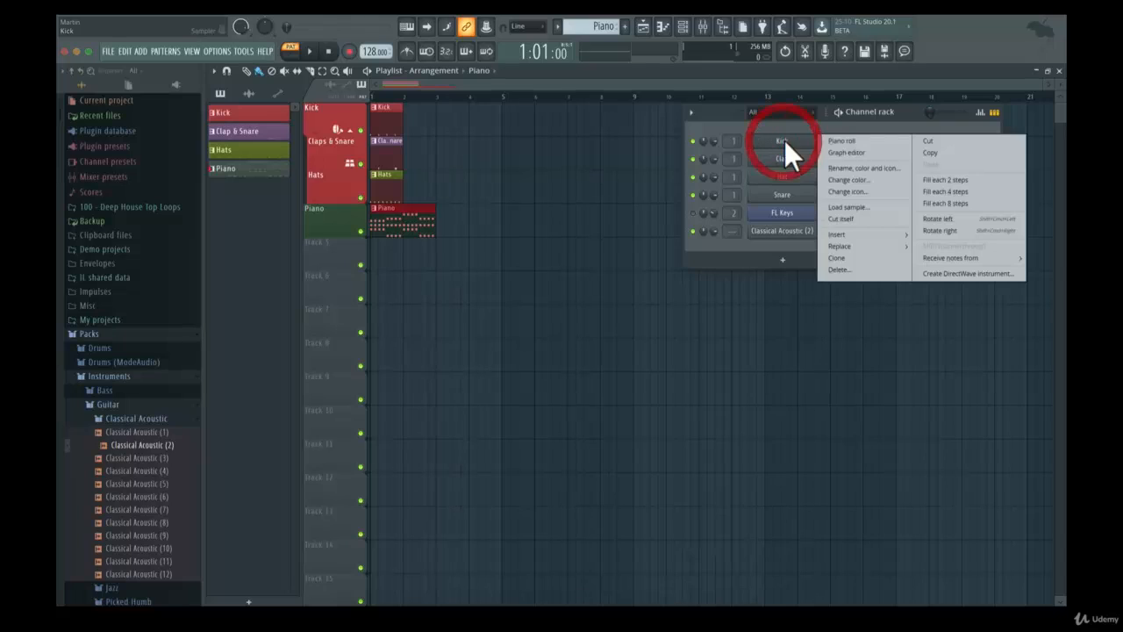
{"action": "left_click", "coordinate": [949, 179]}
{"action": "right_click", "coordinate": [800, 141]}
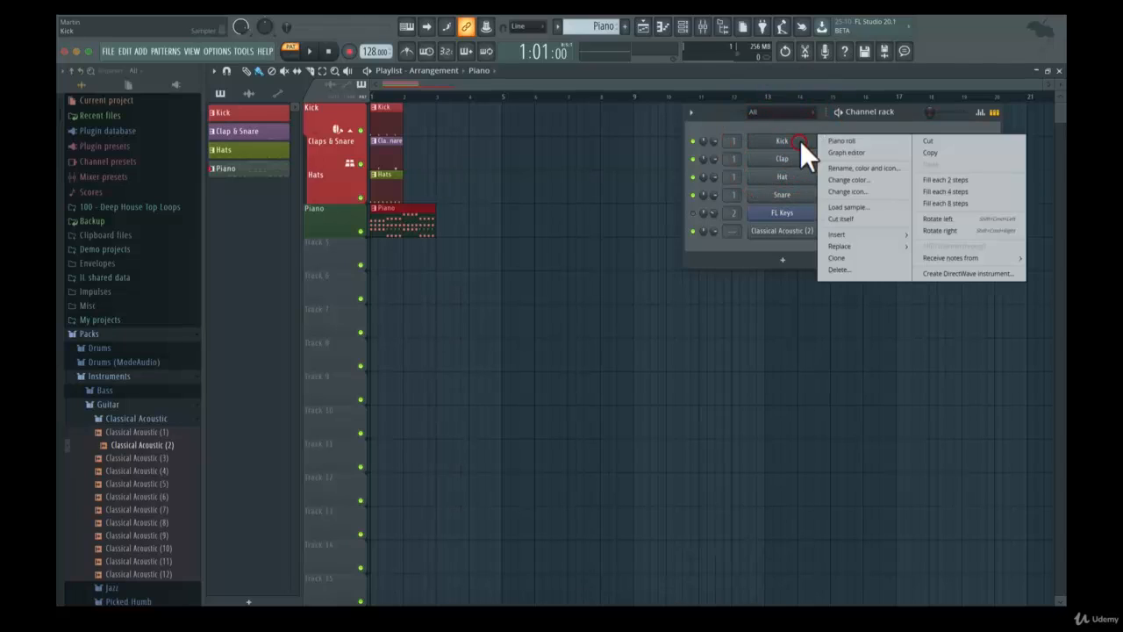
{"action": "left_click", "coordinate": [957, 193]}
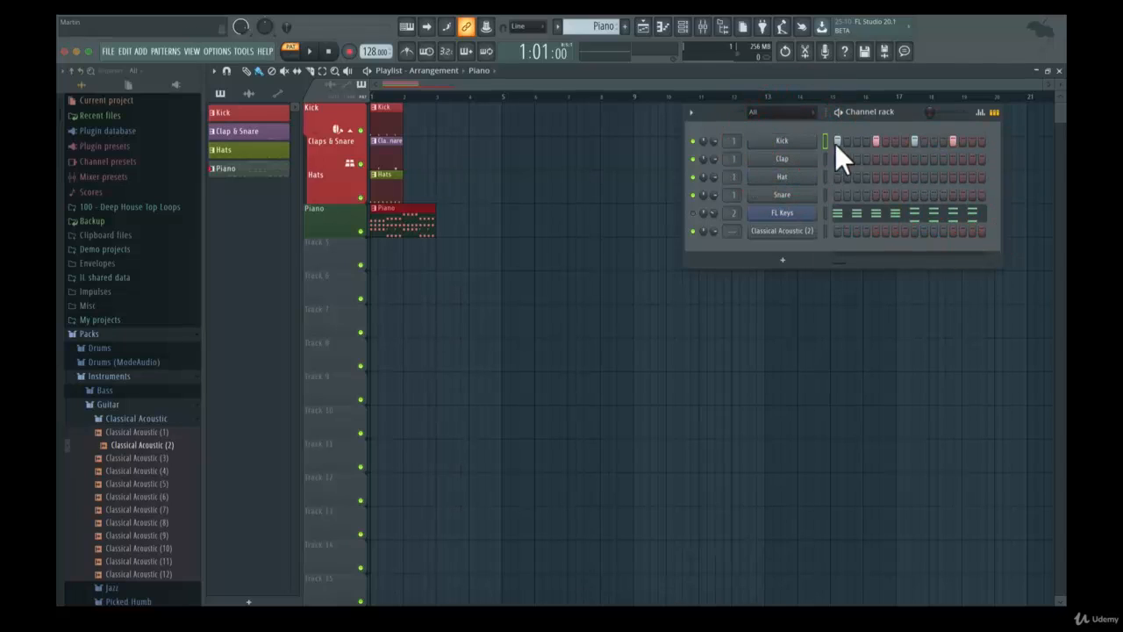
Step: Clear the Kick steps from the Piano pattern and create a new pattern named Drums
{"action": "left_click_drag", "start_coordinate": [892, 137], "coordinate": [840, 140]}
{"action": "left_click", "coordinate": [642, 26]}
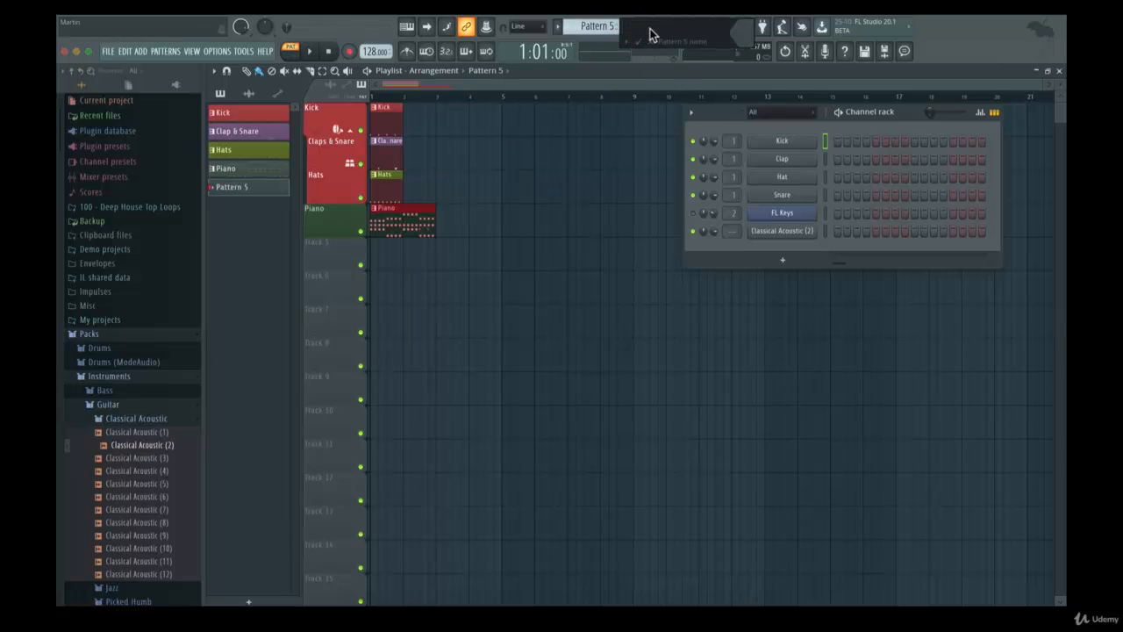
{"action": "type", "text": "Drums"}
{"action": "key", "text": "Return"}
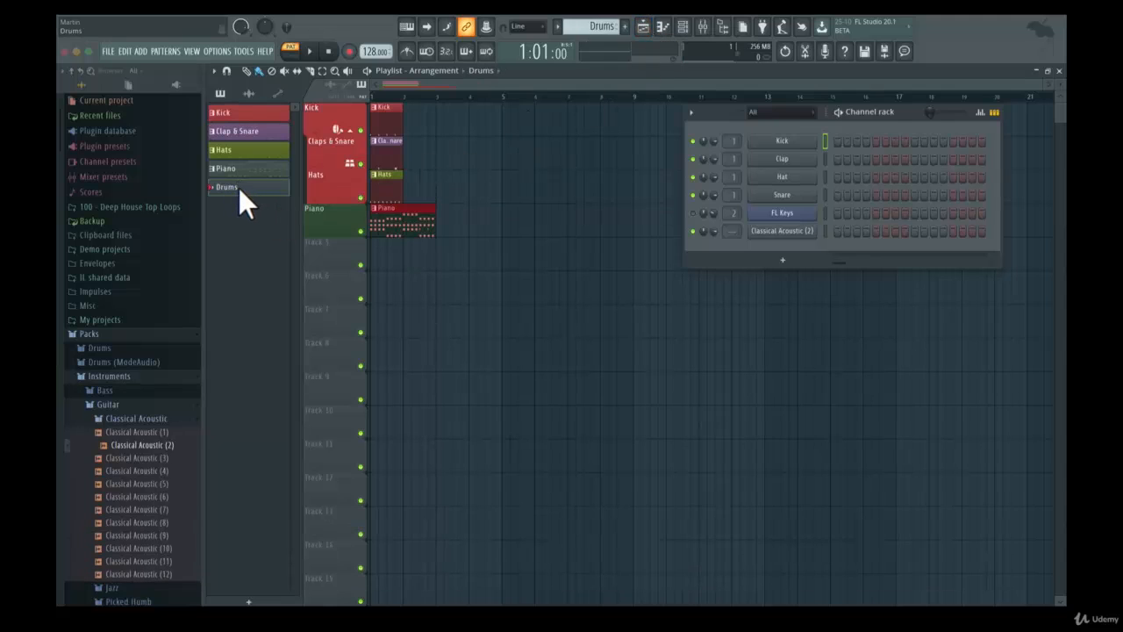
Step: Move the channel rack closer to the playlist tracks and fill the Kick channel every 4 steps in the Drums pattern
{"action": "left_click_drag", "start_coordinate": [706, 117], "coordinate": [530, 134]}
{"action": "right_click", "coordinate": [617, 155]}
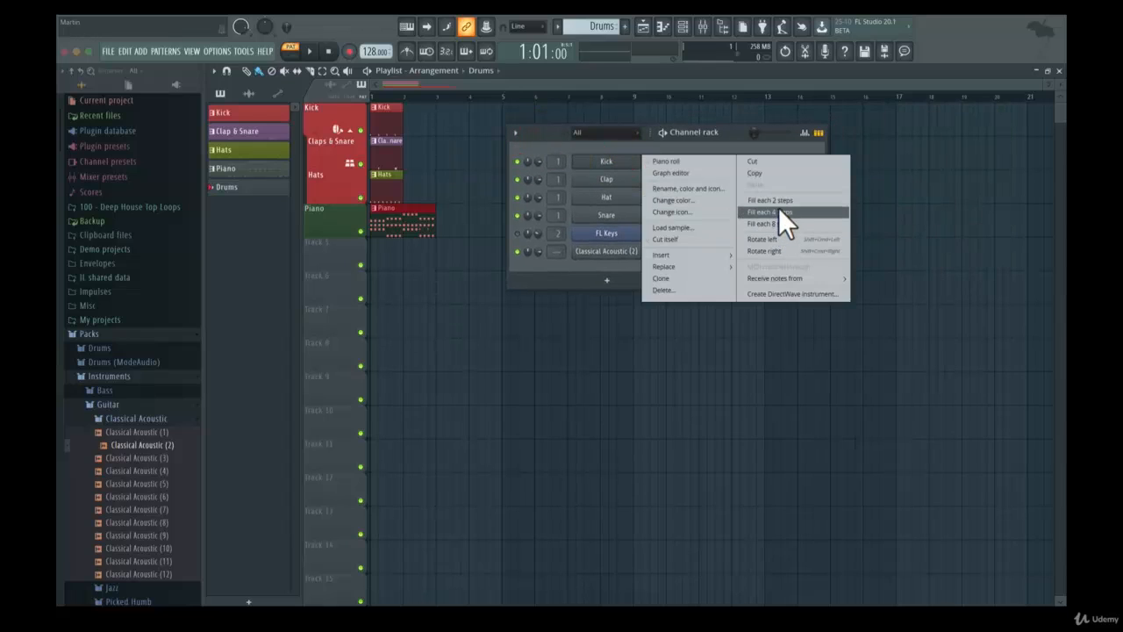
{"action": "left_click", "coordinate": [781, 200]}
{"action": "right_click", "coordinate": [630, 163]}
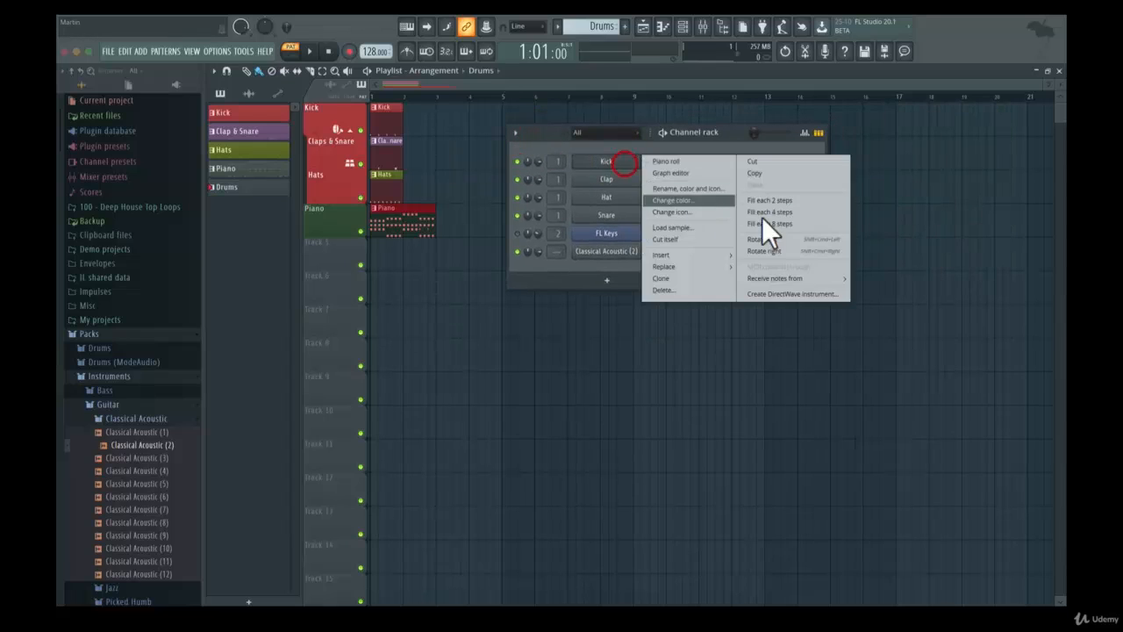
{"action": "left_click", "coordinate": [772, 210]}
Step: Fill the Clap and Snare channels every 8 steps and the Hat every 2 steps, and play the Drums pattern
{"action": "right_click", "coordinate": [601, 179]}
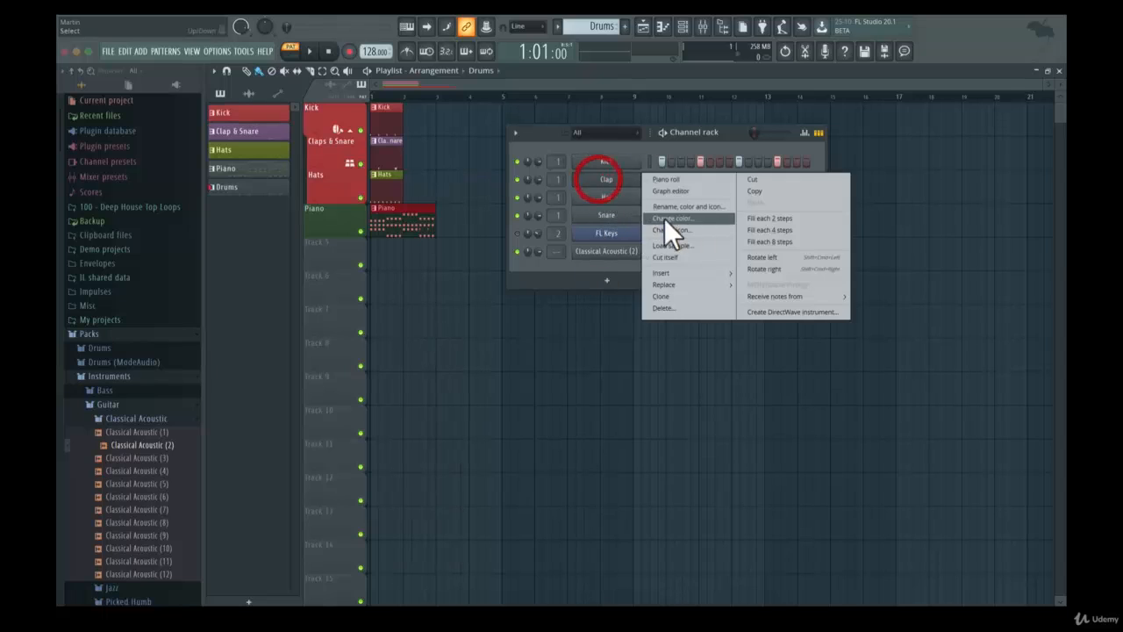
{"action": "left_click", "coordinate": [769, 240]}
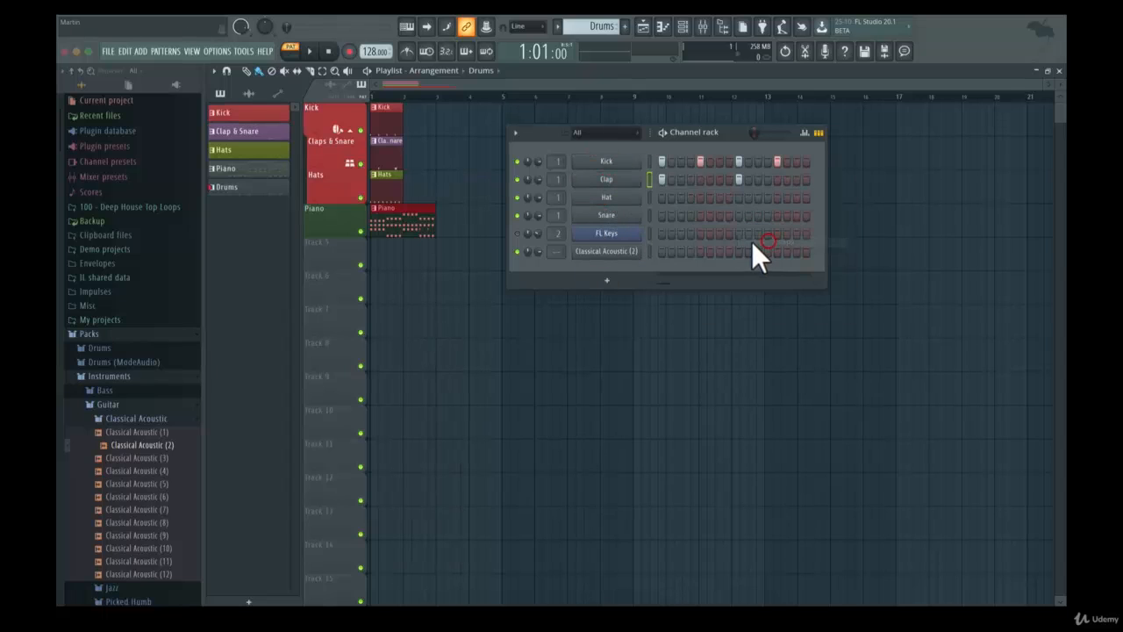
{"action": "right_click", "coordinate": [612, 197]}
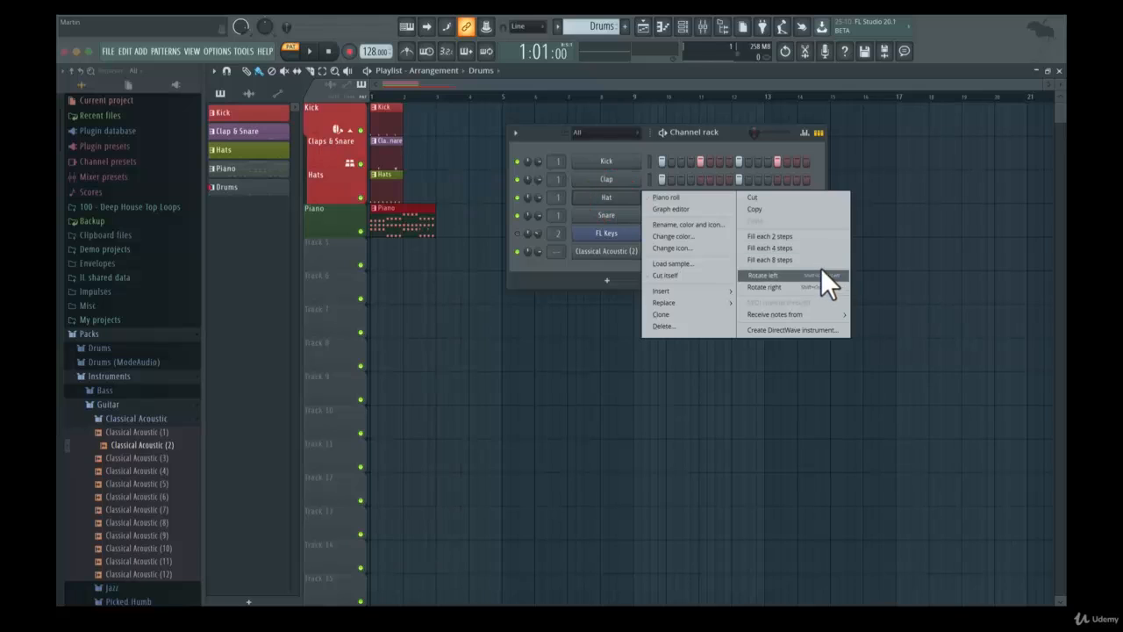
{"action": "left_click", "coordinate": [801, 236]}
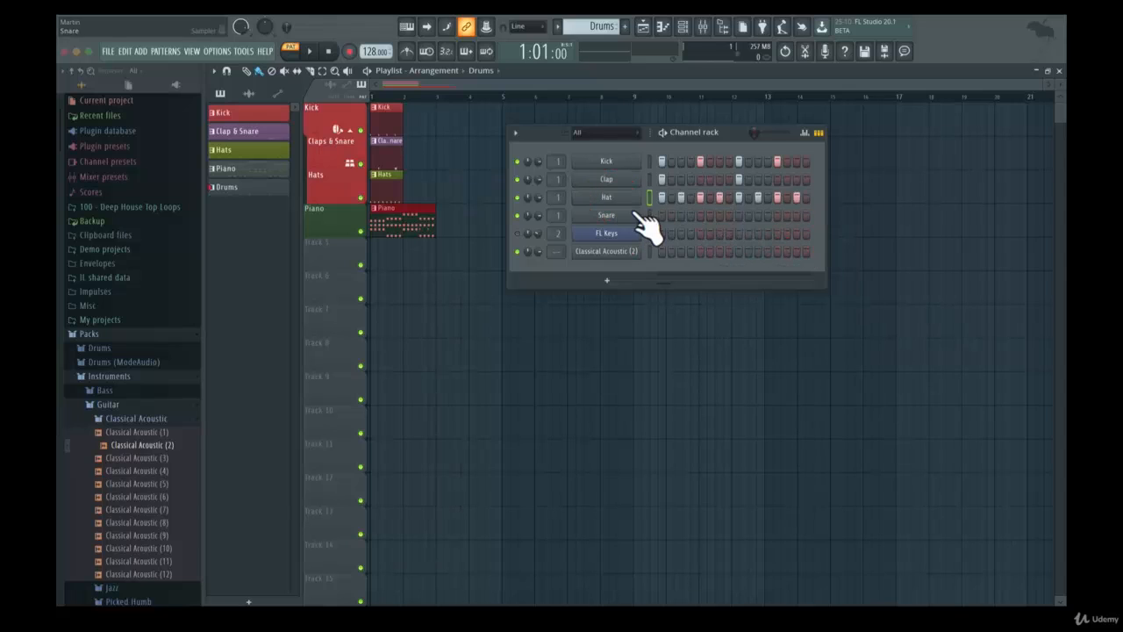
{"action": "right_click", "coordinate": [636, 215]}
{"action": "left_click", "coordinate": [789, 276]}
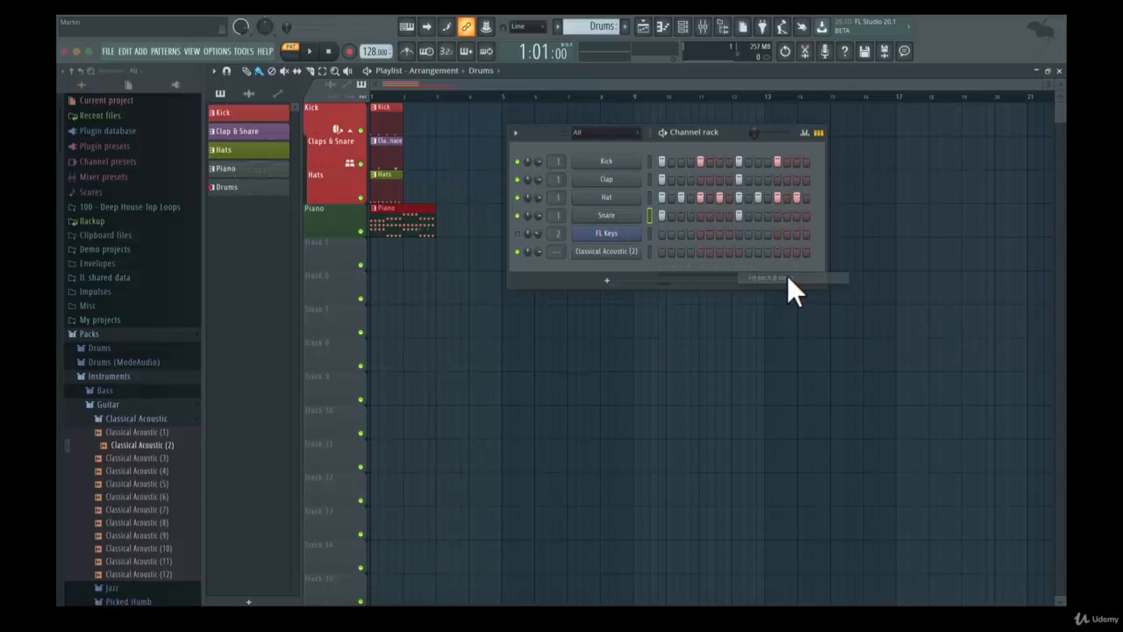
{"action": "key", "text": "space"}
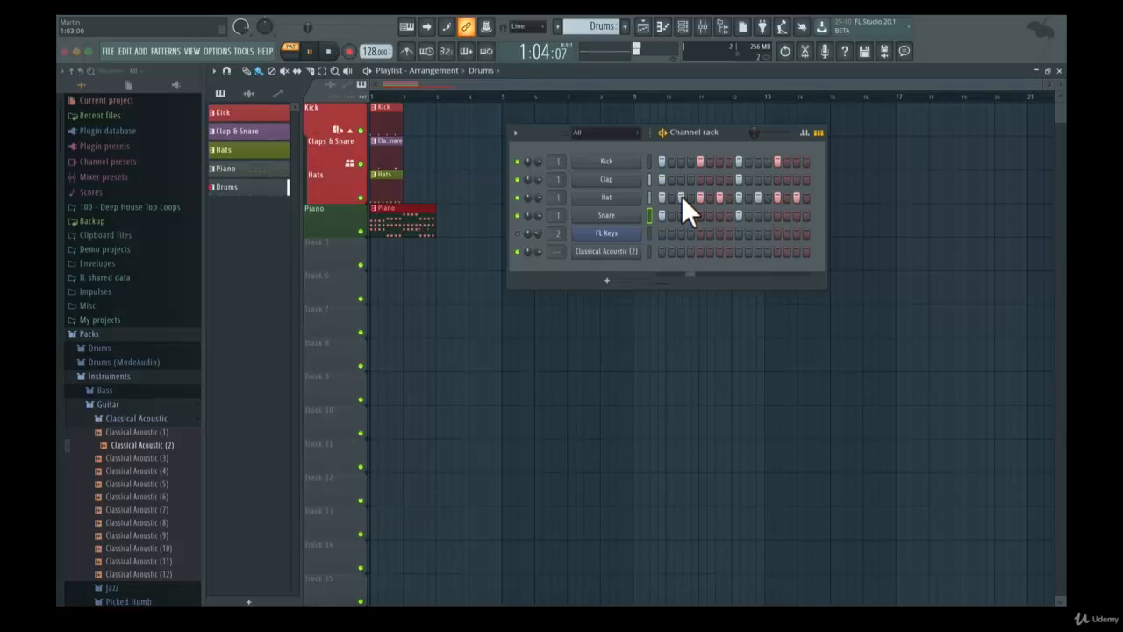
{"action": "key", "text": "space"}
Step: Move the Clap and Snare hits to steps 5 and 13, and play the Drums pattern again
{"action": "left_click", "coordinate": [662, 179]}
{"action": "left_click", "coordinate": [741, 179]}
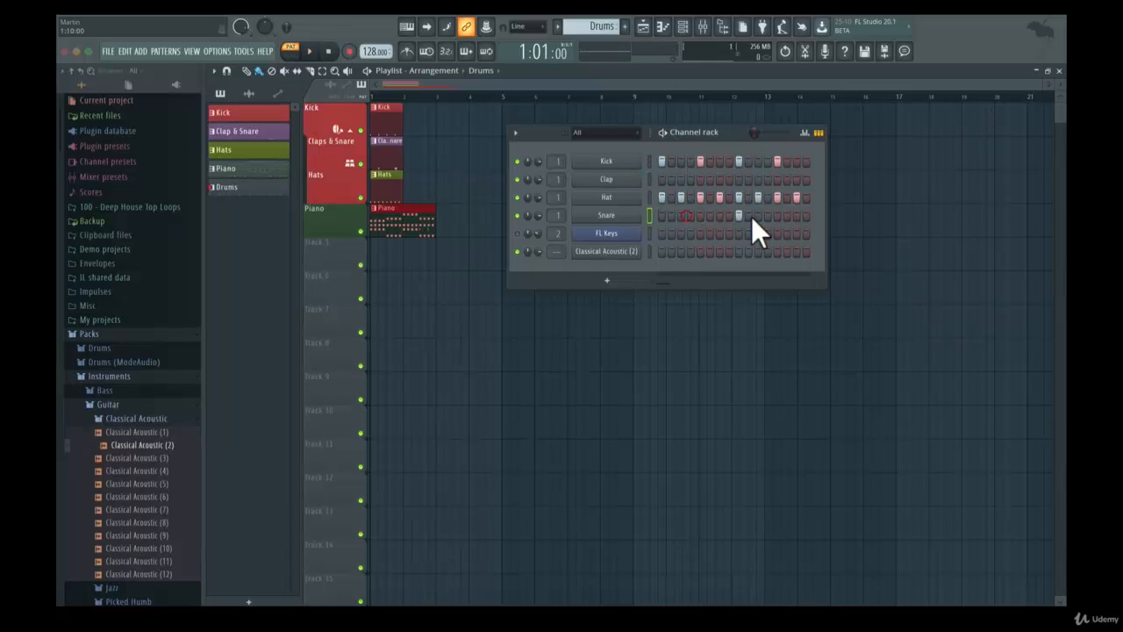
{"action": "left_click", "coordinate": [740, 217]}
{"action": "left_click", "coordinate": [700, 178]}
{"action": "left_click", "coordinate": [778, 179]}
{"action": "left_click", "coordinate": [778, 215]}
{"action": "left_click", "coordinate": [701, 215]}
{"action": "key", "text": "space"}
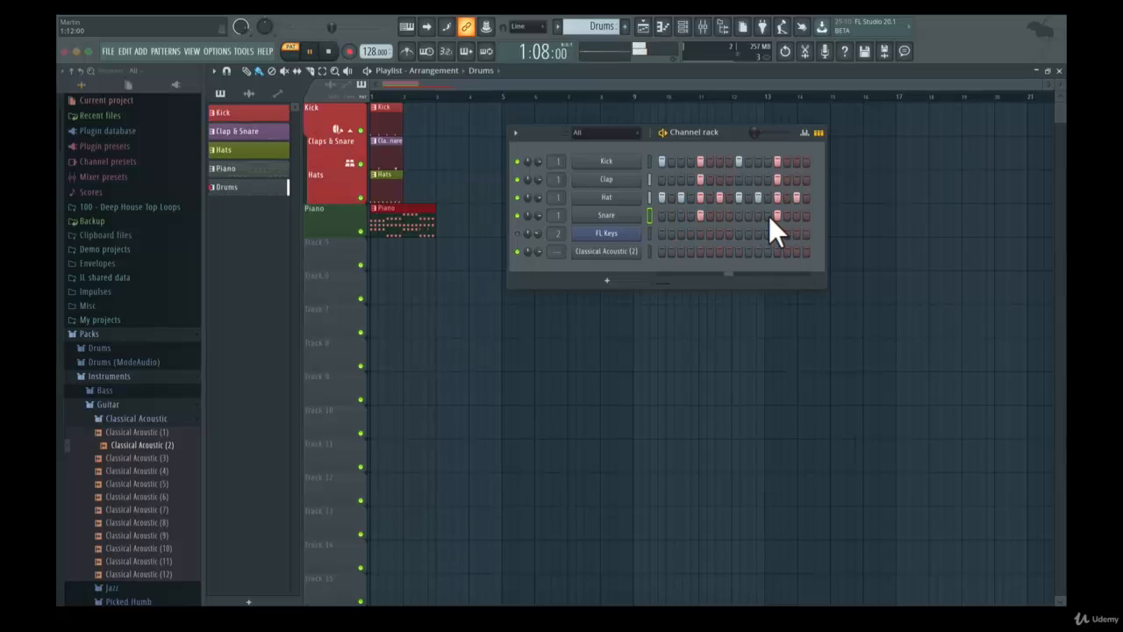
{"action": "key", "text": "space"}
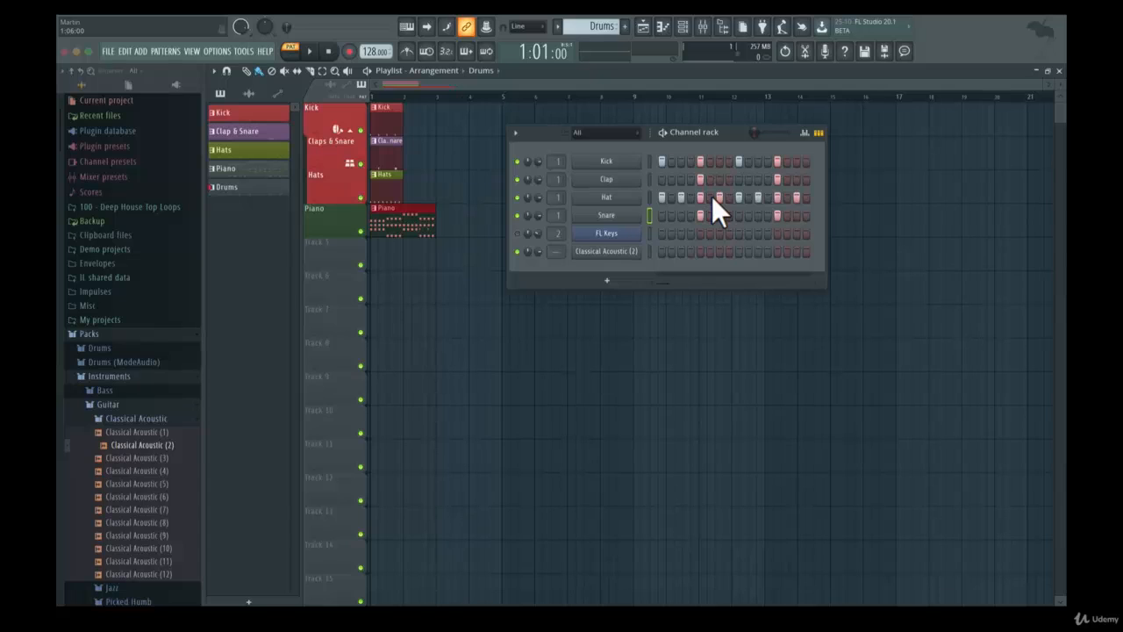
Step: Examine the channel display filter options, keeping the filter on All
{"action": "left_click", "coordinate": [580, 131]}
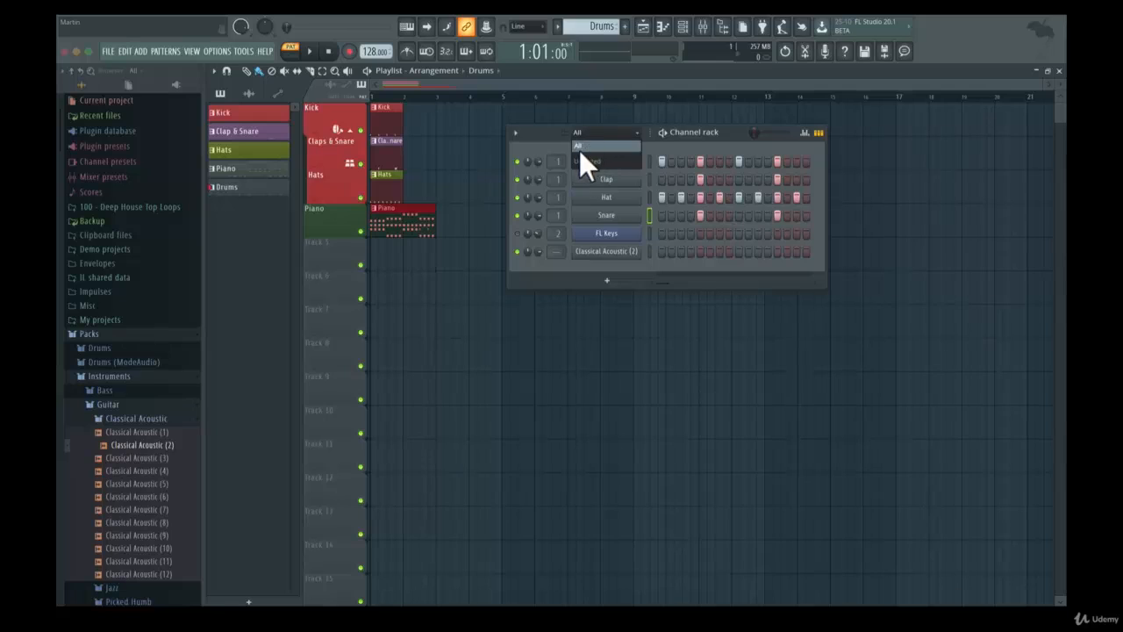
{"action": "left_click", "coordinate": [593, 145]}
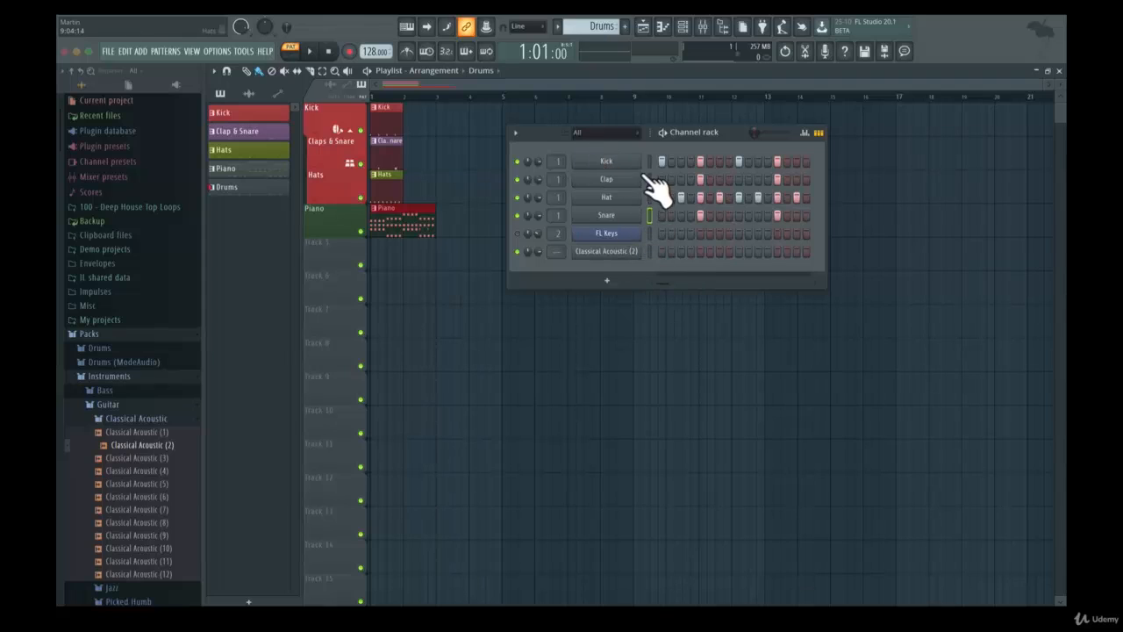
{"action": "left_click", "coordinate": [607, 133]}
{"action": "left_click", "coordinate": [609, 134]}
Step: Select the Kick, Clap, Hat and Snare channels together and group them under the filter group name Drums
{"action": "left_click", "coordinate": [650, 158]}
{"action": "left_click", "coordinate": [649, 160]}
{"action": "left_click", "coordinate": [649, 161]}
{"action": "left_click", "coordinate": [649, 215]}
{"action": "left_click", "coordinate": [650, 161]}
{"action": "left_click", "coordinate": [650, 161]}
{"action": "left_click_drag", "start_coordinate": [652, 205], "coordinate": [651, 215]}
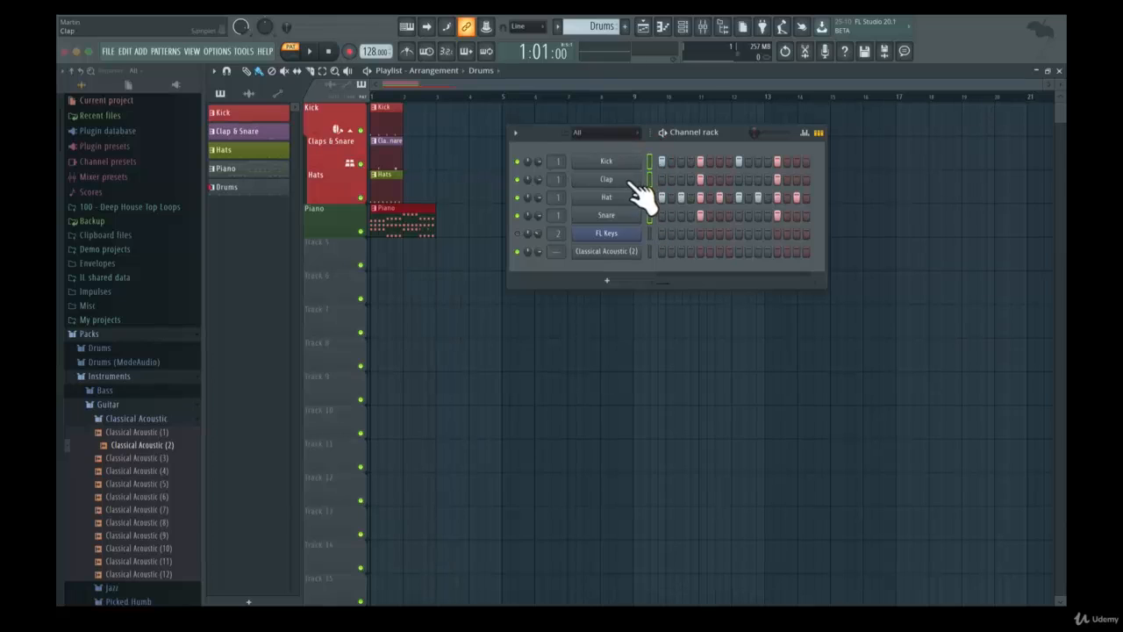
{"action": "left_click", "coordinate": [515, 133]}
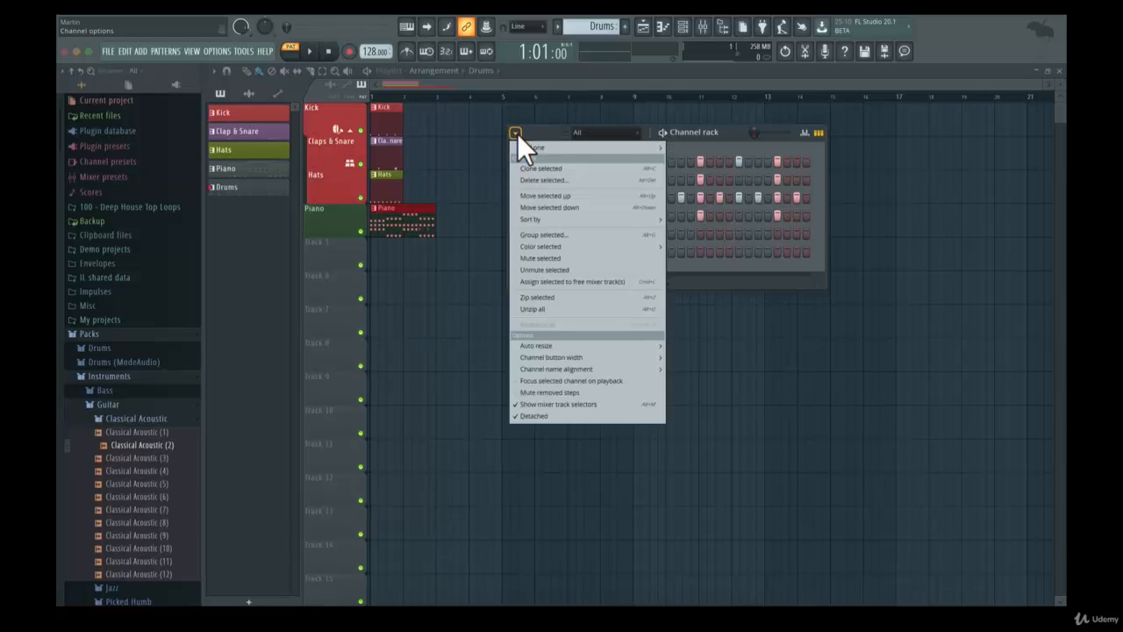
{"action": "left_click", "coordinate": [544, 235]}
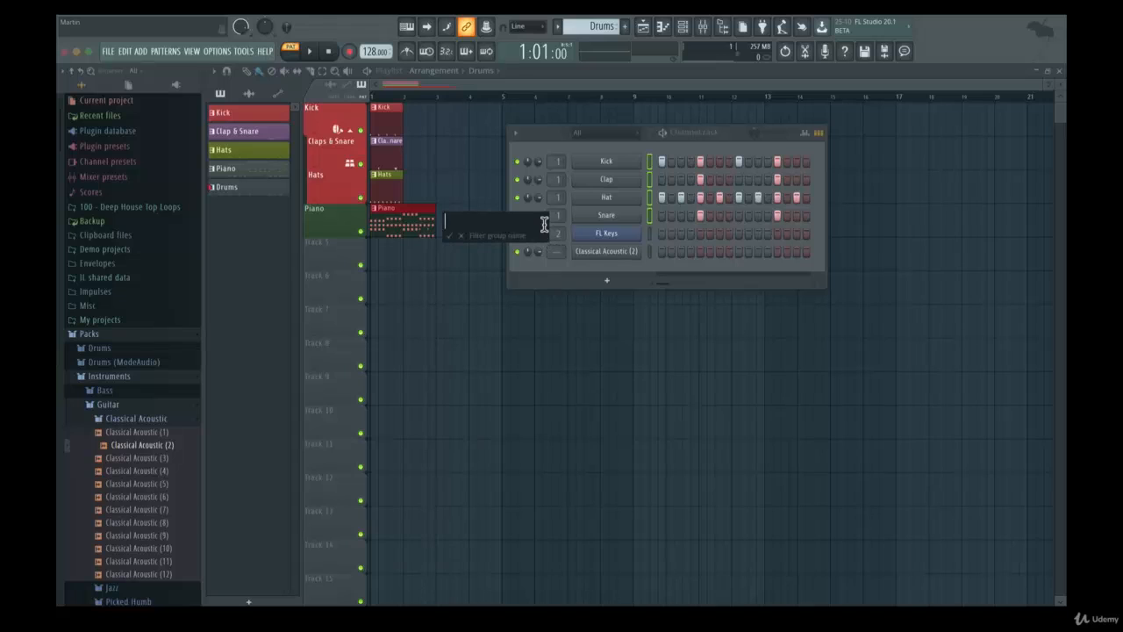
{"action": "type", "text": "Drums"}
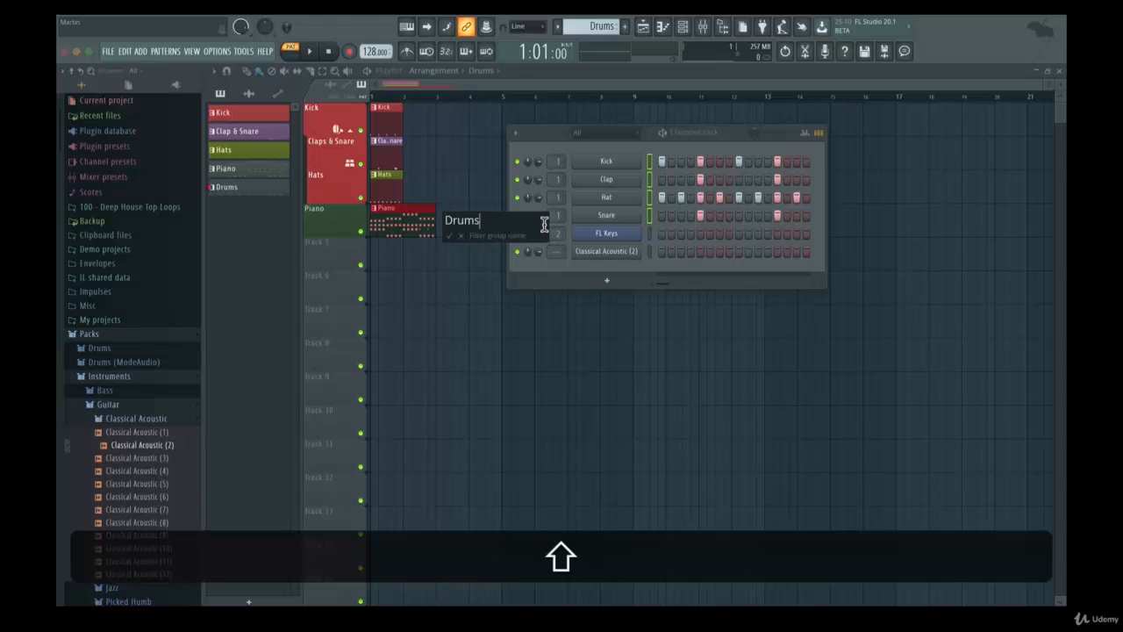
{"action": "key", "text": "Return"}
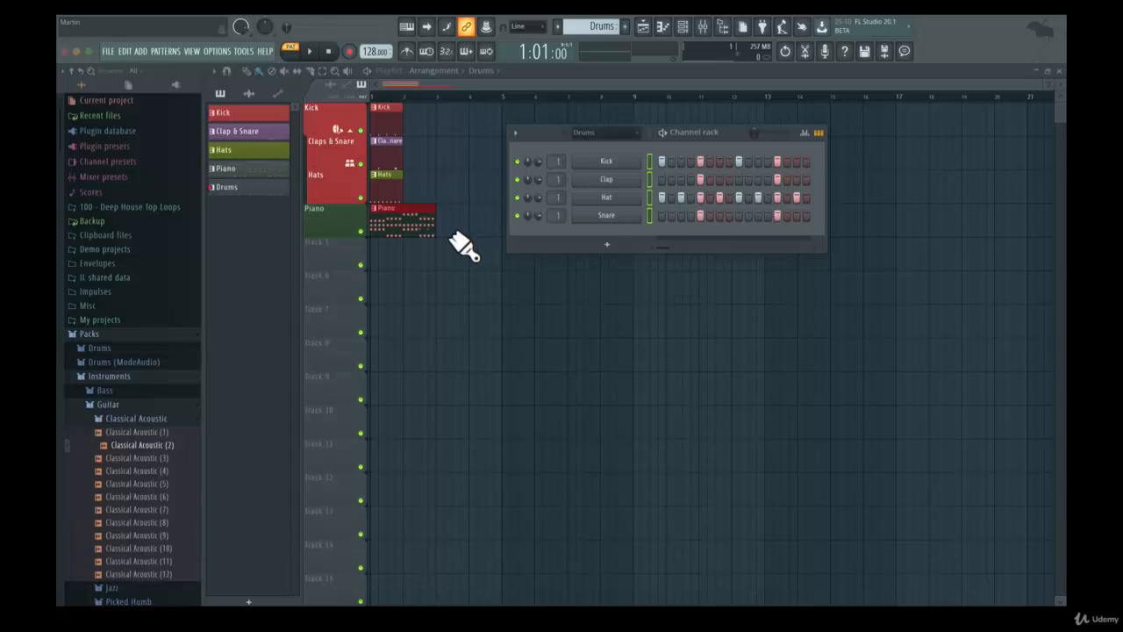
Step: Check the channel display filter's group list and set the filter to All
{"action": "left_click", "coordinate": [584, 137]}
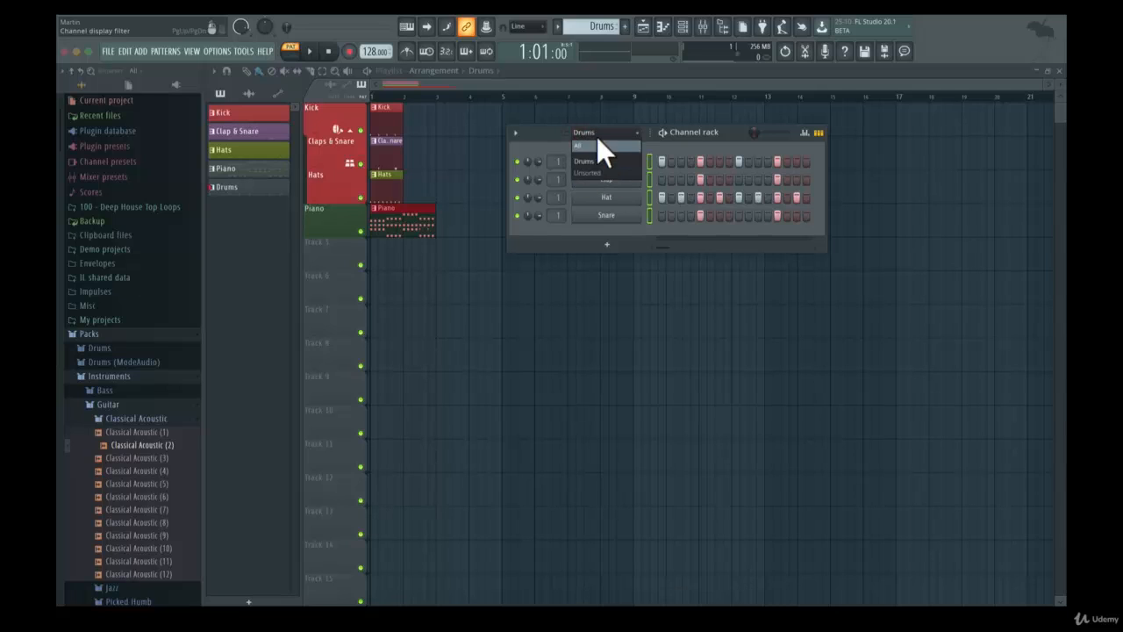
{"action": "left_click", "coordinate": [597, 134]}
{"action": "left_click", "coordinate": [599, 133]}
{"action": "left_click", "coordinate": [661, 138]}
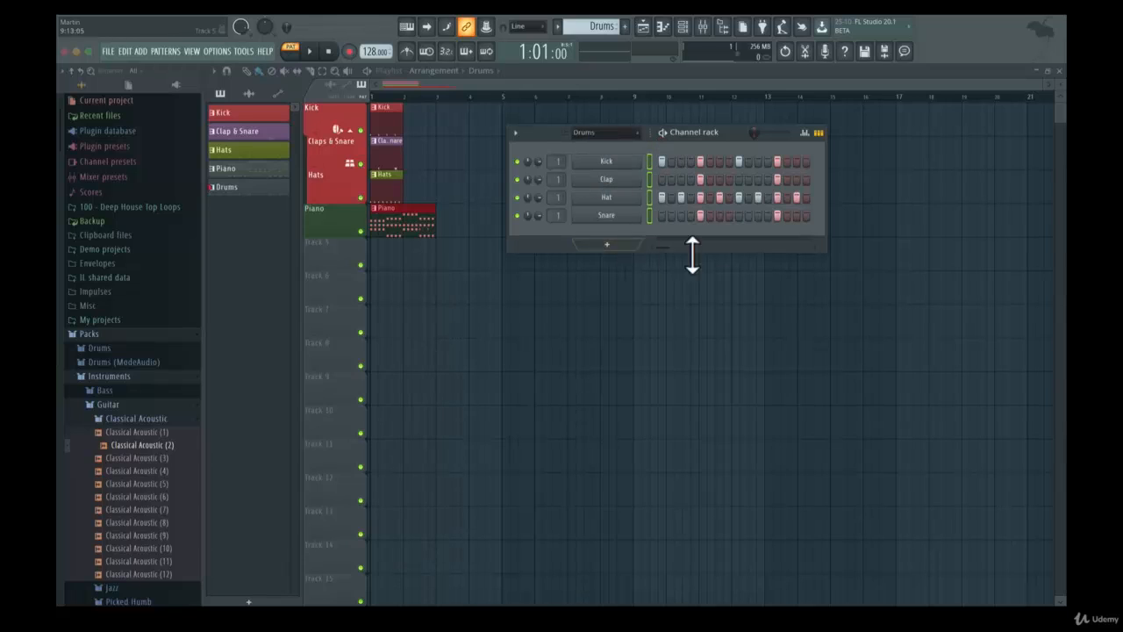
{"action": "left_click", "coordinate": [593, 133]}
{"action": "left_click", "coordinate": [588, 145]}
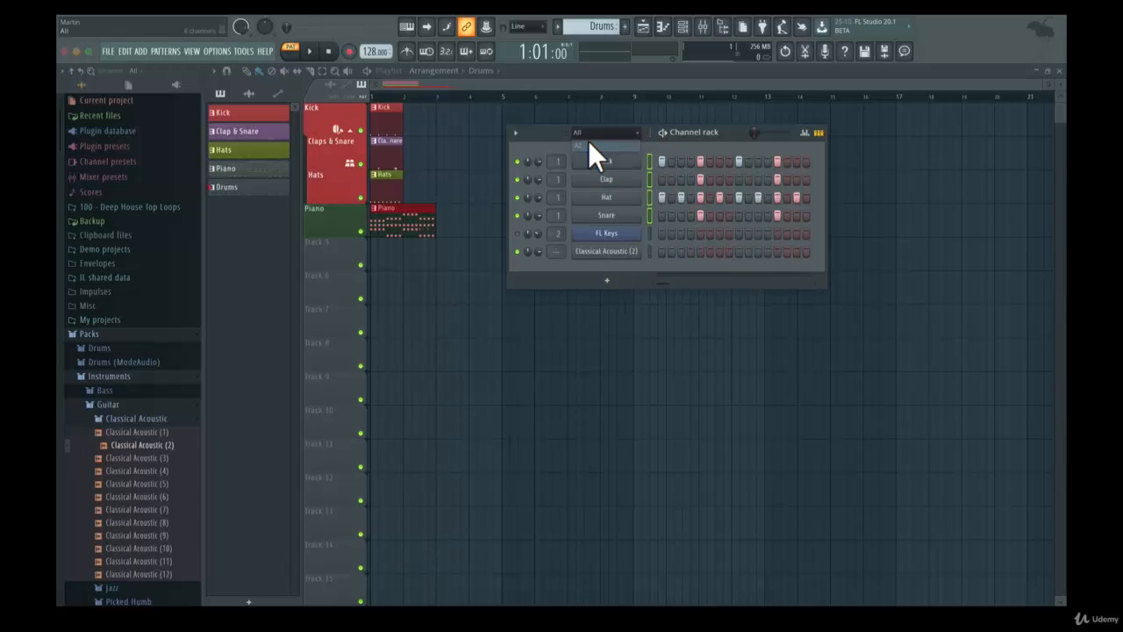
Step: Filter the channel rack to the Drums group to view its channels, and return the filter to All
{"action": "left_click", "coordinate": [590, 137]}
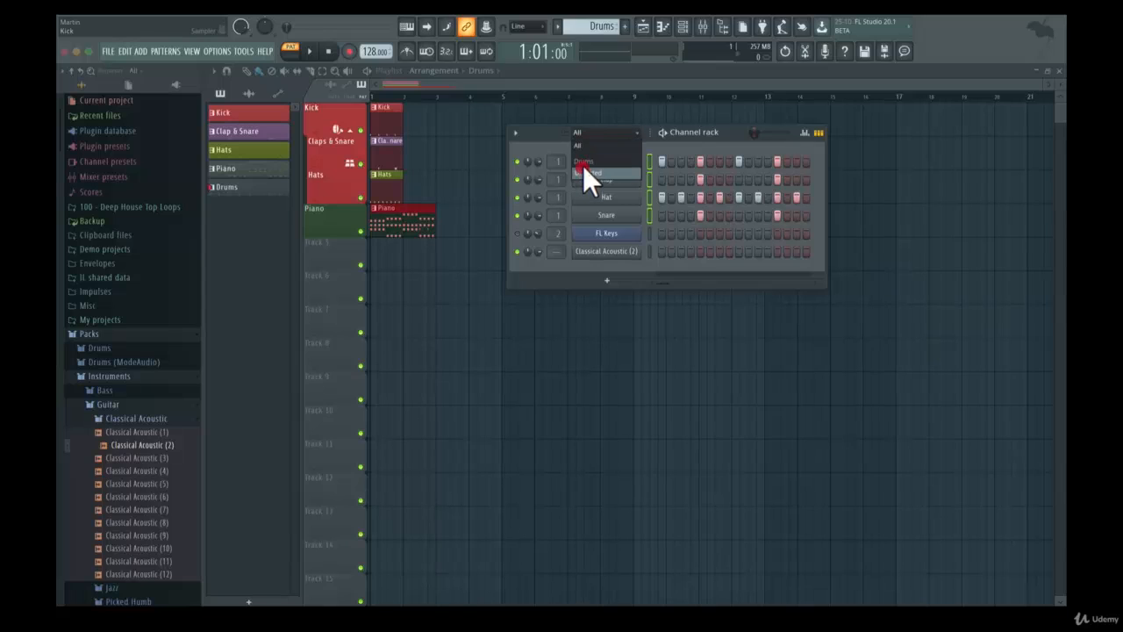
{"action": "left_click", "coordinate": [583, 165]}
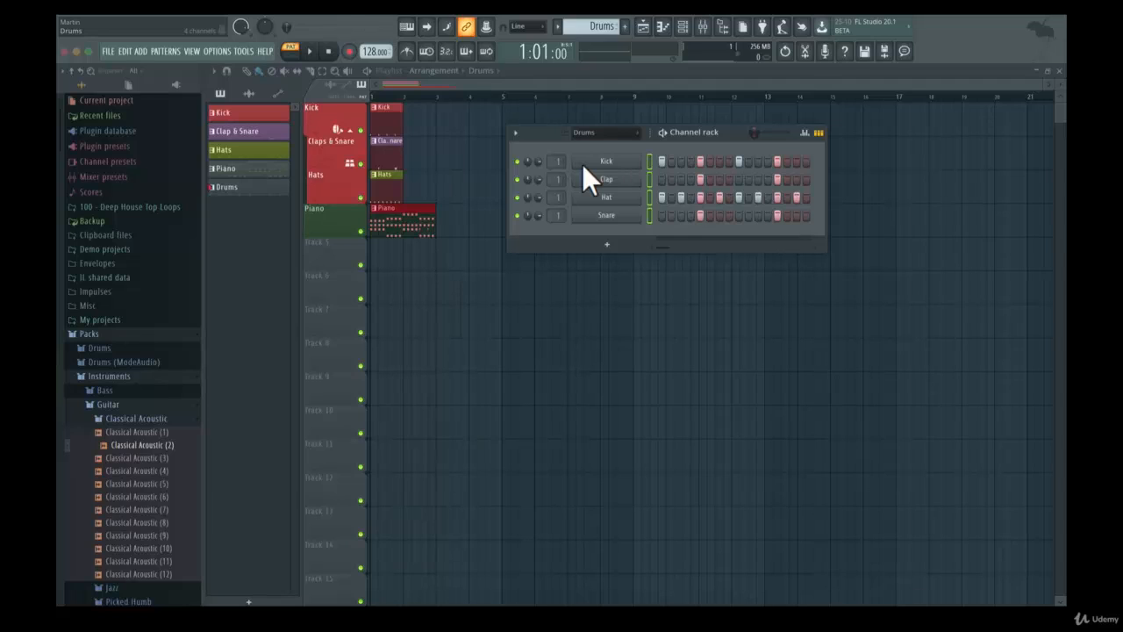
{"action": "left_click", "coordinate": [604, 132]}
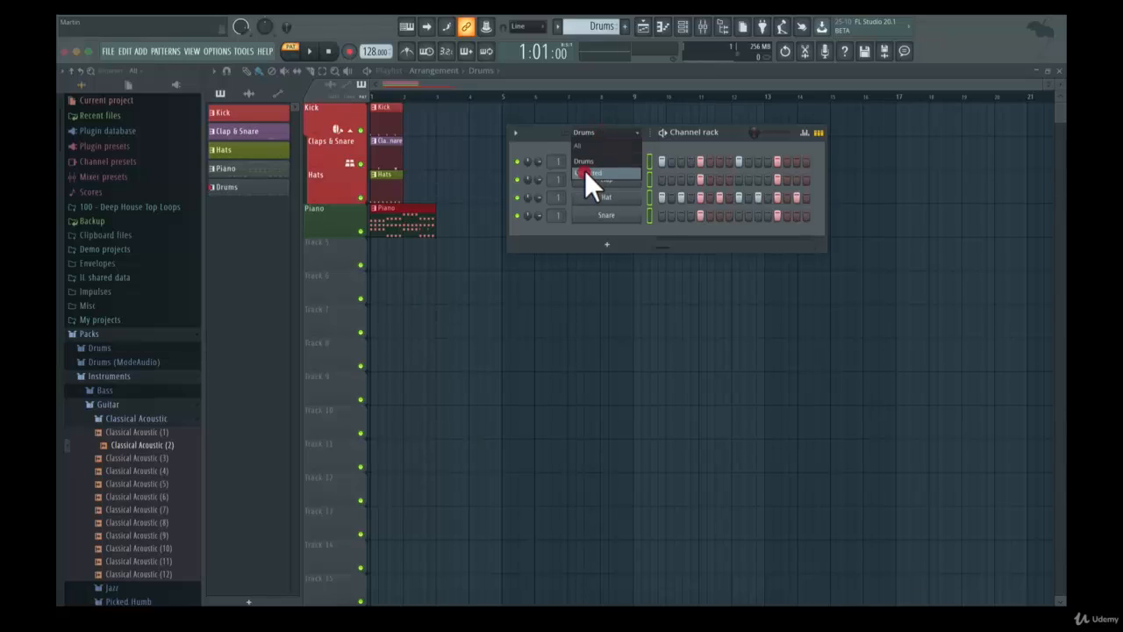
{"action": "left_click", "coordinate": [585, 162]}
{"action": "left_click", "coordinate": [587, 143]}
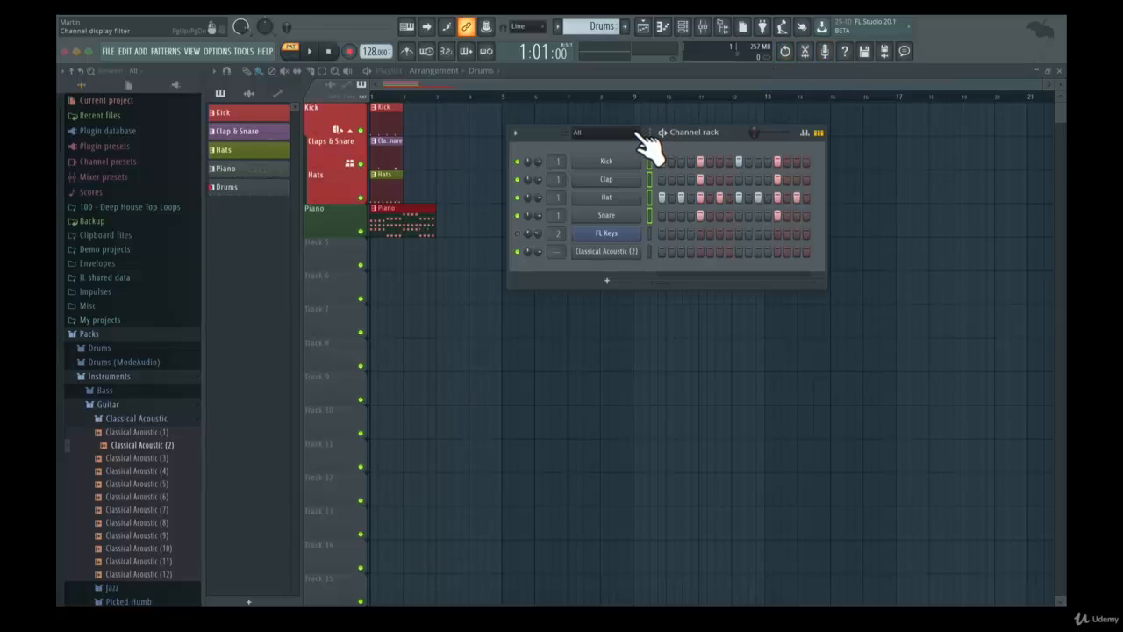
Step: Filter the channel rack to the Drums group and colour its selected channels with a gradient from black to bright green
{"action": "left_click", "coordinate": [636, 133]}
{"action": "left_click", "coordinate": [627, 160]}
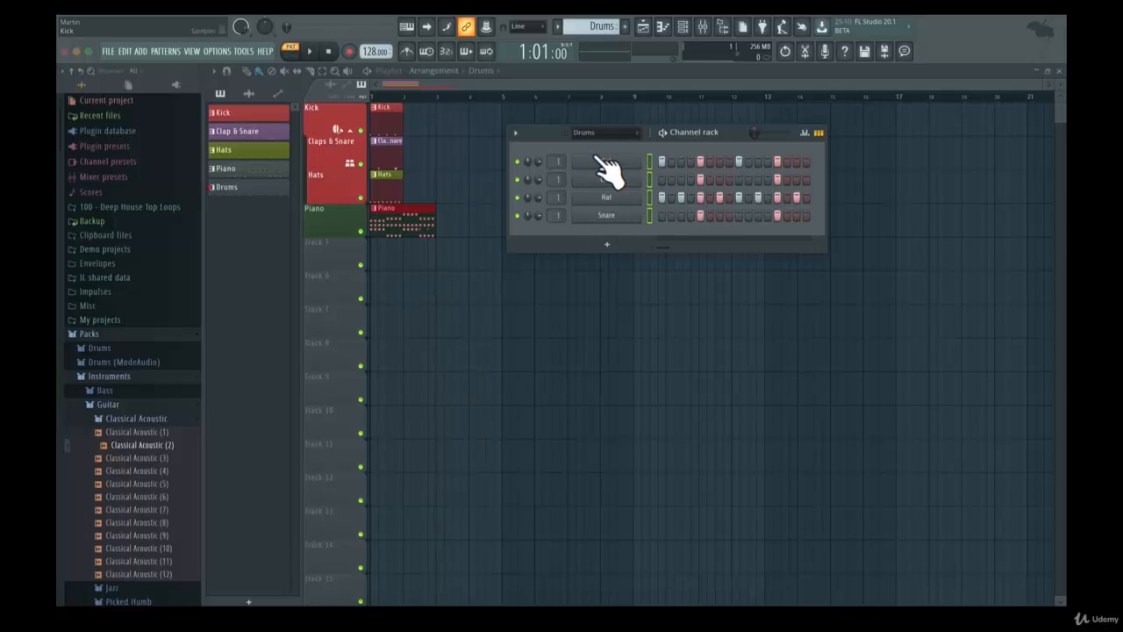
{"action": "left_click", "coordinate": [505, 140]}
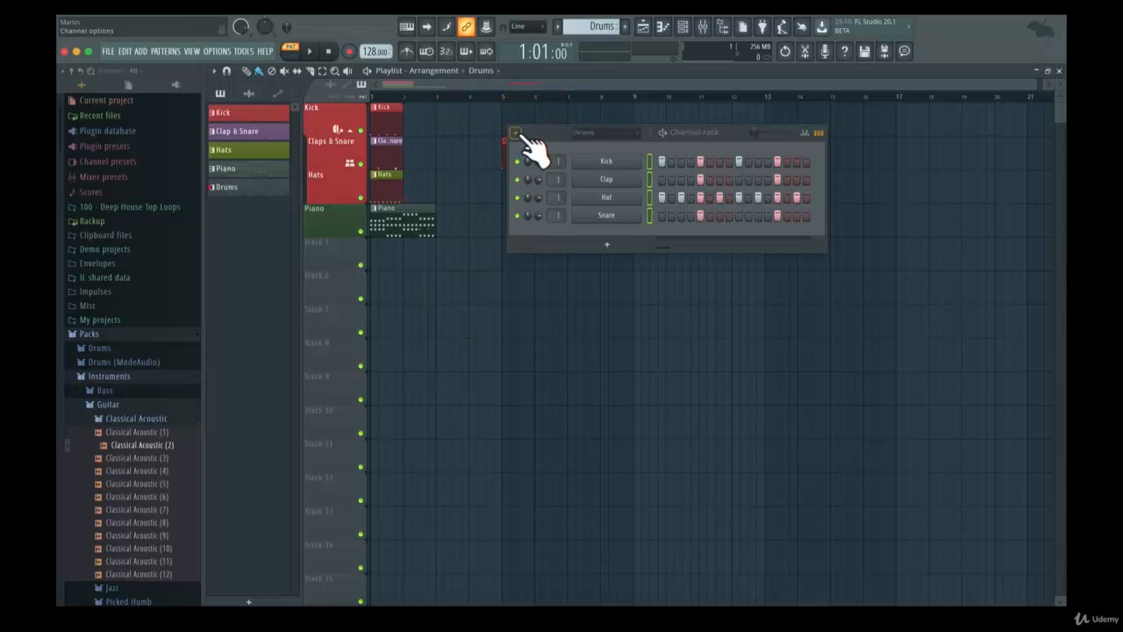
{"action": "left_click", "coordinate": [515, 132]}
{"action": "mouse_move", "coordinate": [563, 247]}
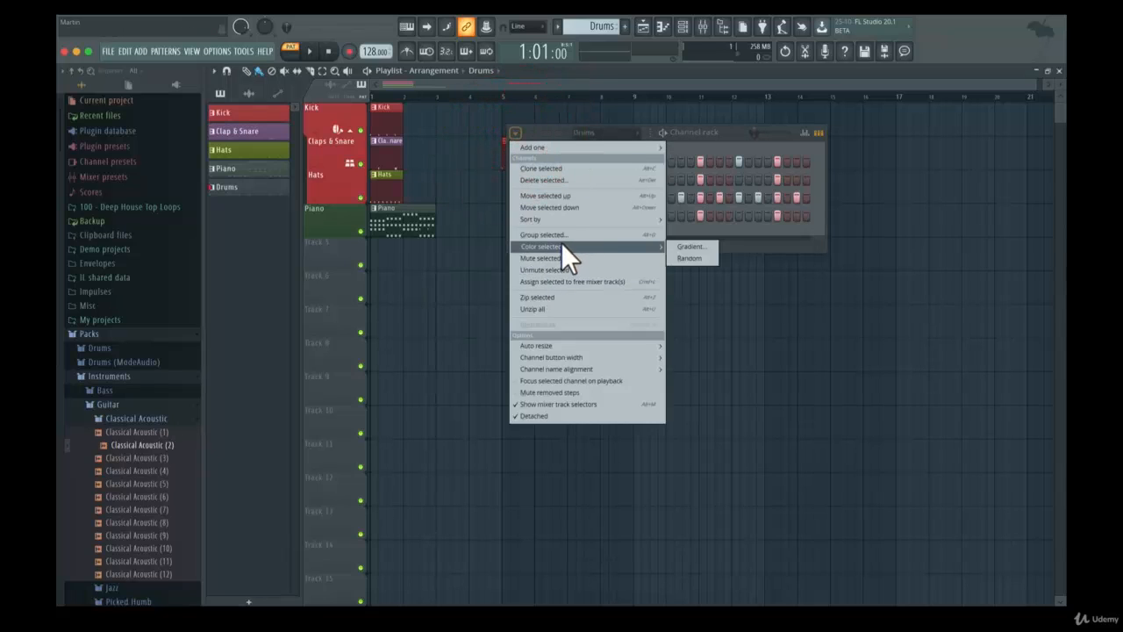
{"action": "left_click", "coordinate": [696, 246]}
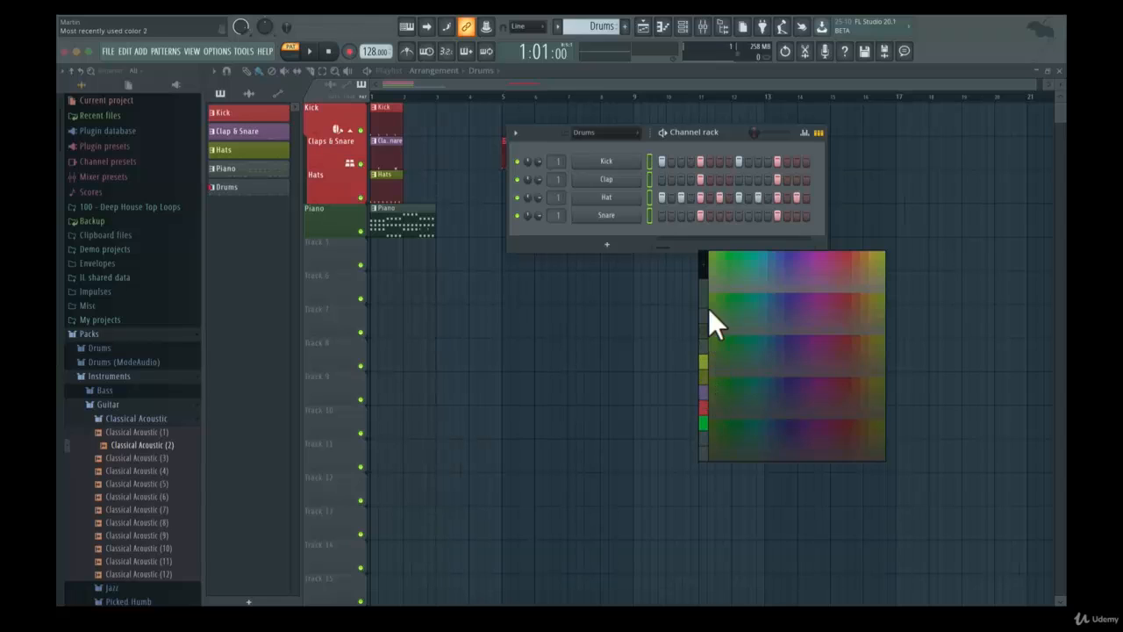
{"action": "left_click", "coordinate": [703, 265]}
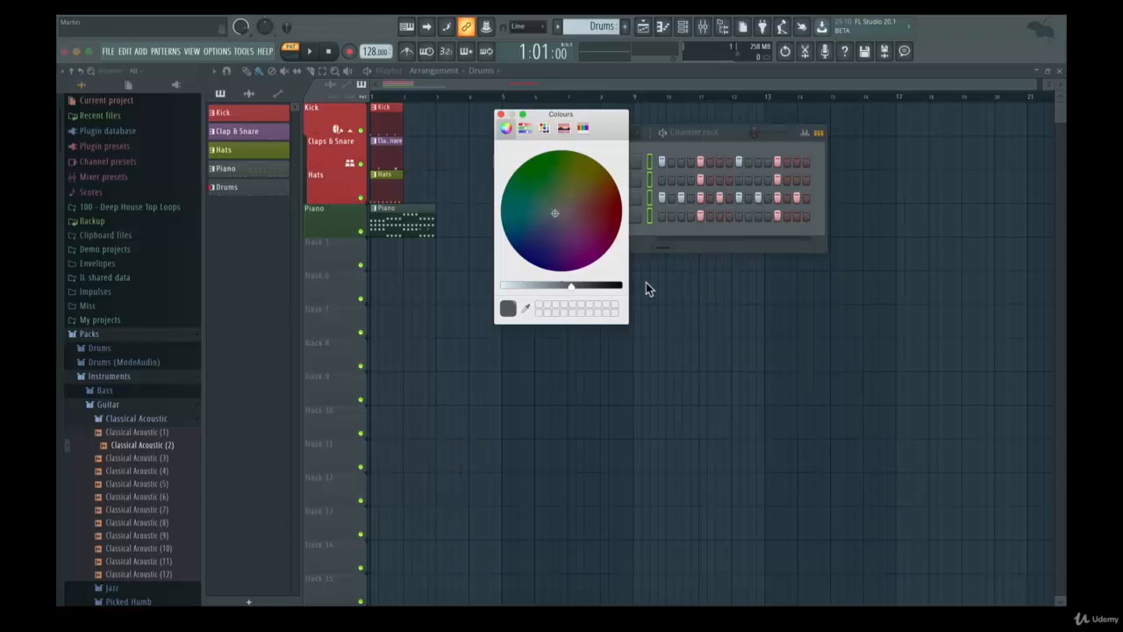
{"action": "mouse_move", "coordinate": [561, 220]}
{"action": "left_mouse_down"}
{"action": "mouse_move", "coordinate": [529, 267]}
{"action": "mouse_move", "coordinate": [695, 313]}
{"action": "left_mouse_up"}
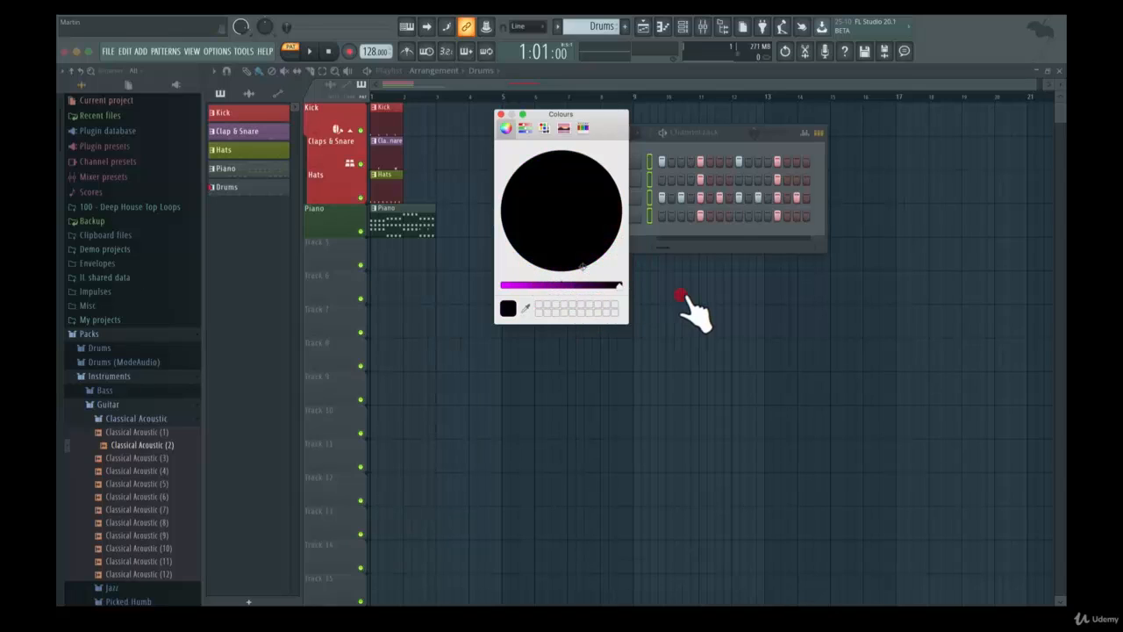
{"action": "left_click", "coordinate": [506, 114]}
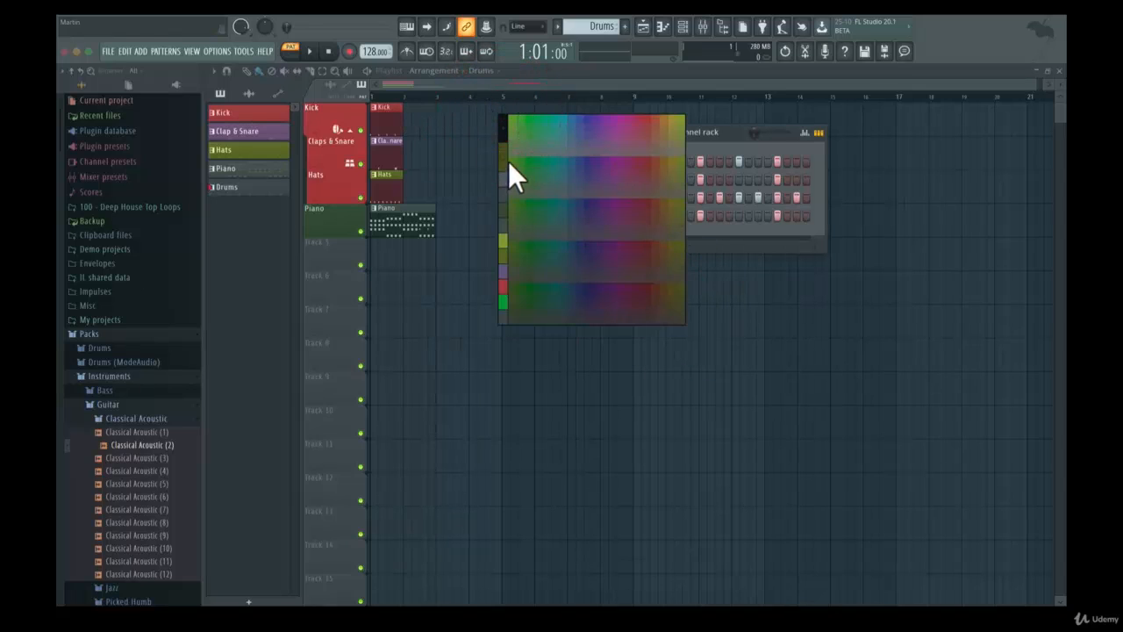
{"action": "left_click", "coordinate": [504, 300]}
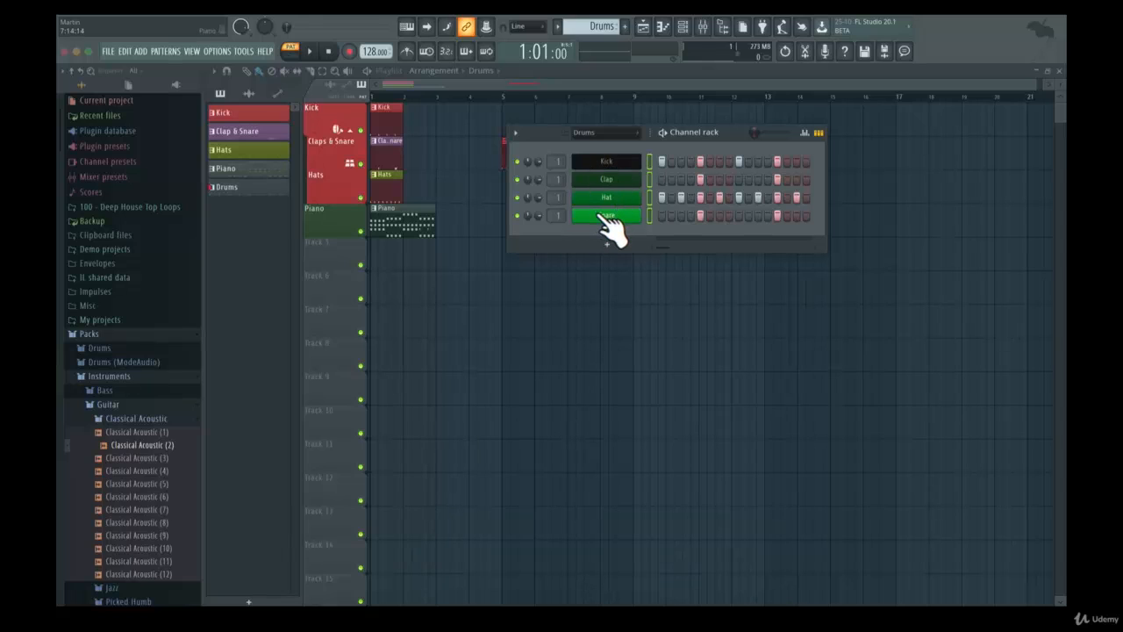
Step: Switch the channel display filter between All and Drums to compare the views, and return it to All
{"action": "left_click", "coordinate": [583, 130]}
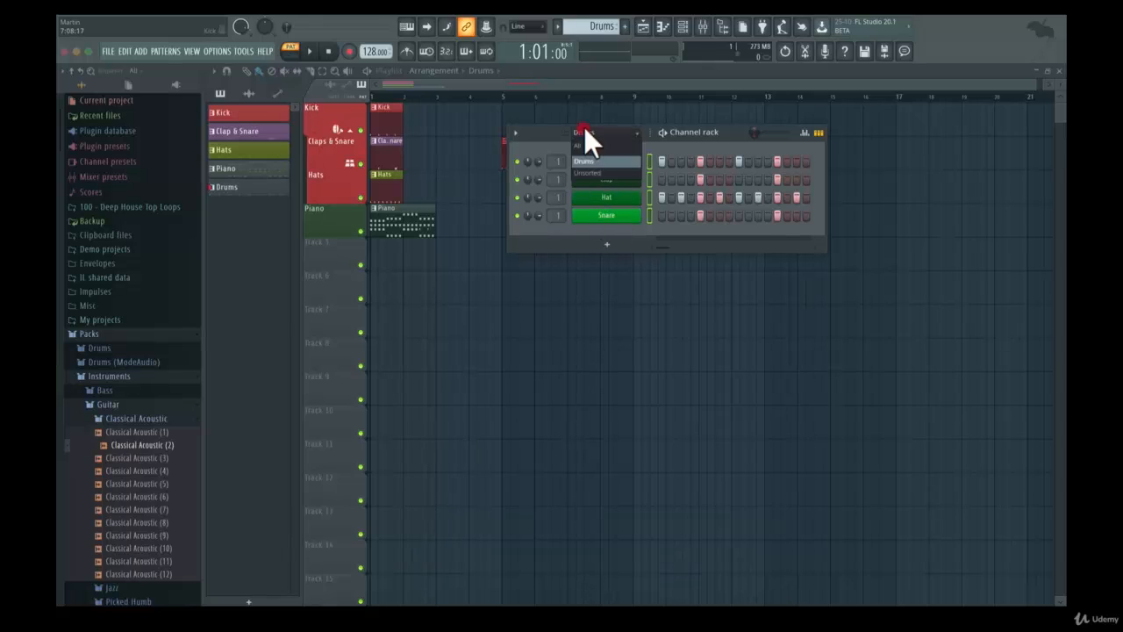
{"action": "left_click", "coordinate": [586, 148]}
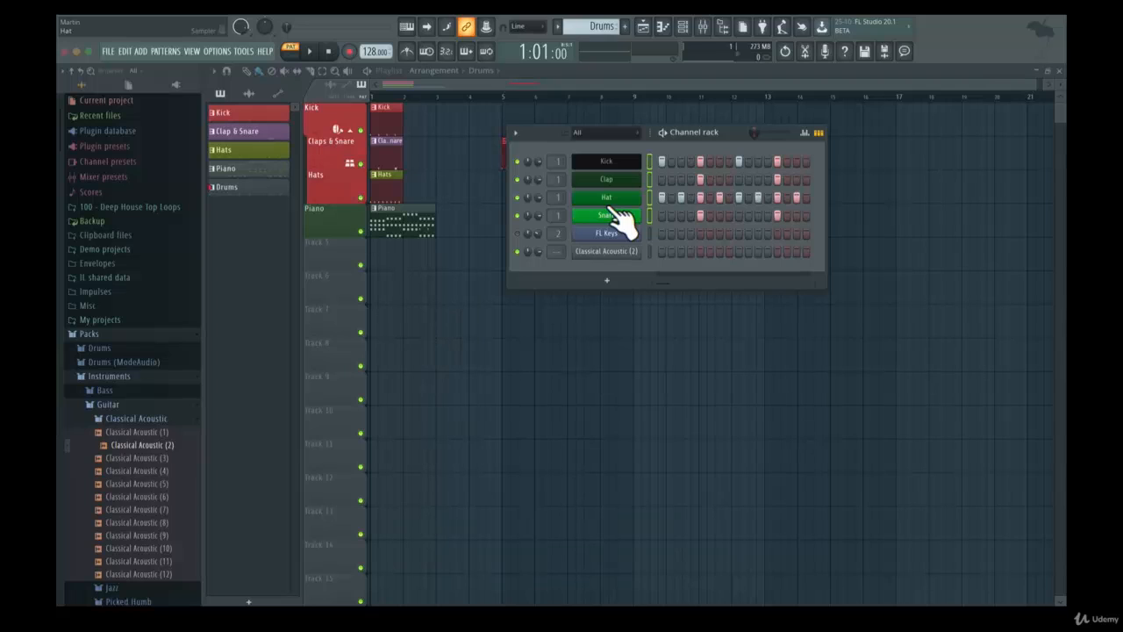
{"action": "left_click", "coordinate": [607, 132]}
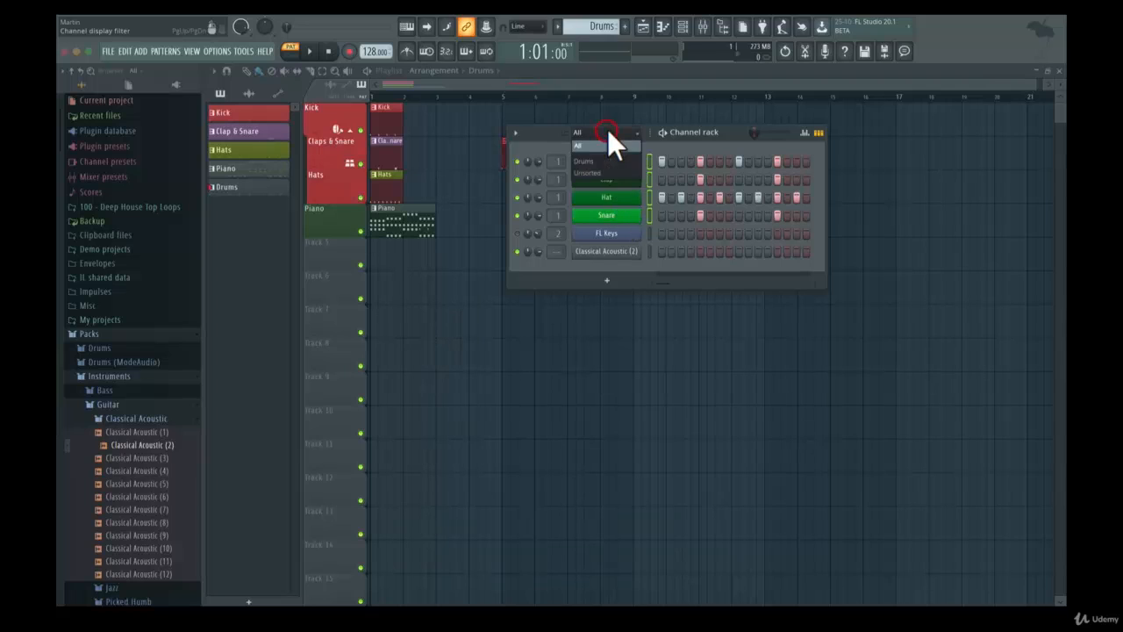
{"action": "left_click", "coordinate": [600, 161]}
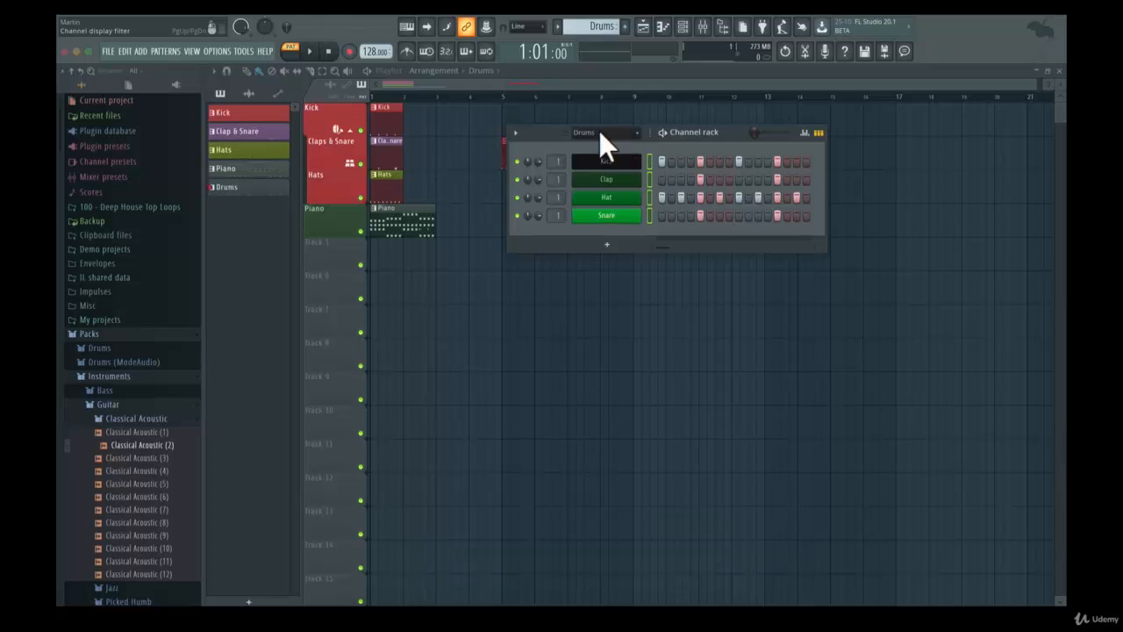
{"action": "left_click", "coordinate": [598, 131]}
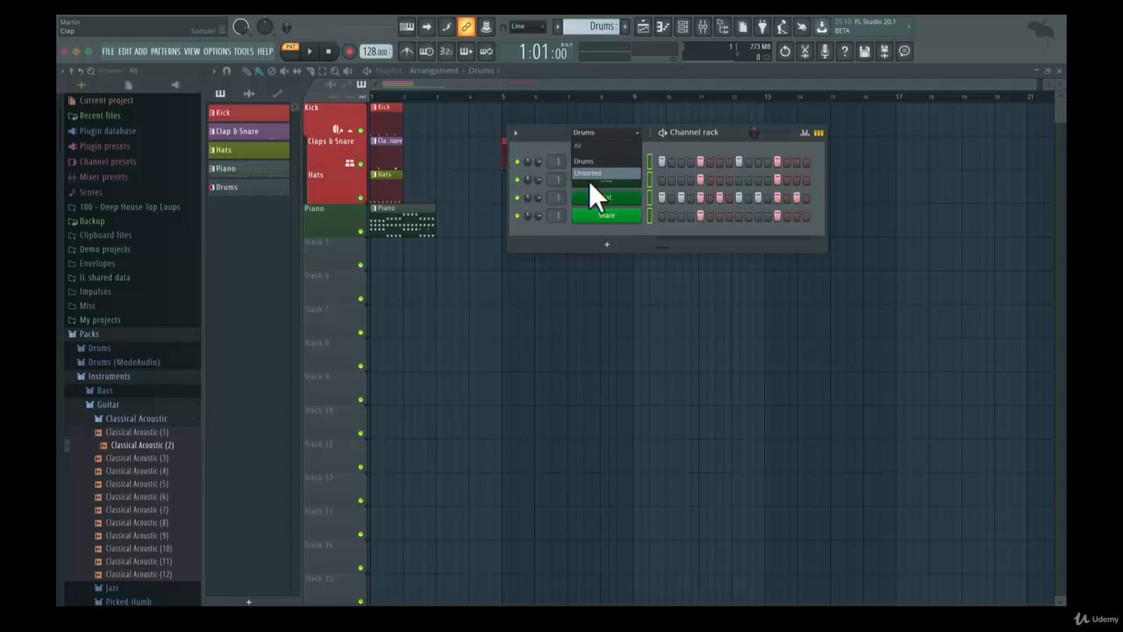
{"action": "left_click", "coordinate": [585, 142]}
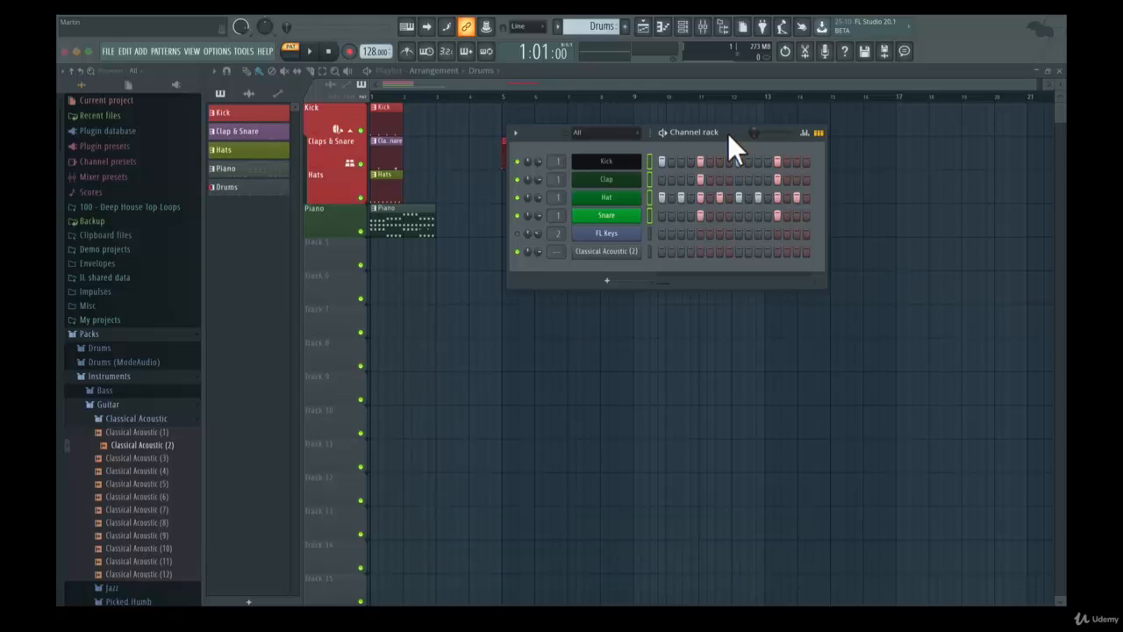
Step: Move the channel rack aside and delete the stray clip at bar 5 of the playlist, keeping the display filter on All
{"action": "left_click_drag", "start_coordinate": [728, 133], "coordinate": [820, 105]}
{"action": "right_click", "coordinate": [526, 147]}
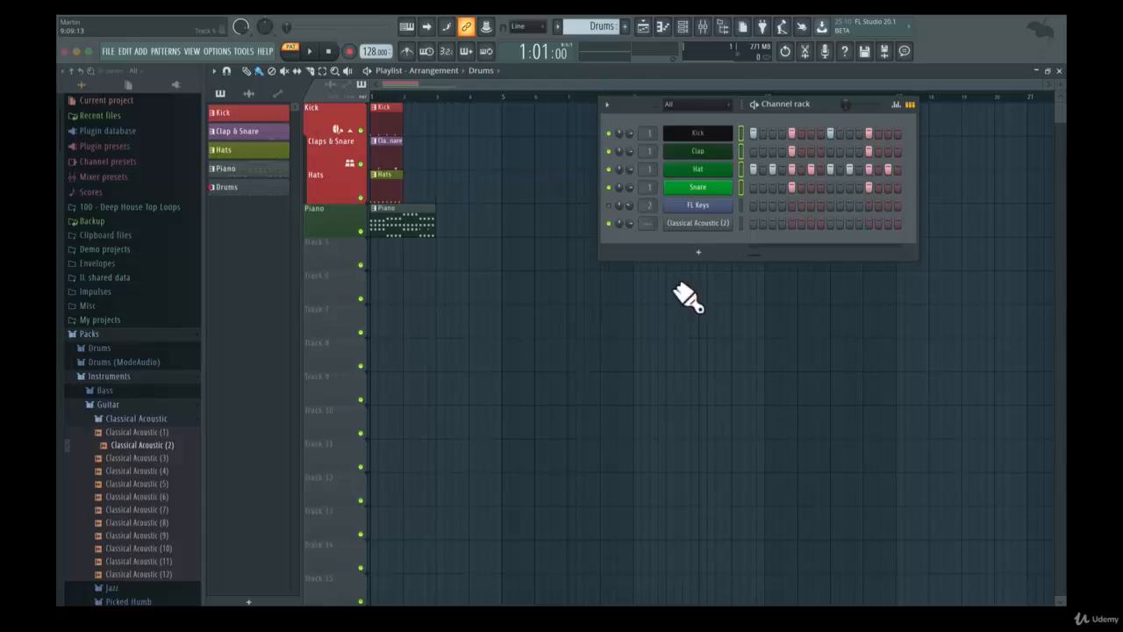
{"action": "left_click", "coordinate": [677, 102]}
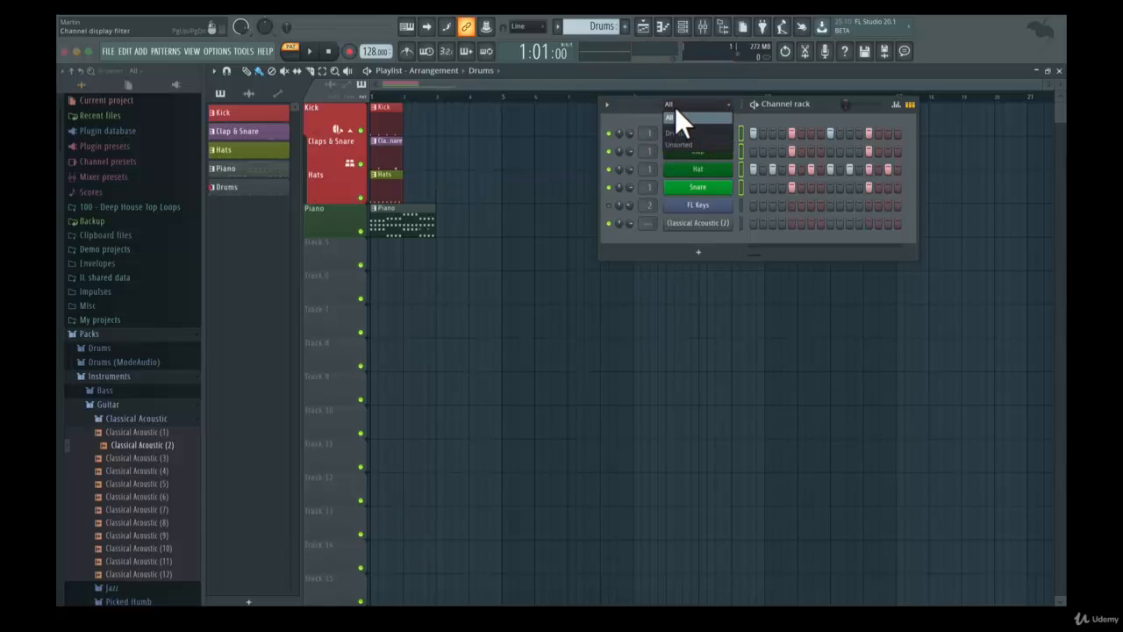
{"action": "left_click", "coordinate": [674, 107]}
Step: Show the channel rack's graph editor and view the velocity bars of the Hat and Clap channels
{"action": "left_click", "coordinate": [896, 104]}
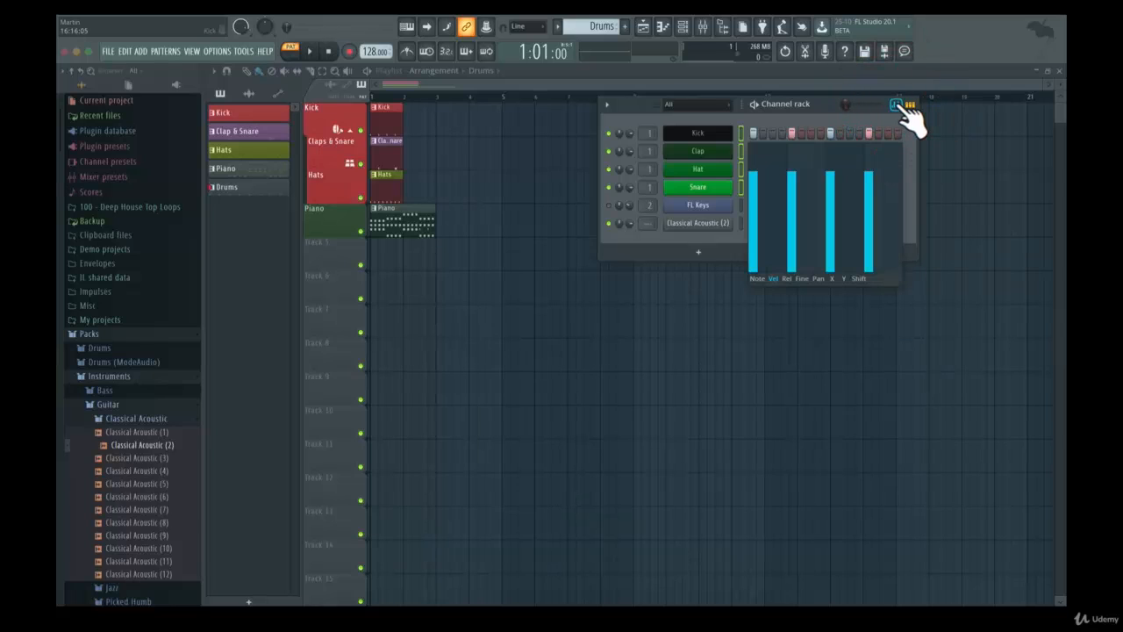
{"action": "left_click", "coordinate": [802, 112]}
{"action": "left_click", "coordinate": [742, 168]}
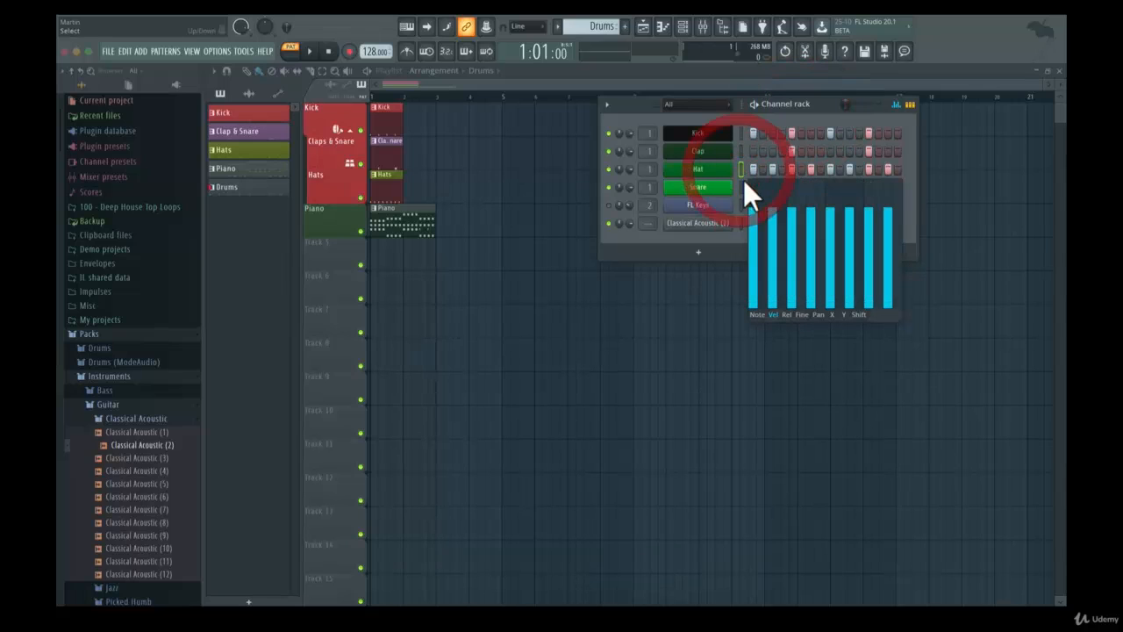
{"action": "left_click", "coordinate": [740, 149]}
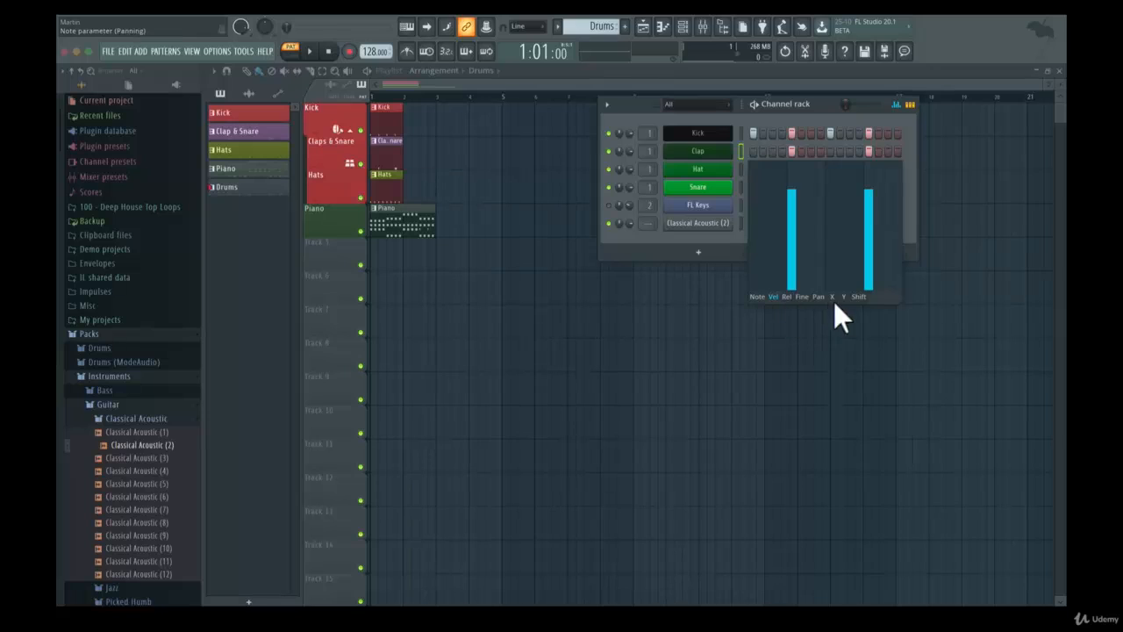
Step: Add a small Shift amount to both Clap steps in the graph editor and play the pattern
{"action": "left_click", "coordinate": [858, 296]}
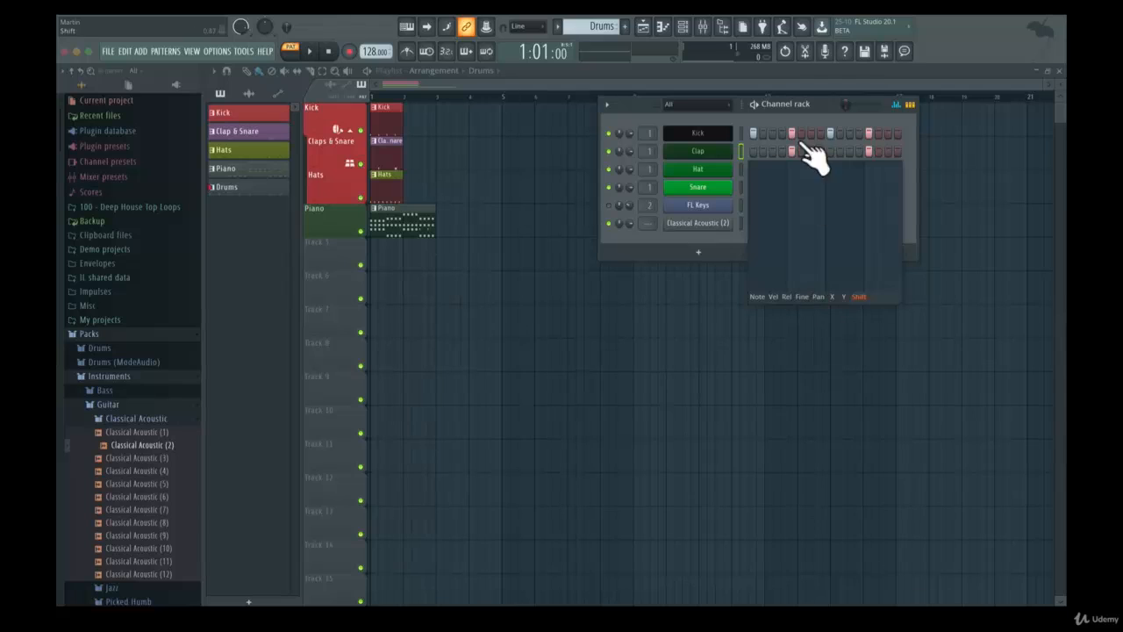
{"action": "left_click_drag", "start_coordinate": [790, 285], "coordinate": [790, 270]}
{"action": "left_click_drag", "start_coordinate": [870, 287], "coordinate": [874, 272]}
{"action": "key", "text": "space"}
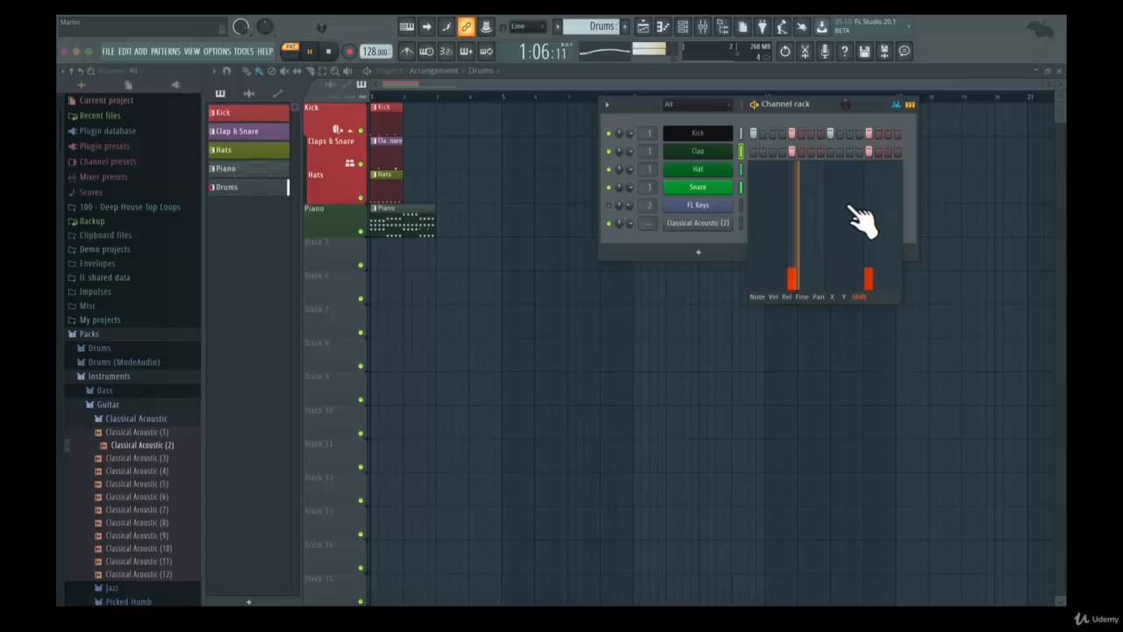
Step: Raise the first Clap step's Shift much higher and replay the pattern to hear the delay
{"action": "left_click_drag", "start_coordinate": [794, 274], "coordinate": [800, 210]}
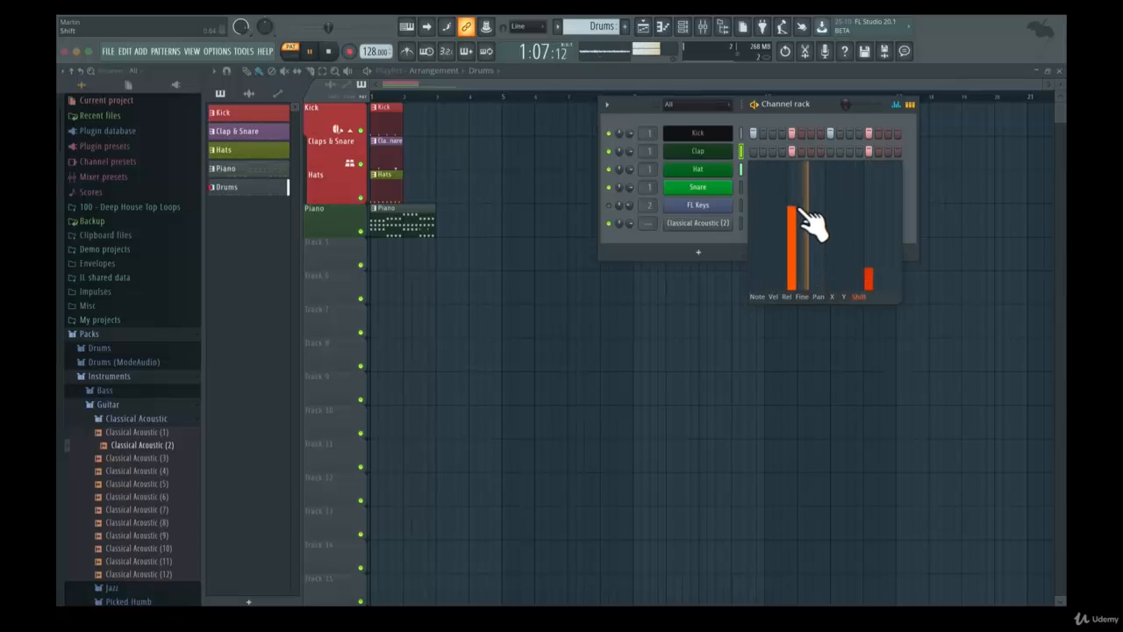
{"action": "key", "text": "space"}
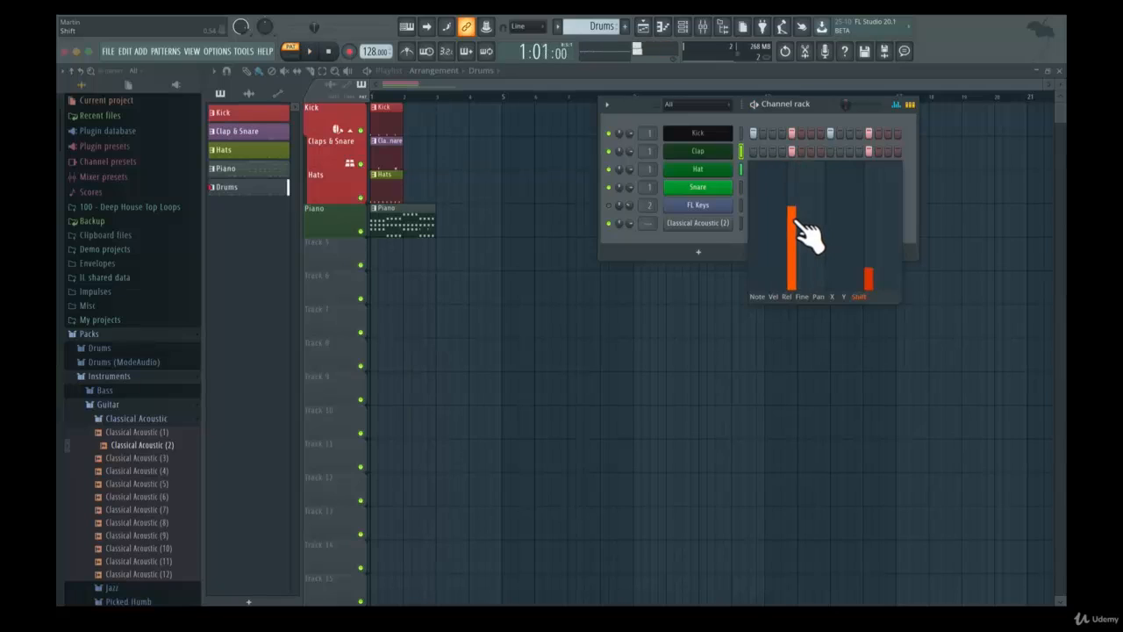
{"action": "mouse_move", "coordinate": [800, 210]}
{"action": "left_mouse_down"}
{"action": "mouse_move", "coordinate": [805, 167]}
{"action": "mouse_move", "coordinate": [796, 191]}
{"action": "left_mouse_up"}
{"action": "left_click", "coordinate": [794, 192]}
{"action": "key", "text": "space"}
Step: Lower the Shift of both Clap steps to slight amounts, with the first step the smaller, and stop playback
{"action": "left_click_drag", "start_coordinate": [795, 192], "coordinate": [793, 273]}
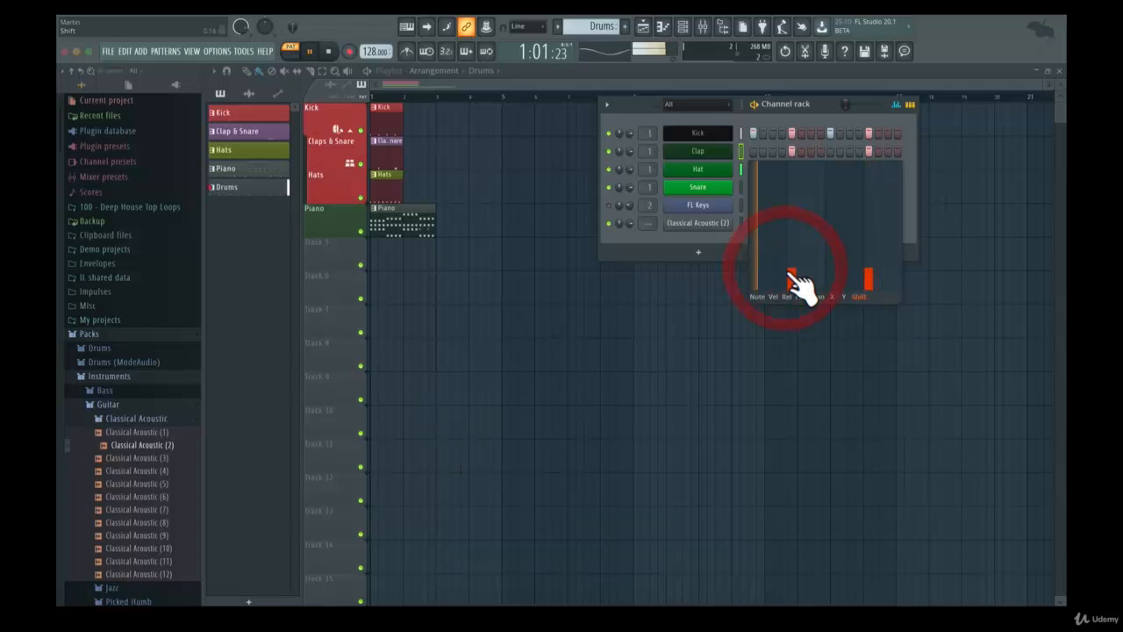
{"action": "left_click", "coordinate": [792, 279]}
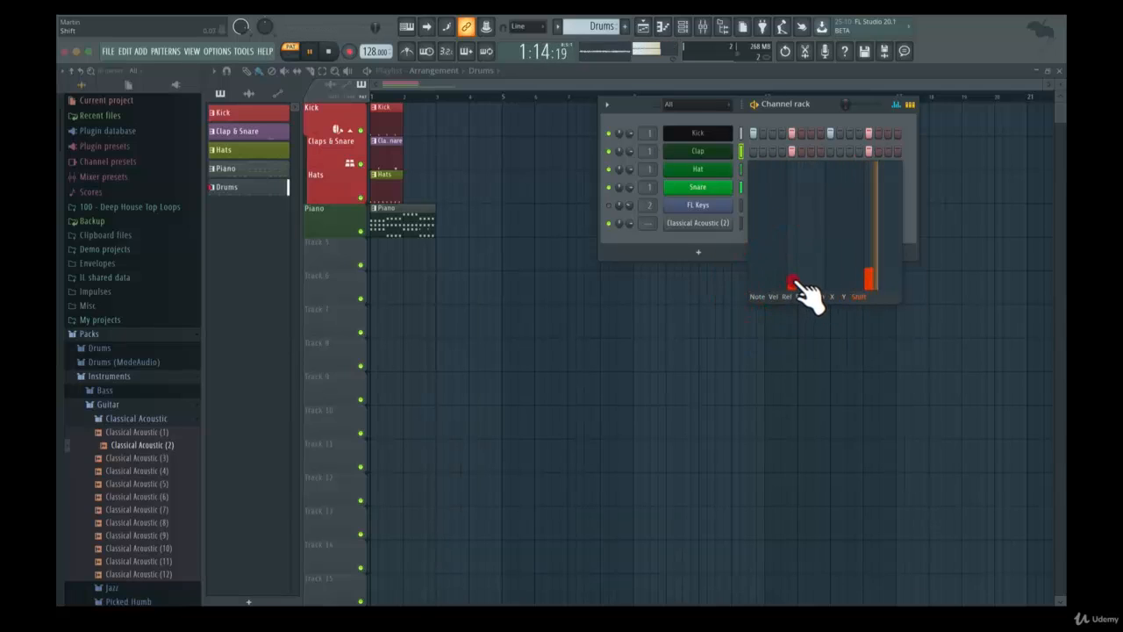
{"action": "left_click", "coordinate": [869, 275]}
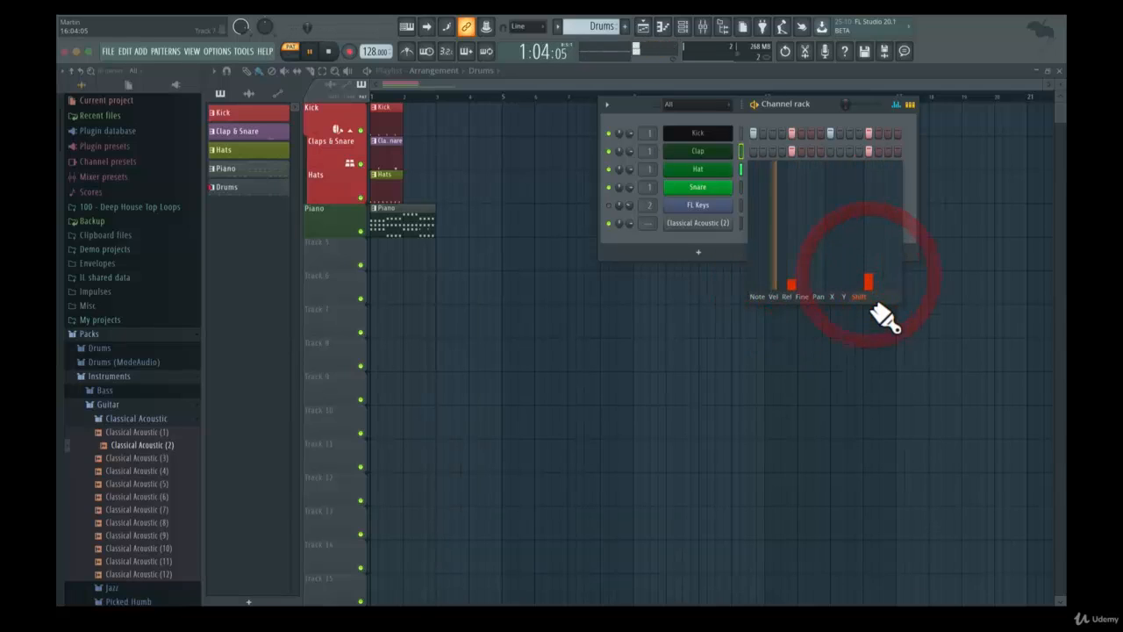
{"action": "key", "text": "space"}
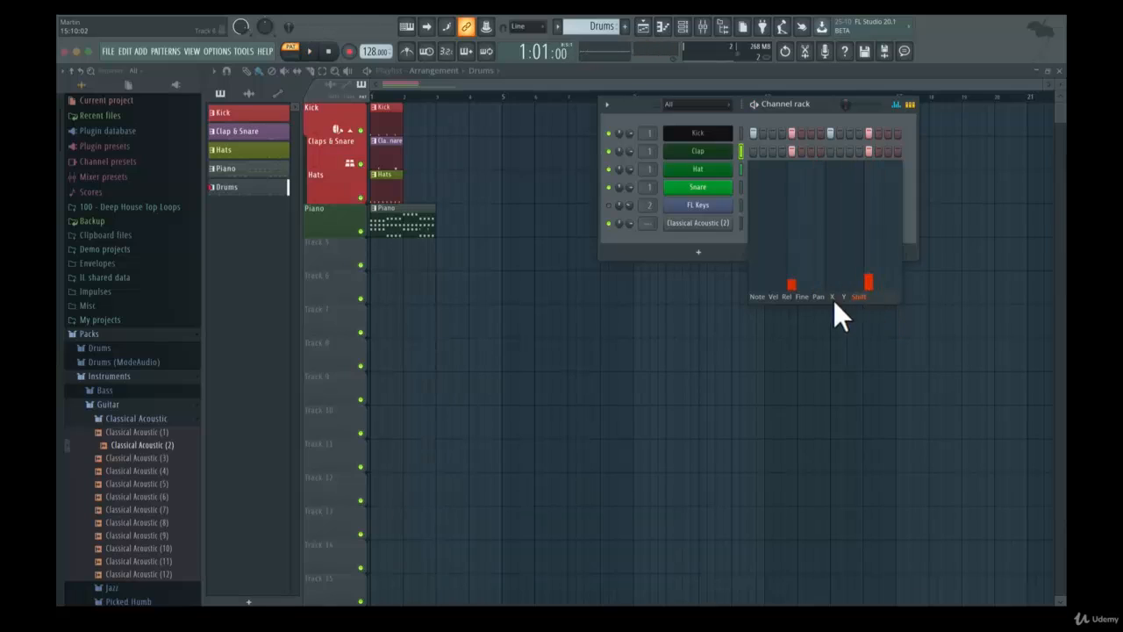
Step: Switch the graph editor to velocity for the Hat channel, vary the hat step velocities, and play the pattern
{"action": "left_click", "coordinate": [775, 296]}
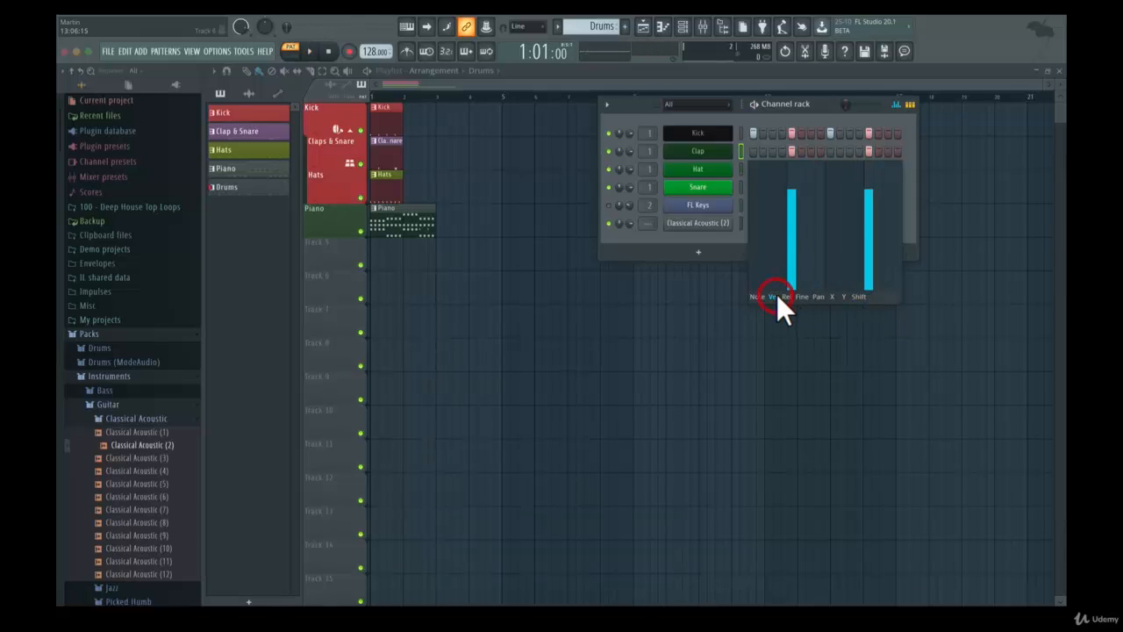
{"action": "left_click", "coordinate": [740, 170]}
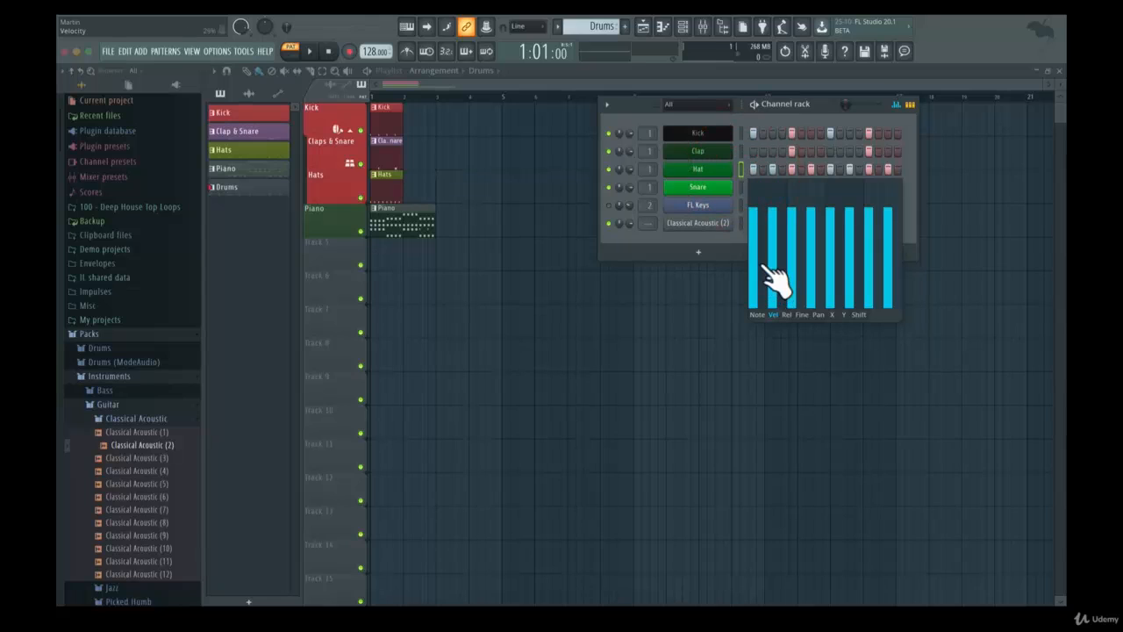
{"action": "left_click_drag", "start_coordinate": [752, 235], "coordinate": [891, 240]}
{"action": "left_click_drag", "start_coordinate": [792, 255], "coordinate": [791, 226]}
{"action": "key", "text": "space"}
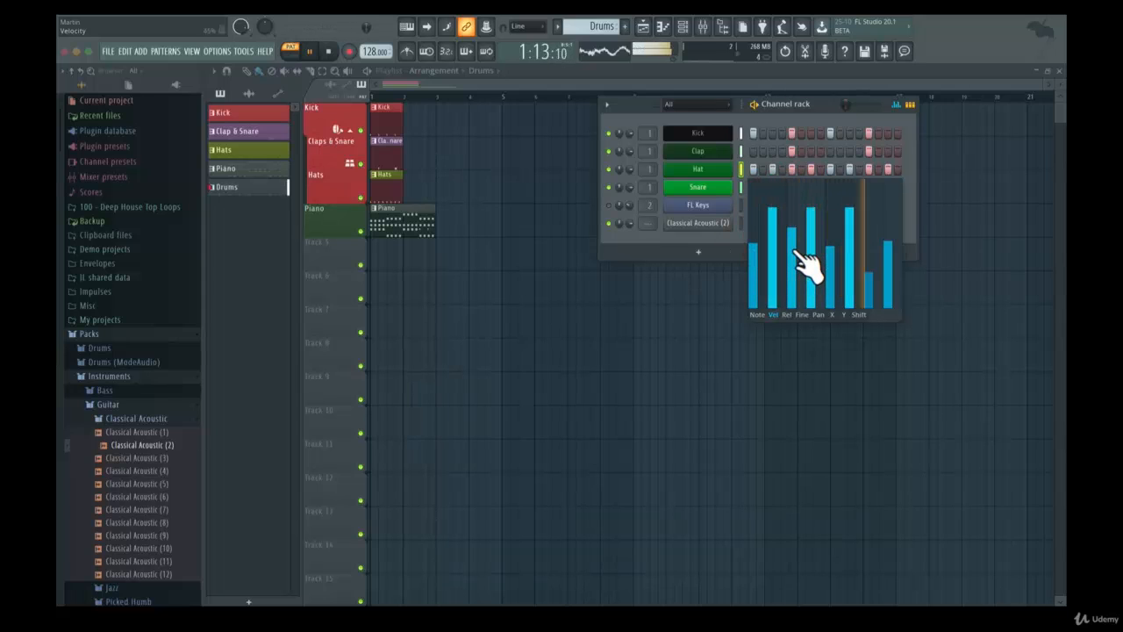
Step: Adjust the Hat velocities during playback into an alternating soft and loud sequence across the eight hits, and stop playback
{"action": "left_click", "coordinate": [777, 238]}
{"action": "left_click", "coordinate": [792, 241]}
{"action": "left_click_drag", "start_coordinate": [772, 237], "coordinate": [776, 210]}
{"action": "left_click", "coordinate": [795, 246]}
{"action": "left_click", "coordinate": [870, 247]}
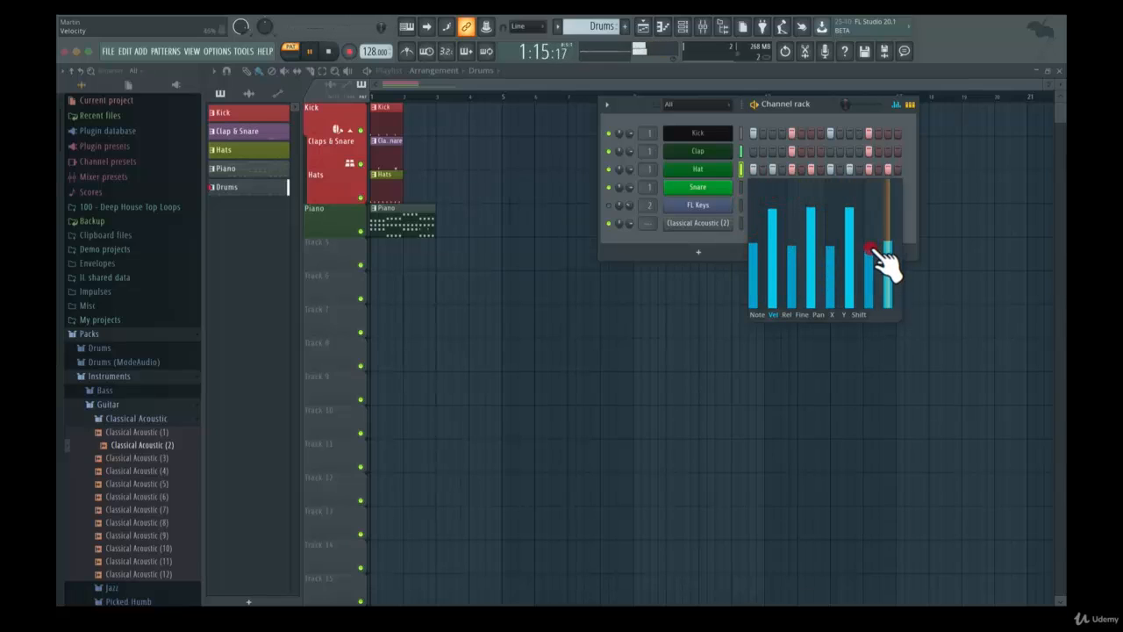
{"action": "left_click", "coordinate": [890, 244]}
{"action": "left_click_drag", "start_coordinate": [891, 243], "coordinate": [891, 210]}
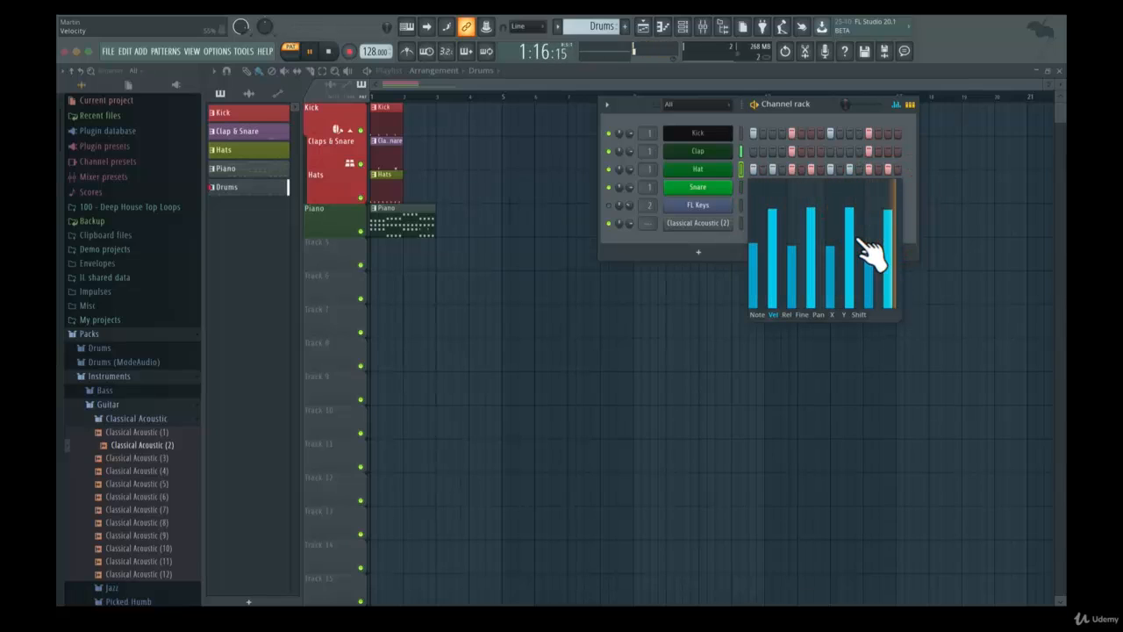
{"action": "key", "text": "space"}
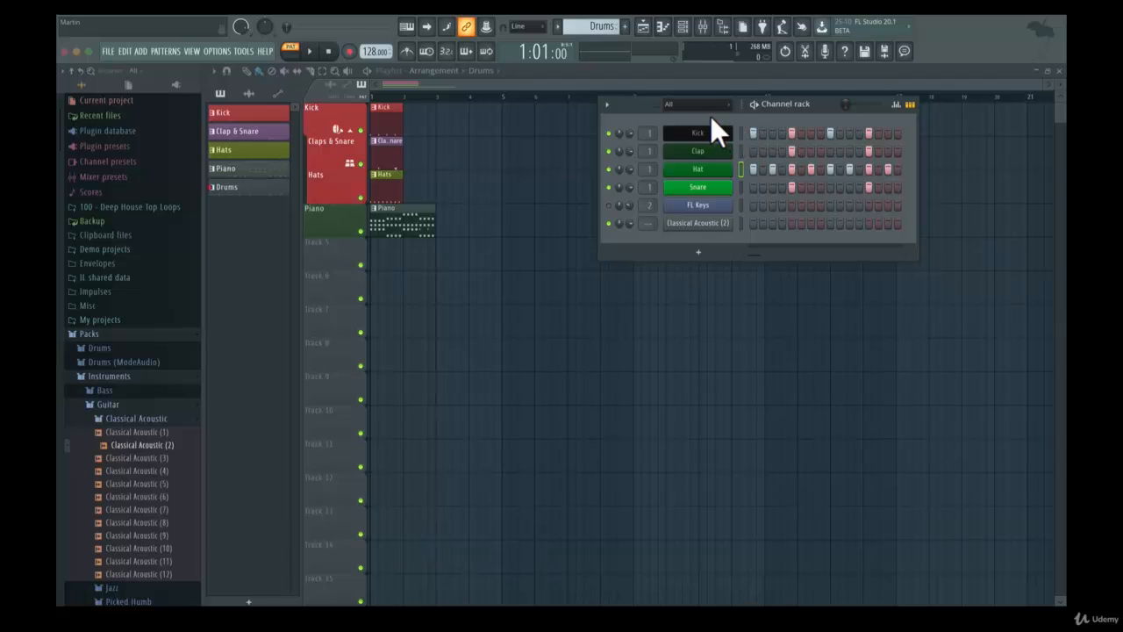
Step: Zip the Kick, Clap, Hat and Snare channels in the channel rack
{"action": "left_click", "coordinate": [606, 105]}
{"action": "left_click", "coordinate": [606, 104]}
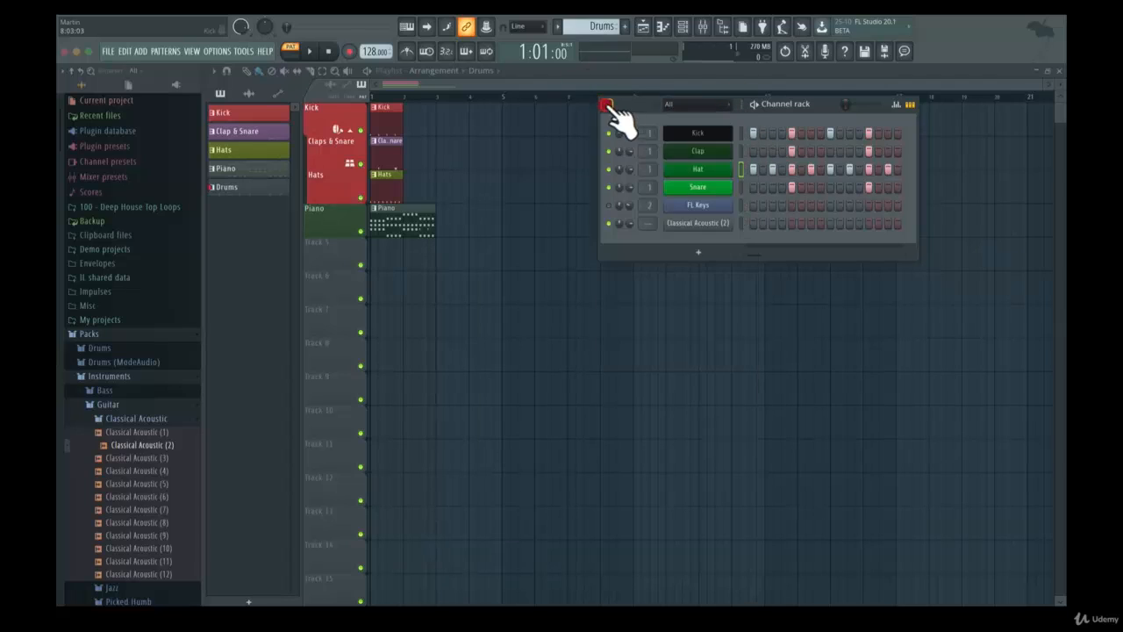
{"action": "left_click", "coordinate": [741, 152]}
{"action": "left_click", "coordinate": [606, 104]}
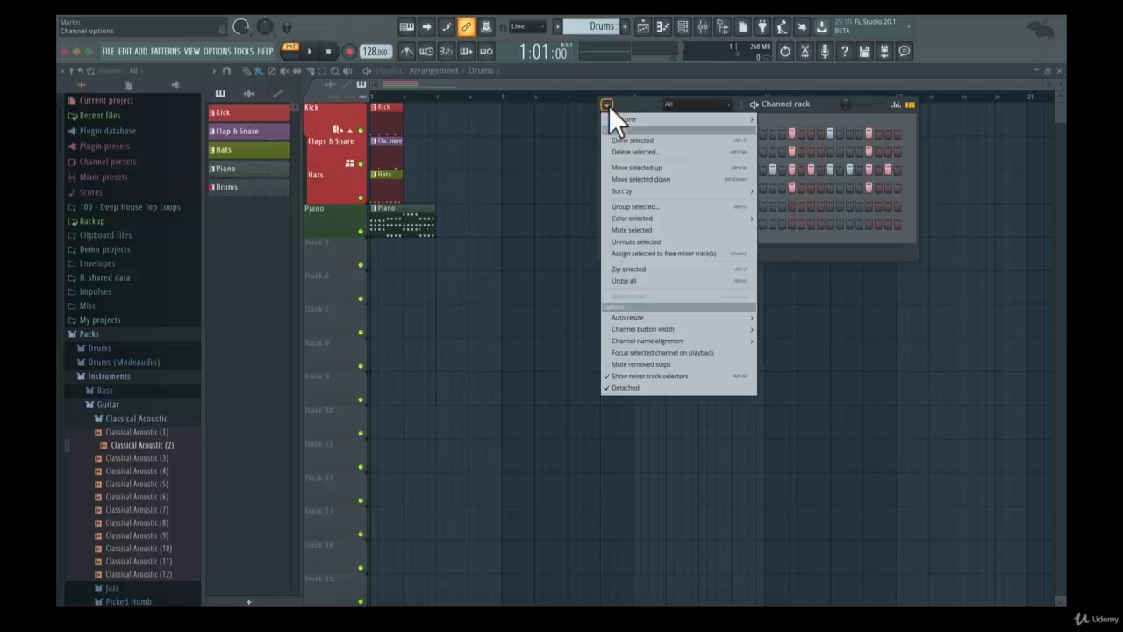
{"action": "left_click", "coordinate": [629, 269]}
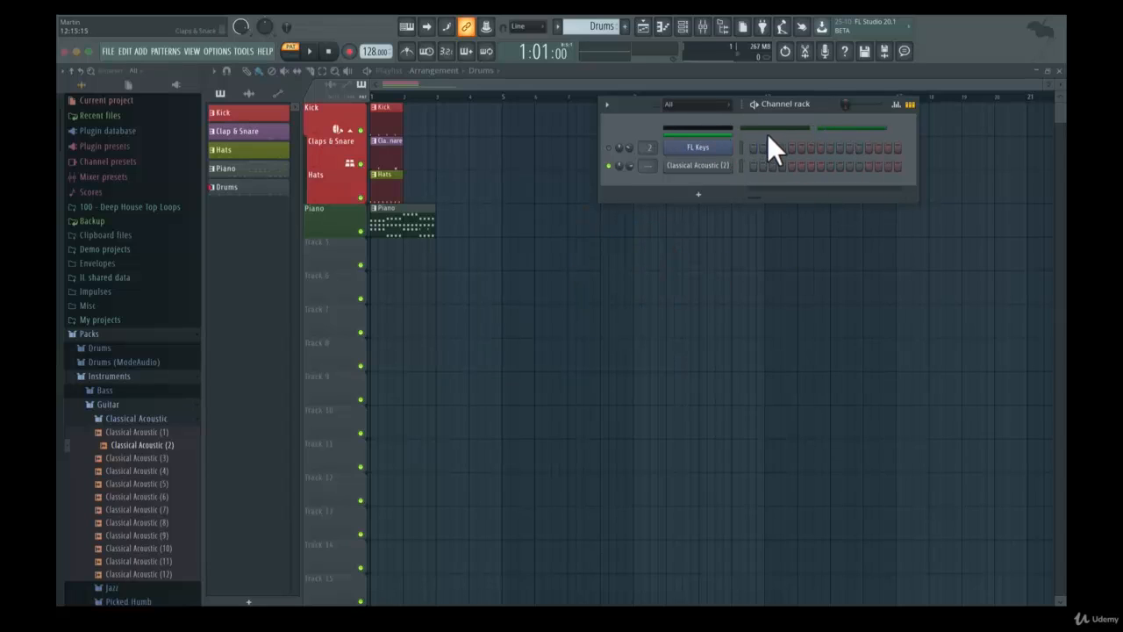
Step: Open the Kick, Clap and Hat channel settings from their zipped bars, and close them again
{"action": "mouse_move", "coordinate": [722, 131]}
{"action": "left_mouse_down"}
{"action": "mouse_move", "coordinate": [852, 142]}
{"action": "mouse_move", "coordinate": [719, 130]}
{"action": "left_mouse_up"}
{"action": "left_click", "coordinate": [685, 128]}
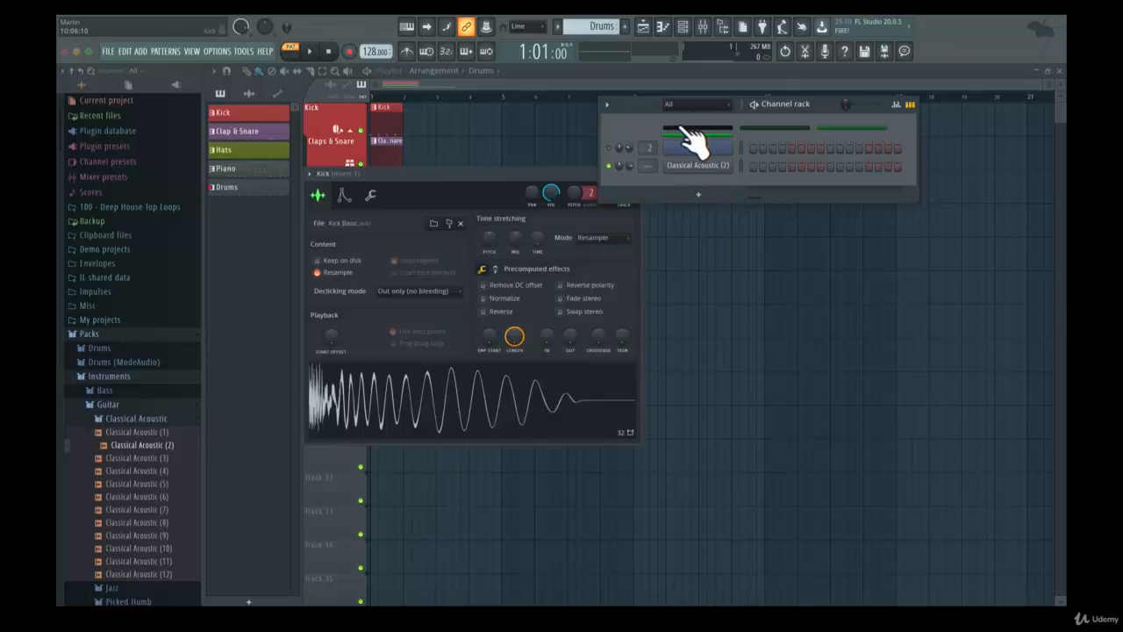
{"action": "left_click", "coordinate": [794, 129]}
{"action": "left_click", "coordinate": [848, 127]}
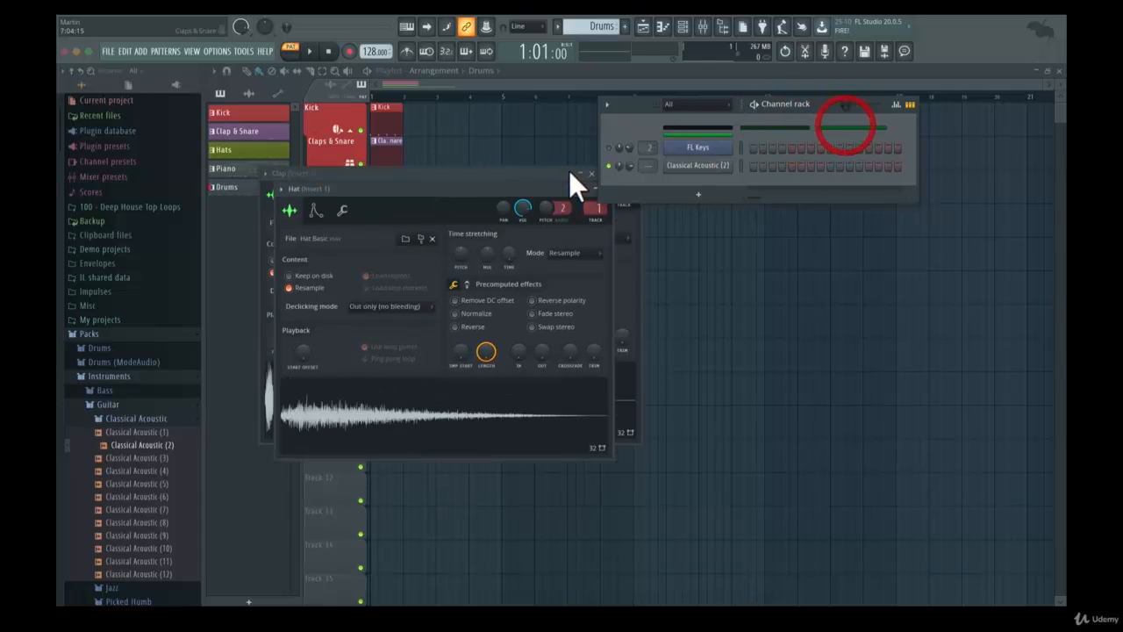
{"action": "left_click", "coordinate": [833, 127]}
{"action": "left_click", "coordinate": [792, 127]}
{"action": "left_click", "coordinate": [721, 128]}
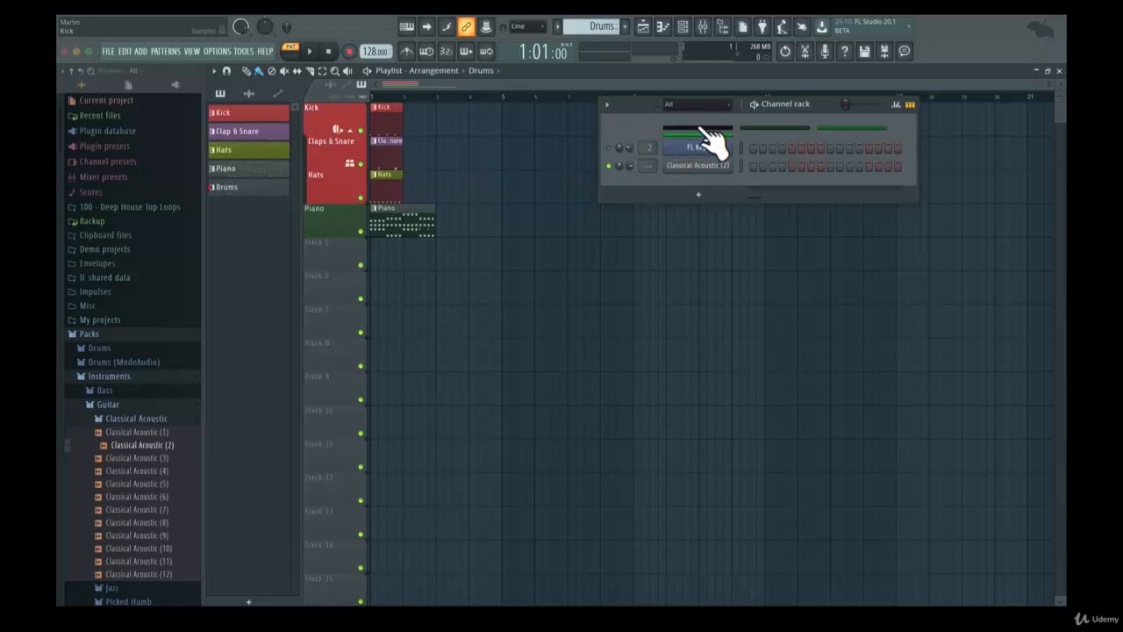
Step: Unzip the Kick, Clap, Hat and Snare channels back to full height
{"action": "left_click", "coordinate": [707, 131]}
{"action": "left_click", "coordinate": [721, 149]}
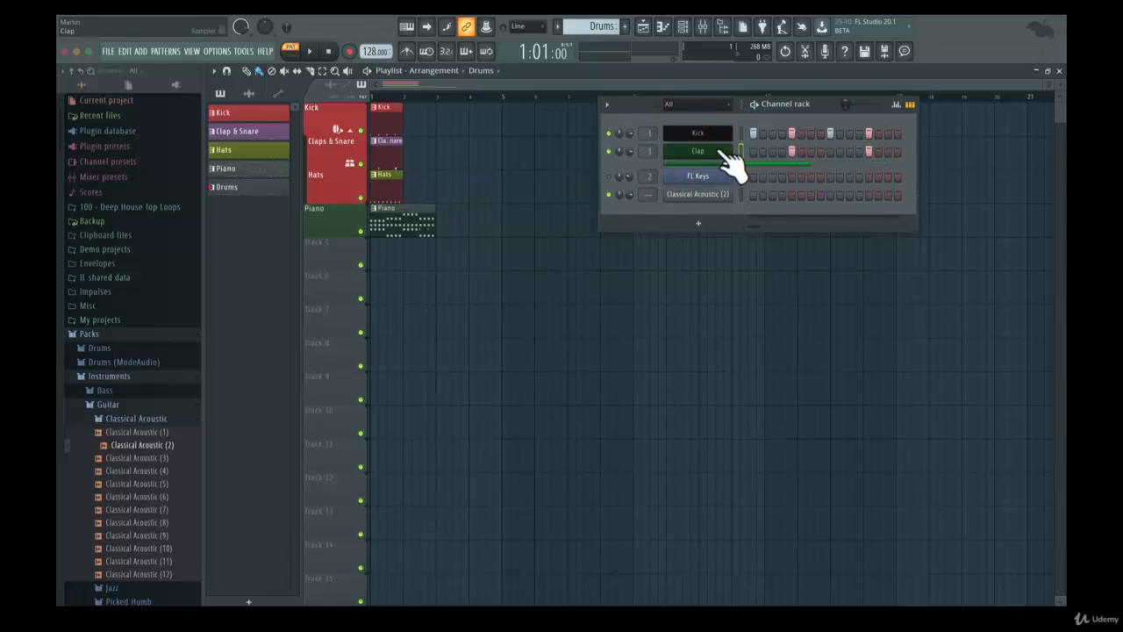
{"action": "left_click", "coordinate": [763, 164]}
{"action": "left_click", "coordinate": [724, 166]}
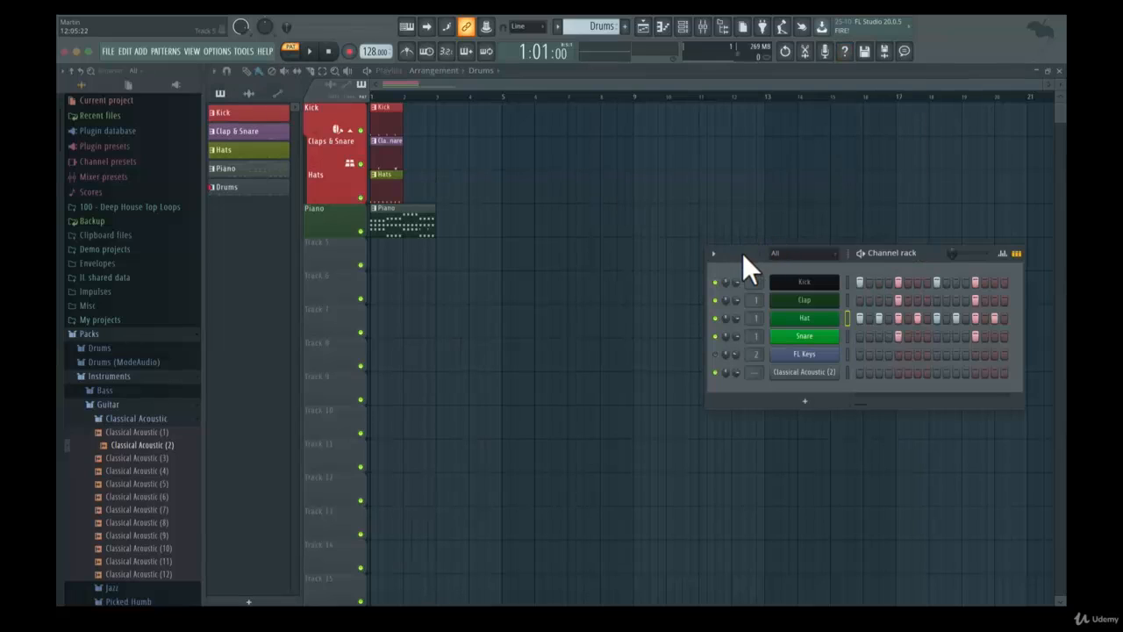
Step: Move the channel rack up and browse the plugins available for adding a channel, removing any stray Drums clip from the playlist
{"action": "left_click_drag", "start_coordinate": [744, 261], "coordinate": [672, 92]}
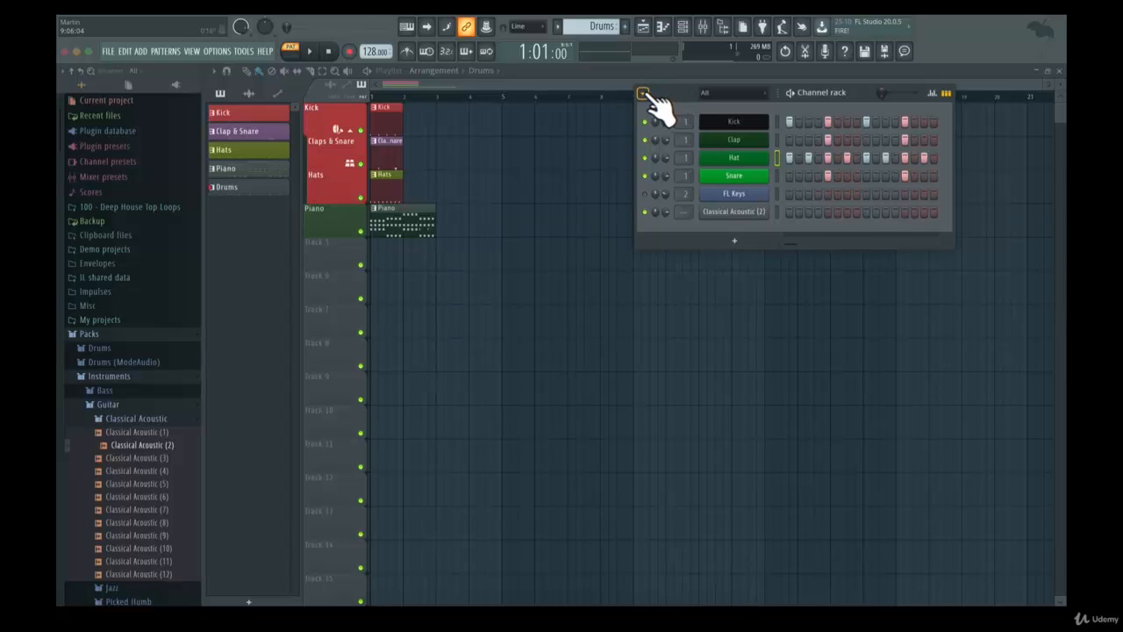
{"action": "left_click", "coordinate": [643, 93]}
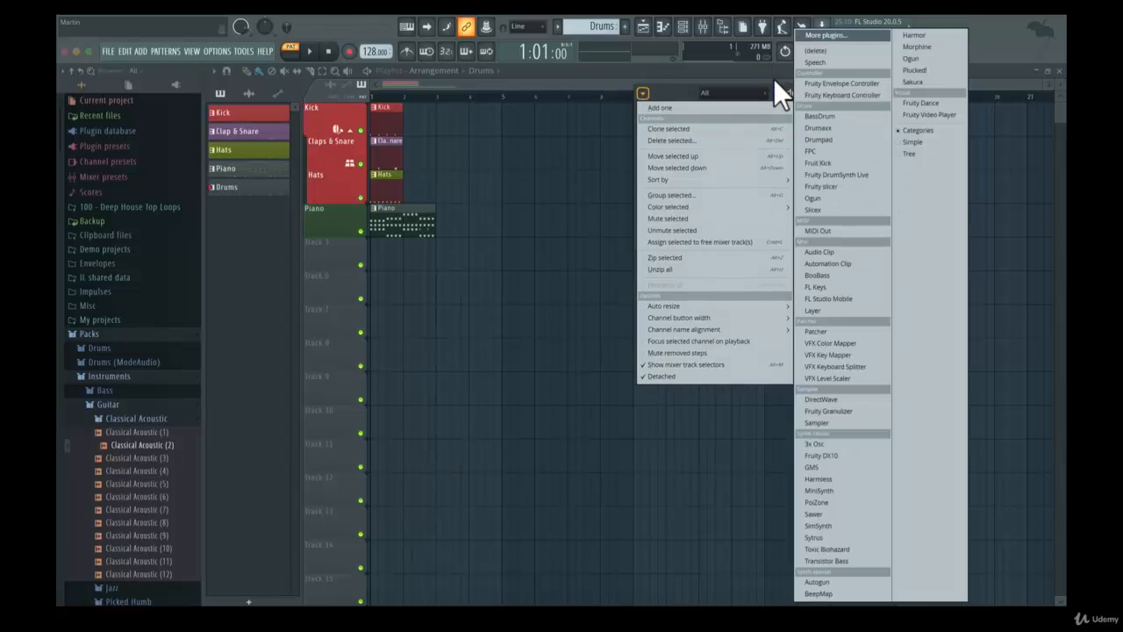
{"action": "left_click", "coordinate": [769, 81]}
{"action": "left_click", "coordinate": [560, 259]}
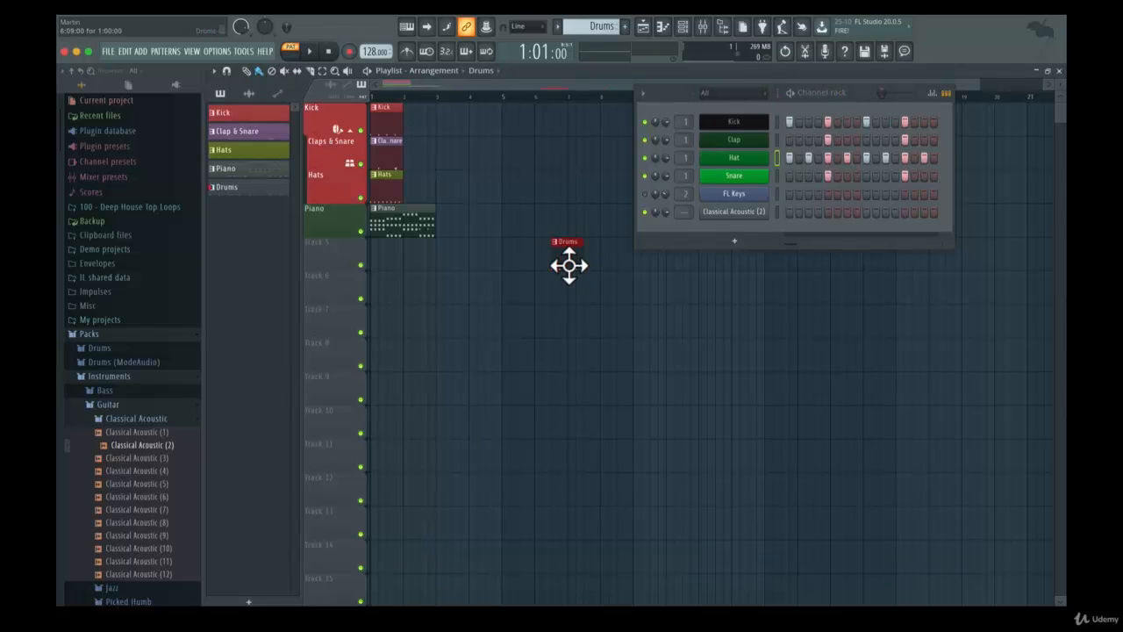
{"action": "right_click", "coordinate": [569, 264]}
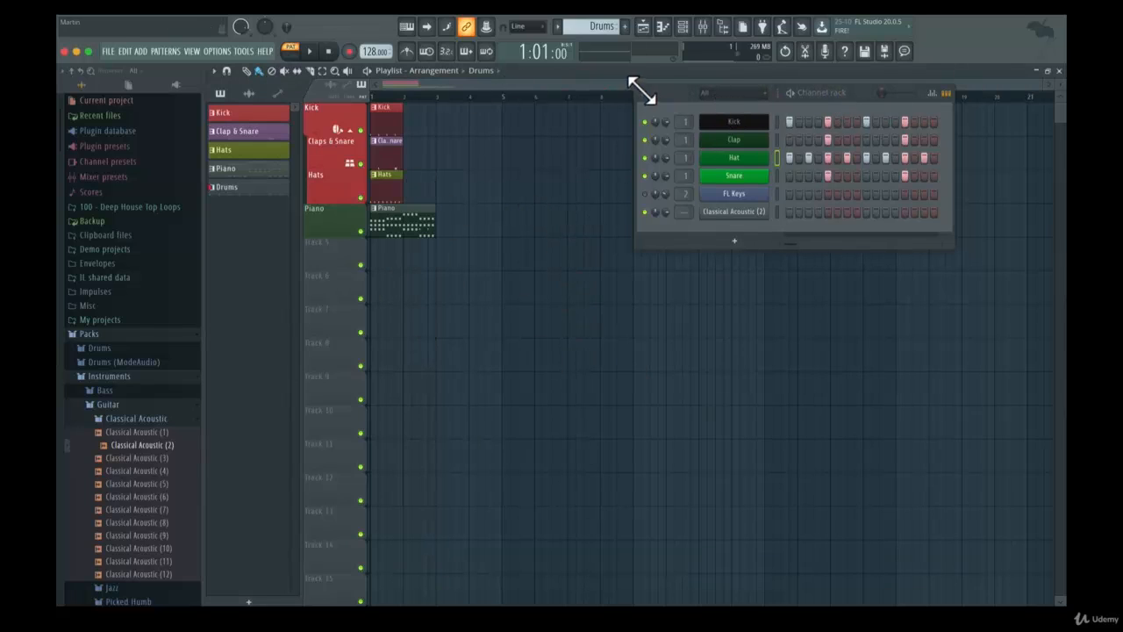
Step: Move the channel rack to the lower-right area of the playlist and filter it to the Drums group
{"action": "left_click_drag", "start_coordinate": [660, 88], "coordinate": [773, 452]}
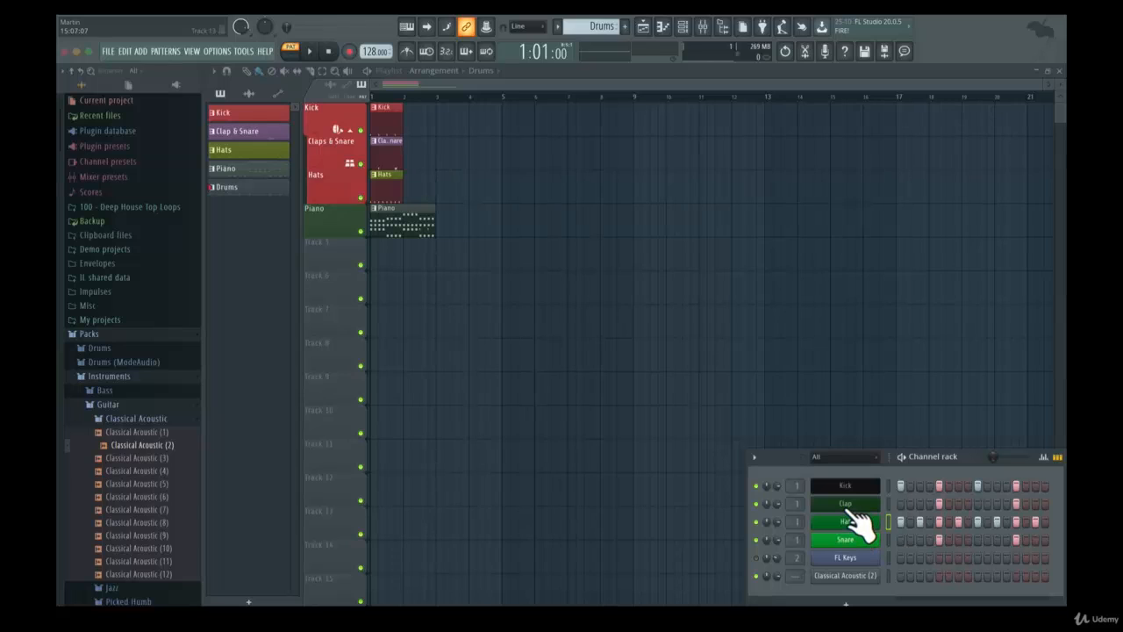
{"action": "left_click", "coordinate": [829, 457]}
{"action": "left_click", "coordinate": [823, 483]}
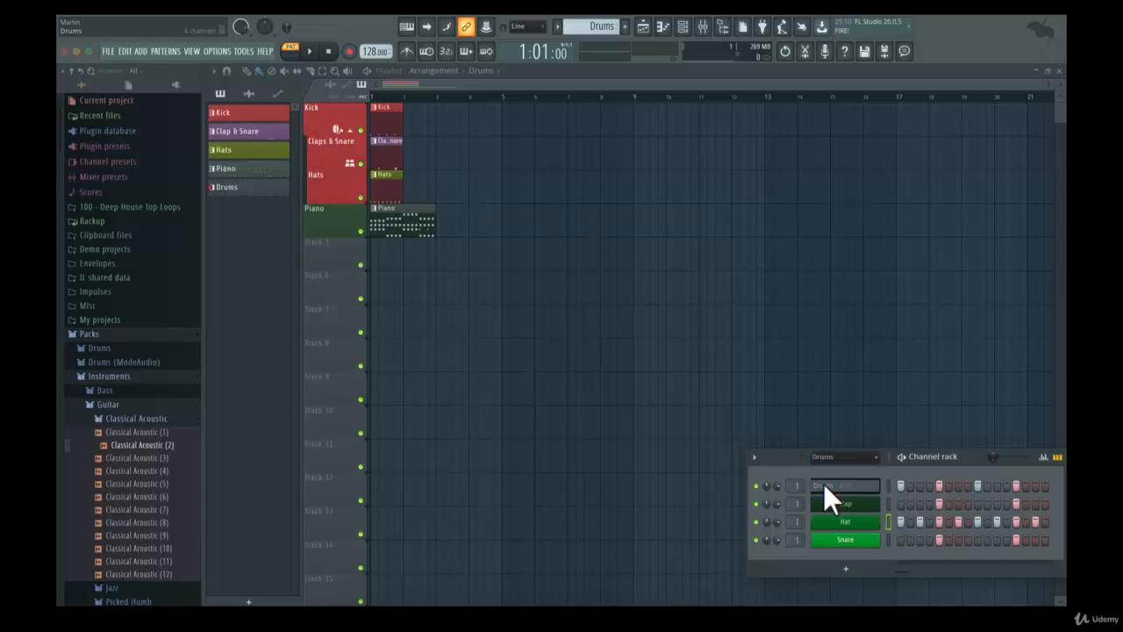
Step: Open the Kick channel's sampler settings and close them again
{"action": "left_click", "coordinate": [848, 488]}
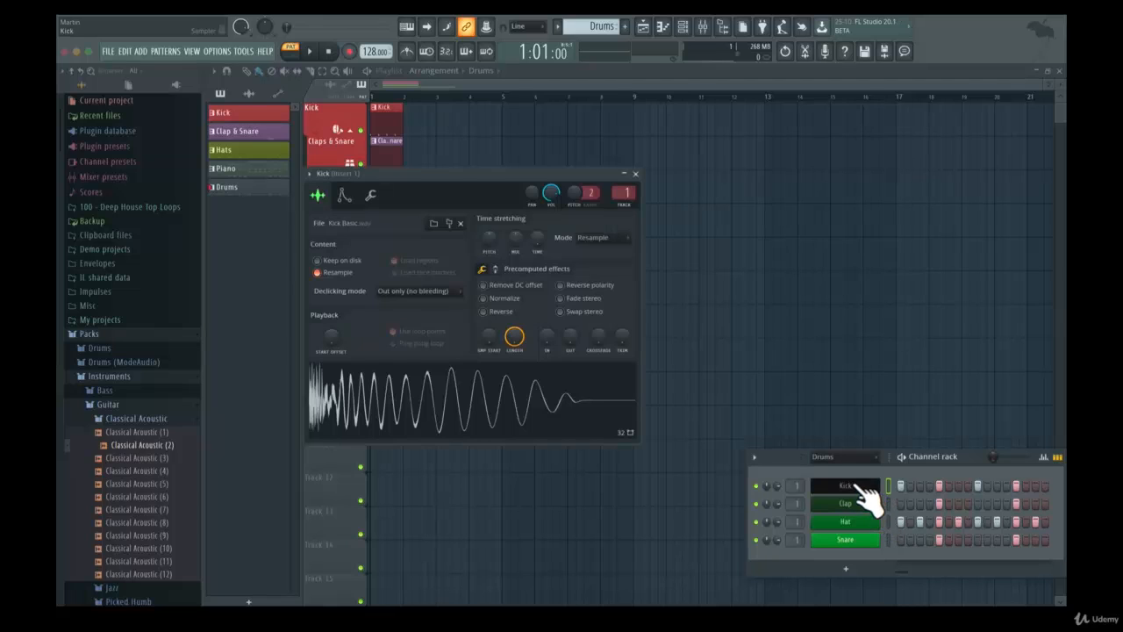
{"action": "left_click", "coordinate": [637, 175]}
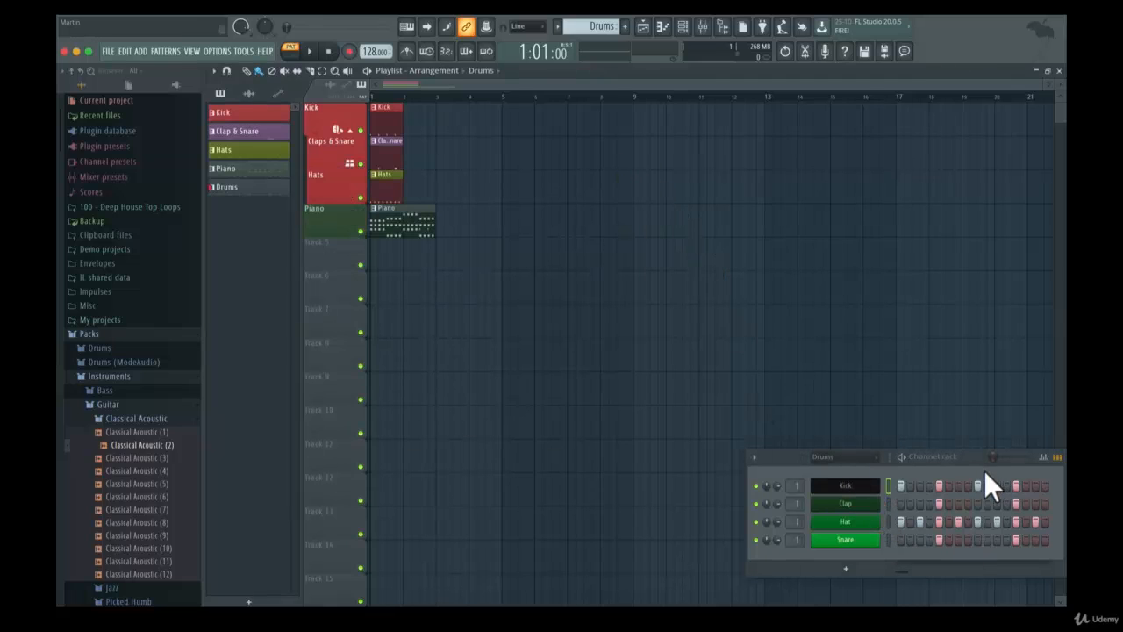
Step: Switch the channel rack from steps to piano roll previews, and open and close the Kick channel's piano roll
{"action": "left_click", "coordinate": [1057, 459]}
{"action": "left_click", "coordinate": [1056, 460]}
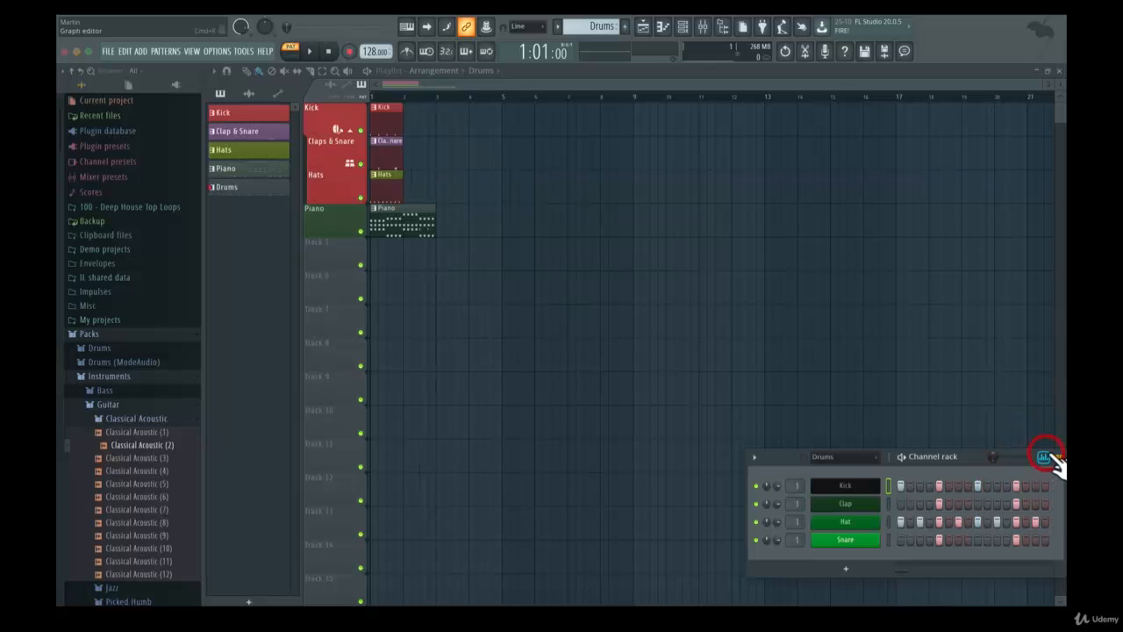
{"action": "left_click", "coordinate": [1058, 458]}
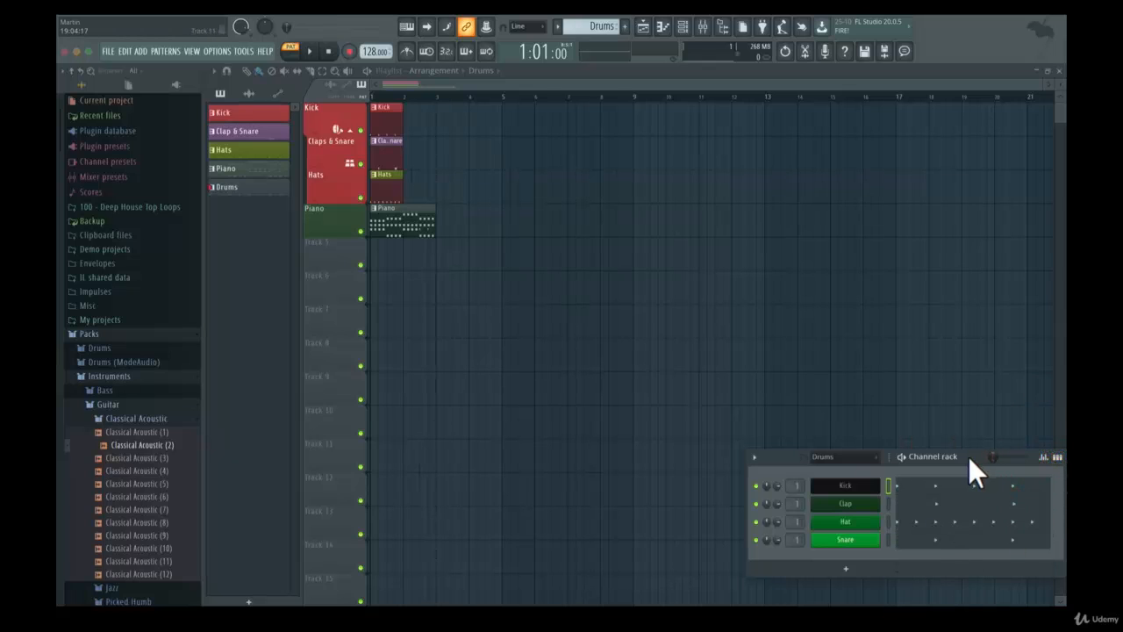
{"action": "left_click", "coordinate": [957, 486]}
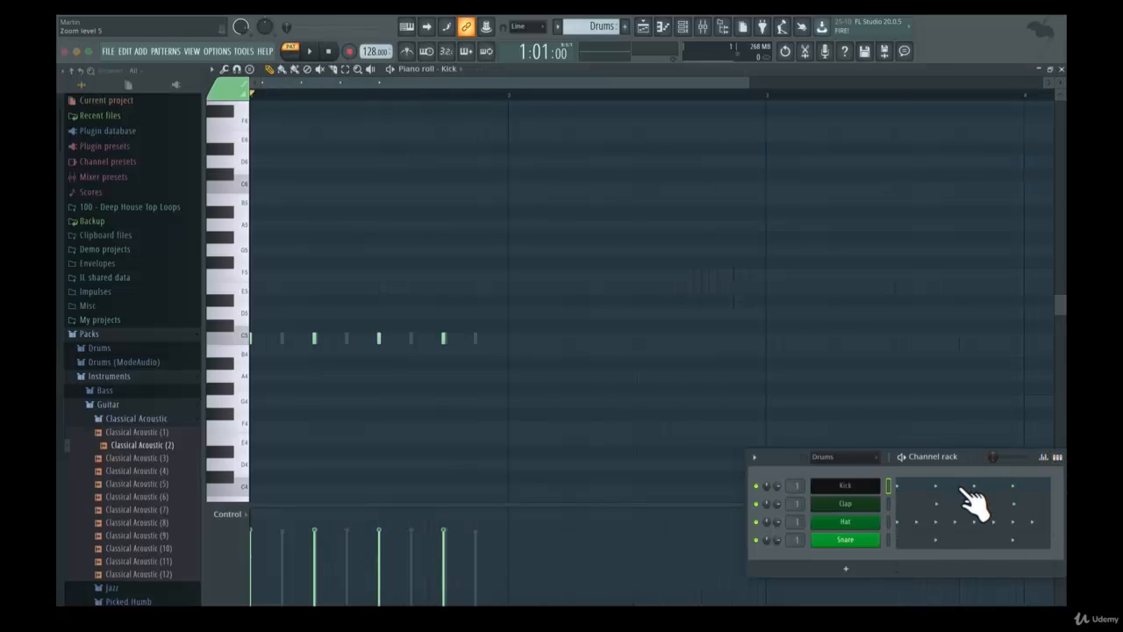
{"action": "left_click", "coordinate": [963, 489]}
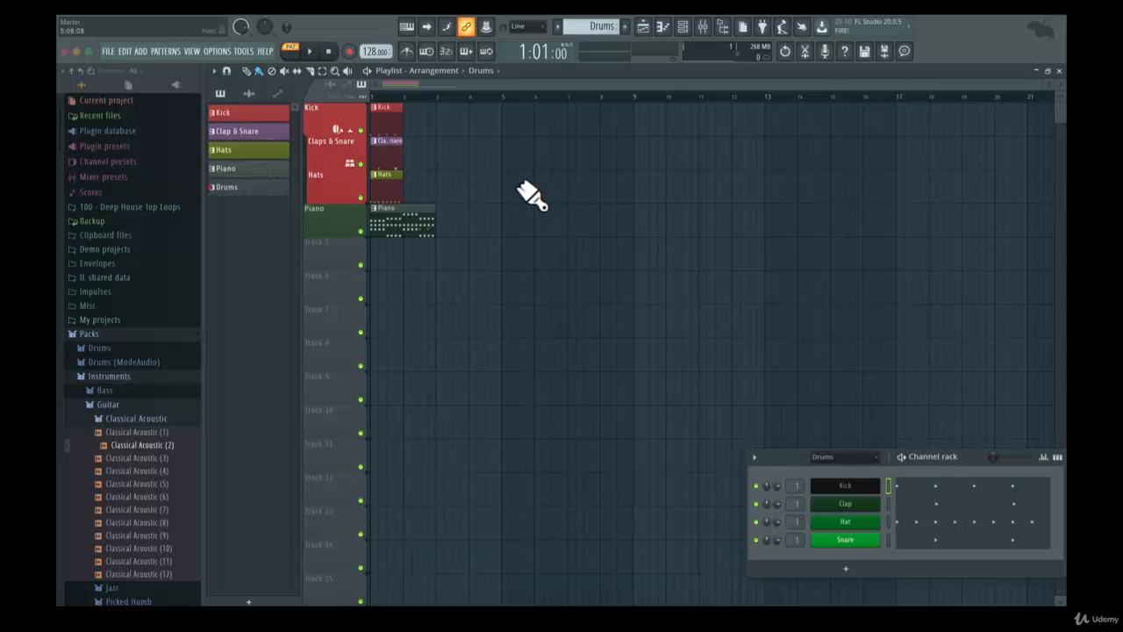
Step: Look through the Kick channel's rename, colour and icon options
{"action": "right_click", "coordinate": [865, 482]}
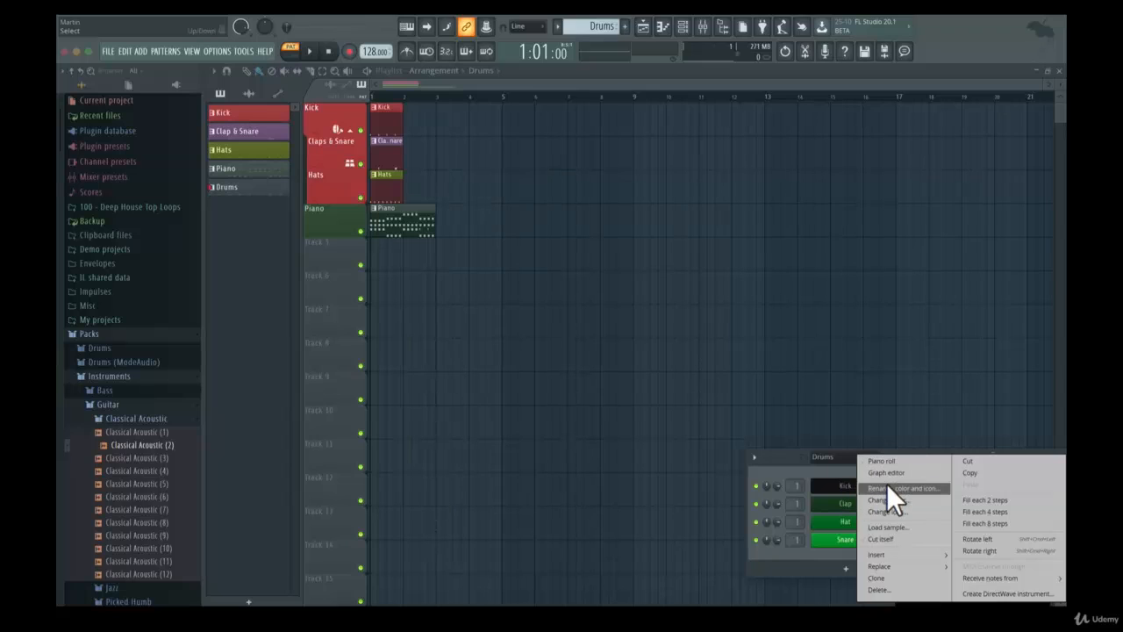
{"action": "left_click", "coordinate": [891, 489]}
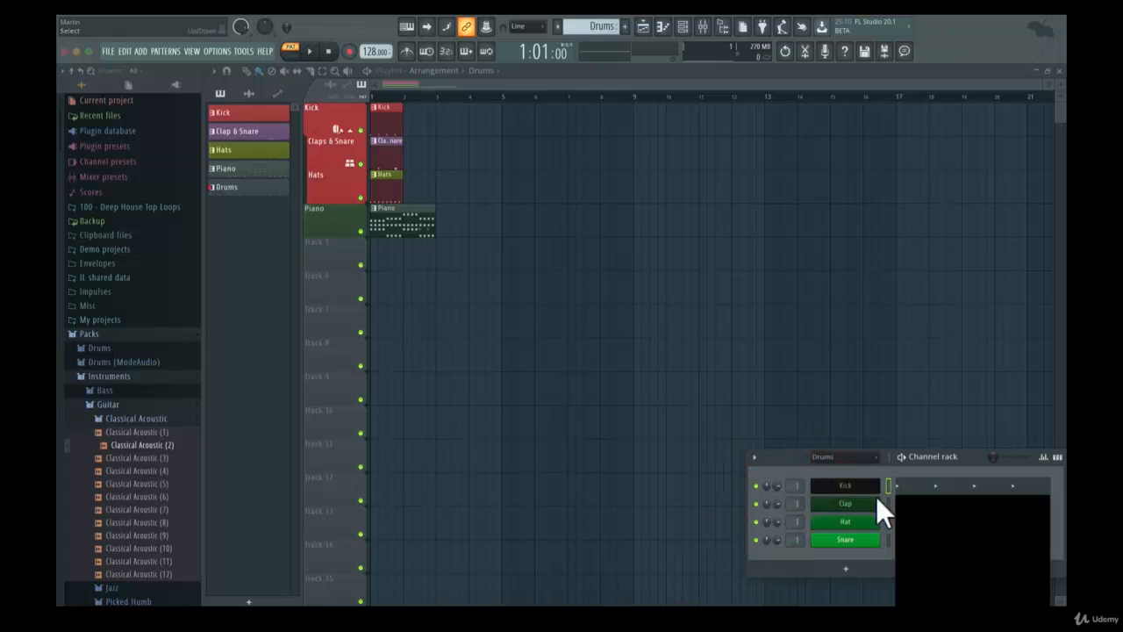
{"action": "left_click", "coordinate": [754, 456]}
{"action": "left_click", "coordinate": [961, 467]}
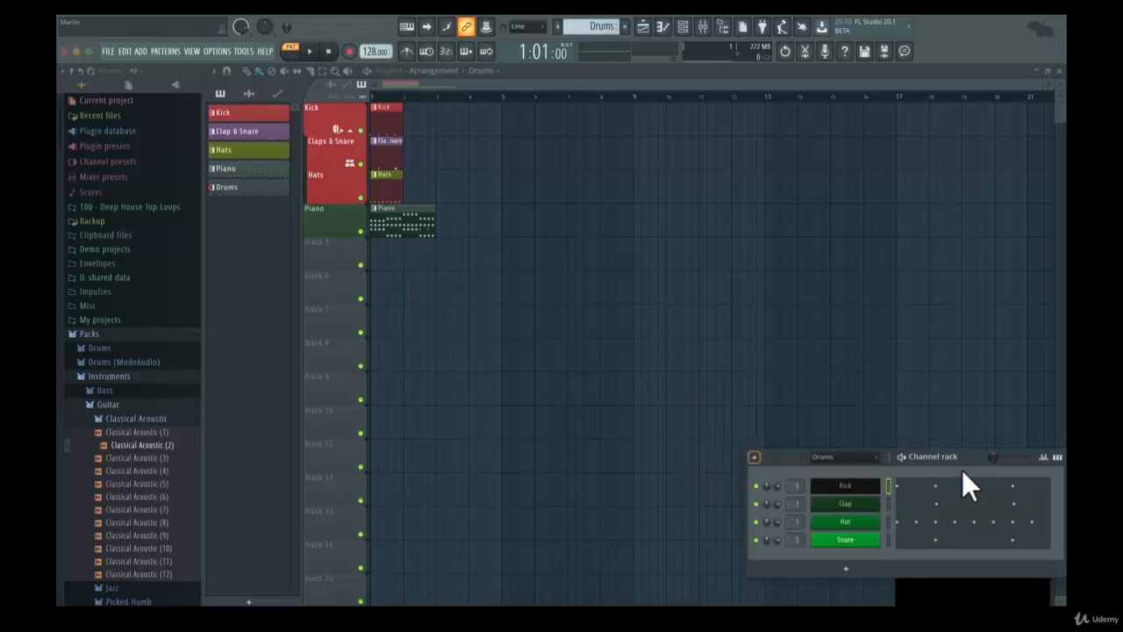
Step: Change the Kick channel's icon to the drum kit symbol
{"action": "right_click", "coordinate": [839, 483]}
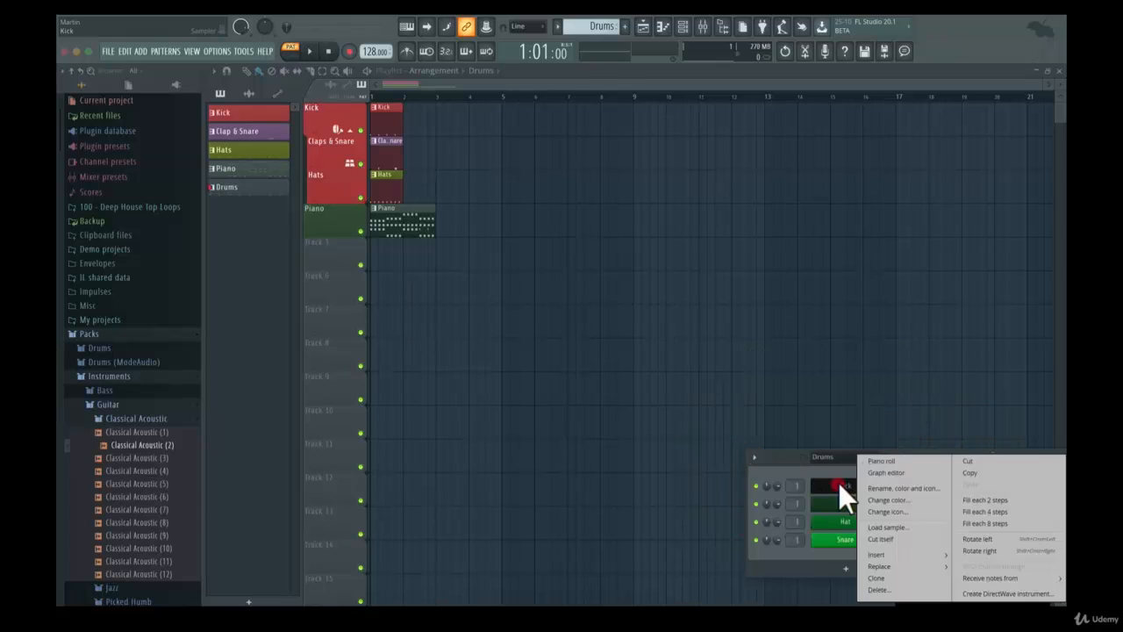
{"action": "left_click", "coordinate": [894, 509]}
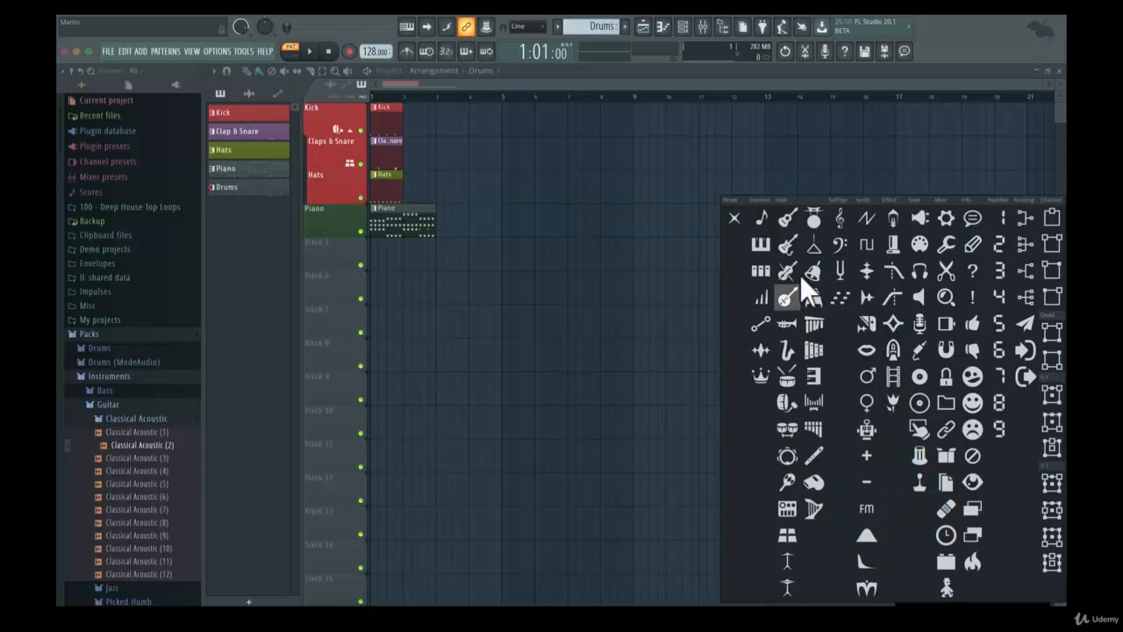
{"action": "left_click", "coordinate": [814, 218]}
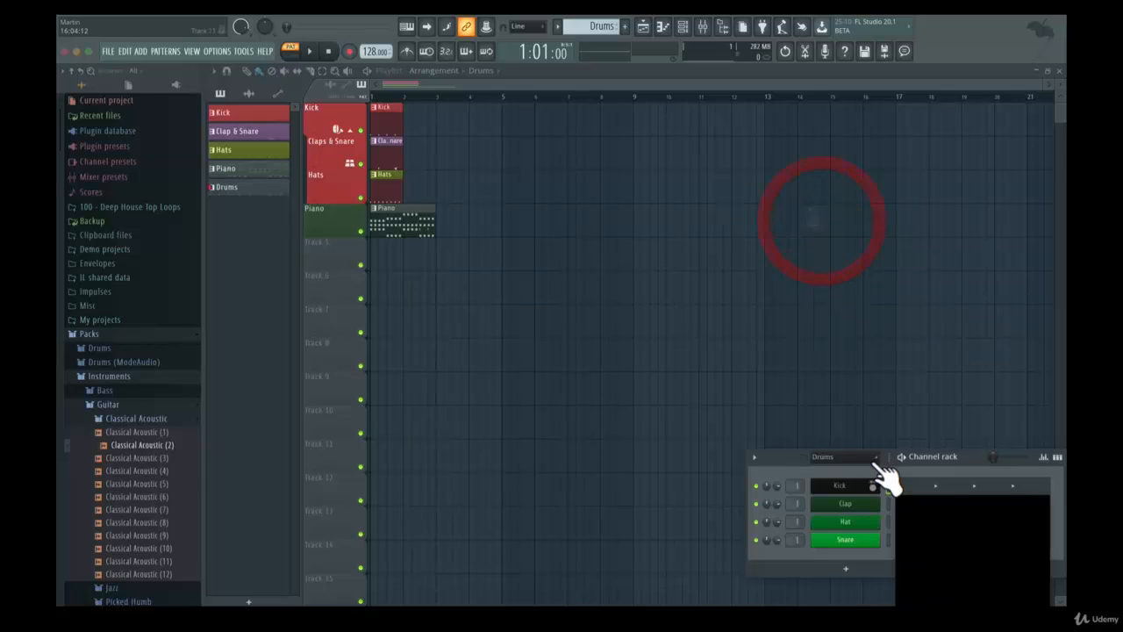
Step: Review the Kick channel's insert and replace options, and clone the channel
{"action": "right_click", "coordinate": [832, 486]}
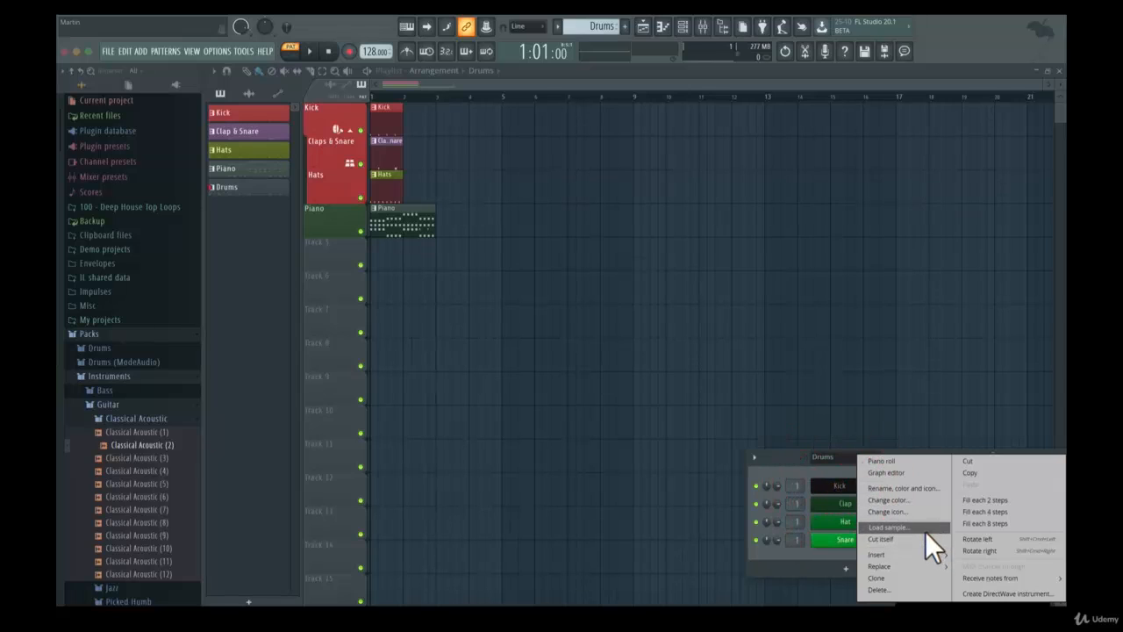
{"action": "mouse_move", "coordinate": [919, 552]}
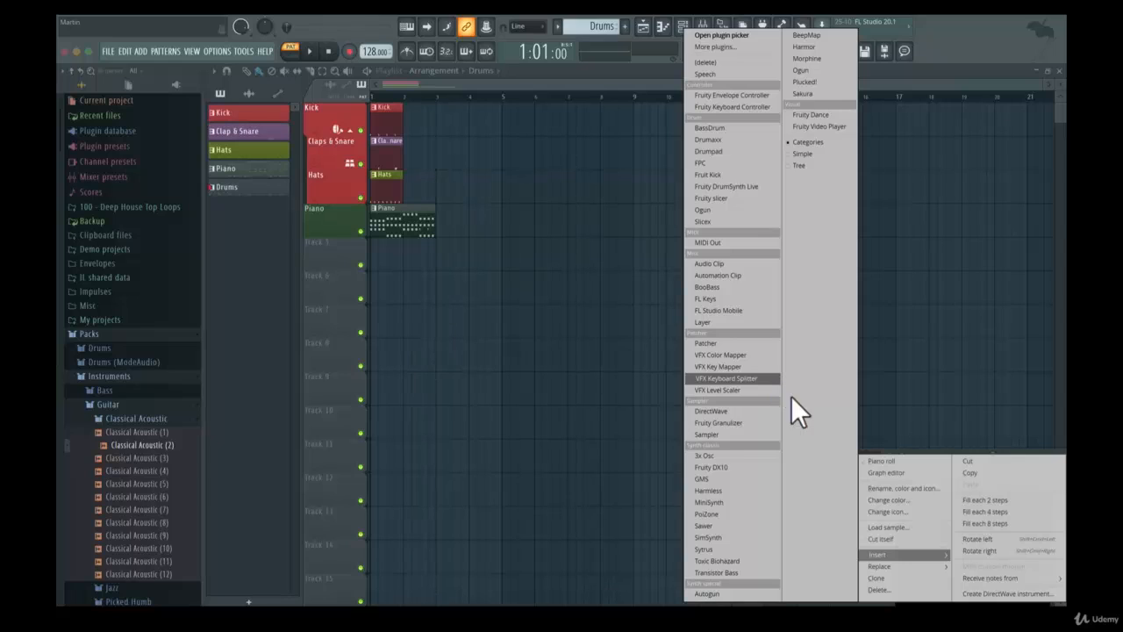
{"action": "mouse_move", "coordinate": [893, 564]}
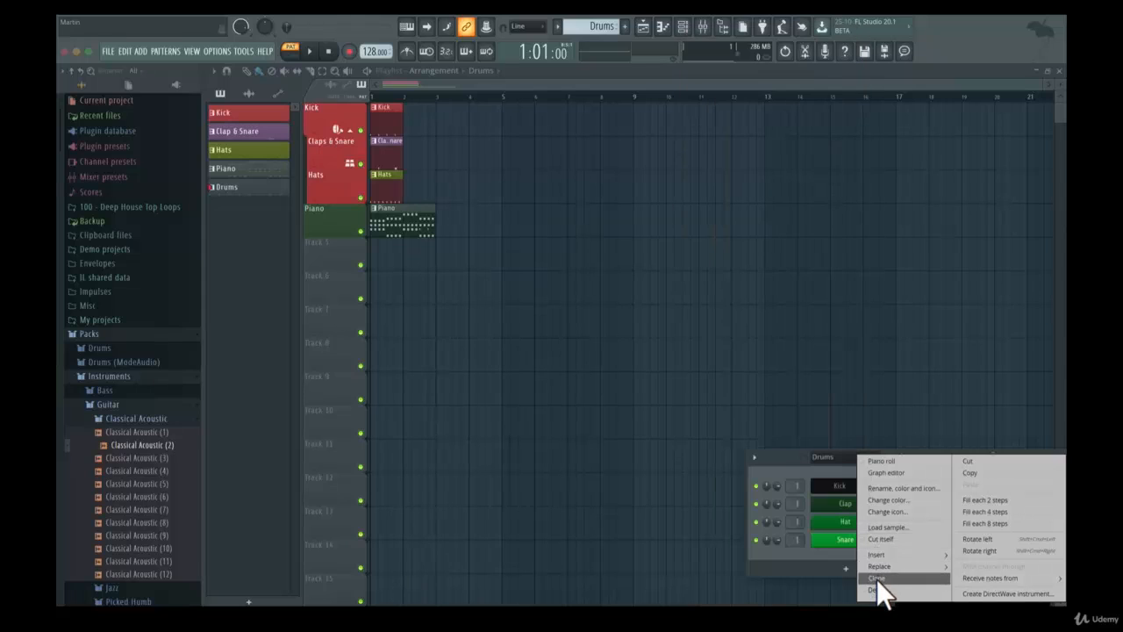
{"action": "left_click", "coordinate": [876, 578]}
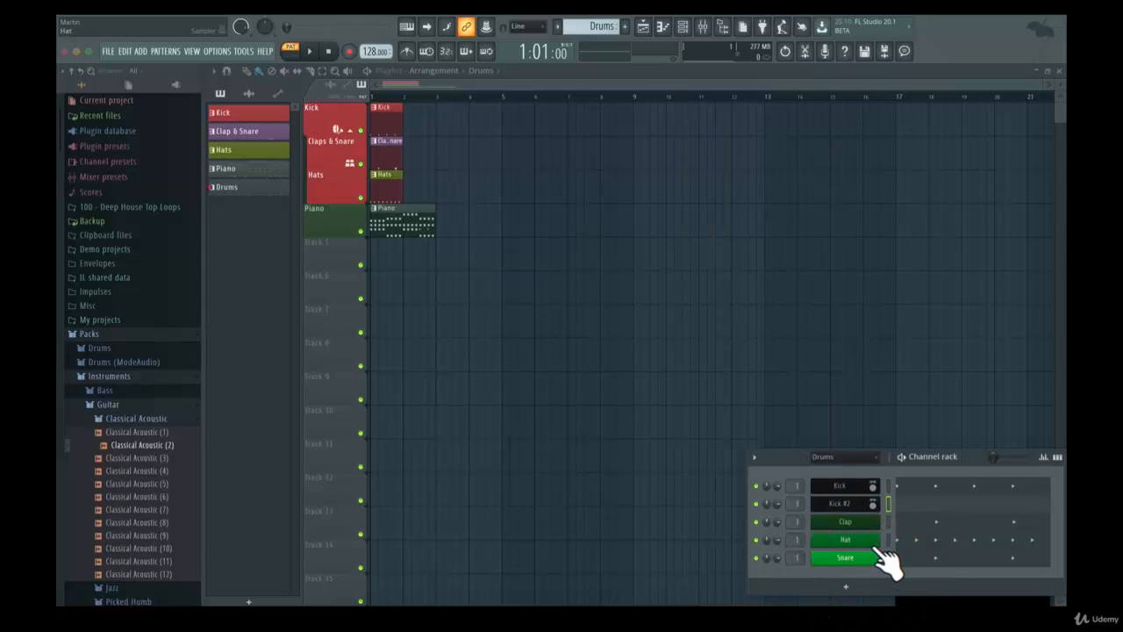
Step: Delete the original Kick channel, keeping its clone
{"action": "right_click", "coordinate": [869, 537]}
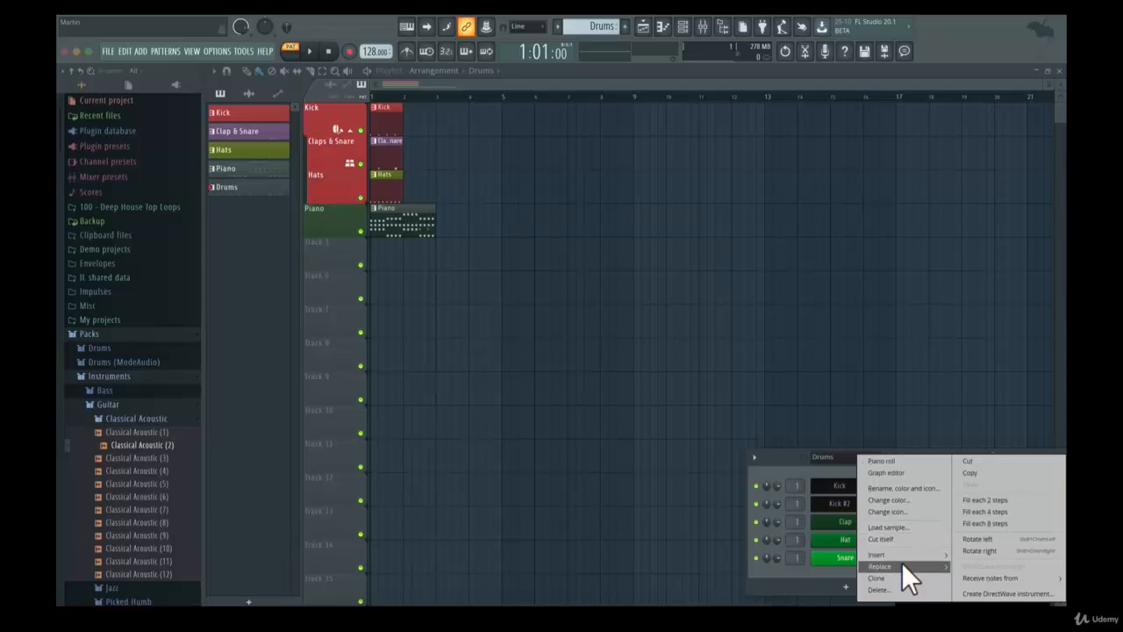
{"action": "left_click", "coordinate": [890, 588]}
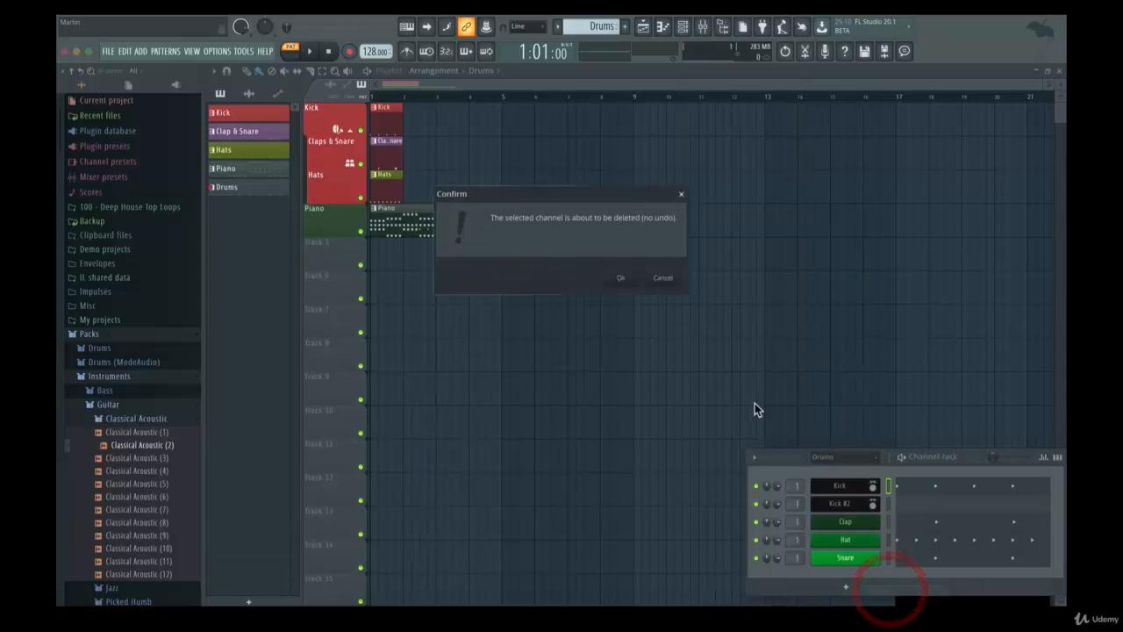
{"action": "left_click", "coordinate": [628, 278]}
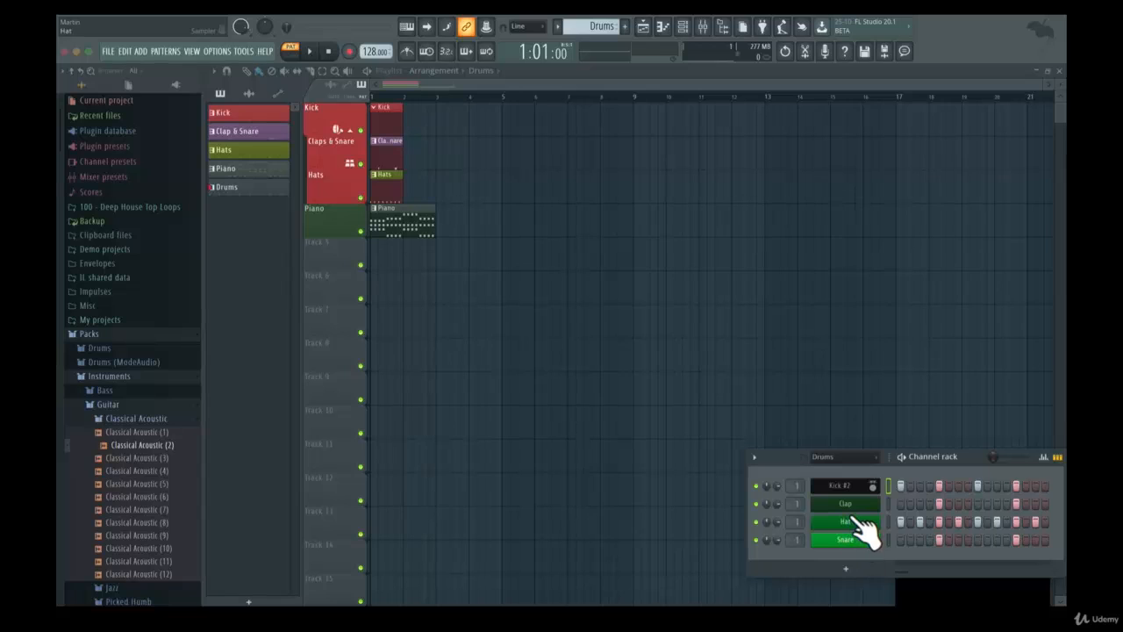
Step: Replace the Snare channel's steps with a copy of the Clap channel's steps
{"action": "left_click", "coordinate": [944, 540]}
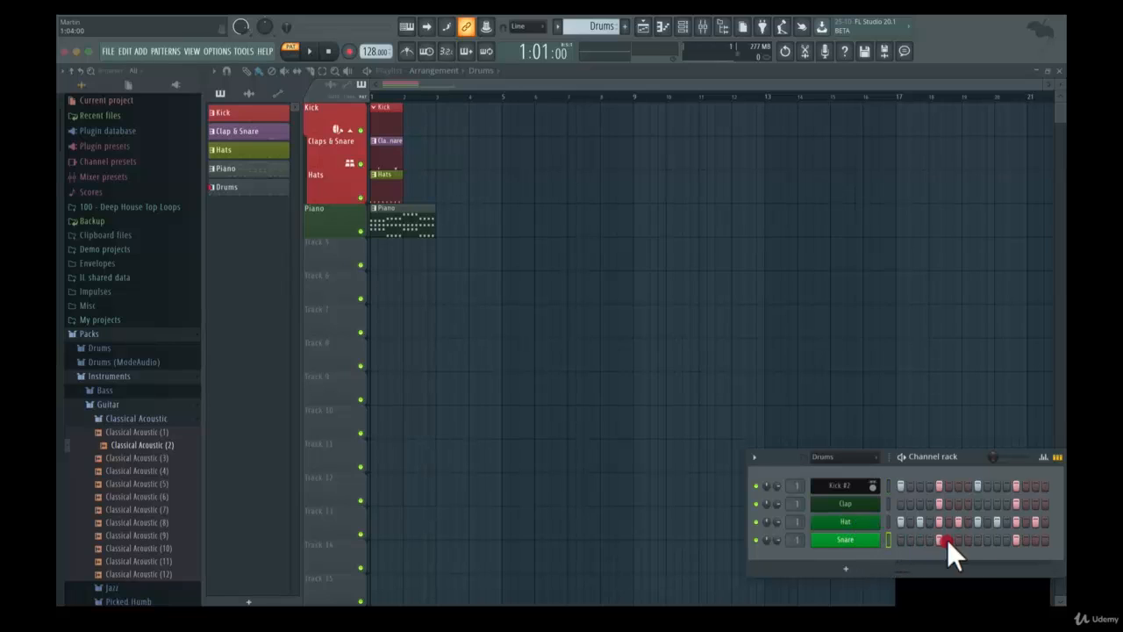
{"action": "right_click", "coordinate": [855, 521]}
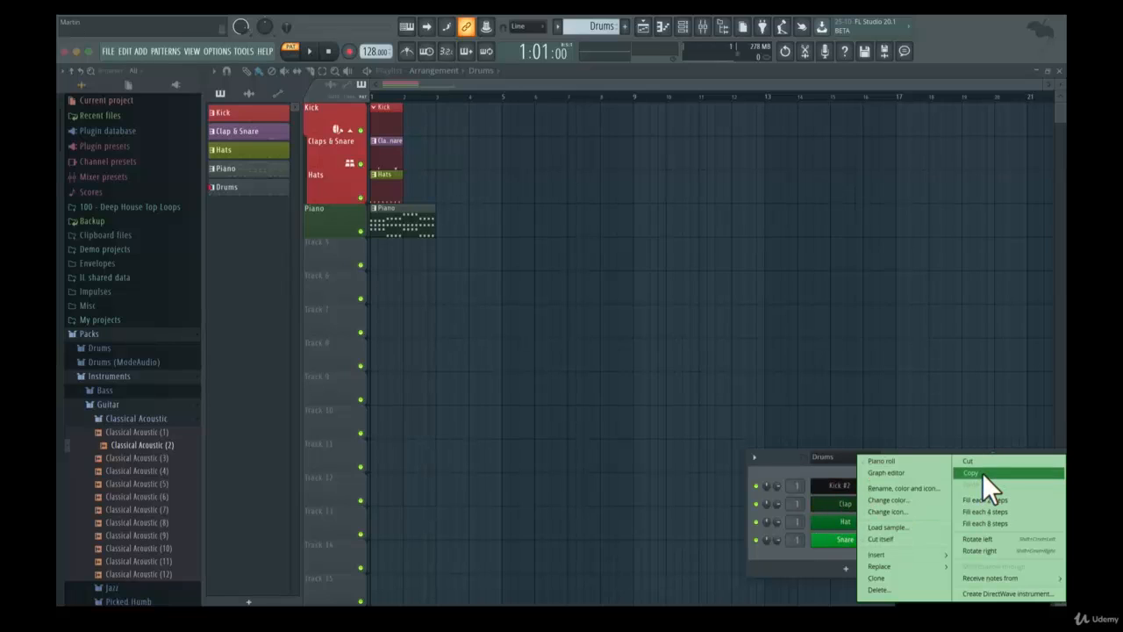
{"action": "left_click", "coordinate": [974, 473]}
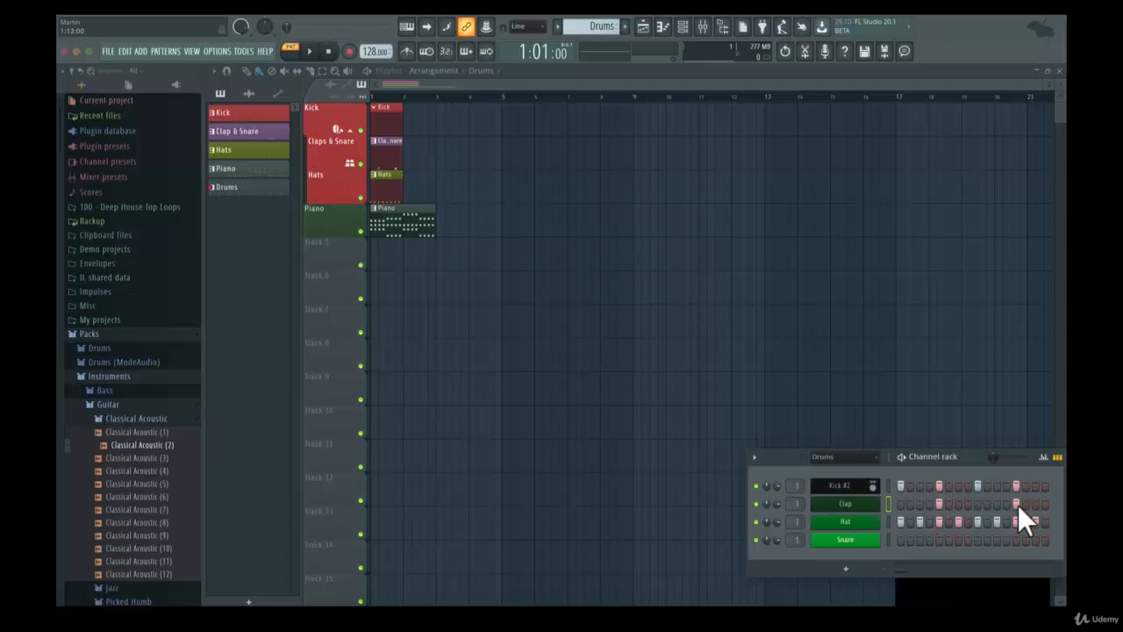
{"action": "right_click", "coordinate": [846, 537]}
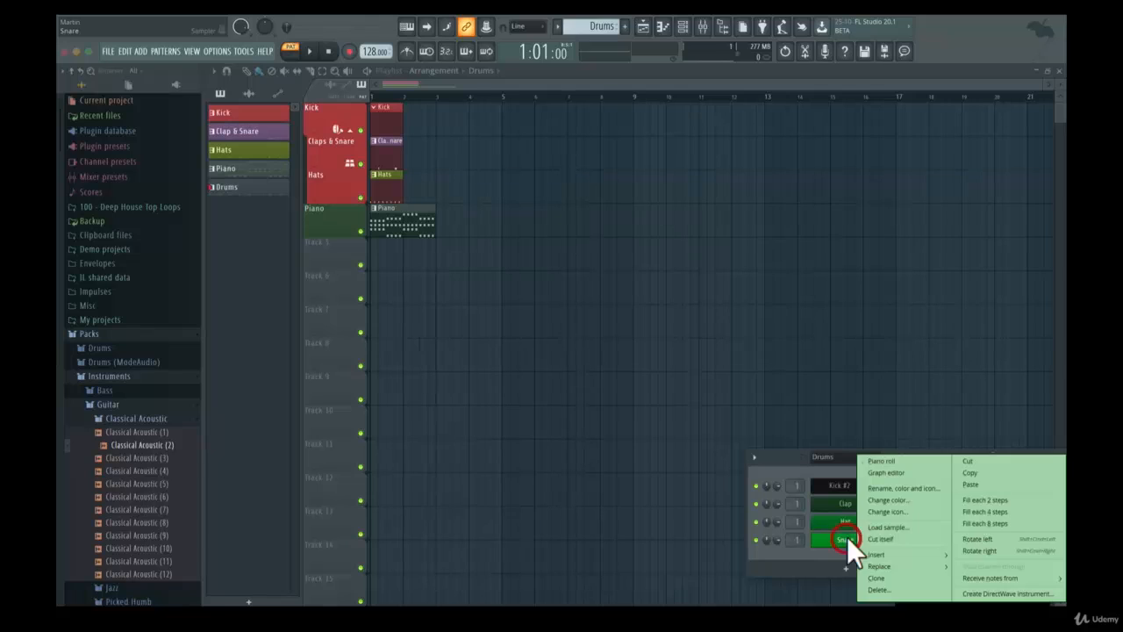
{"action": "left_click", "coordinate": [976, 482]}
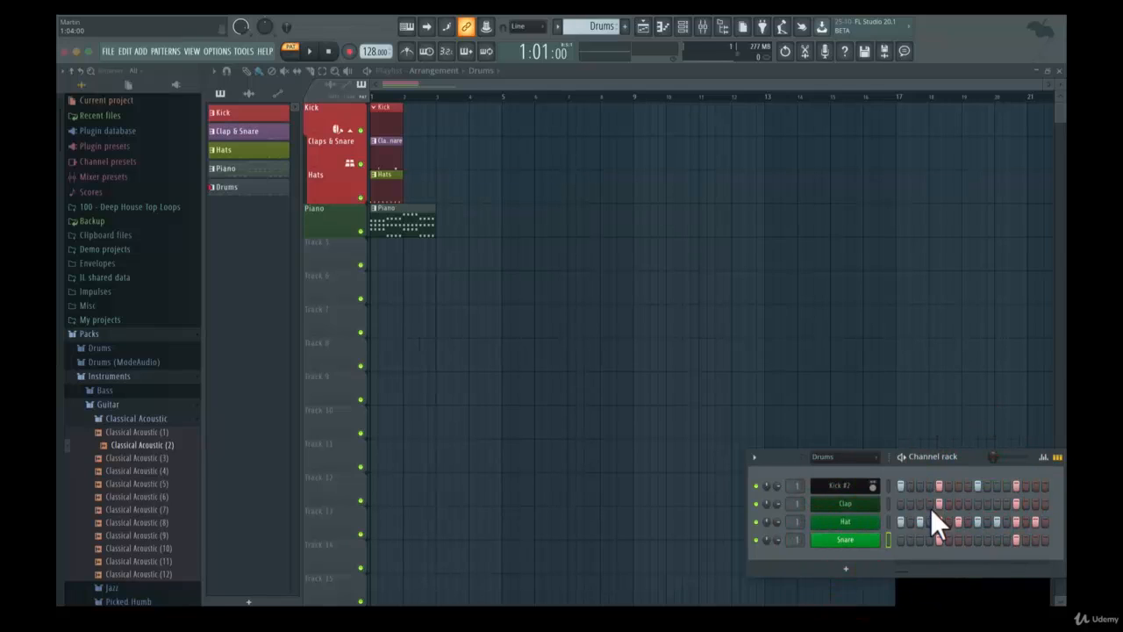
Step: Play the Drums pattern while rotating the Hat channel's steps left four times, and stop playback
{"action": "right_click", "coordinate": [858, 520]}
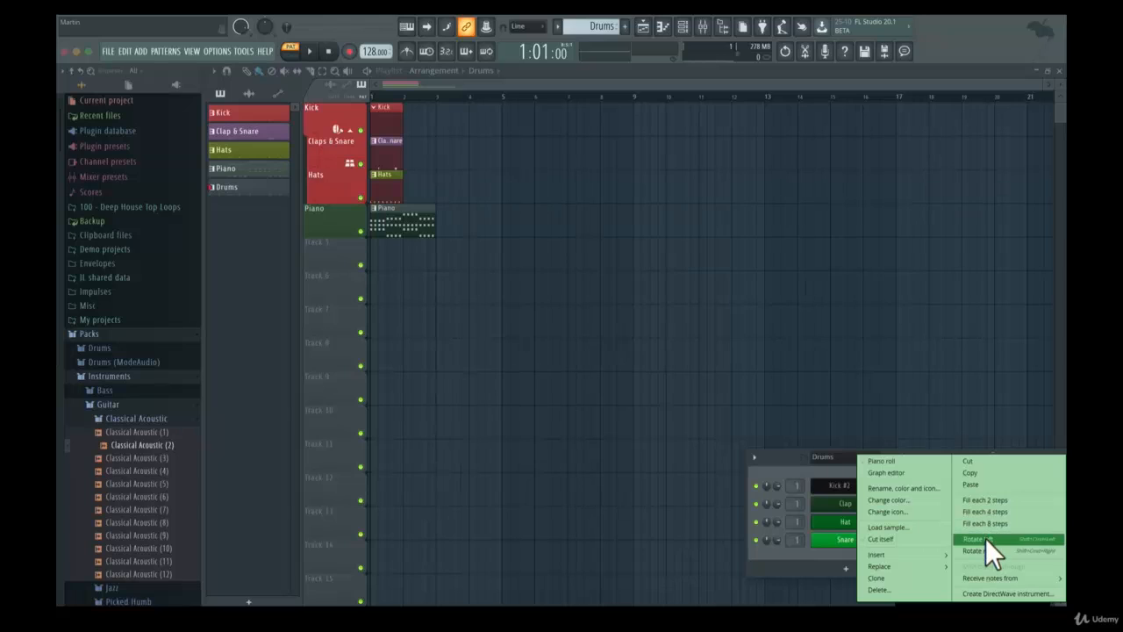
{"action": "left_click", "coordinate": [827, 470]}
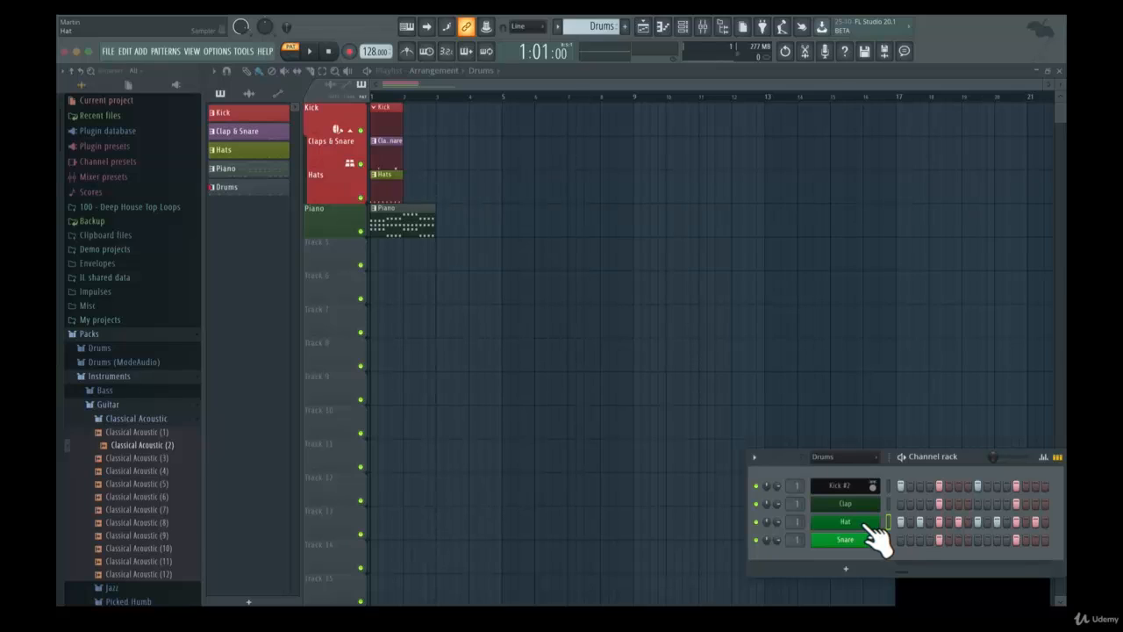
{"action": "key", "text": "space"}
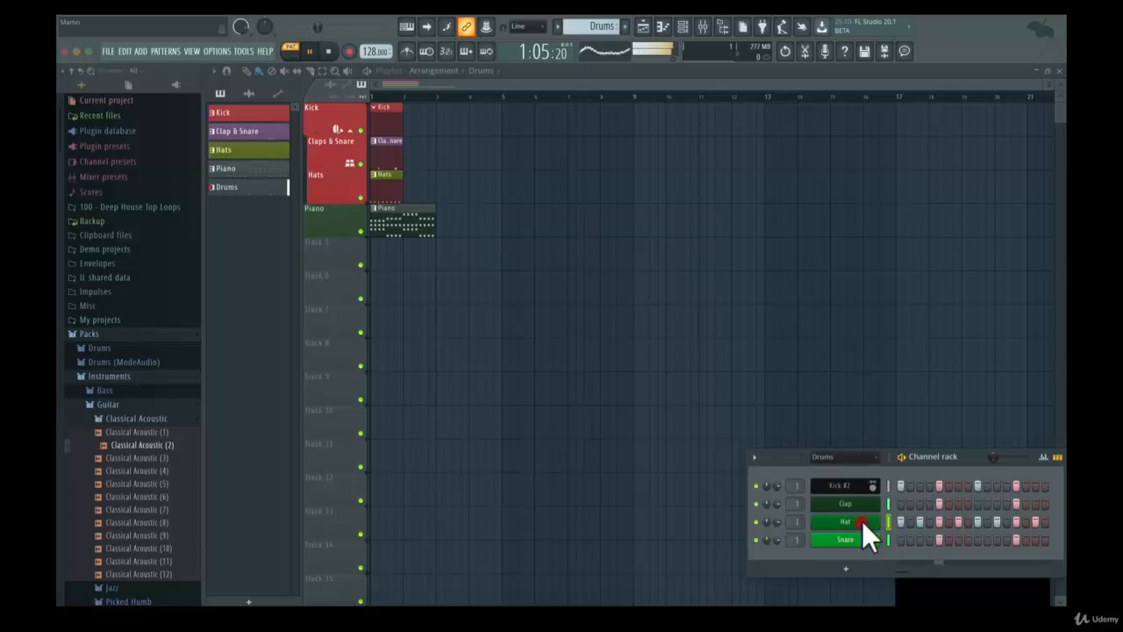
{"action": "right_click", "coordinate": [864, 525]}
{"action": "left_click", "coordinate": [1024, 539]}
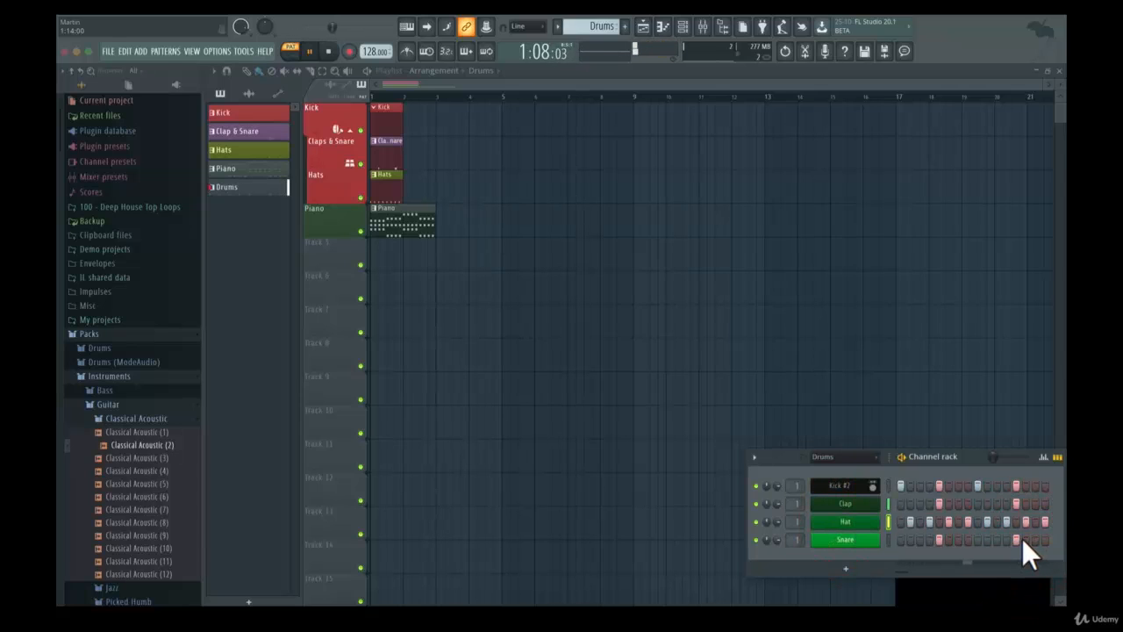
{"action": "right_click", "coordinate": [860, 536]}
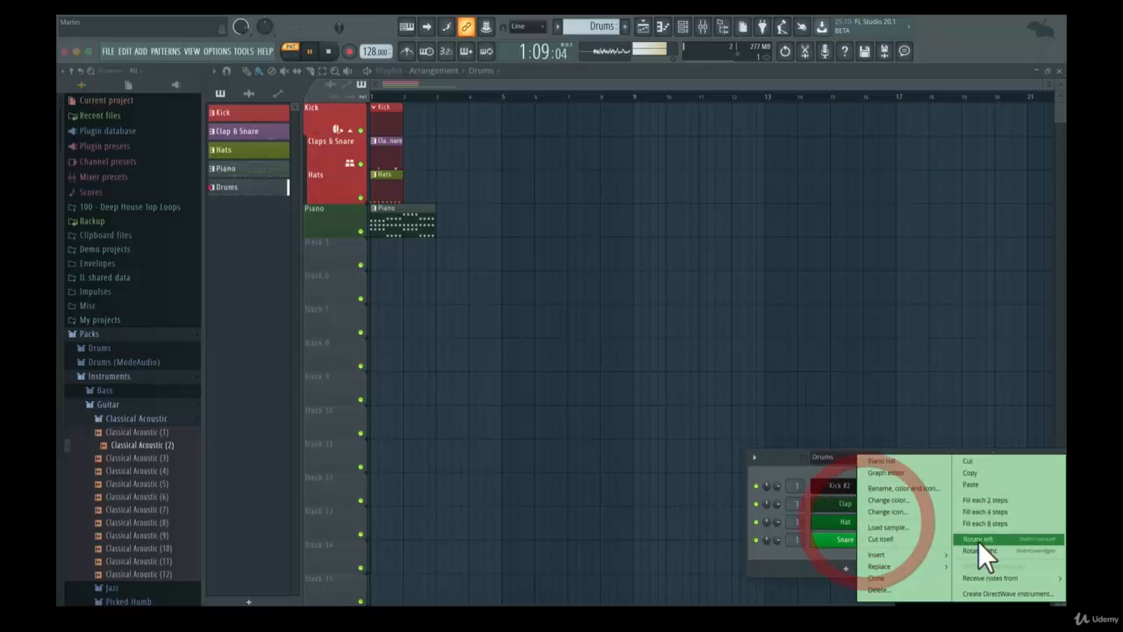
{"action": "left_click", "coordinate": [978, 541]}
{"action": "right_click", "coordinate": [864, 531]}
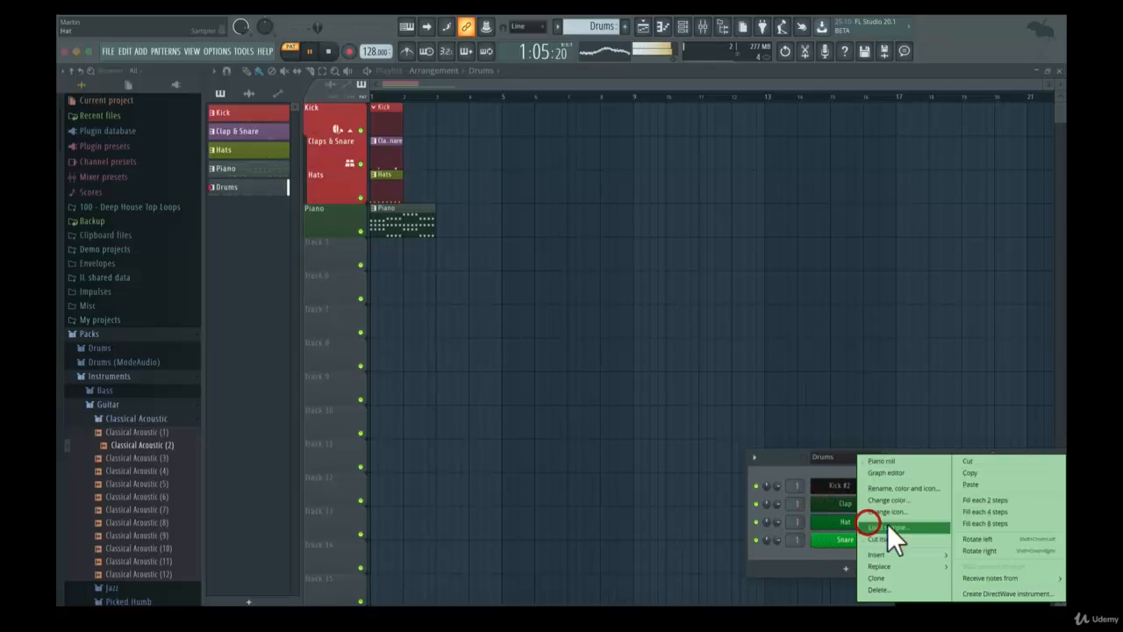
{"action": "left_click", "coordinate": [966, 538]}
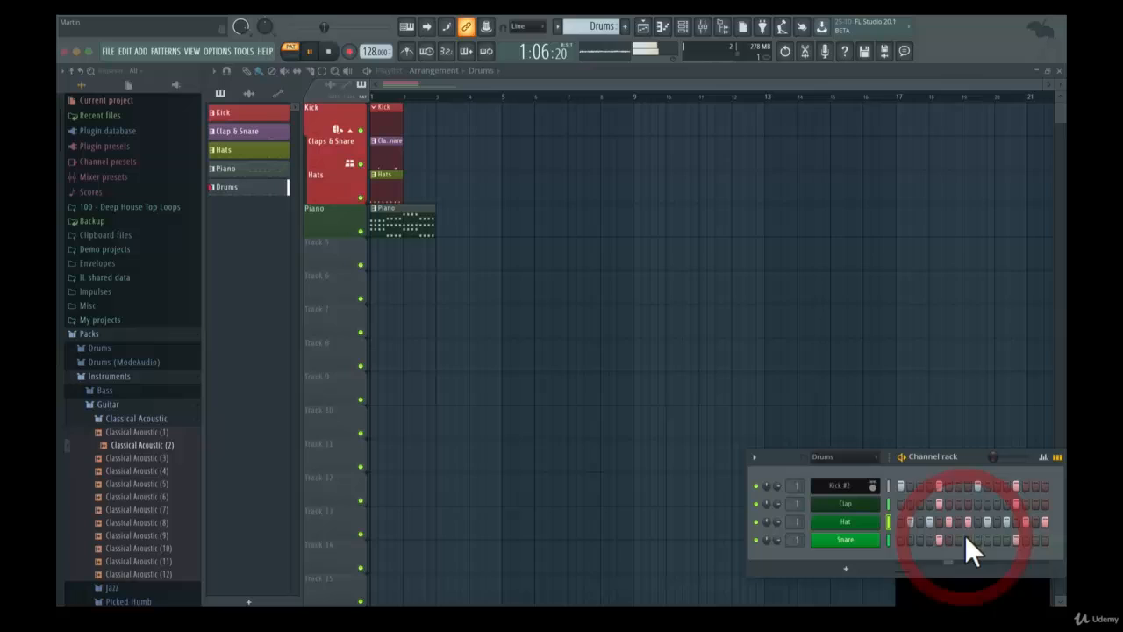
{"action": "right_click", "coordinate": [862, 517]}
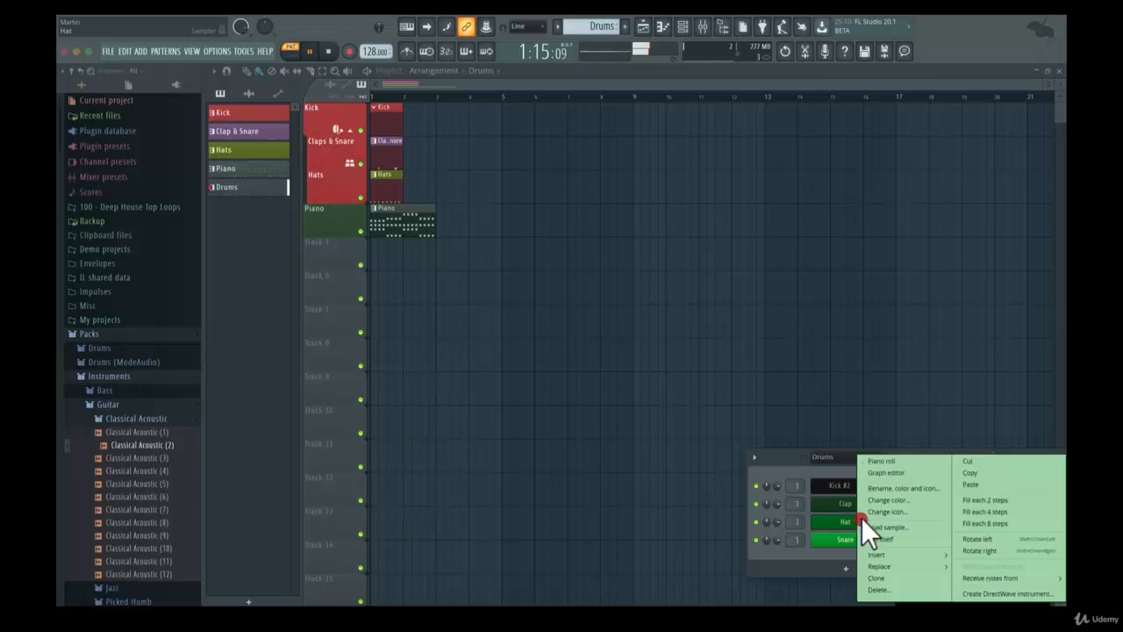
{"action": "left_click", "coordinate": [990, 540]}
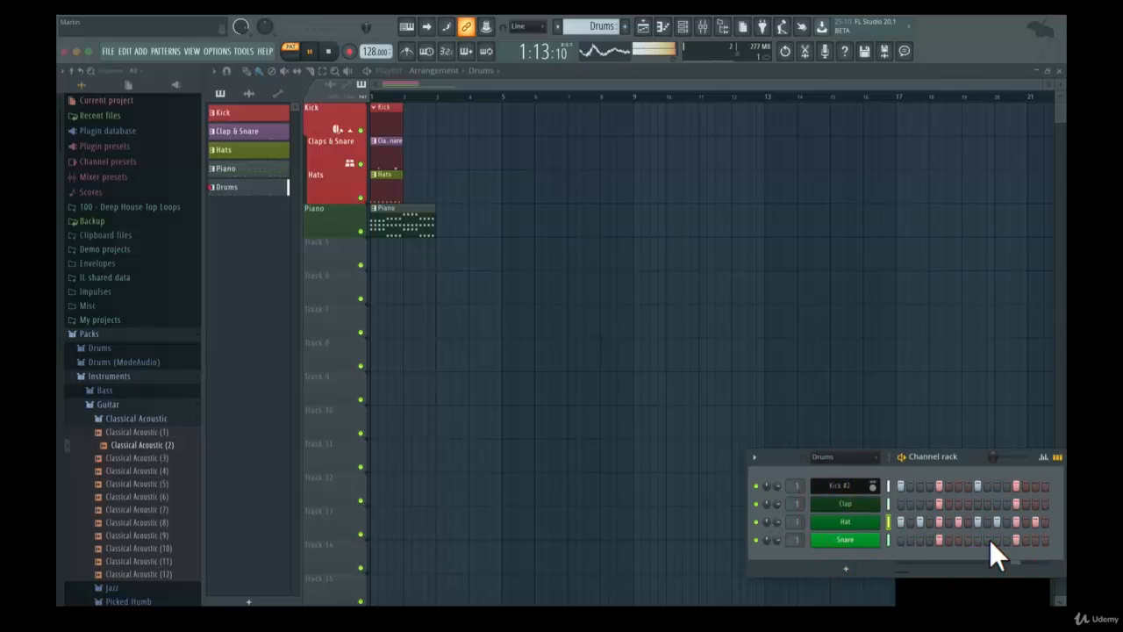
{"action": "key", "text": "space"}
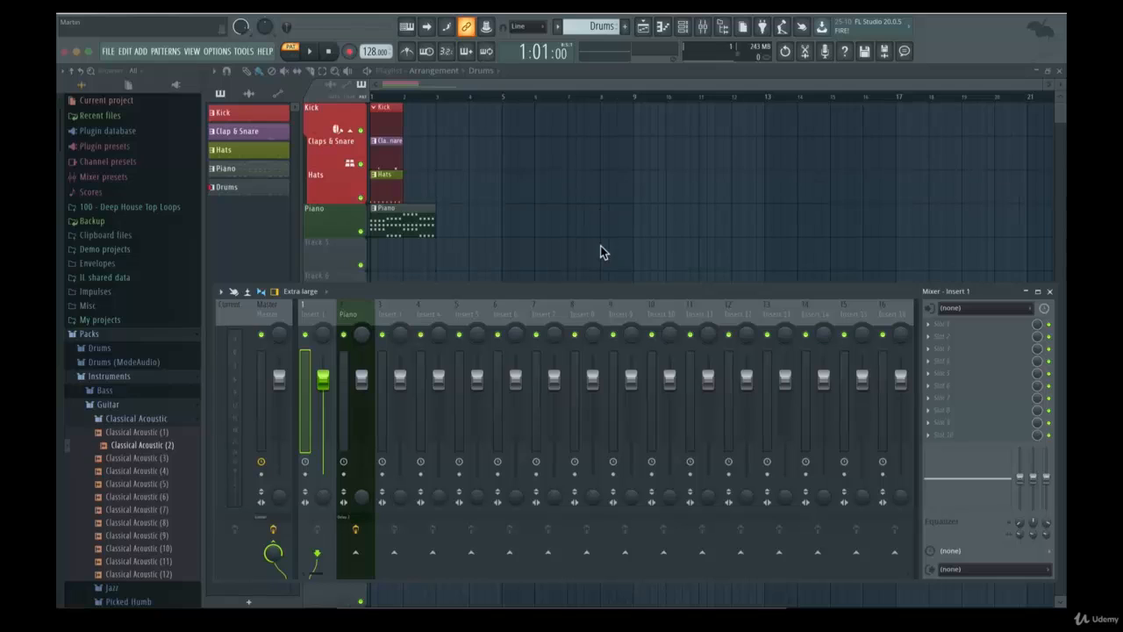
Step: Hide and reopen the mixer, and move its window up clear of the channel rack
{"action": "left_click", "coordinate": [706, 31]}
{"action": "left_click", "coordinate": [707, 31]}
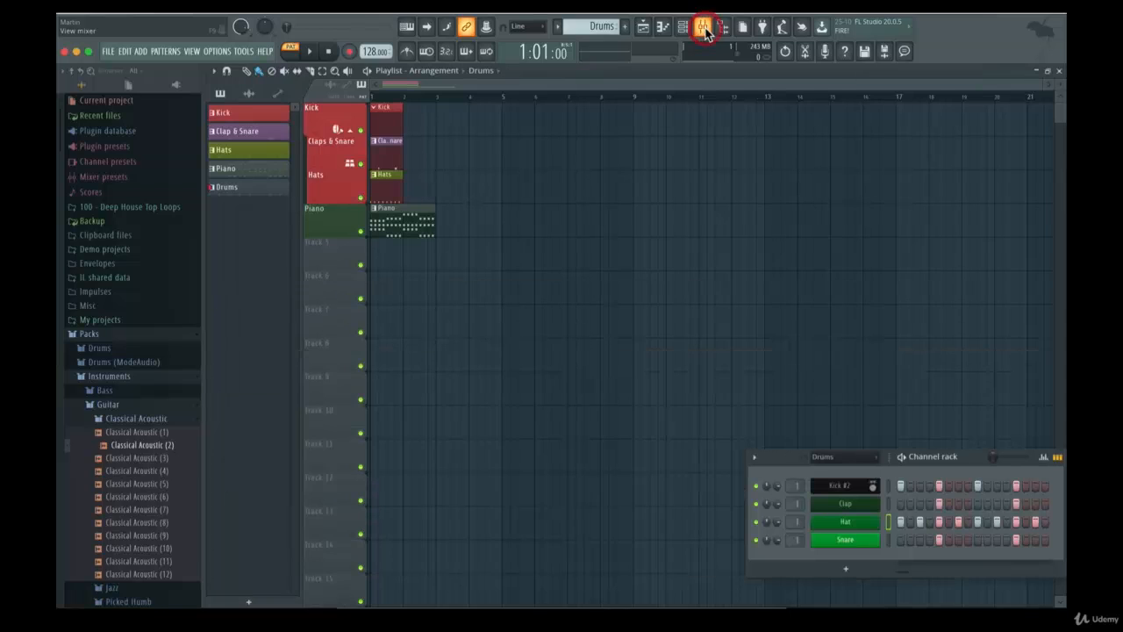
{"action": "left_click", "coordinate": [708, 31]}
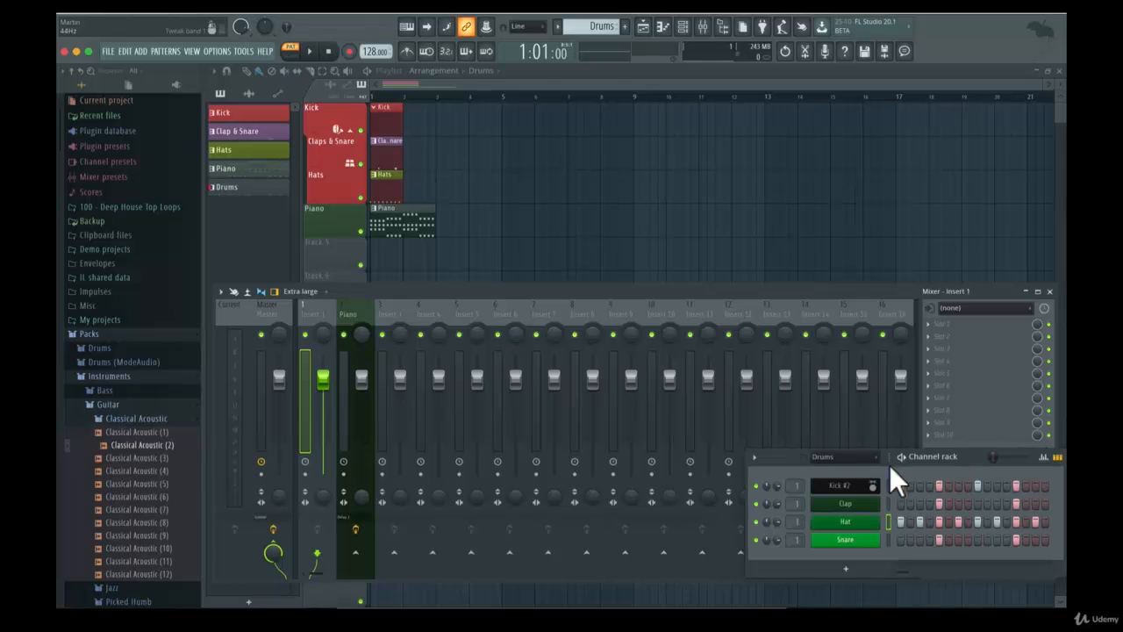
{"action": "left_click_drag", "start_coordinate": [757, 289], "coordinate": [758, 118]}
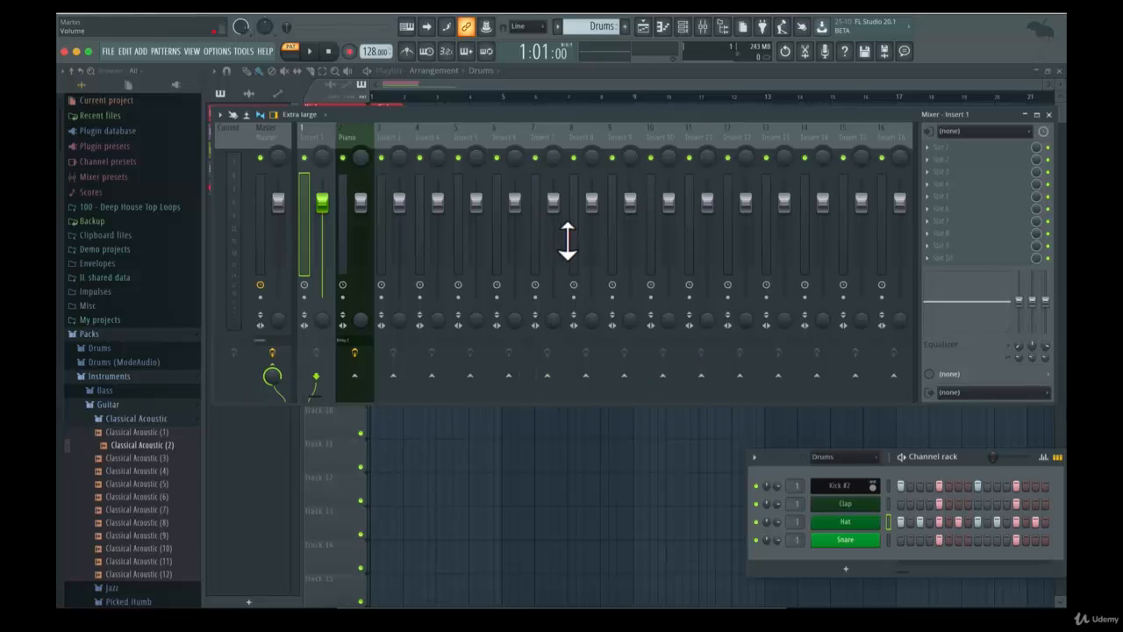
Step: Switch the mixer to the Compact layout and look across its insert tracks
{"action": "left_click", "coordinate": [314, 114]}
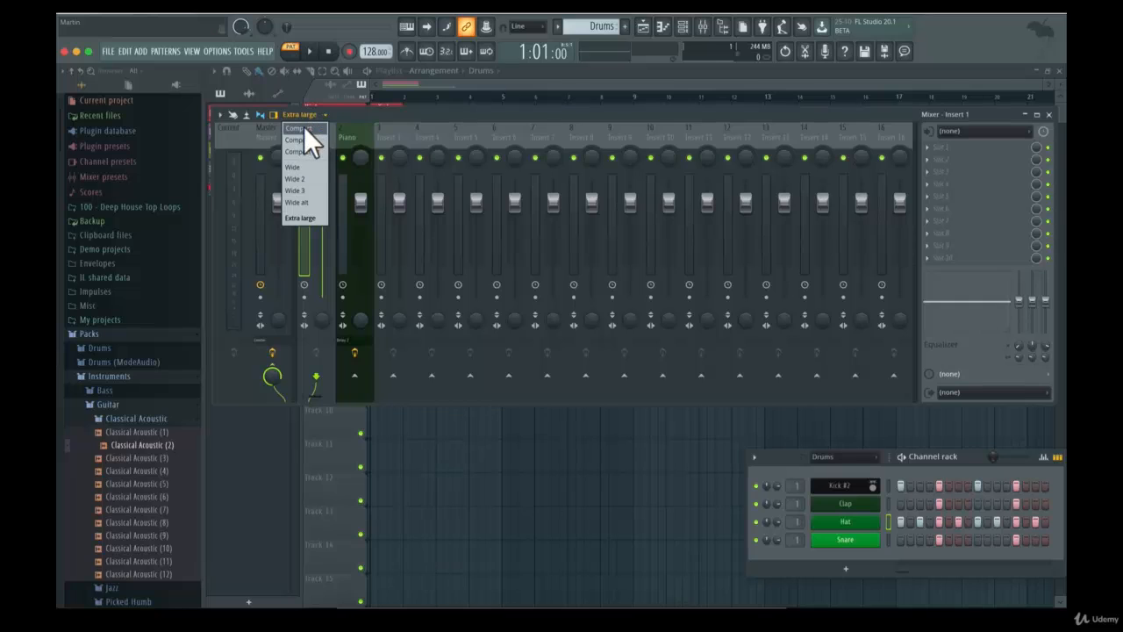
{"action": "left_click", "coordinate": [303, 128]}
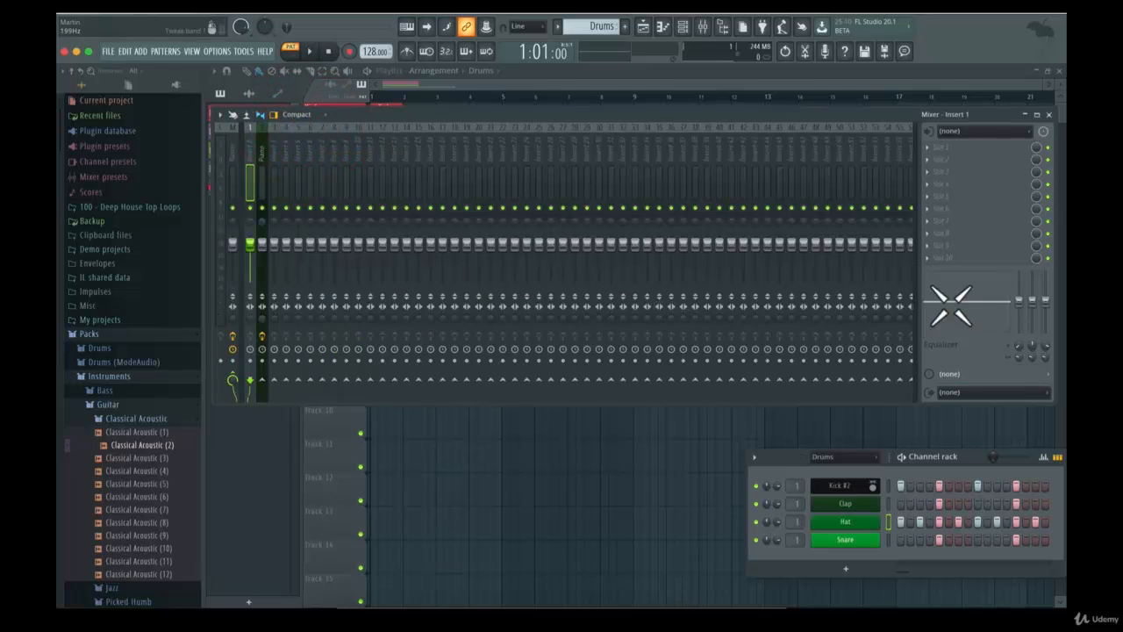
{"action": "scroll", "coordinate": [907, 392], "scroll_direction": "down", "scroll_amount": 5}
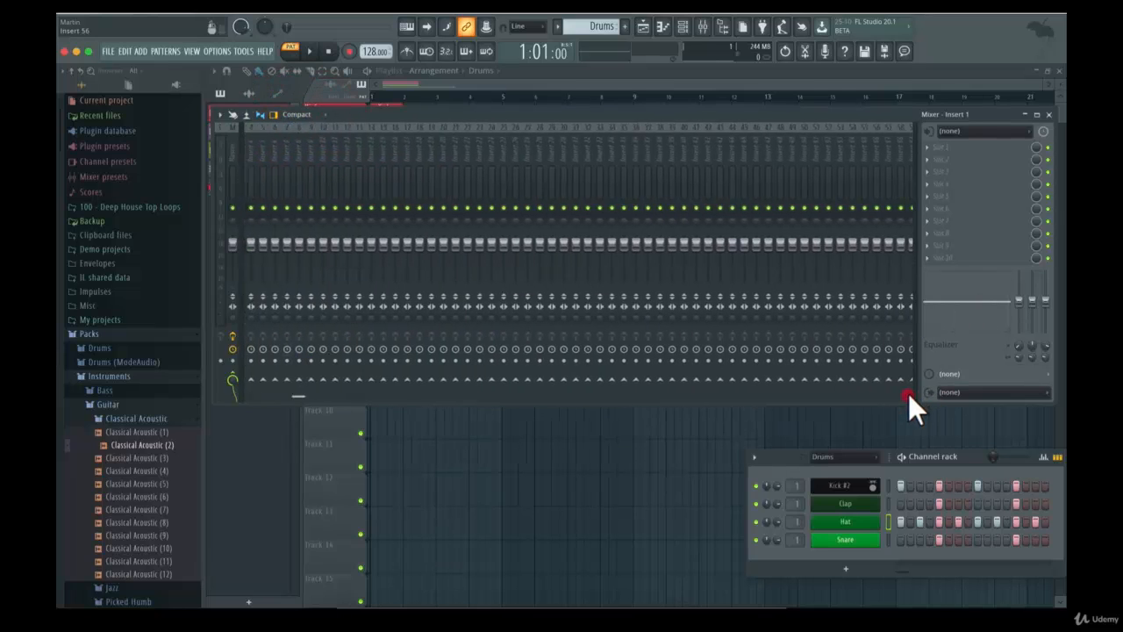
{"action": "scroll", "coordinate": [908, 394], "scroll_direction": "down", "scroll_amount": 5}
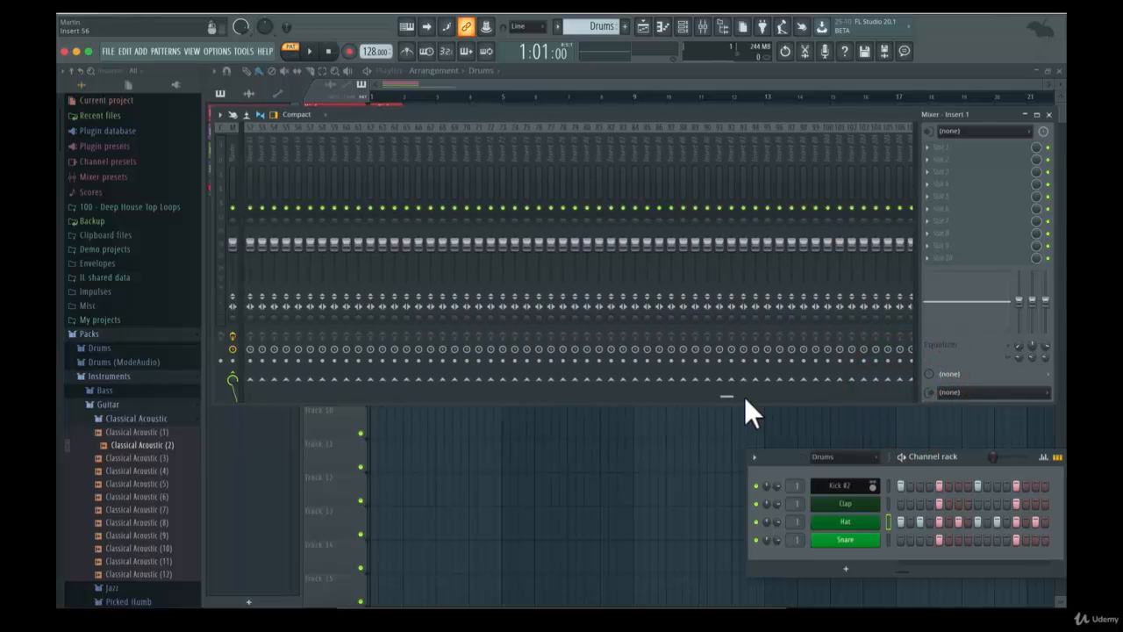
{"action": "left_click_drag", "start_coordinate": [716, 396], "coordinate": [147, 357]}
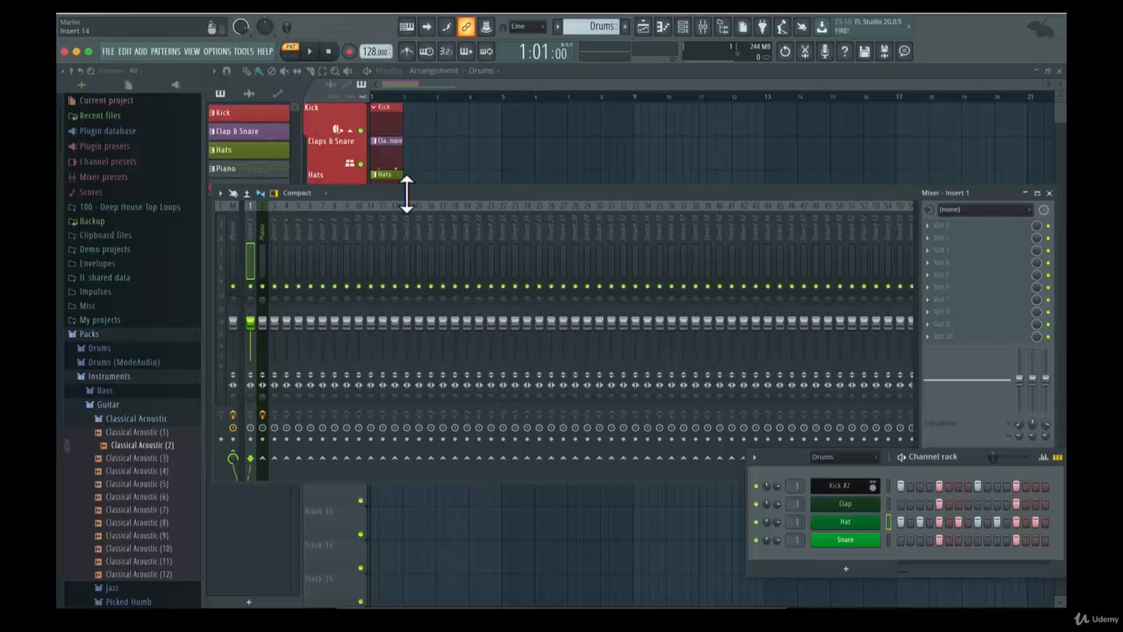
Step: Place the channel rack above the mixer with all channels shown, and route Classical Acoustic (2) to mixer track 3
{"action": "mouse_move", "coordinate": [404, 201]}
{"action": "left_mouse_down"}
{"action": "mouse_move", "coordinate": [474, 231]}
{"action": "mouse_move", "coordinate": [391, 210]}
{"action": "left_mouse_up"}
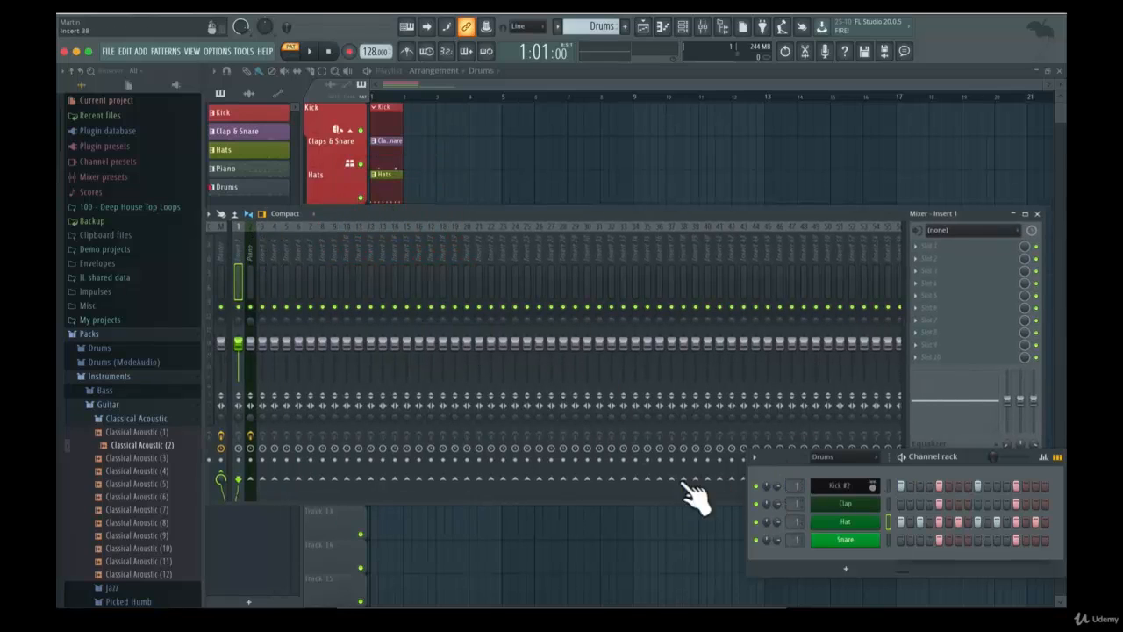
{"action": "left_click_drag", "start_coordinate": [955, 460], "coordinate": [598, 96]}
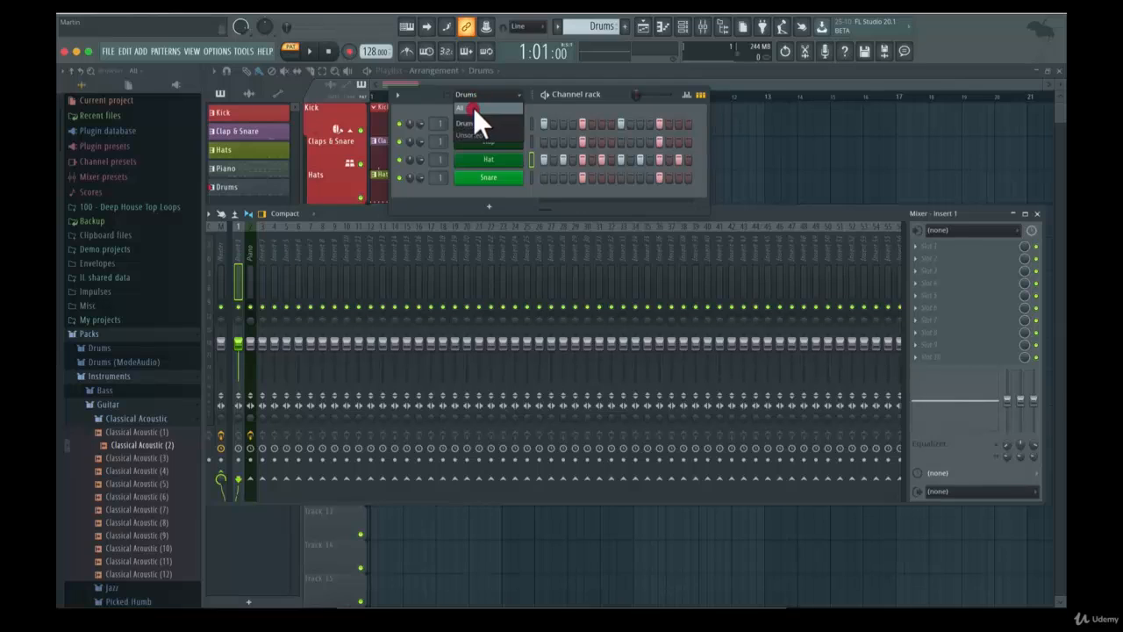
{"action": "left_click", "coordinate": [473, 107]}
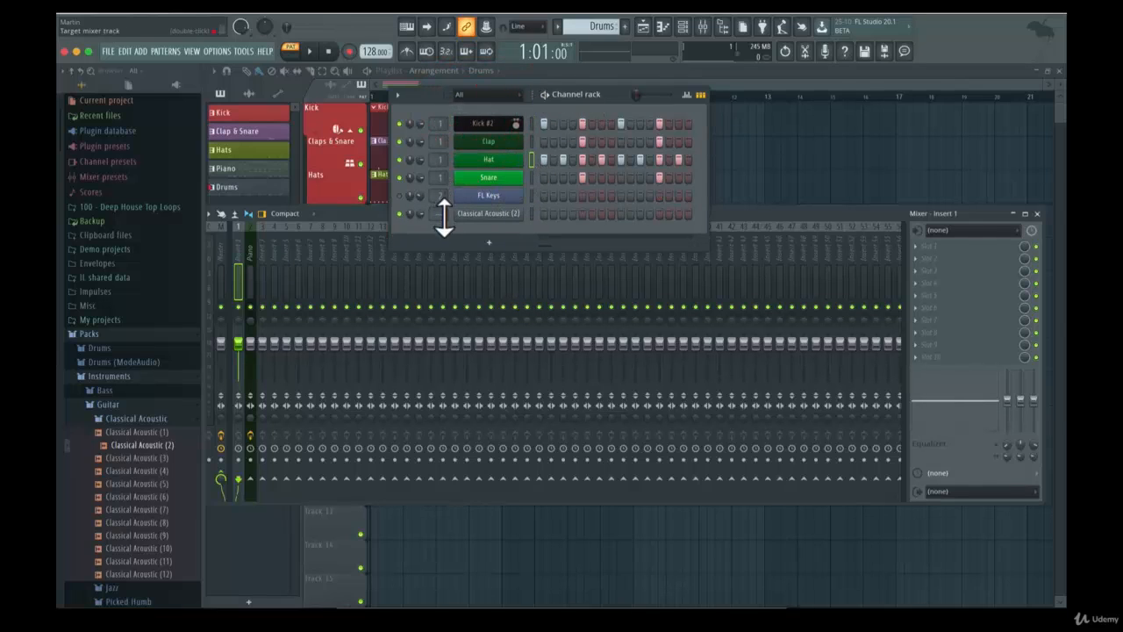
{"action": "mouse_move", "coordinate": [444, 222]}
{"action": "left_mouse_down"}
{"action": "mouse_move", "coordinate": [443, 181]}
{"action": "mouse_move", "coordinate": [443, 212]}
{"action": "left_mouse_up"}
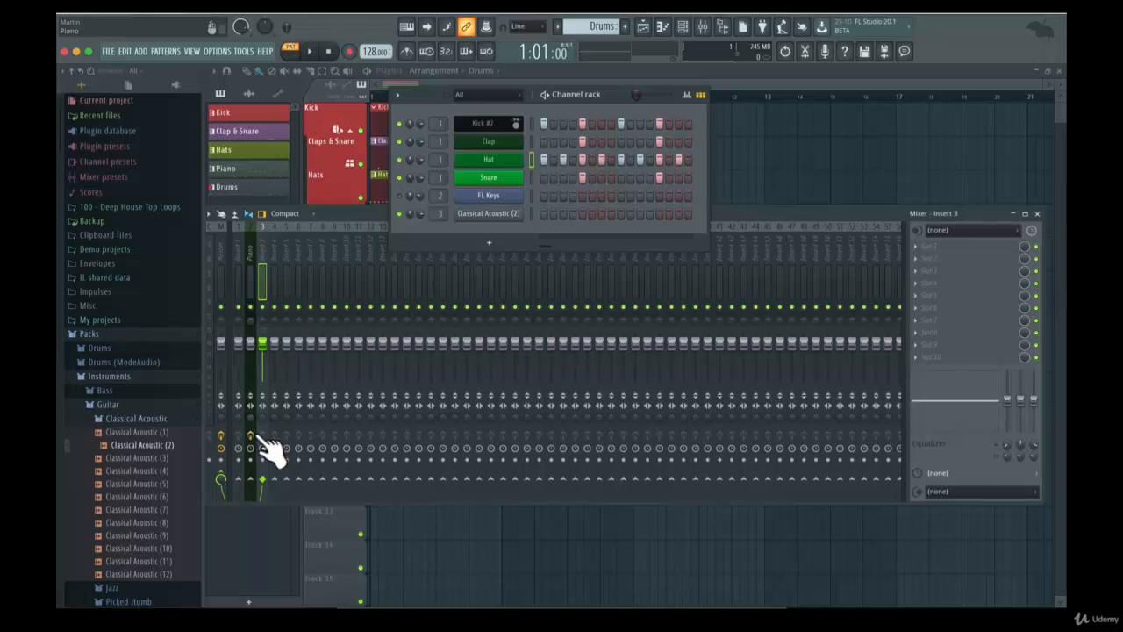
Step: Rename mixer track 3 as Classical Acoustic and give it a bright green colour
{"action": "right_click", "coordinate": [266, 243]}
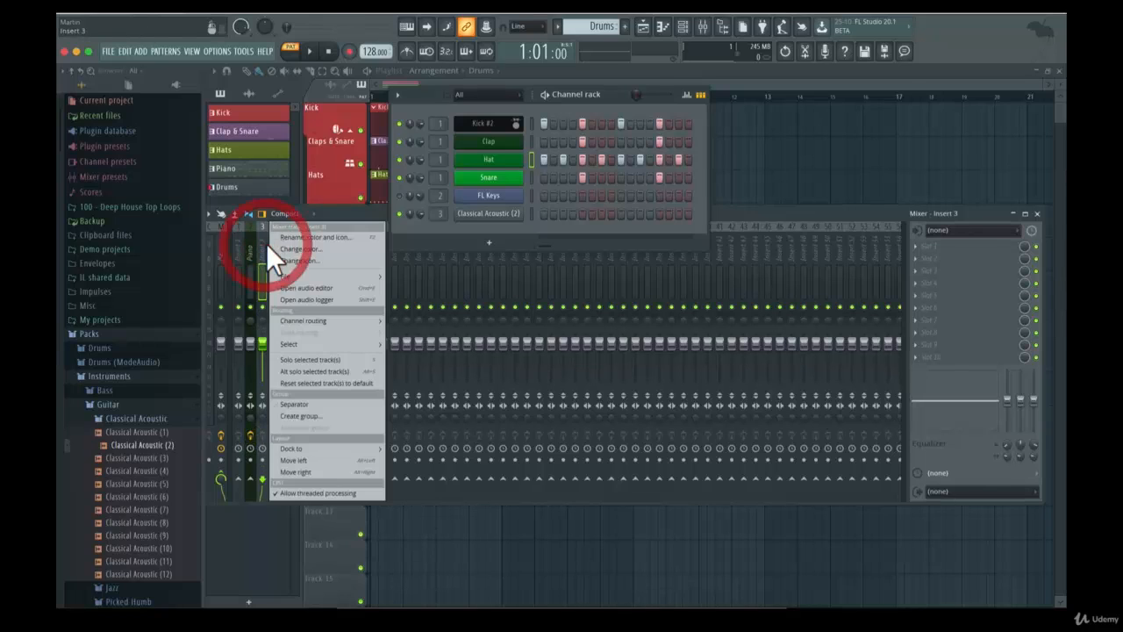
{"action": "left_click", "coordinate": [284, 235]}
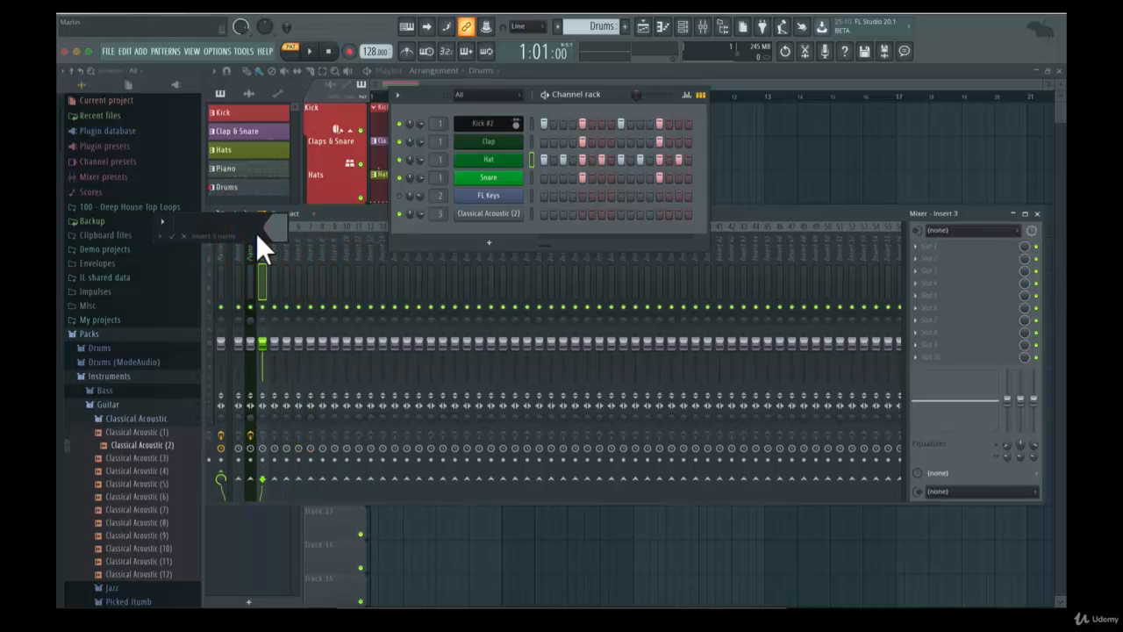
{"action": "type", "text": "Classical Avou"}
{"action": "key", "text": "BackSpace"}
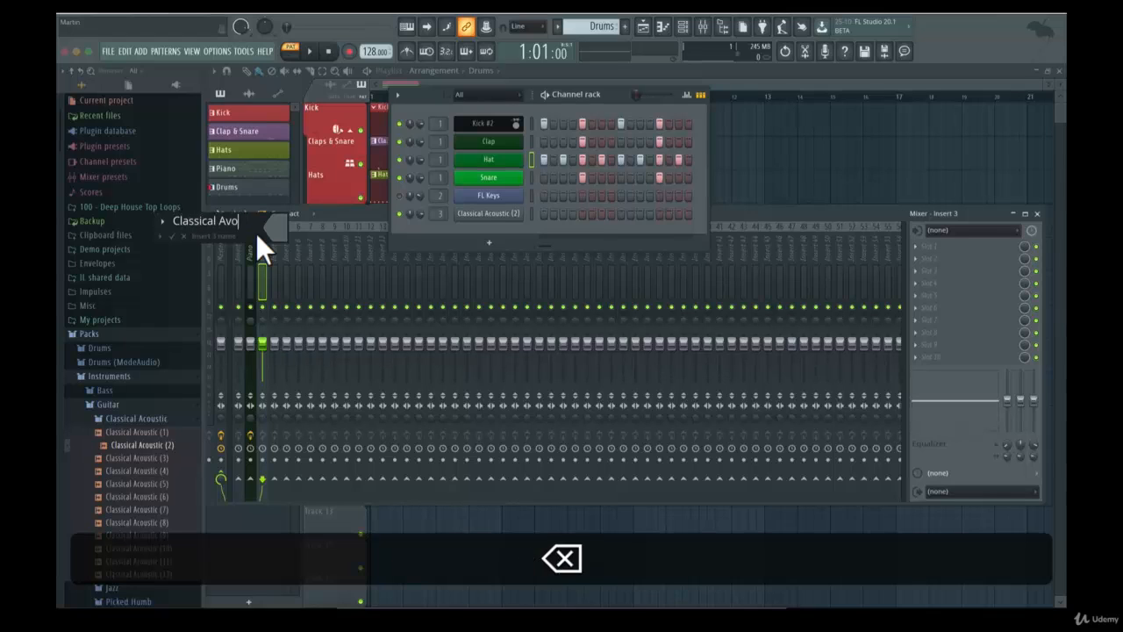
{"action": "type", "text": "coustic"}
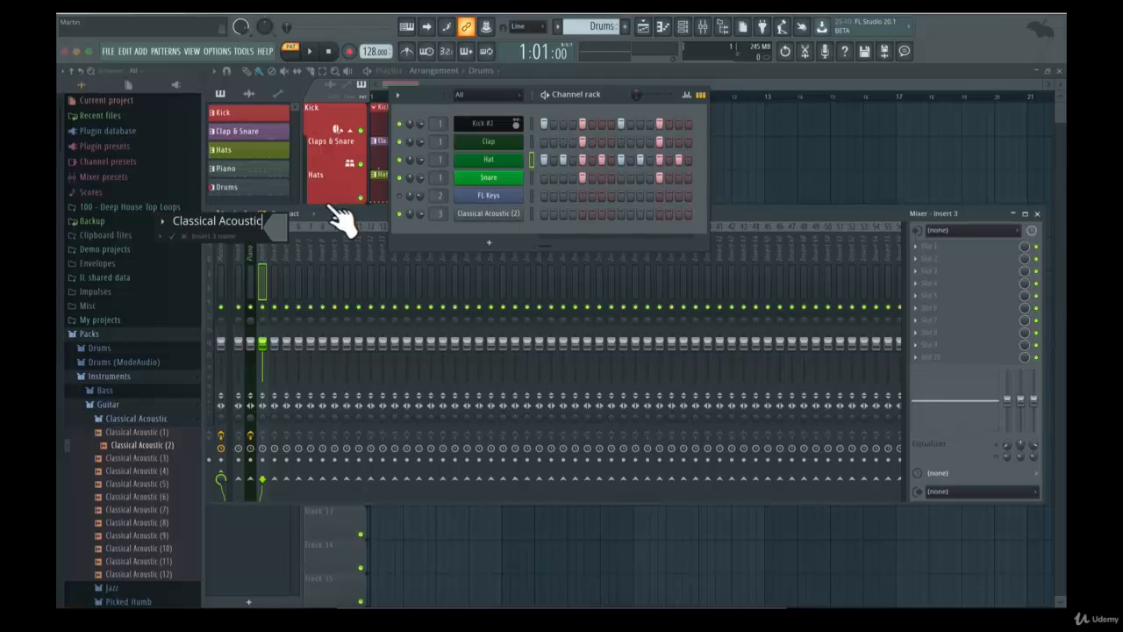
{"action": "left_click", "coordinate": [279, 228]}
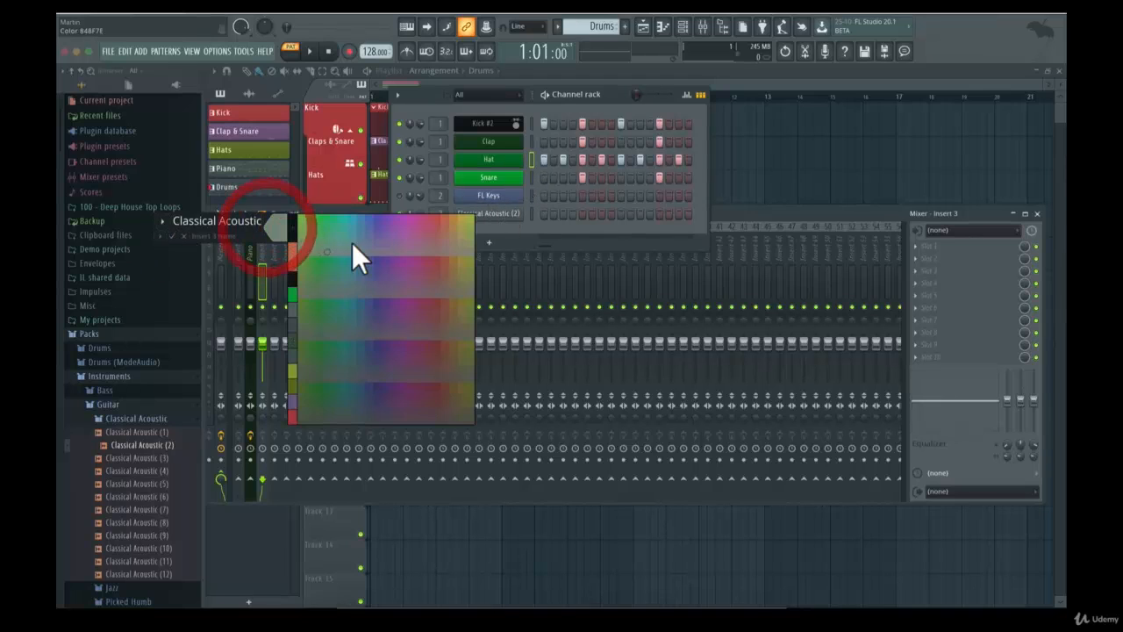
{"action": "left_click", "coordinate": [303, 222]}
{"action": "left_click", "coordinate": [173, 235]}
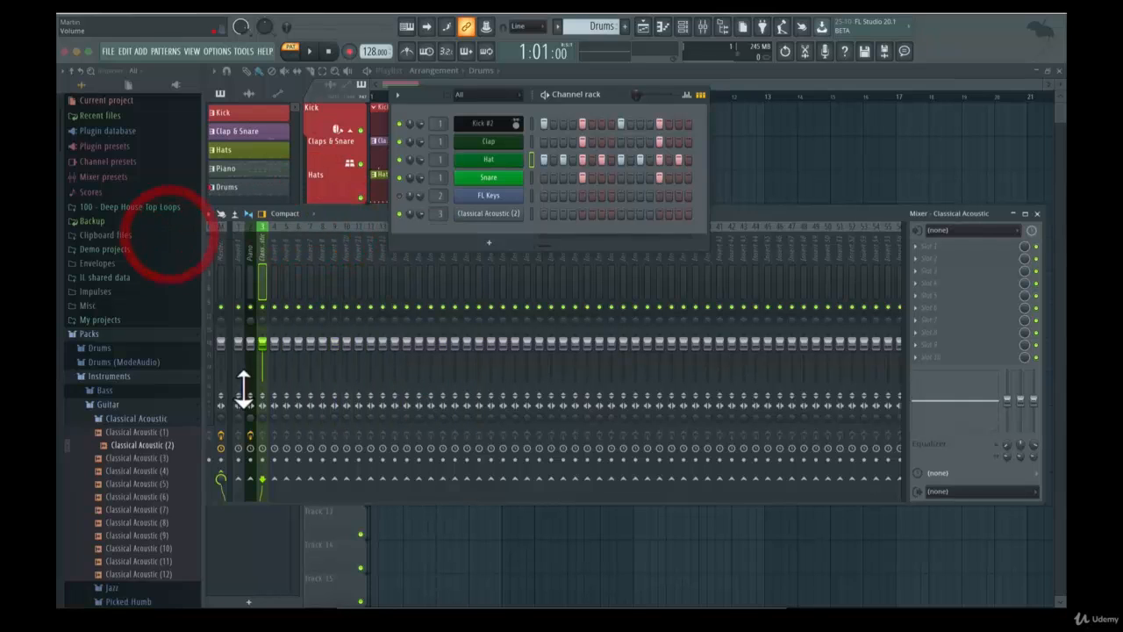
Step: Select the Classical Acoustic mixer track, and switch to the Master track to view its effect slots
{"action": "left_click", "coordinate": [262, 235]}
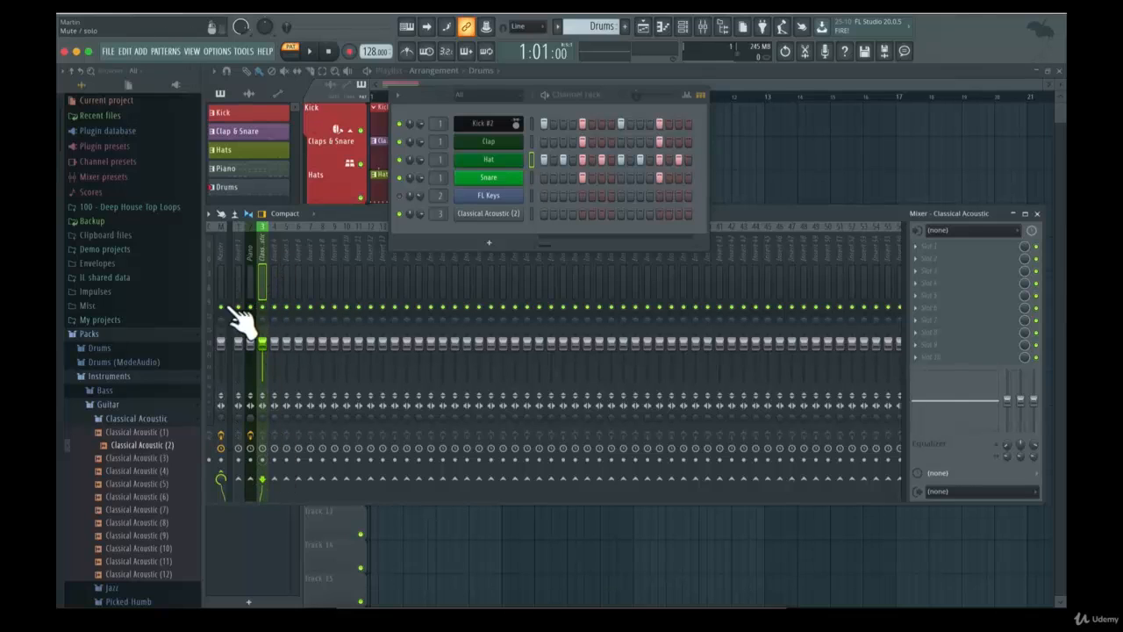
{"action": "left_click", "coordinate": [221, 254]}
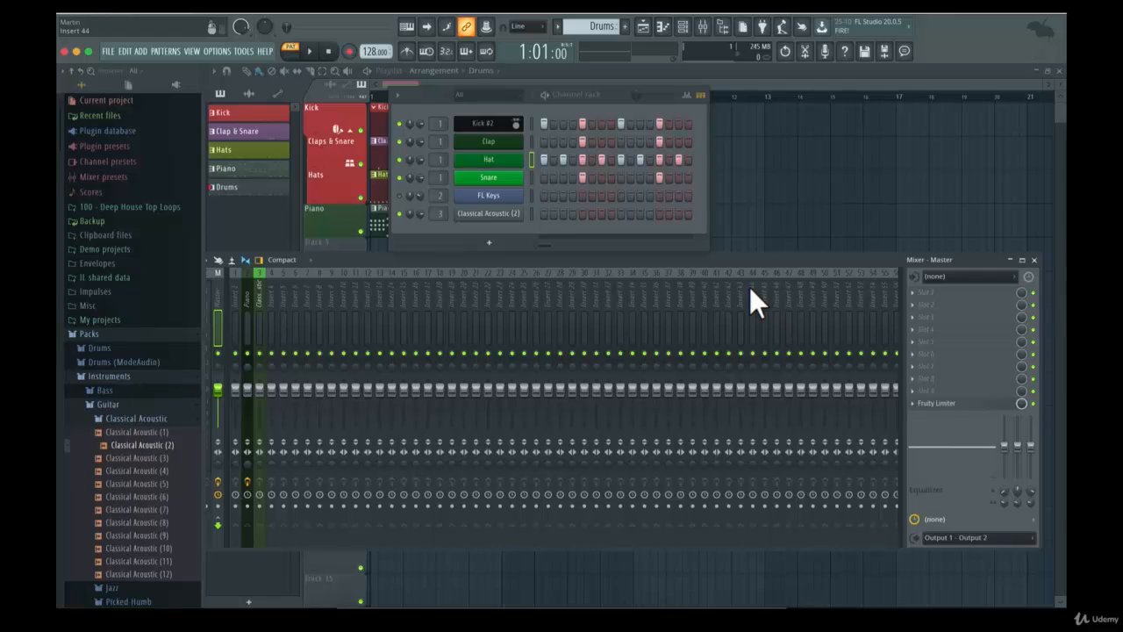
Step: Select the Classical Acoustic mixer track and load Fruity Compressor into its first effect slot
{"action": "left_click", "coordinate": [258, 279]}
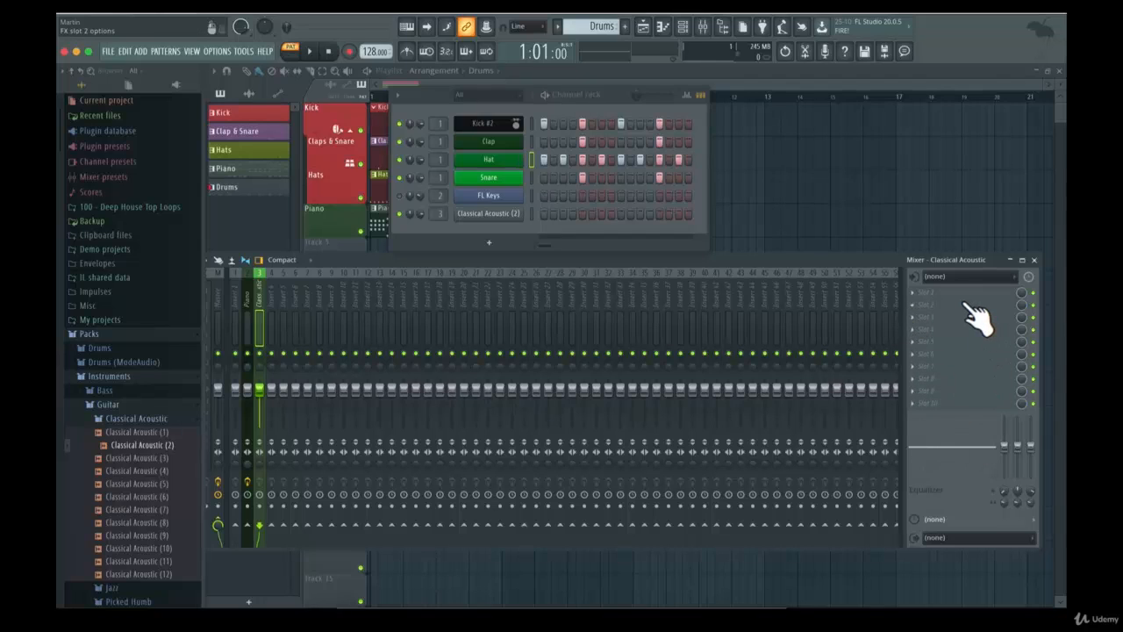
{"action": "left_click", "coordinate": [913, 289]}
{"action": "left_click", "coordinate": [918, 300]}
{"action": "left_click", "coordinate": [917, 293]}
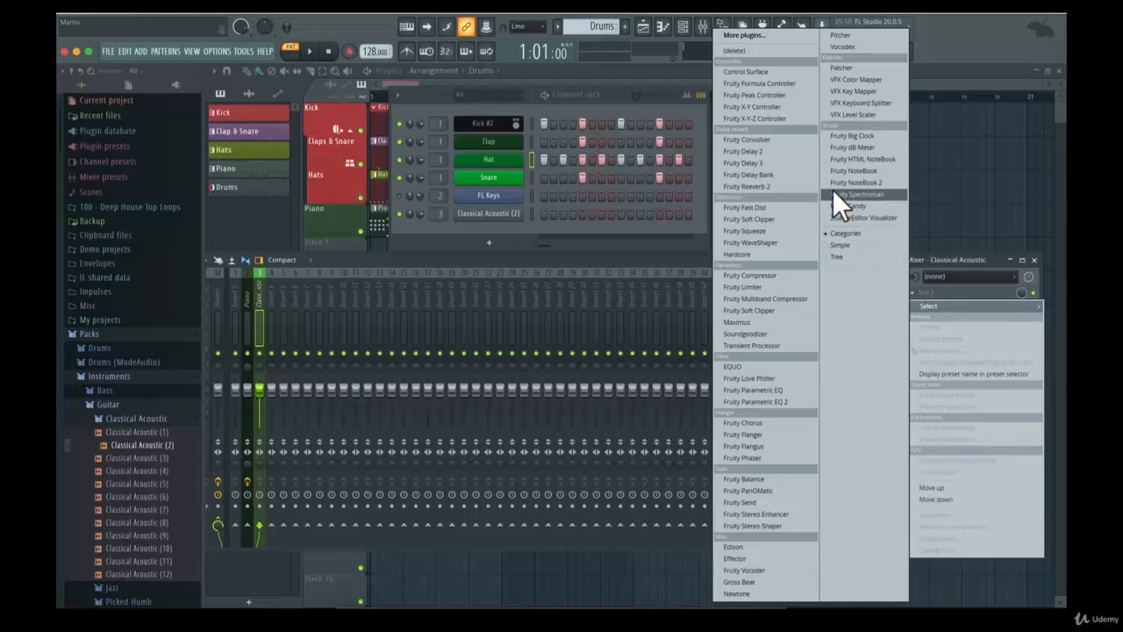
{"action": "left_click", "coordinate": [931, 263]}
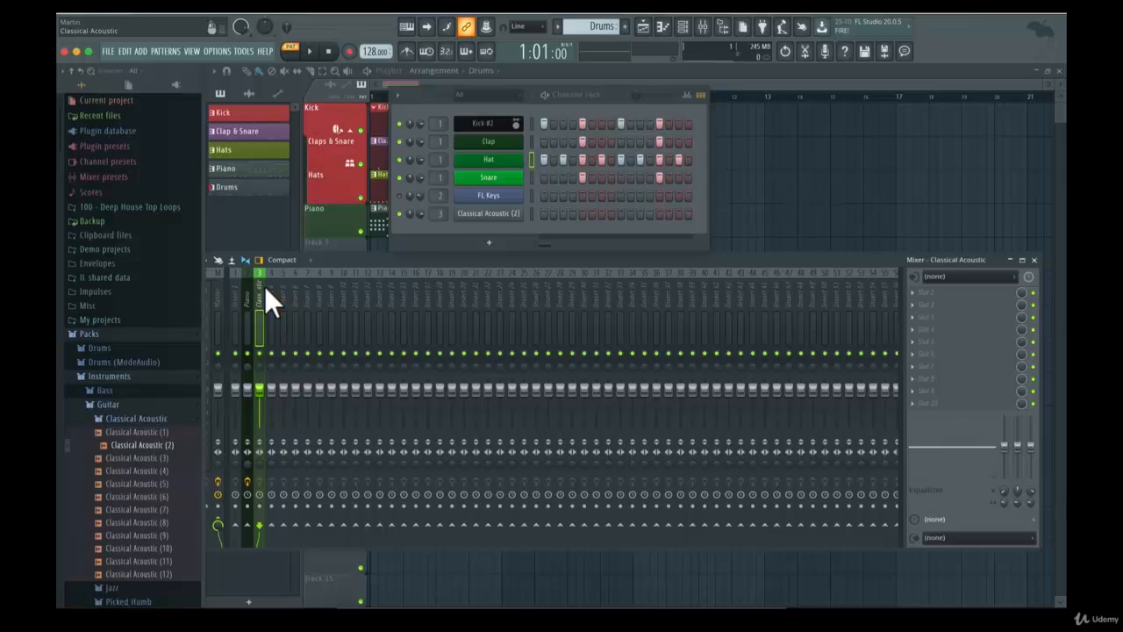
{"action": "left_click", "coordinate": [916, 293]}
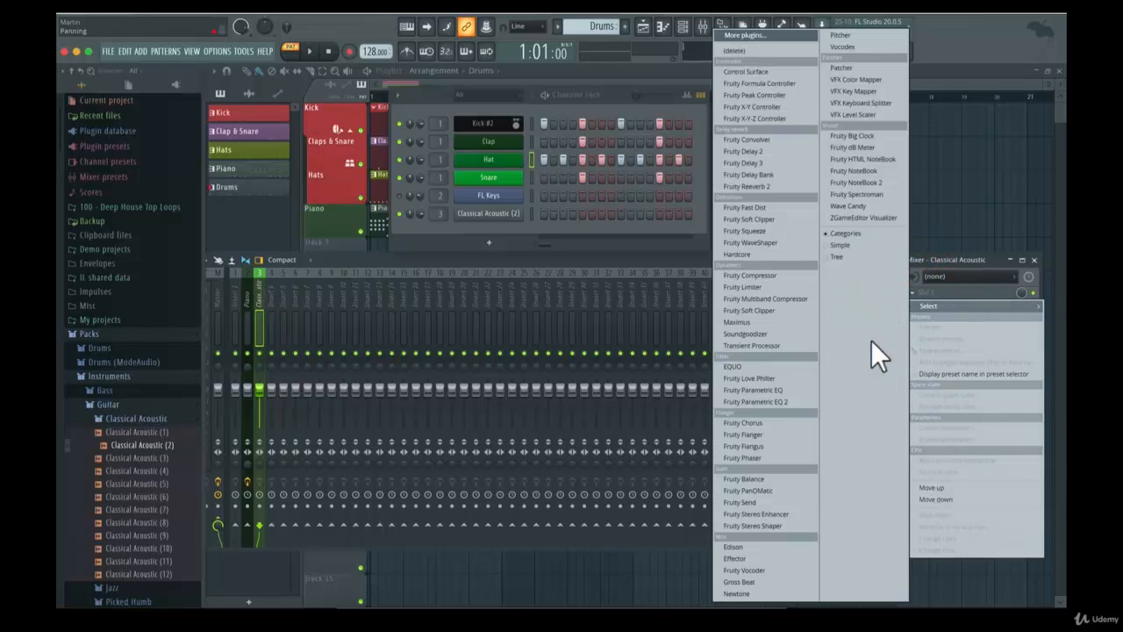
{"action": "left_click", "coordinate": [750, 275]}
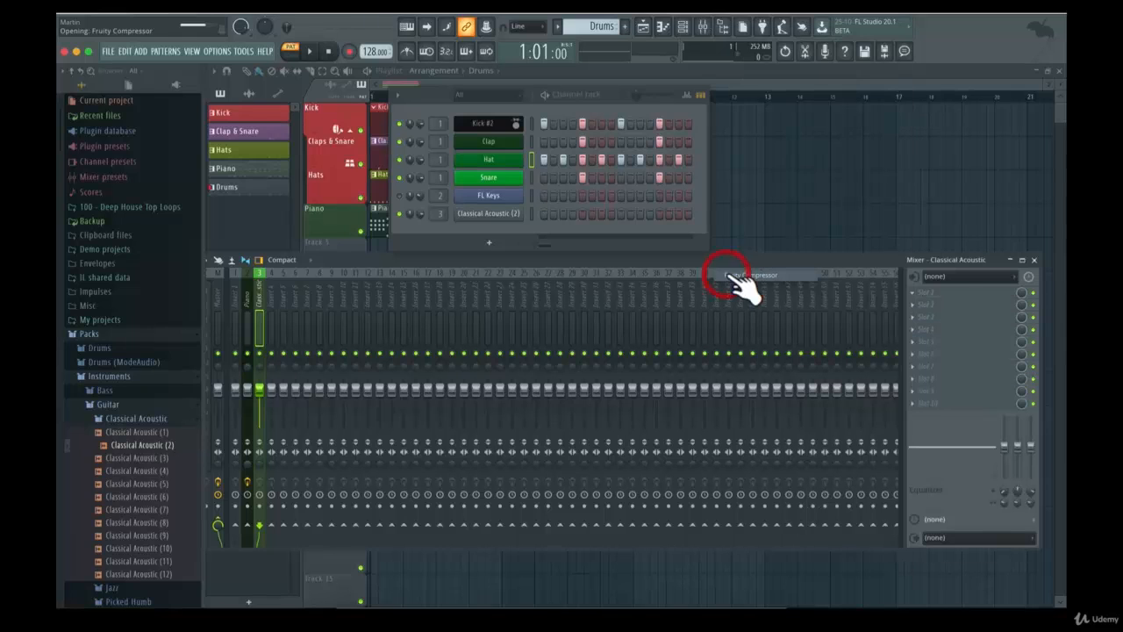
Step: Arrange the windows above the mixer so the Fruity Compressor and the channel rack sit side by side without overlapping
{"action": "left_click_drag", "start_coordinate": [316, 89], "coordinate": [321, 102]}
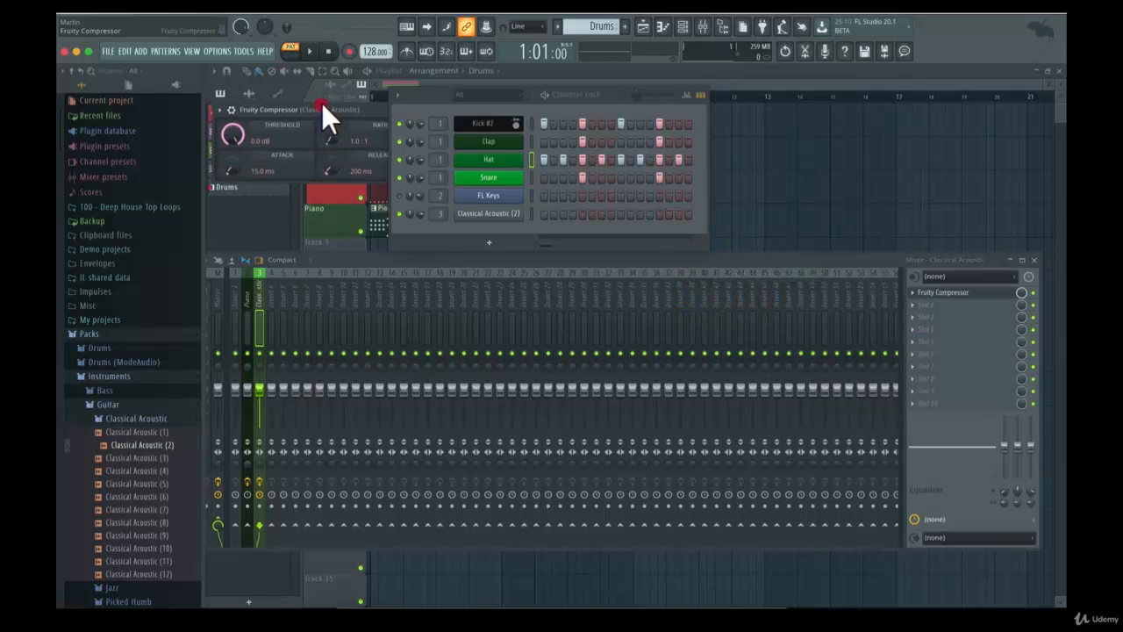
{"action": "left_click_drag", "start_coordinate": [418, 93], "coordinate": [772, 91]}
{"action": "left_click_drag", "start_coordinate": [395, 105], "coordinate": [522, 147]}
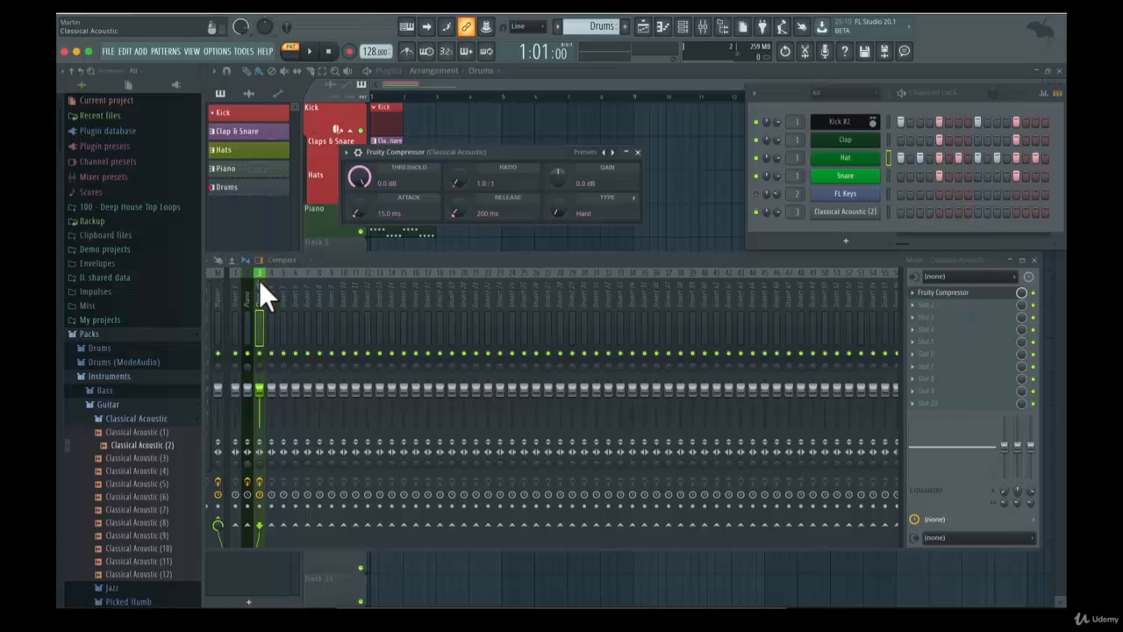
{"action": "left_click", "coordinate": [802, 214]}
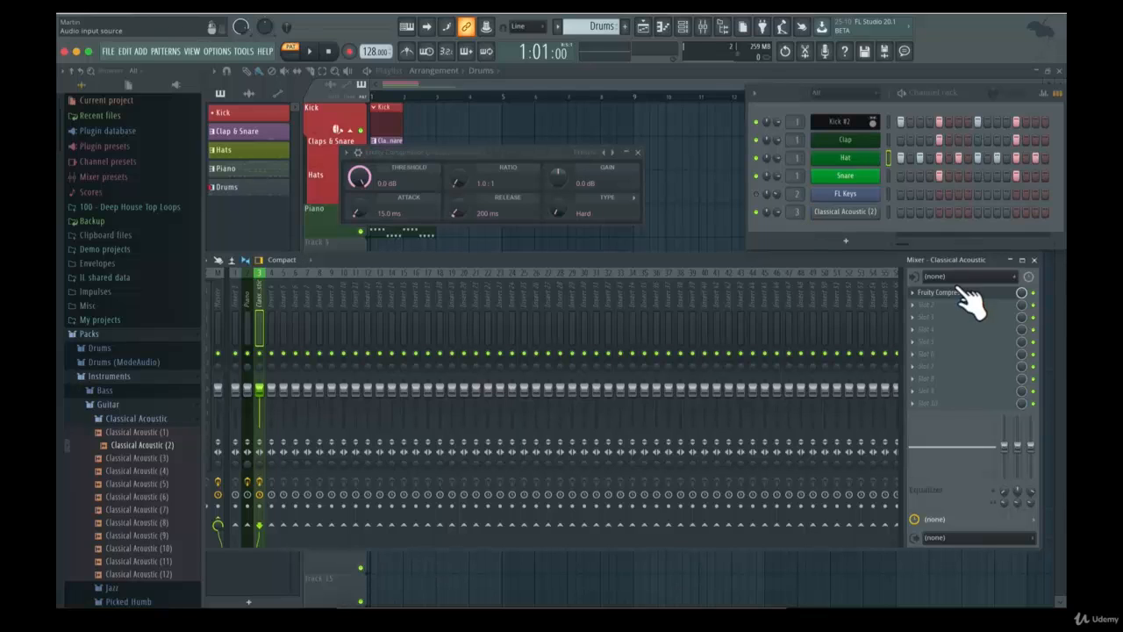
Step: Load Fruity Delay 2 into the Classical Acoustic track's second effect slot and place its window over the lower part of the compressor
{"action": "left_click", "coordinate": [915, 304]}
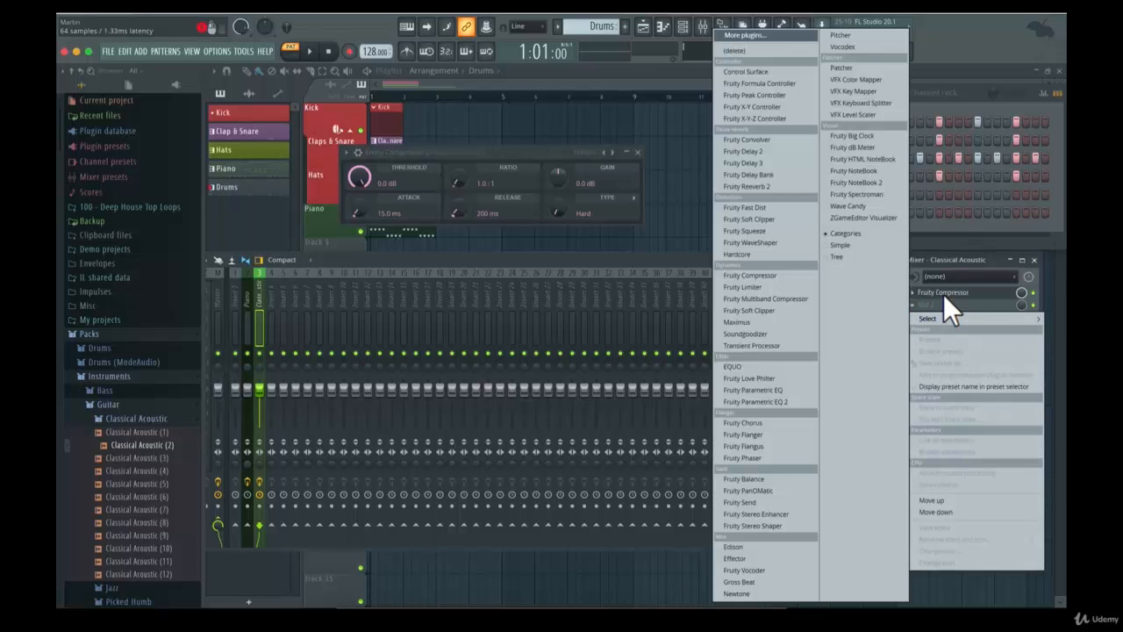
{"action": "left_click", "coordinate": [790, 152]}
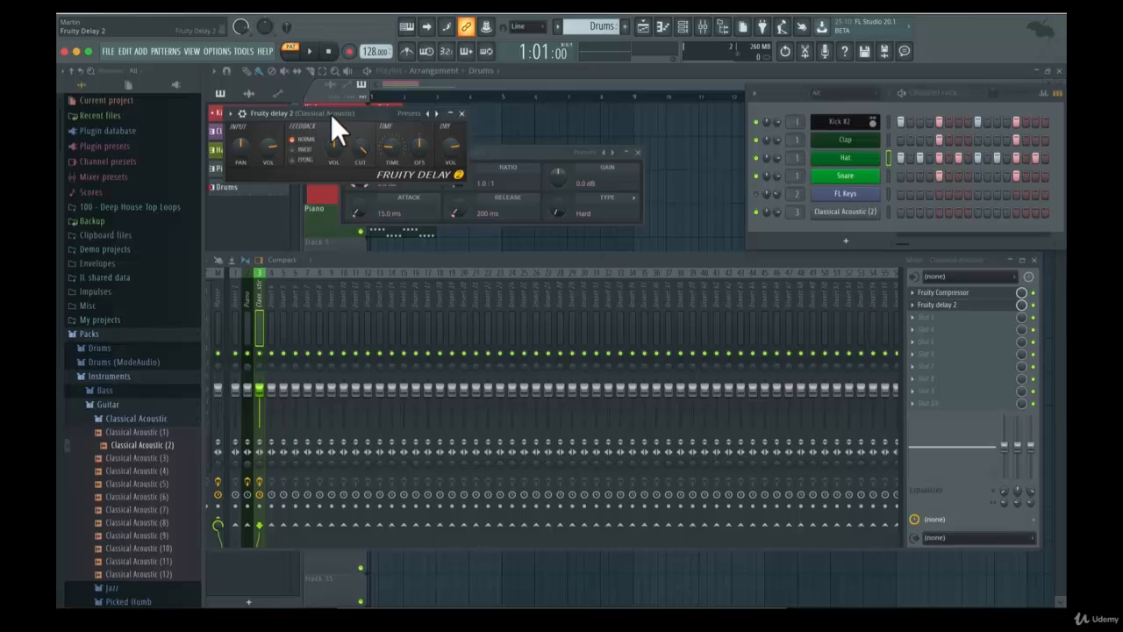
{"action": "left_click_drag", "start_coordinate": [331, 114], "coordinate": [471, 212]}
Step: Try out the mix levels of the compressor and delay slots, and return them to 100%
{"action": "left_click", "coordinate": [1015, 308]}
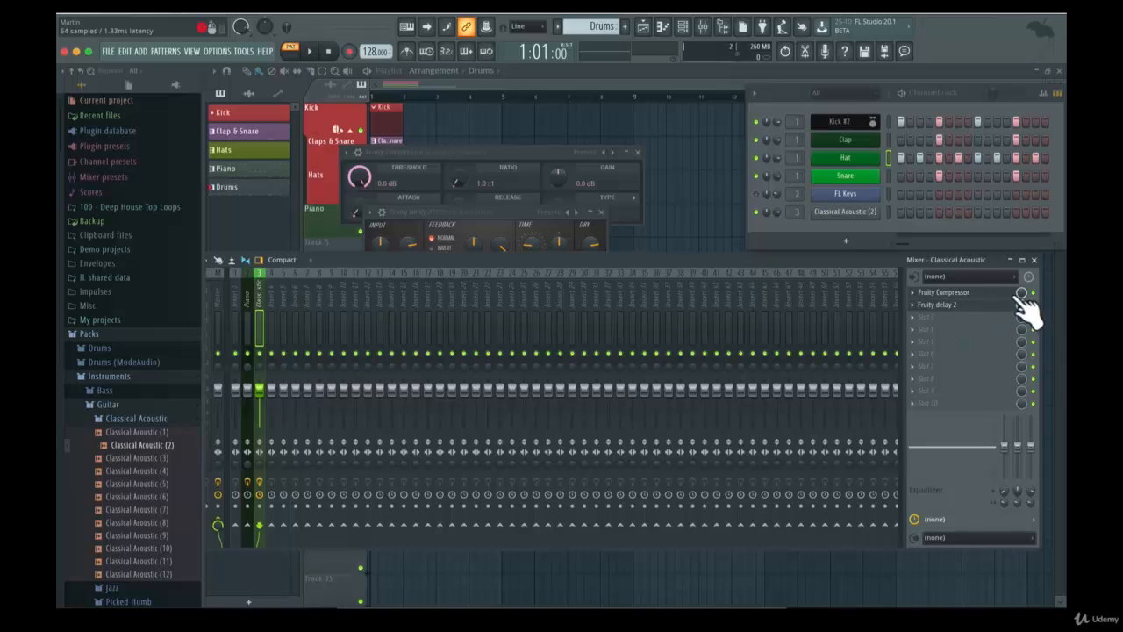
{"action": "left_click_drag", "start_coordinate": [1019, 296], "coordinate": [1018, 293]}
{"action": "left_click_drag", "start_coordinate": [1024, 305], "coordinate": [1023, 331]}
{"action": "left_click", "coordinate": [1022, 292]}
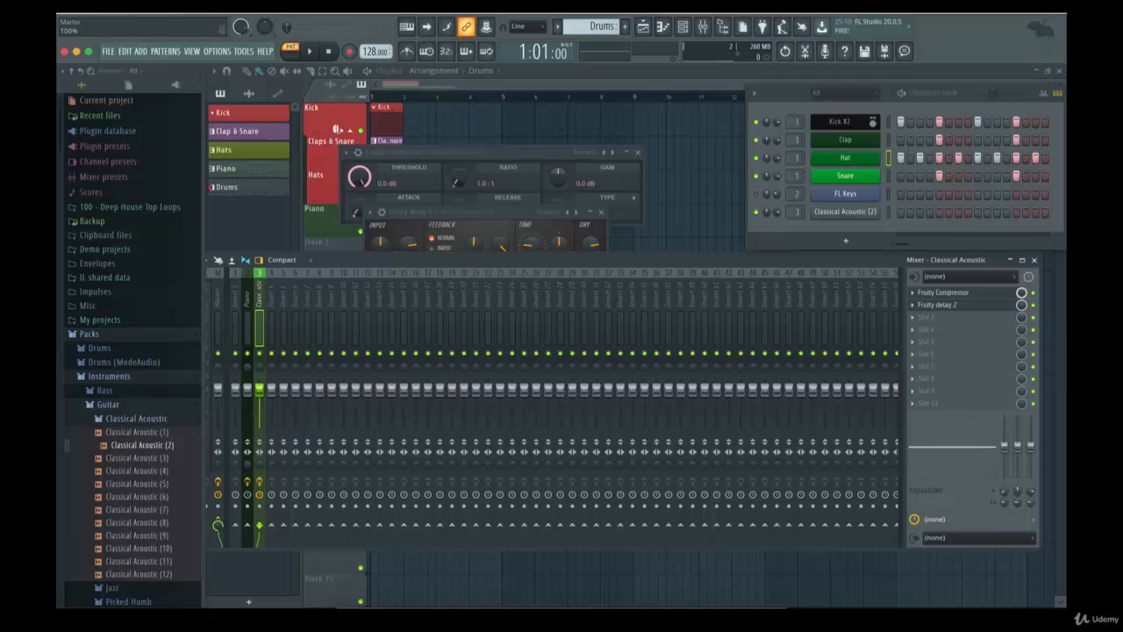
Step: Move the Fruity Compressor window clear of the delay window, and briefly lower and restore the compressor slot's mix level
{"action": "left_click", "coordinate": [469, 215]}
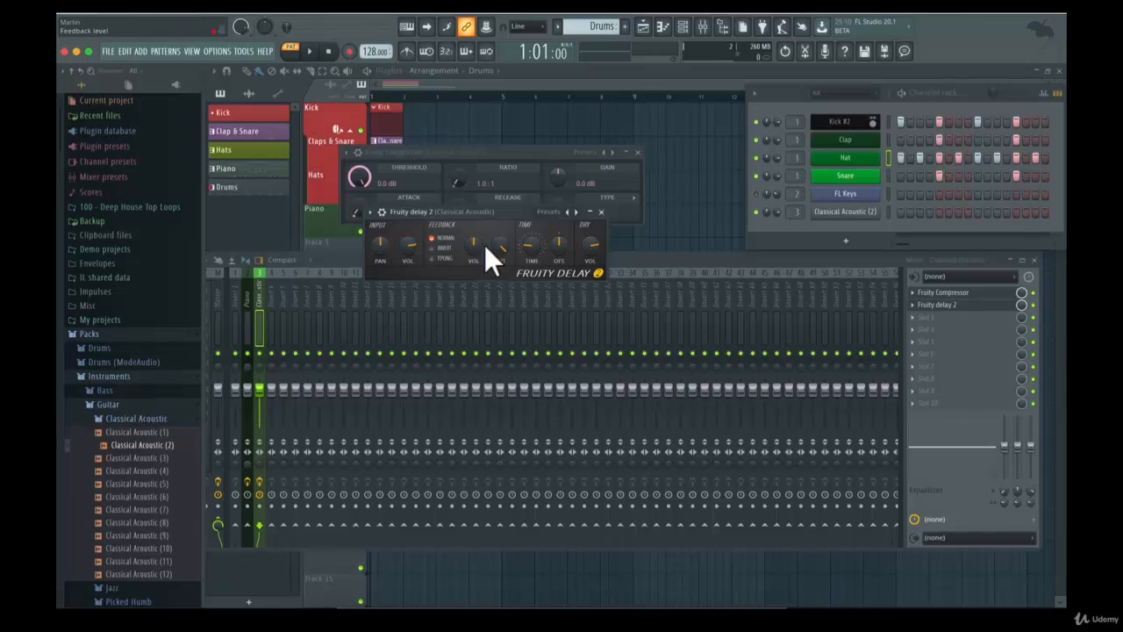
{"action": "left_click_drag", "start_coordinate": [446, 153], "coordinate": [454, 114]}
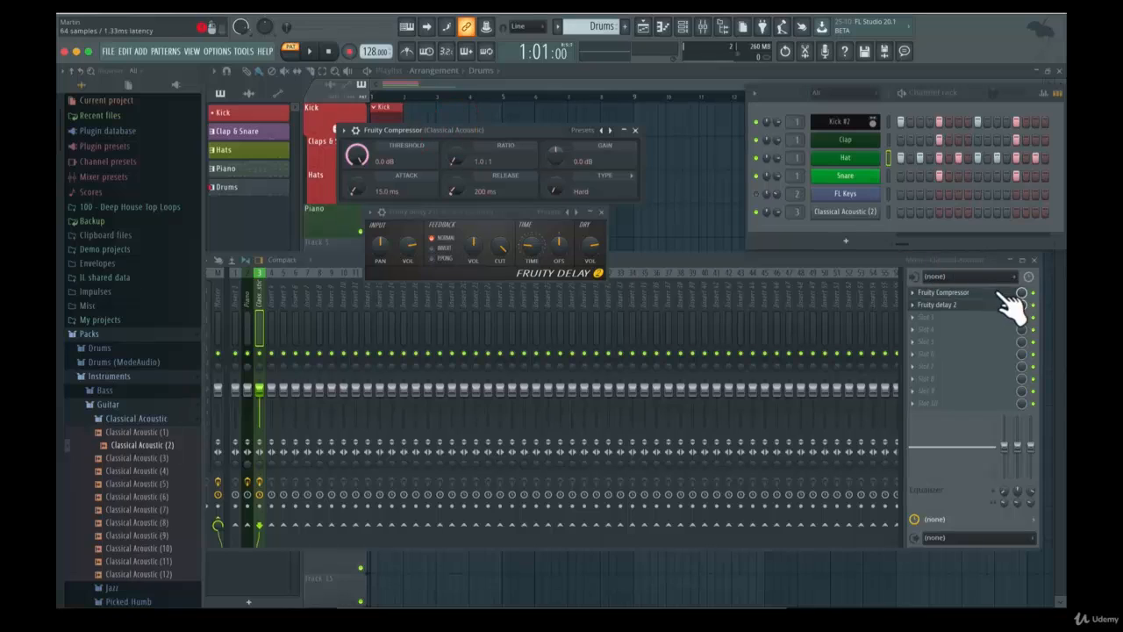
{"action": "left_click_drag", "start_coordinate": [1023, 293], "coordinate": [1023, 300]}
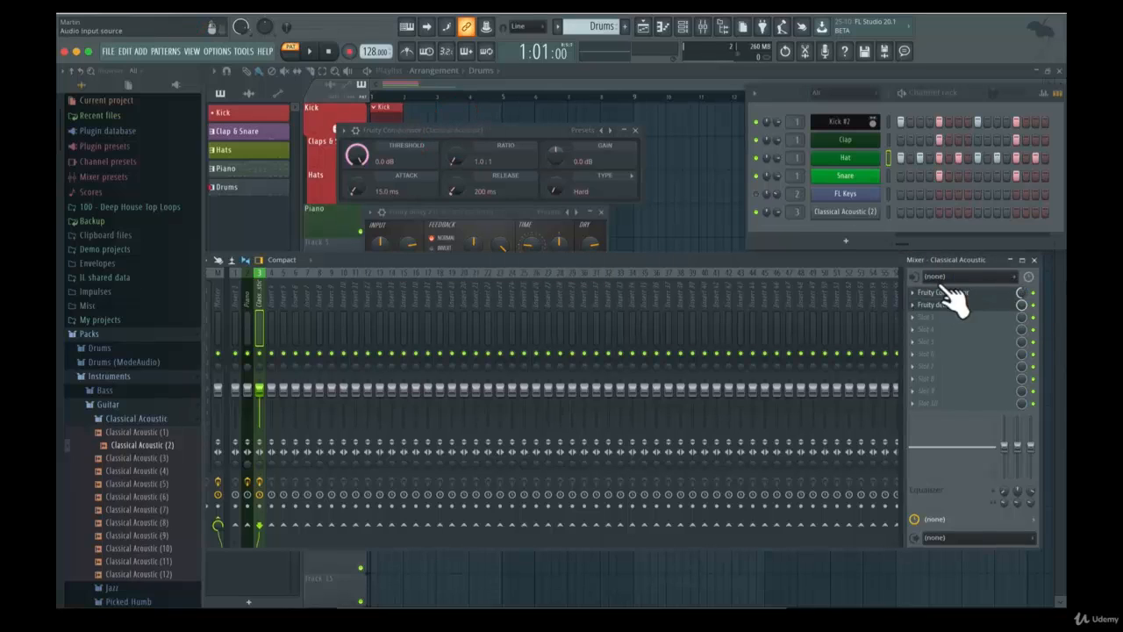
{"action": "left_click_drag", "start_coordinate": [1023, 292], "coordinate": [1023, 291]}
Step: Bypass and re-enable the Fruity Compressor and Fruity Delay 2 slots one after the other
{"action": "left_click", "coordinate": [1033, 292]}
{"action": "left_click", "coordinate": [1033, 292]}
{"action": "left_click", "coordinate": [1033, 304]}
{"action": "left_click", "coordinate": [1033, 304]}
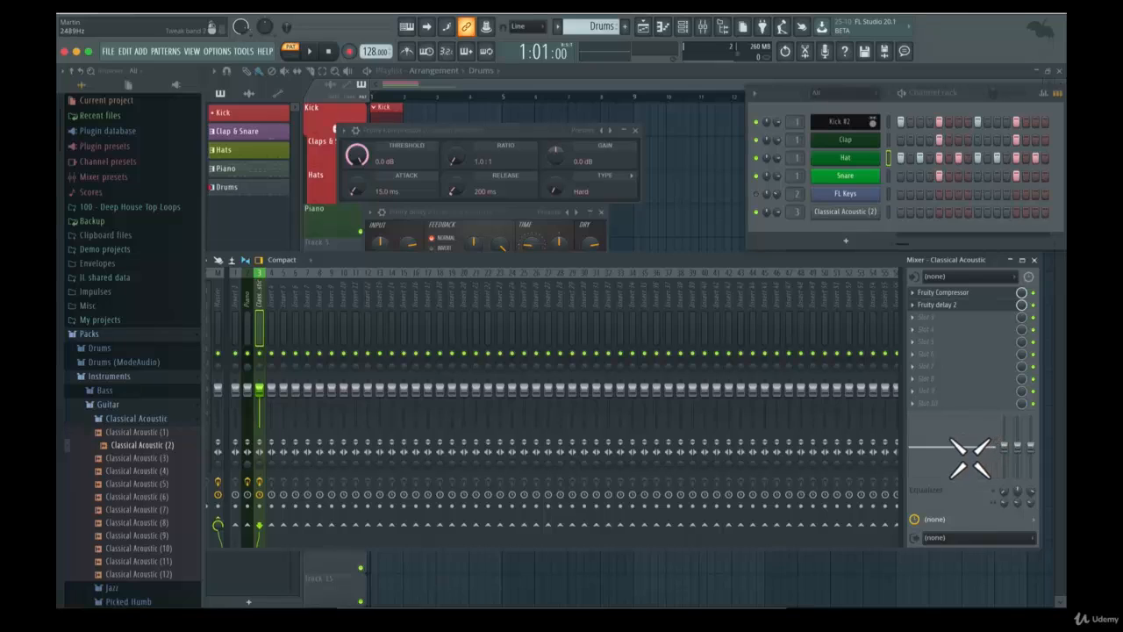
Step: Shift the middle band of the track's built-in equaliser to 777 Hz, and try a low-shelf cut before bringing its level back up
{"action": "left_click_drag", "start_coordinate": [970, 456], "coordinate": [942, 446]}
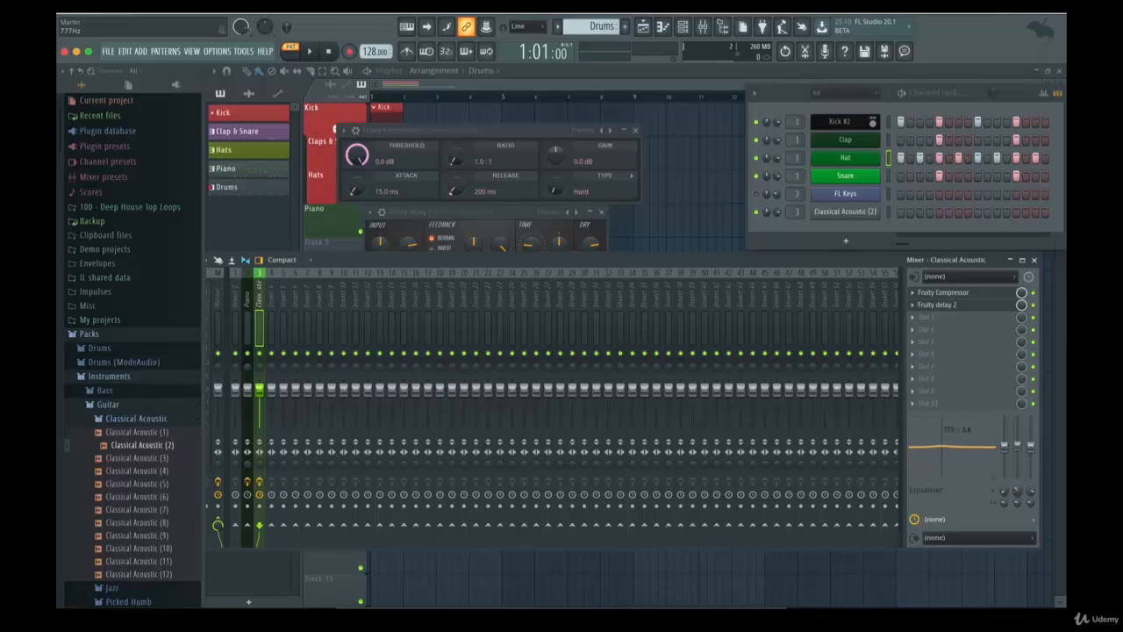
{"action": "mouse_move", "coordinate": [1017, 446]}
{"action": "left_mouse_down"}
{"action": "mouse_move", "coordinate": [1005, 473]}
{"action": "mouse_move", "coordinate": [1004, 446]}
{"action": "left_mouse_up"}
{"action": "left_click_drag", "start_coordinate": [1004, 446], "coordinate": [1007, 476]}
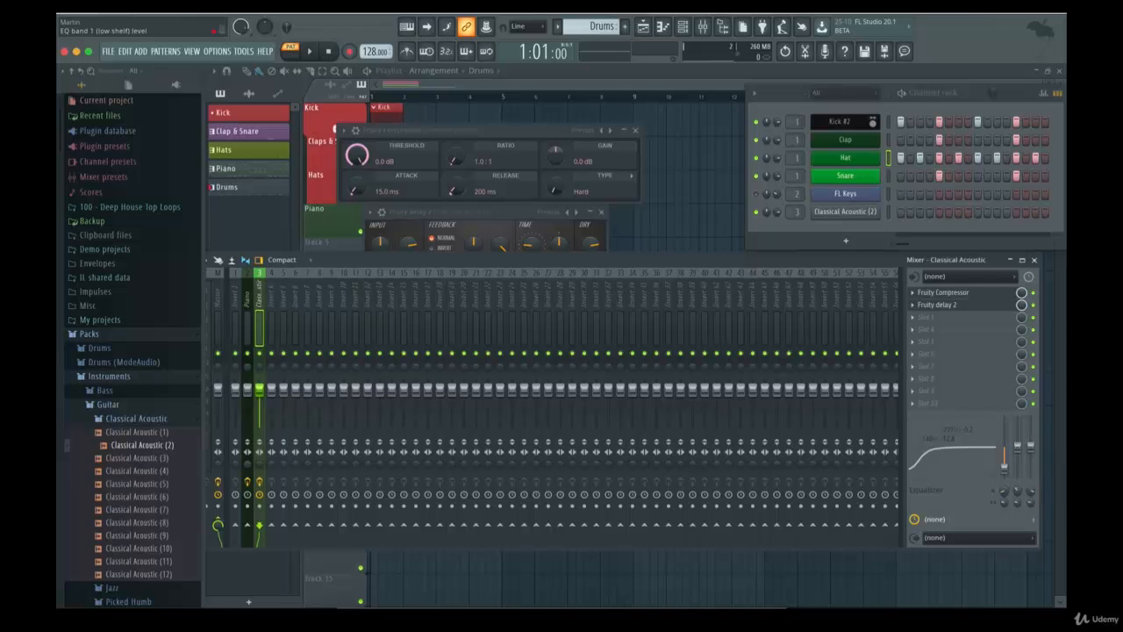
{"action": "left_click_drag", "start_coordinate": [1005, 468], "coordinate": [1004, 445]}
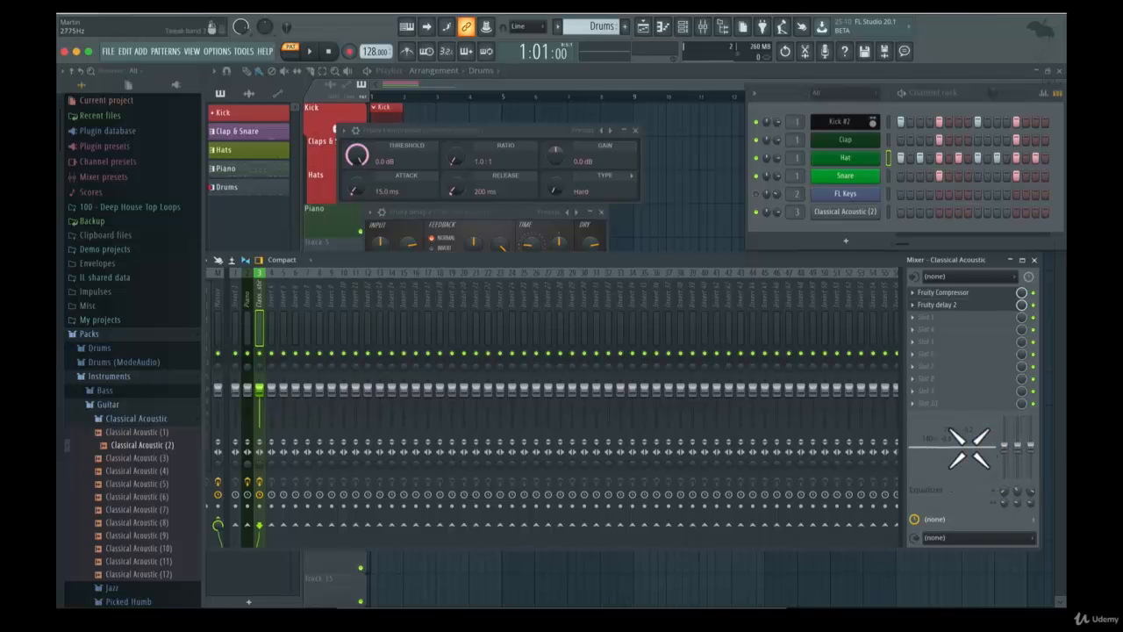
Step: Load Fruity Parametric EQ into the third effect slot, and replace it with Fruity Parametric EQ 2
{"action": "left_click", "coordinate": [915, 317]}
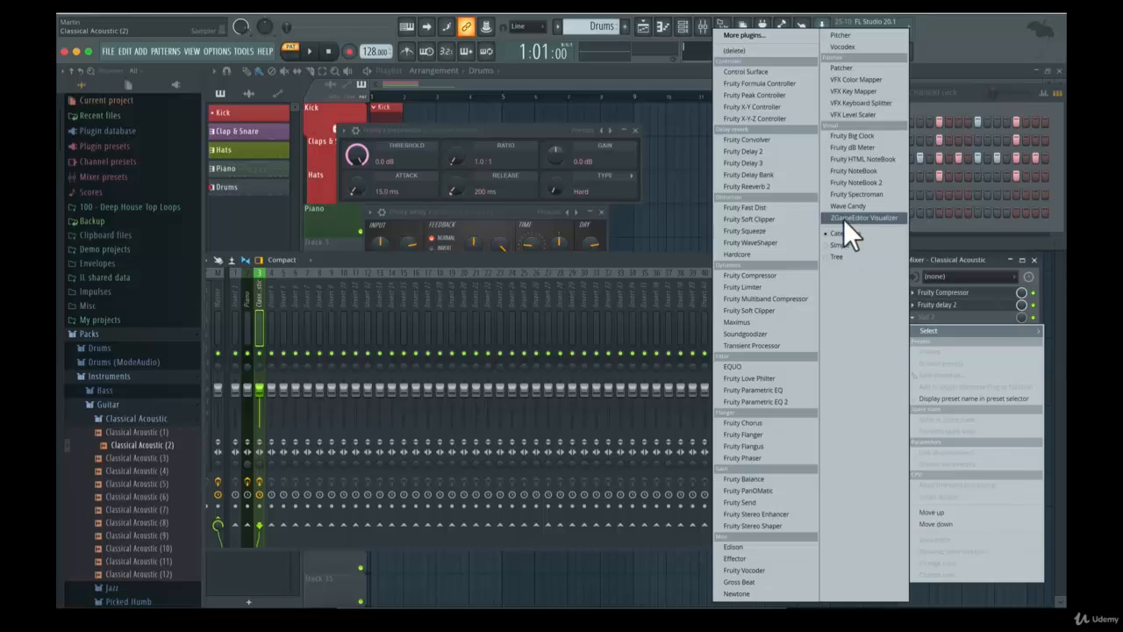
{"action": "left_click", "coordinate": [784, 388]}
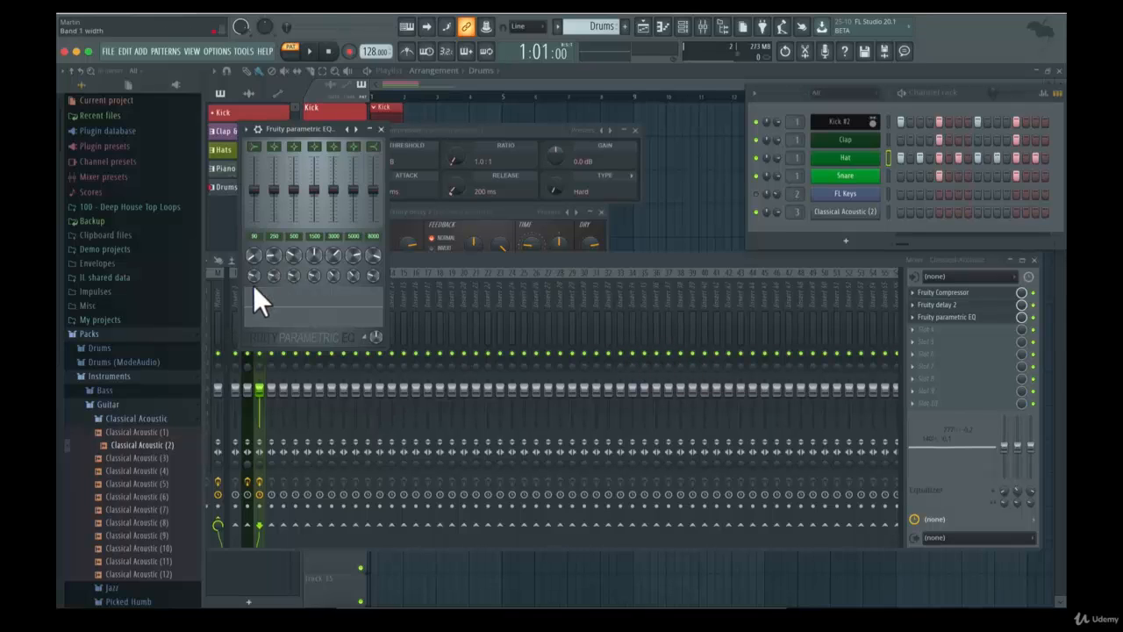
{"action": "left_click", "coordinate": [921, 316]}
{"action": "left_click", "coordinate": [914, 316]}
{"action": "mouse_move", "coordinate": [936, 329]}
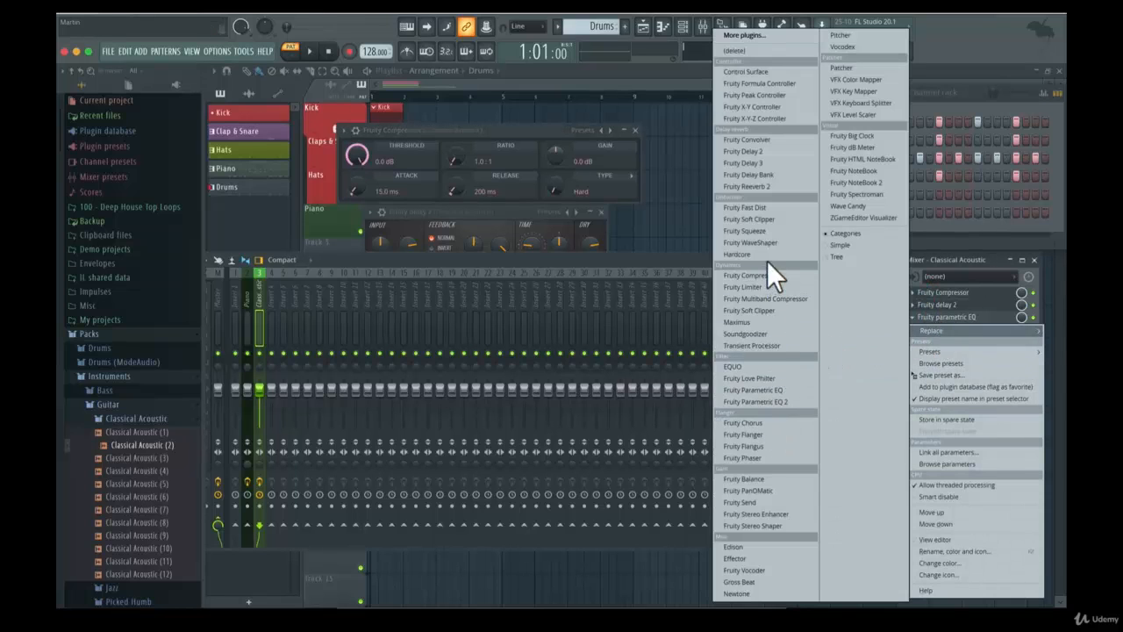
{"action": "left_click", "coordinate": [745, 403]}
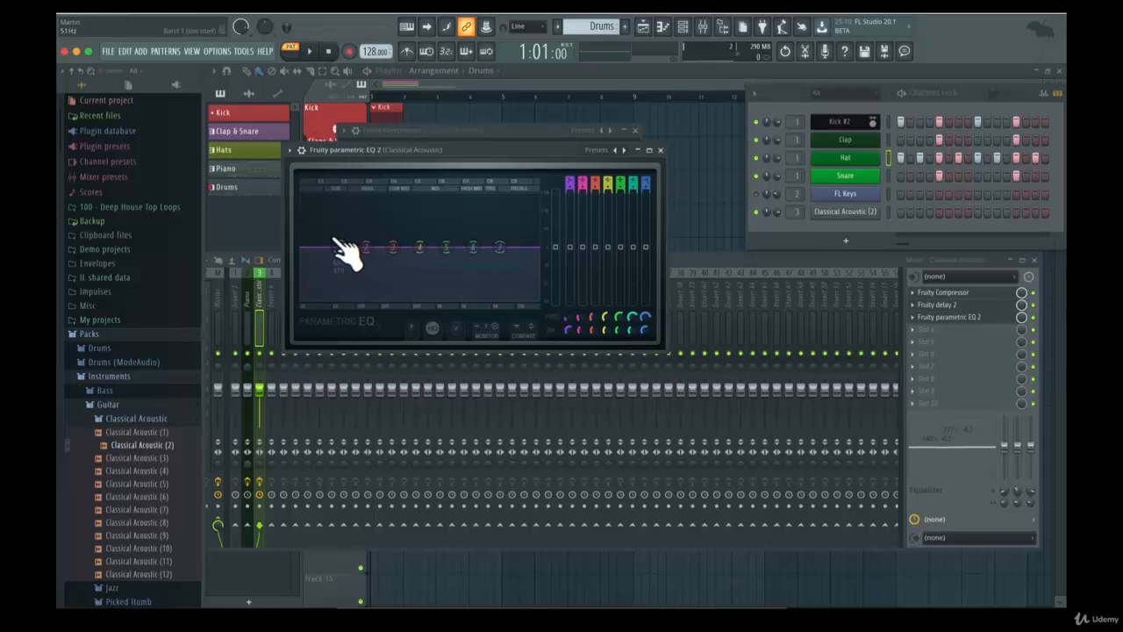
Step: Shape the Parametric EQ 2 curve by shifting band 1 in the sub range, slightly boosting band 5 and pulling band 1 down
{"action": "mouse_move", "coordinate": [340, 247]}
{"action": "left_mouse_down"}
{"action": "mouse_move", "coordinate": [326, 268]}
{"action": "mouse_move", "coordinate": [331, 296]}
{"action": "mouse_move", "coordinate": [443, 295]}
{"action": "mouse_move", "coordinate": [417, 272]}
{"action": "mouse_move", "coordinate": [326, 247]}
{"action": "left_mouse_up"}
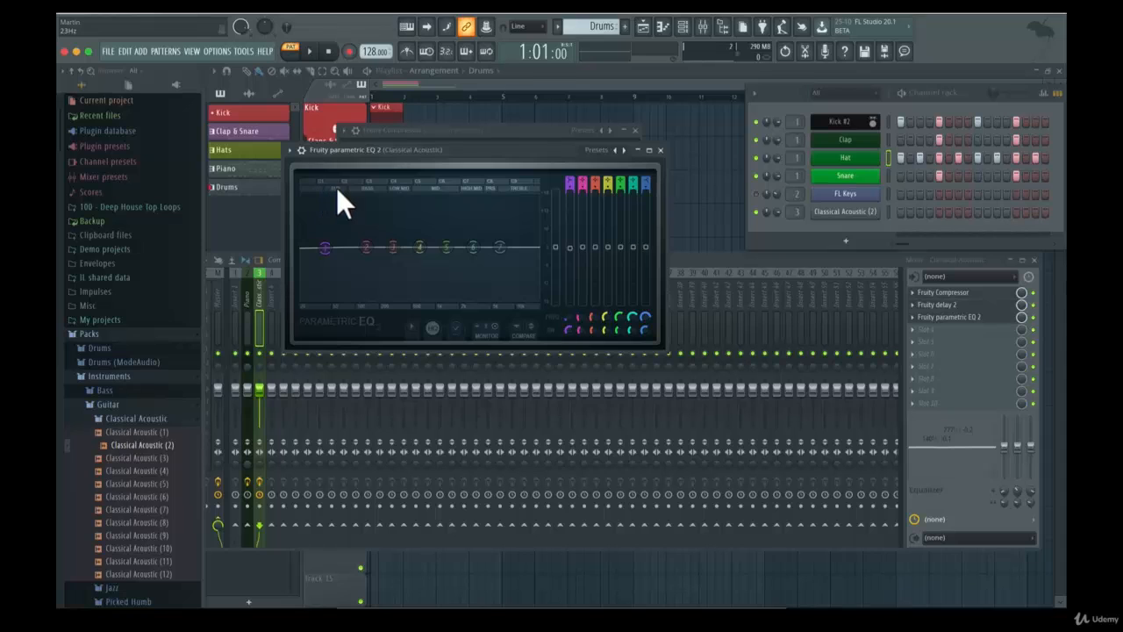
{"action": "left_click_drag", "start_coordinate": [325, 248], "coordinate": [330, 249]}
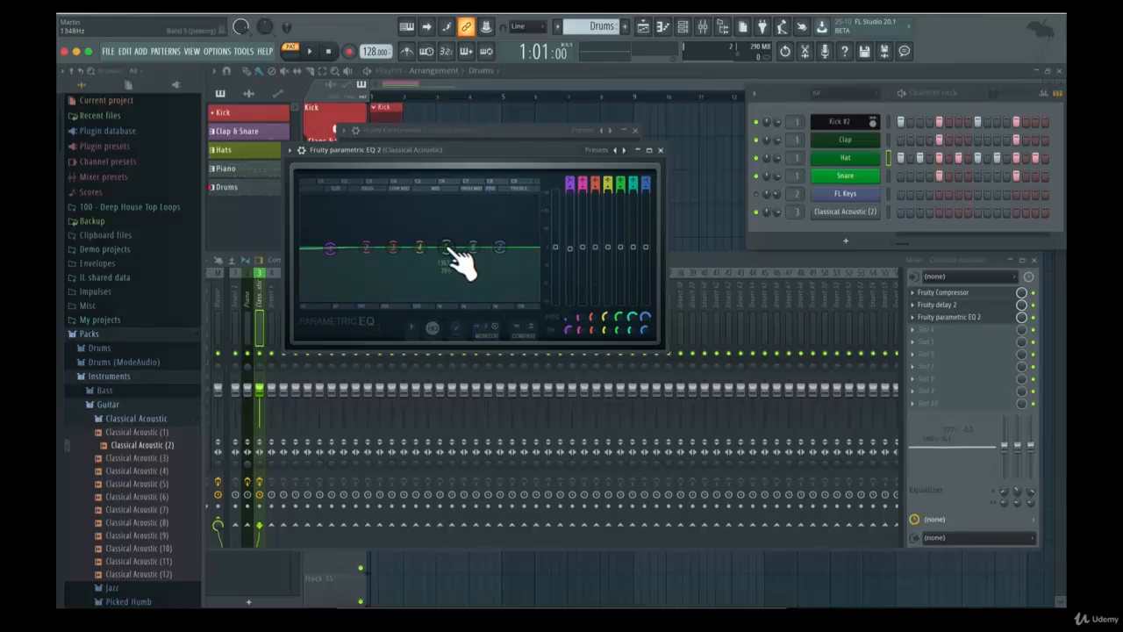
{"action": "mouse_move", "coordinate": [448, 248]}
{"action": "left_mouse_down"}
{"action": "mouse_move", "coordinate": [433, 225]}
{"action": "mouse_move", "coordinate": [435, 239]}
{"action": "left_mouse_up"}
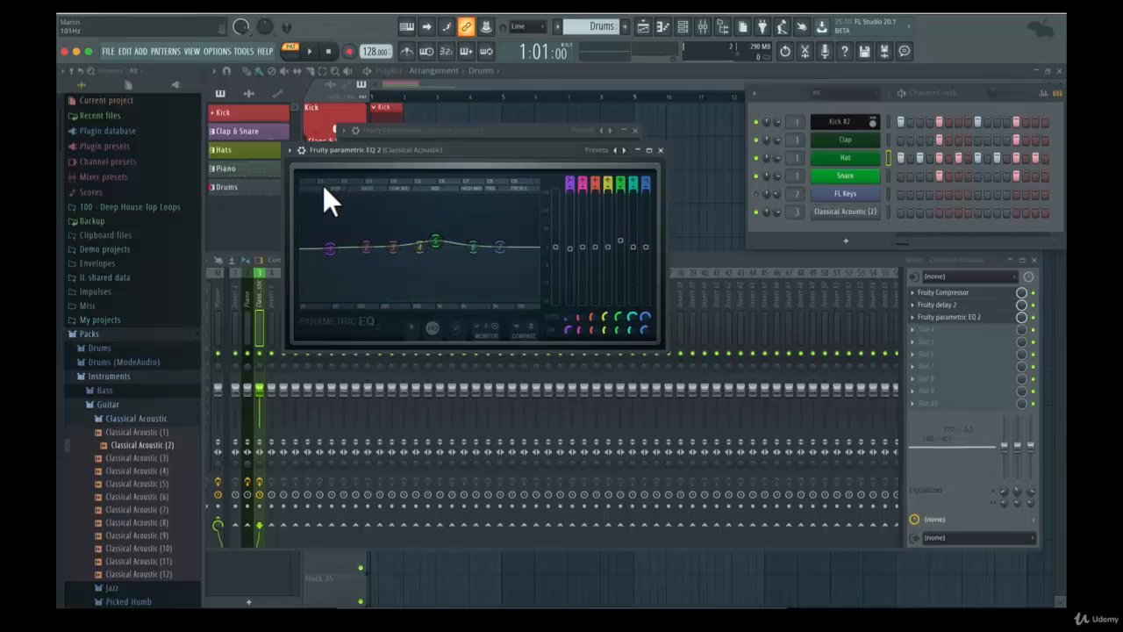
{"action": "left_click_drag", "start_coordinate": [330, 249], "coordinate": [356, 319]}
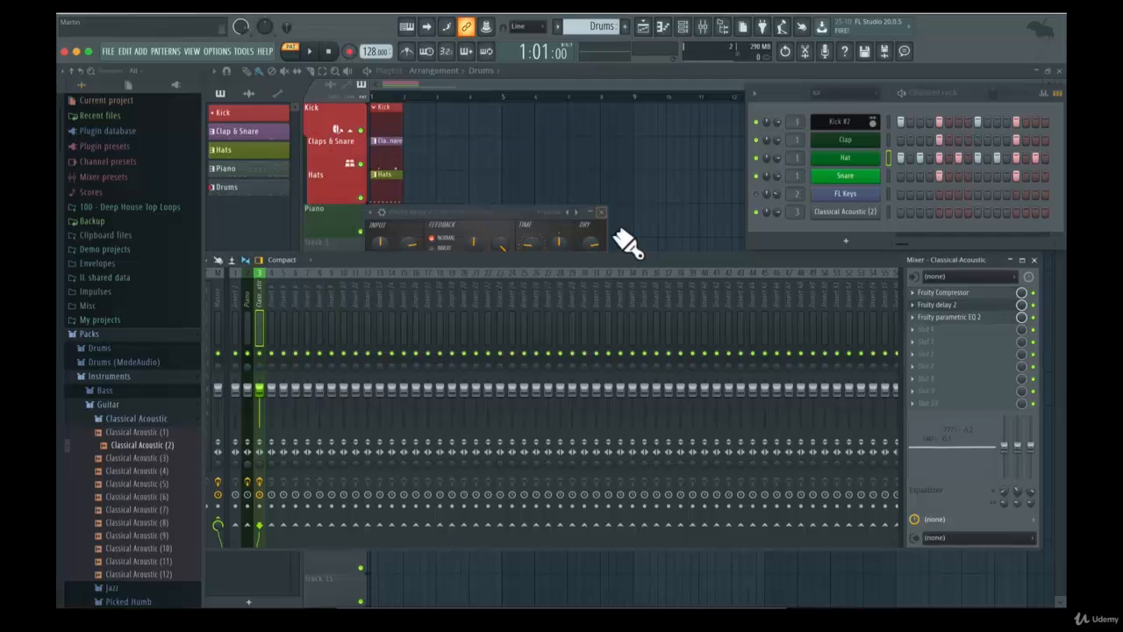
Step: Enlarge the mixer window, switch it to the Extra large layout and reposition it below the channel rack
{"action": "left_click_drag", "start_coordinate": [626, 260], "coordinate": [641, 220]}
{"action": "left_click_drag", "start_coordinate": [1041, 547], "coordinate": [762, 493]}
{"action": "left_click_drag", "start_coordinate": [970, 552], "coordinate": [1053, 571]}
{"action": "left_click", "coordinate": [293, 227]}
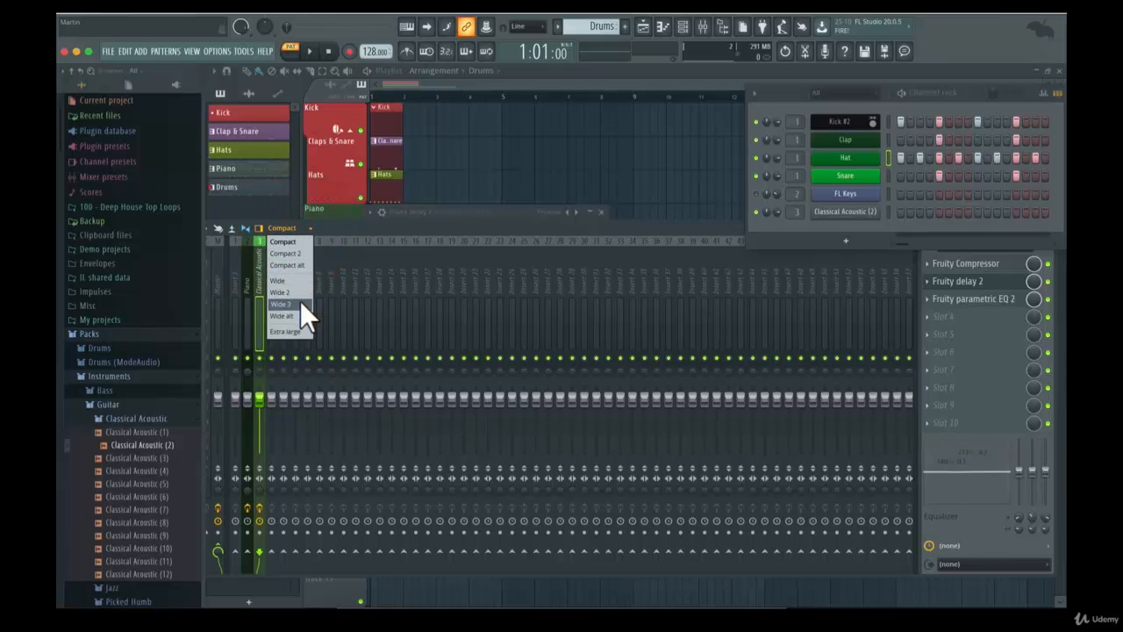
{"action": "left_click", "coordinate": [288, 332]}
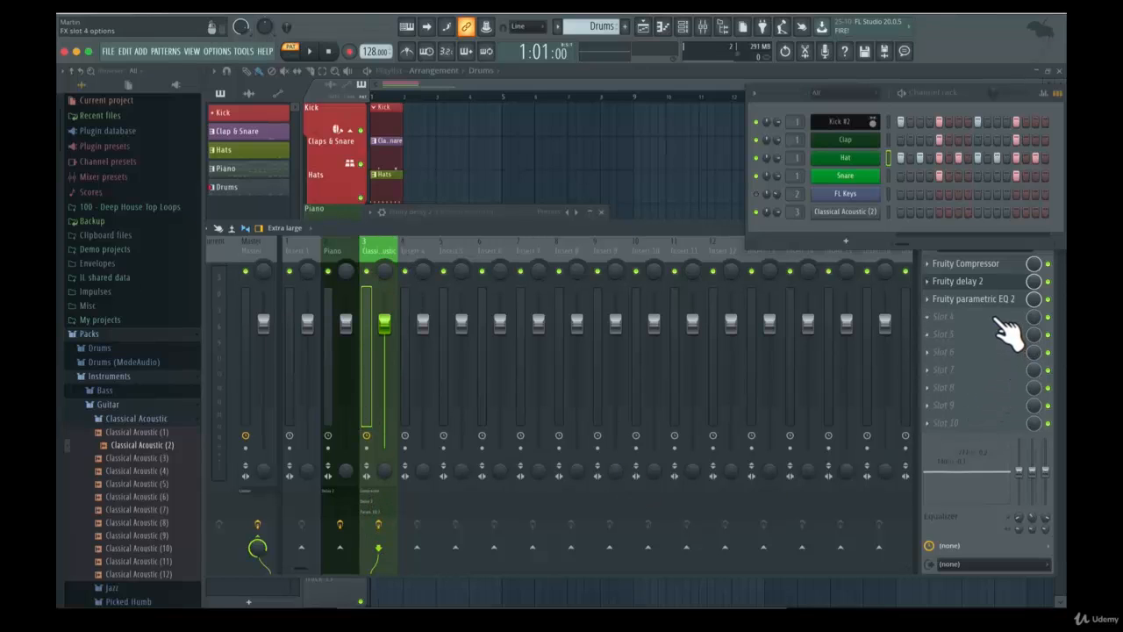
{"action": "left_click_drag", "start_coordinate": [718, 227], "coordinate": [689, 254]}
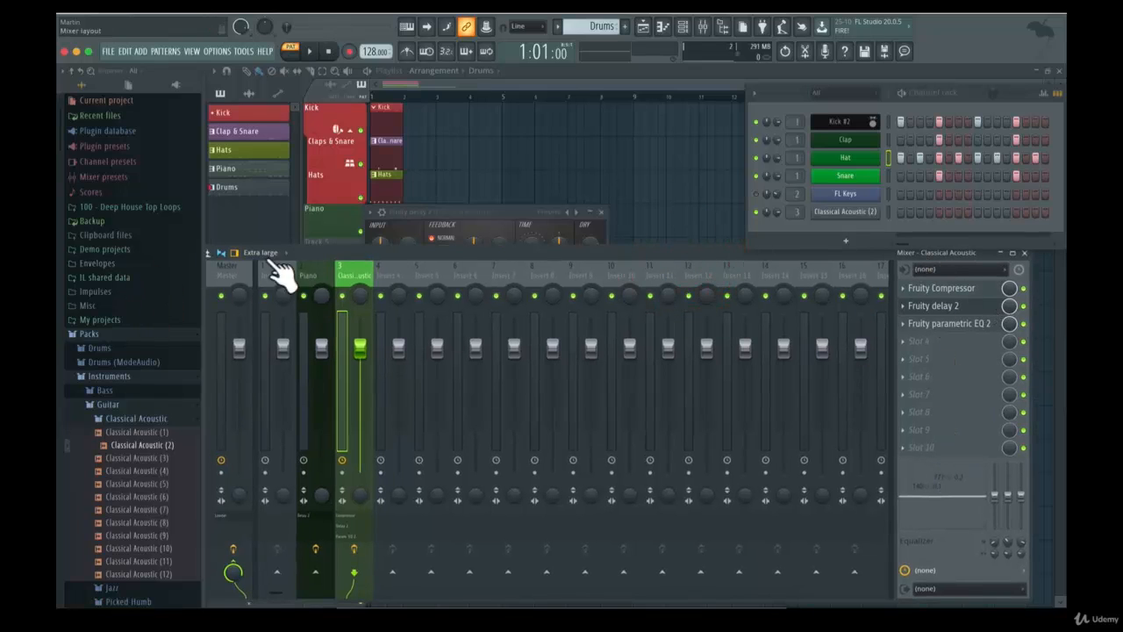
Step: Select several insert tracks, including 11 and 13, to view their effect slots, and return to the Classical Acoustic track
{"action": "left_click", "coordinate": [393, 268]}
{"action": "left_click", "coordinate": [658, 273]}
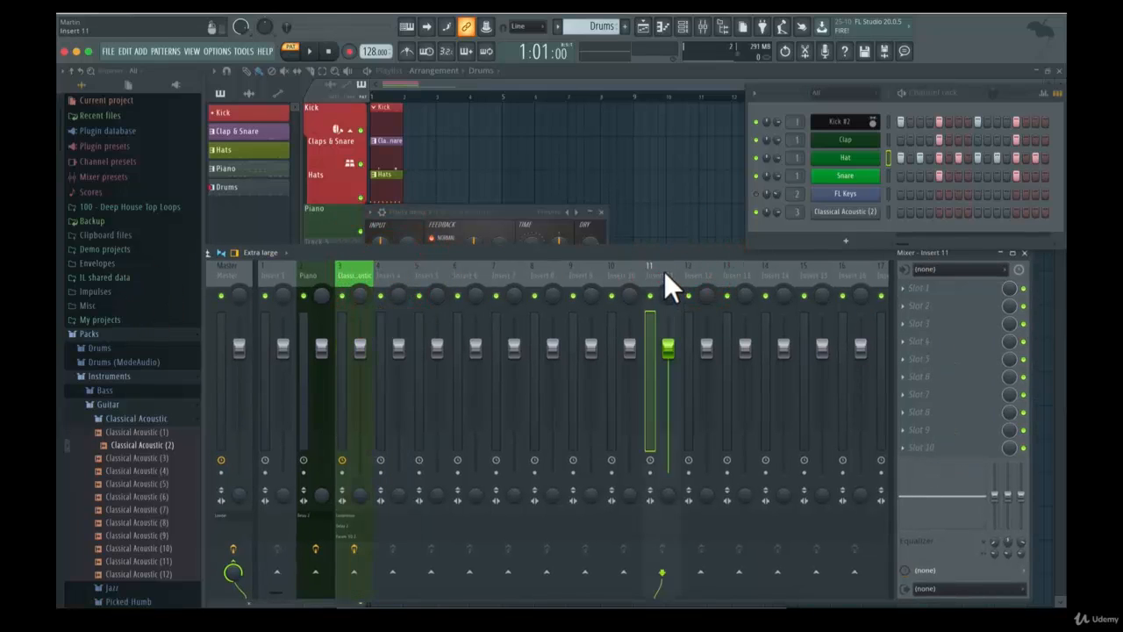
{"action": "left_click", "coordinate": [693, 271]}
{"action": "left_click", "coordinate": [726, 268]}
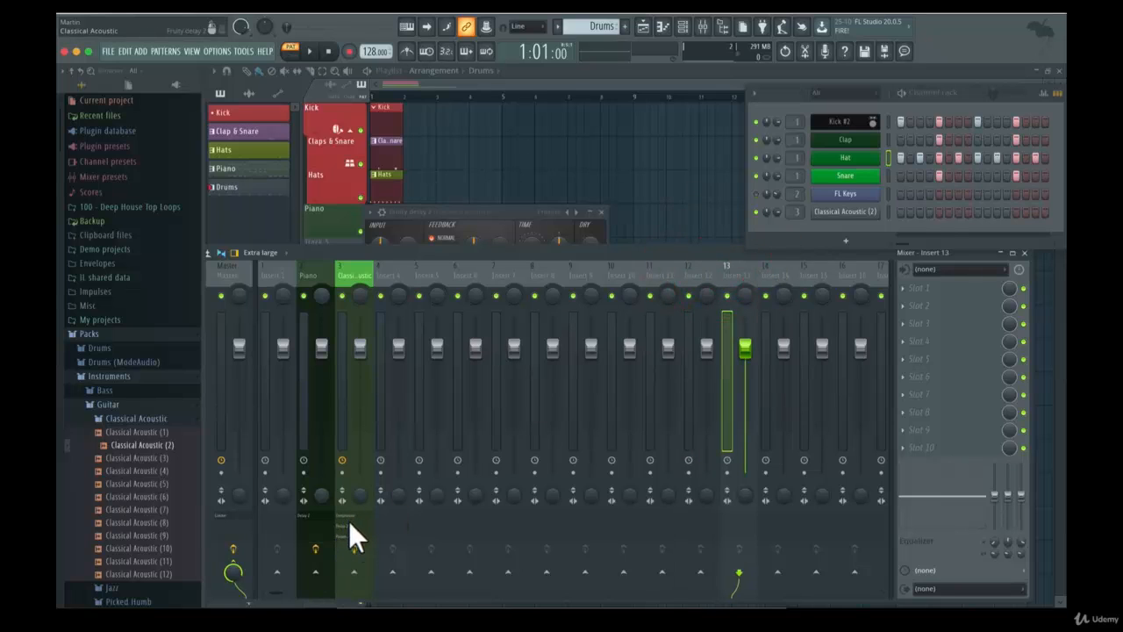
{"action": "left_click", "coordinate": [347, 272]}
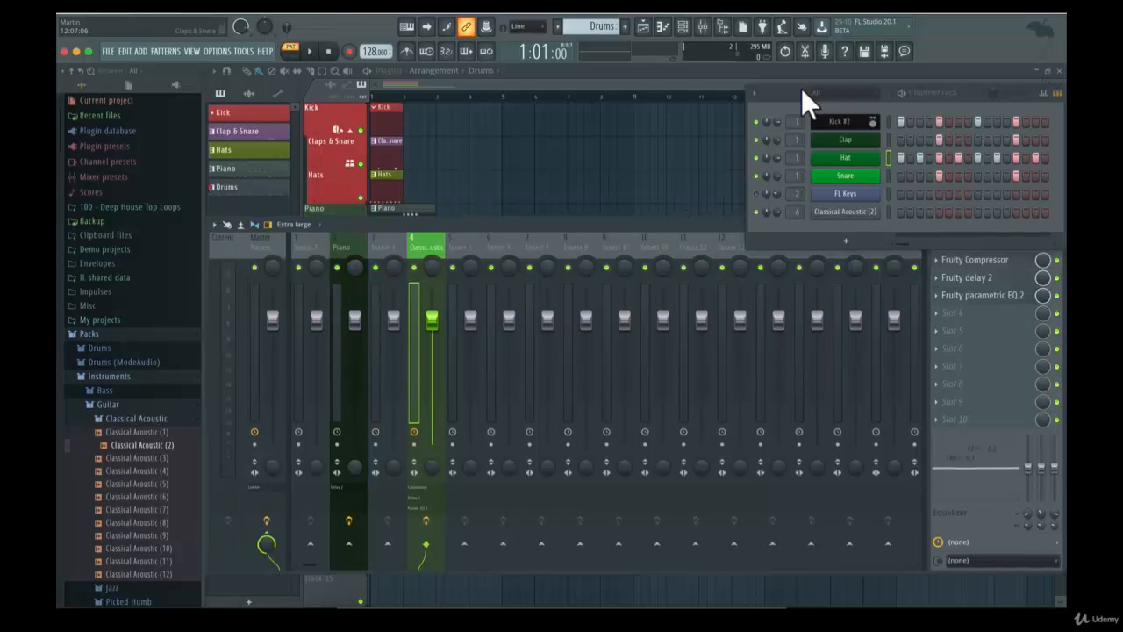
Step: Move the channel rack up, place the mixer's track inspector on the left side and reposition the mixer below the rack
{"action": "left_click_drag", "start_coordinate": [801, 88], "coordinate": [803, 58]}
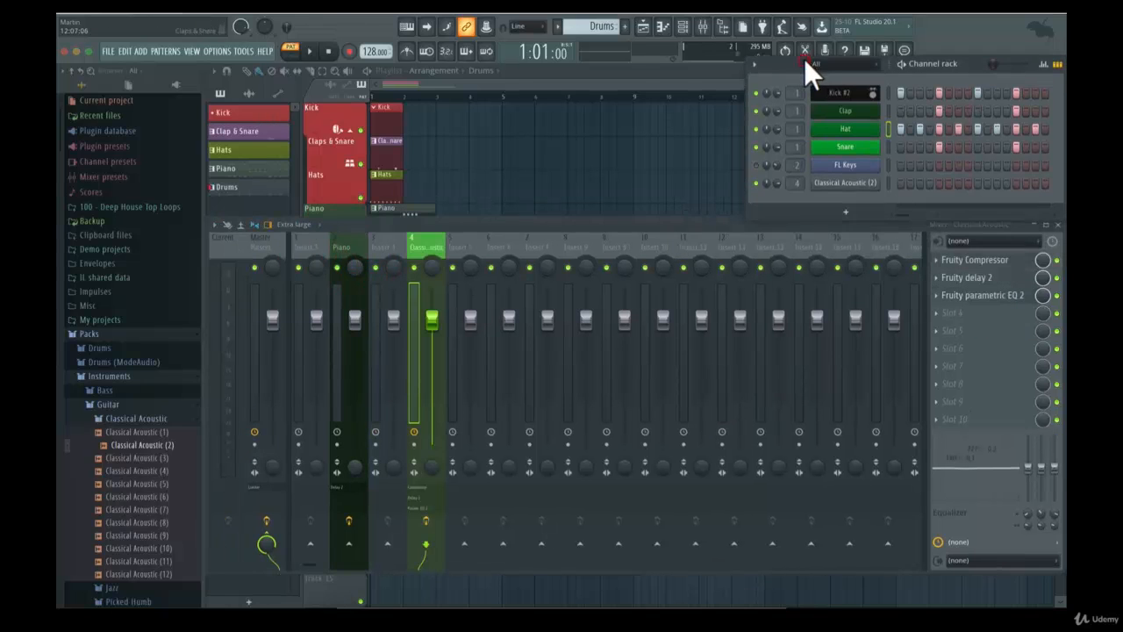
{"action": "left_click", "coordinate": [627, 224]}
{"action": "left_click", "coordinate": [214, 225]}
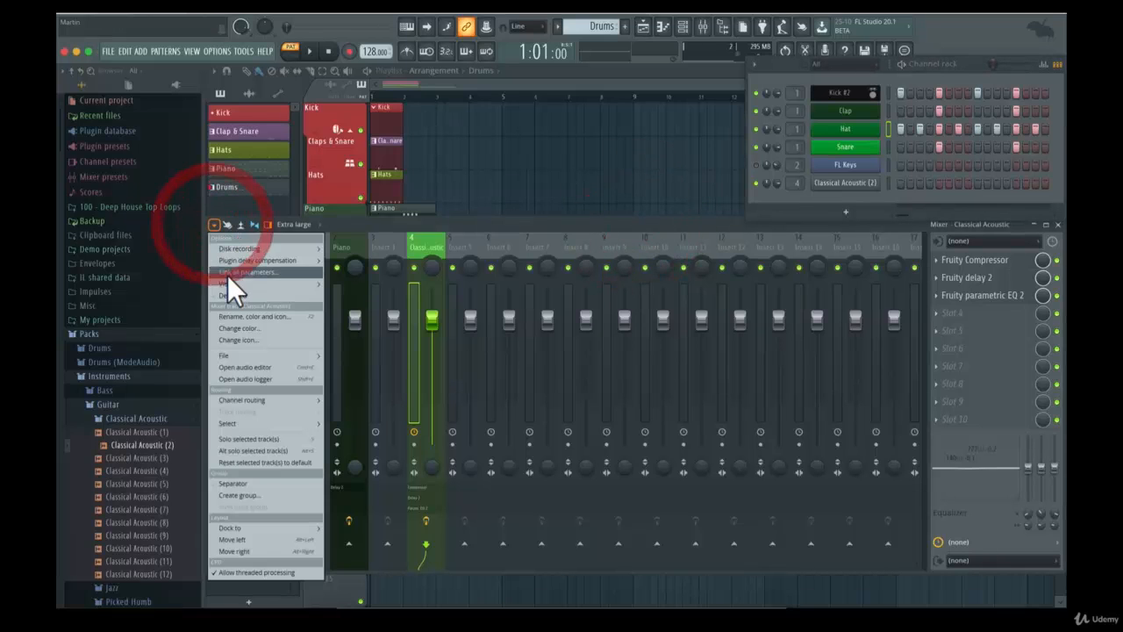
{"action": "mouse_move", "coordinate": [228, 282]}
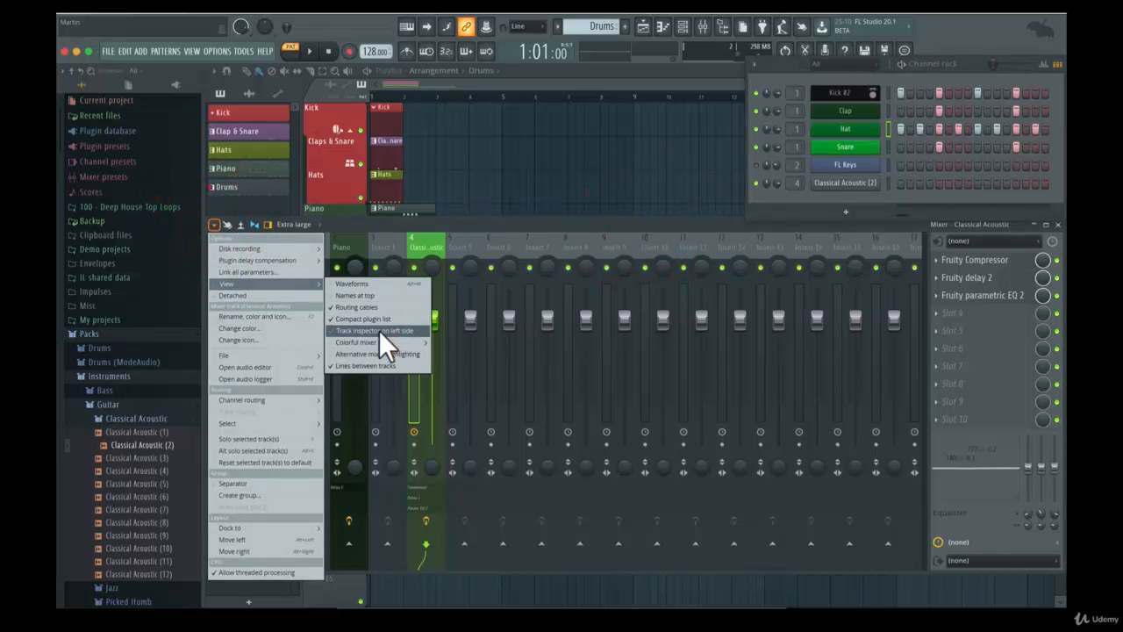
{"action": "left_click", "coordinate": [379, 330]}
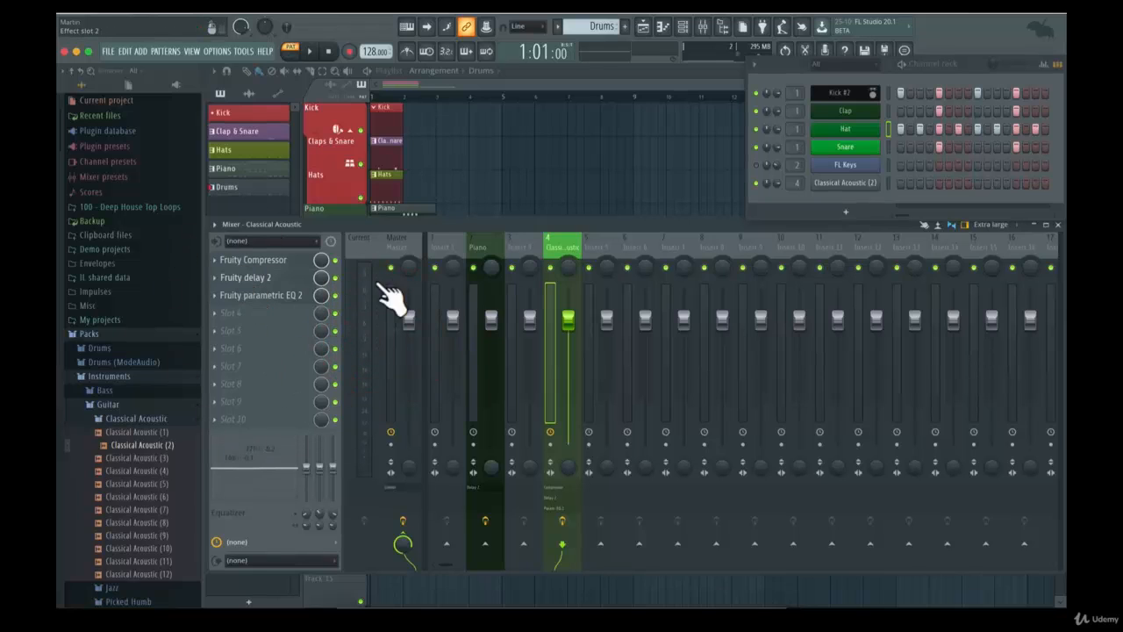
{"action": "left_click_drag", "start_coordinate": [539, 220], "coordinate": [499, 249]}
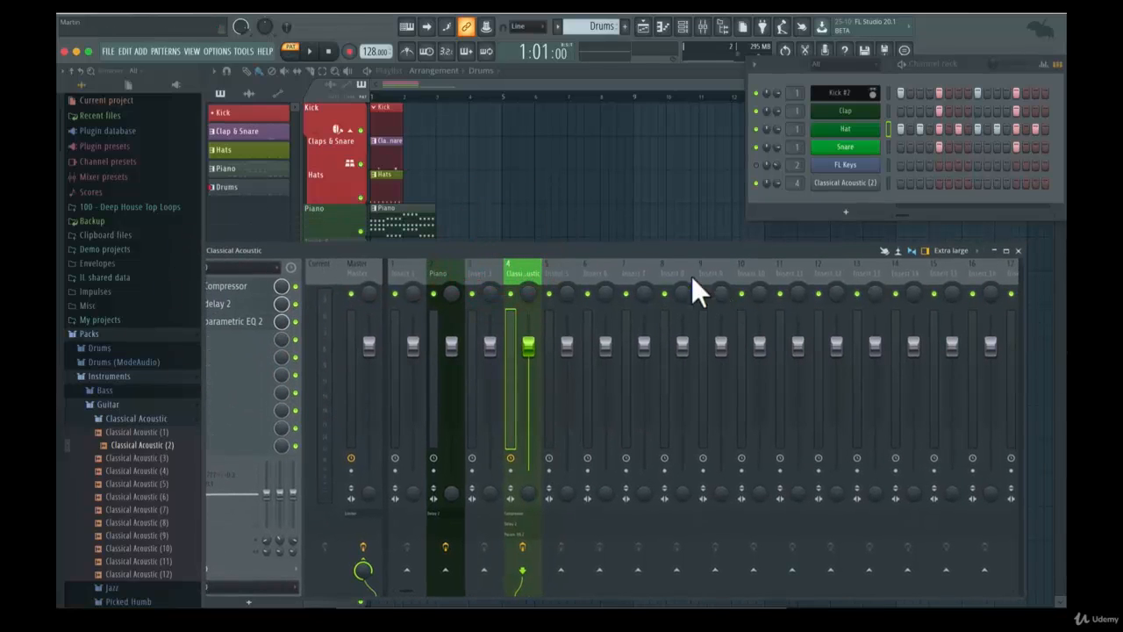
{"action": "left_click_drag", "start_coordinate": [648, 244], "coordinate": [688, 227]}
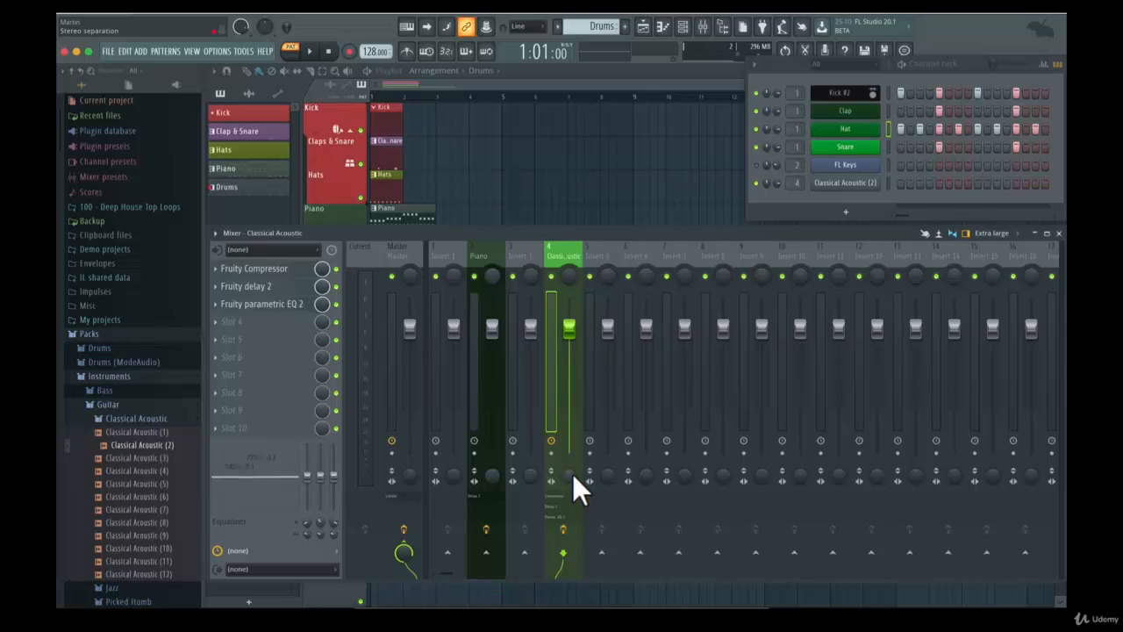
Step: Toggle the Classical Acoustic track's effect slots off and back on
{"action": "mouse_move", "coordinate": [572, 475]}
{"action": "left_mouse_down"}
{"action": "mouse_move", "coordinate": [572, 484]}
{"action": "mouse_move", "coordinate": [570, 465]}
{"action": "mouse_move", "coordinate": [570, 475]}
{"action": "left_mouse_up"}
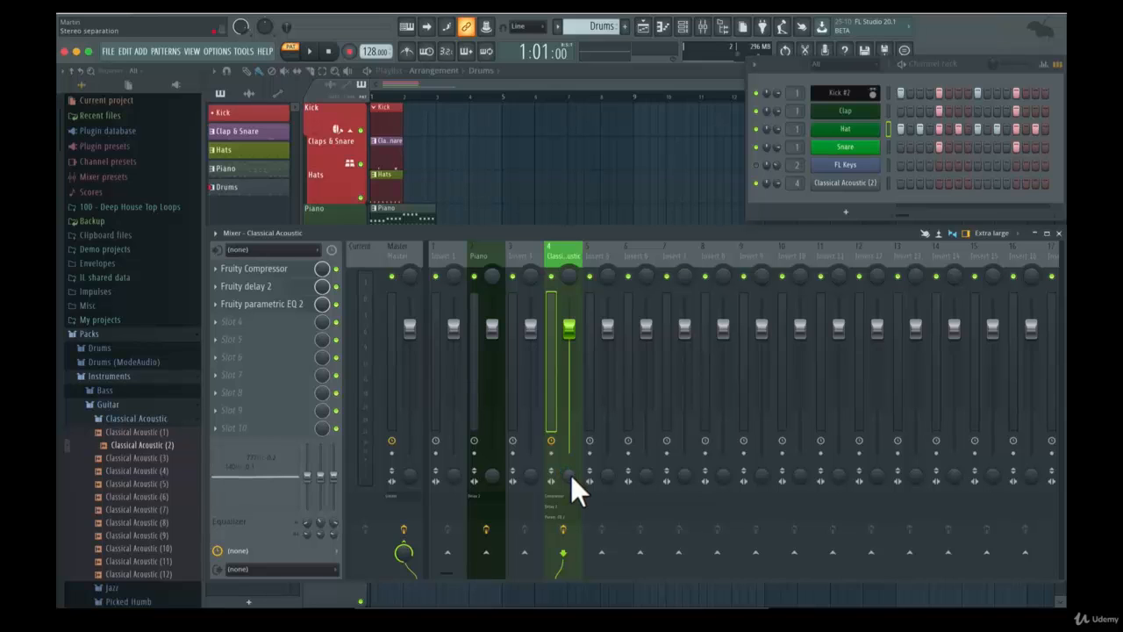
{"action": "left_click", "coordinate": [566, 531]}
{"action": "left_click", "coordinate": [566, 533]}
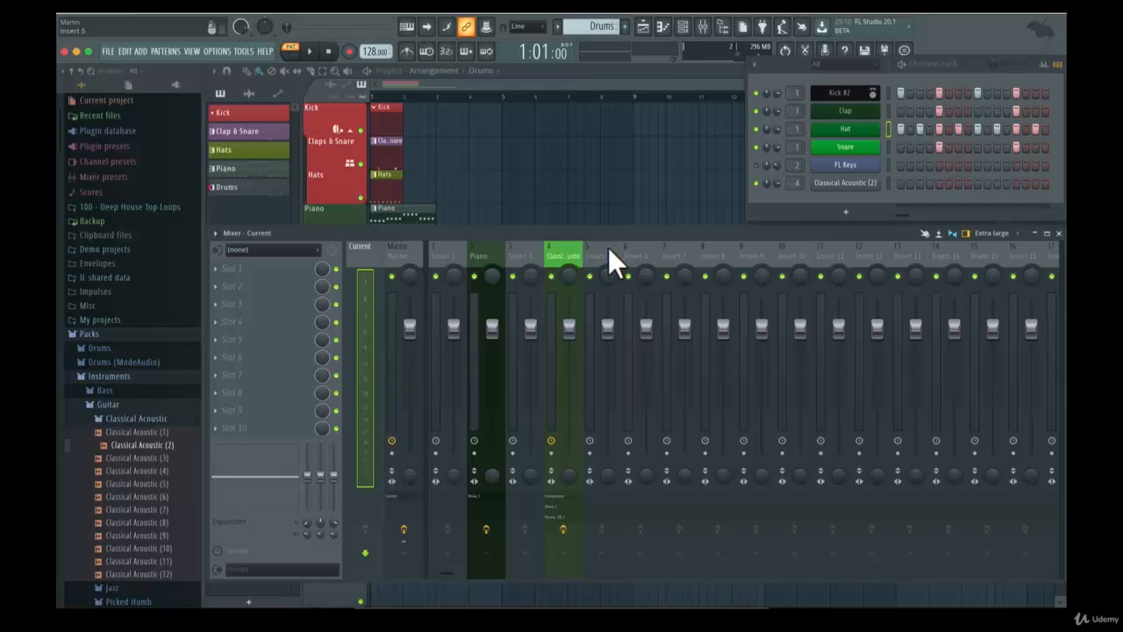
Step: Route the Kick #2, Clap, Hat and Snare channels to consecutive mixer tracks starting from Insert 5
{"action": "left_click", "coordinate": [609, 248]}
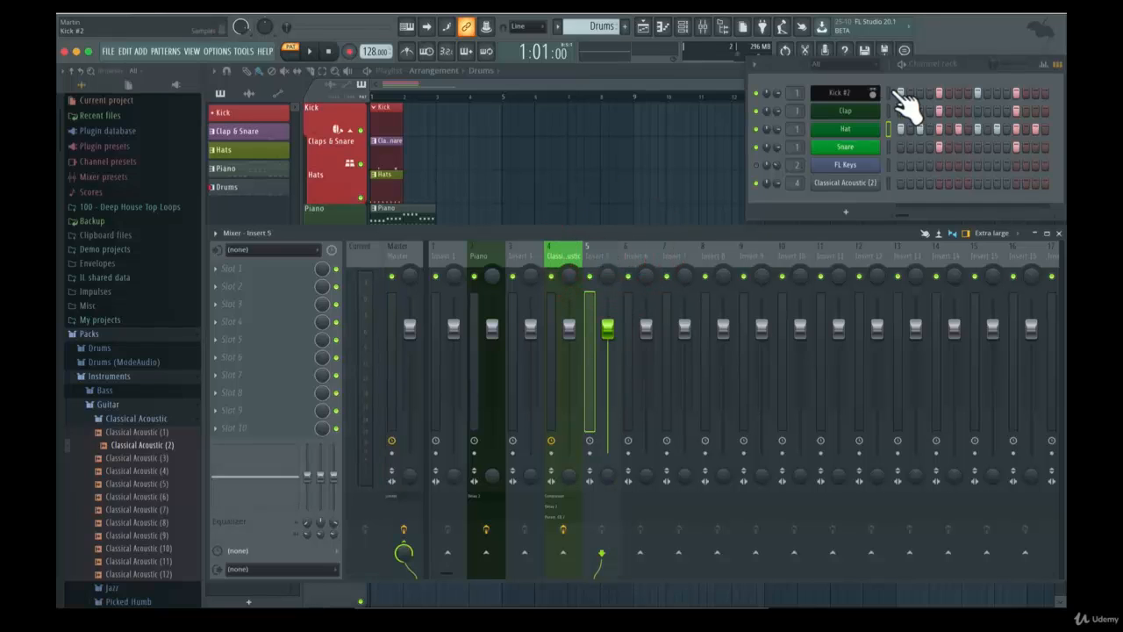
{"action": "left_click_drag", "start_coordinate": [963, 61], "coordinate": [922, 64]}
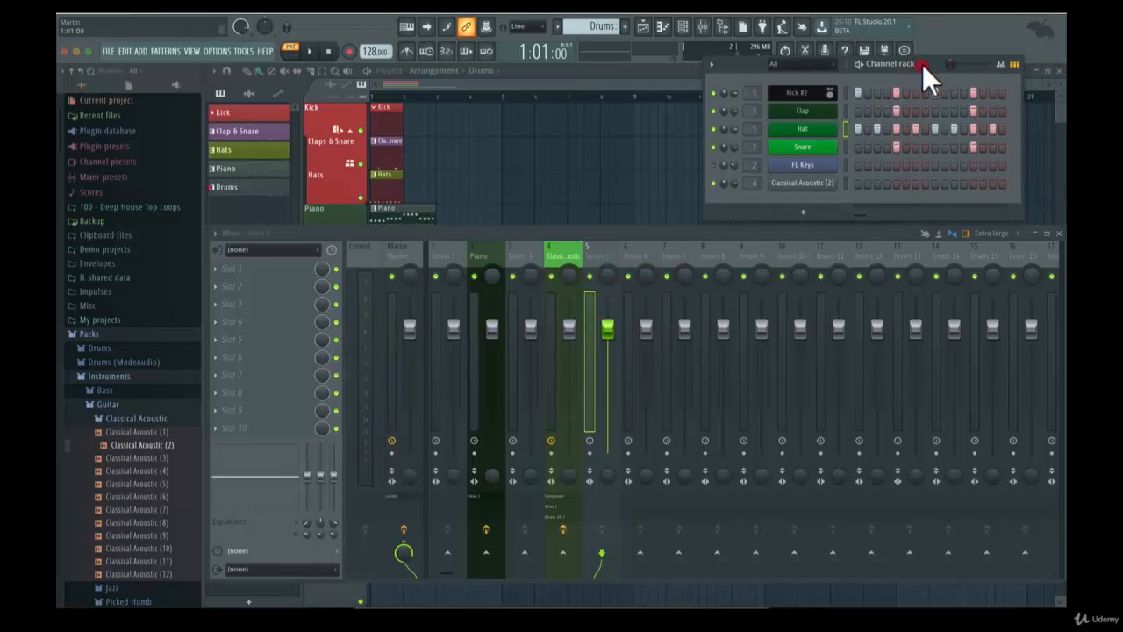
{"action": "left_click", "coordinate": [843, 89]}
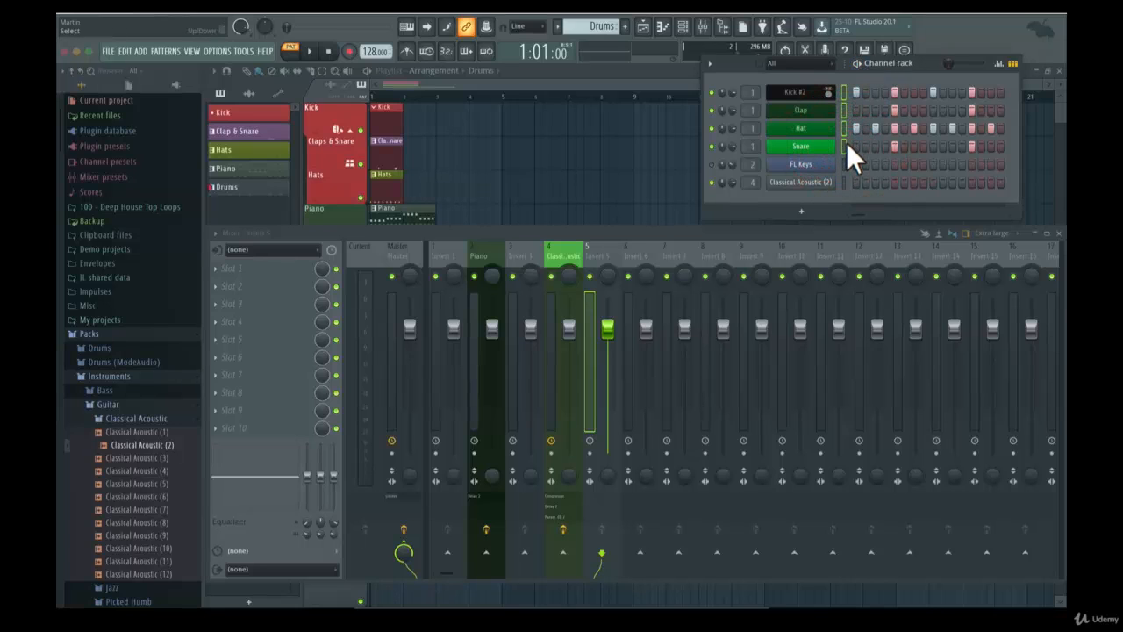
{"action": "right_click", "coordinate": [601, 249]}
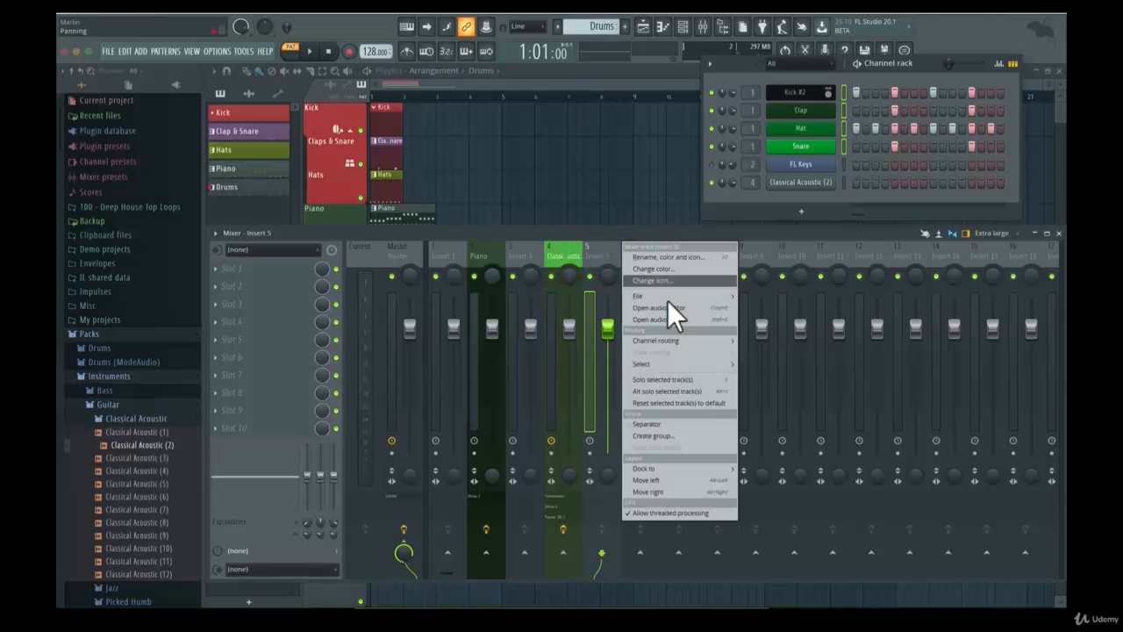
{"action": "mouse_move", "coordinate": [694, 340]}
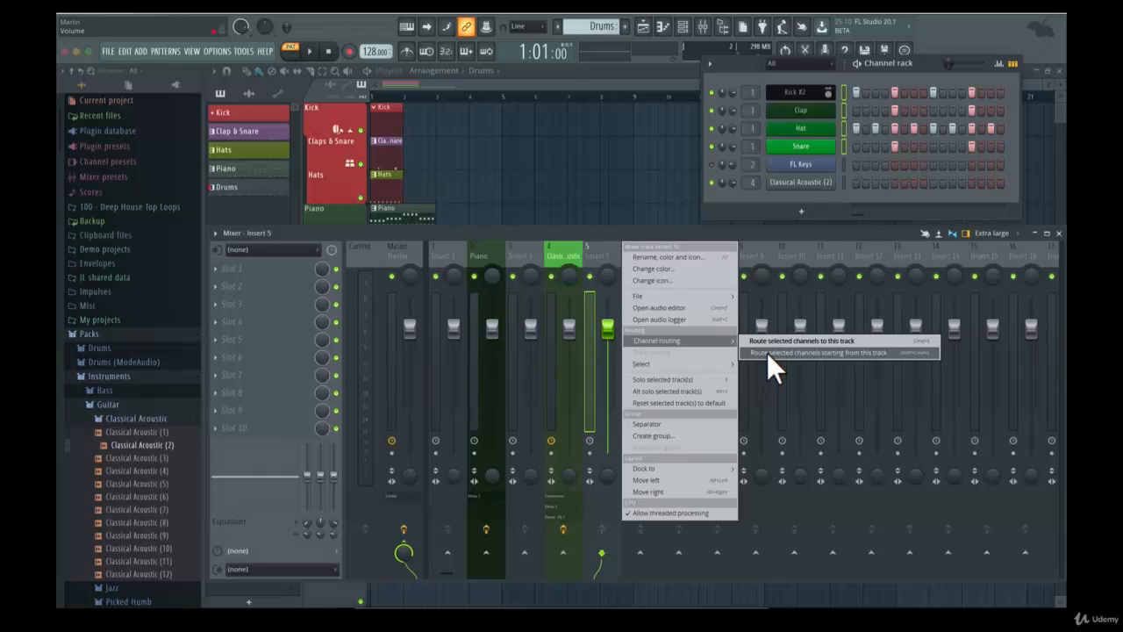
{"action": "left_click", "coordinate": [767, 353]}
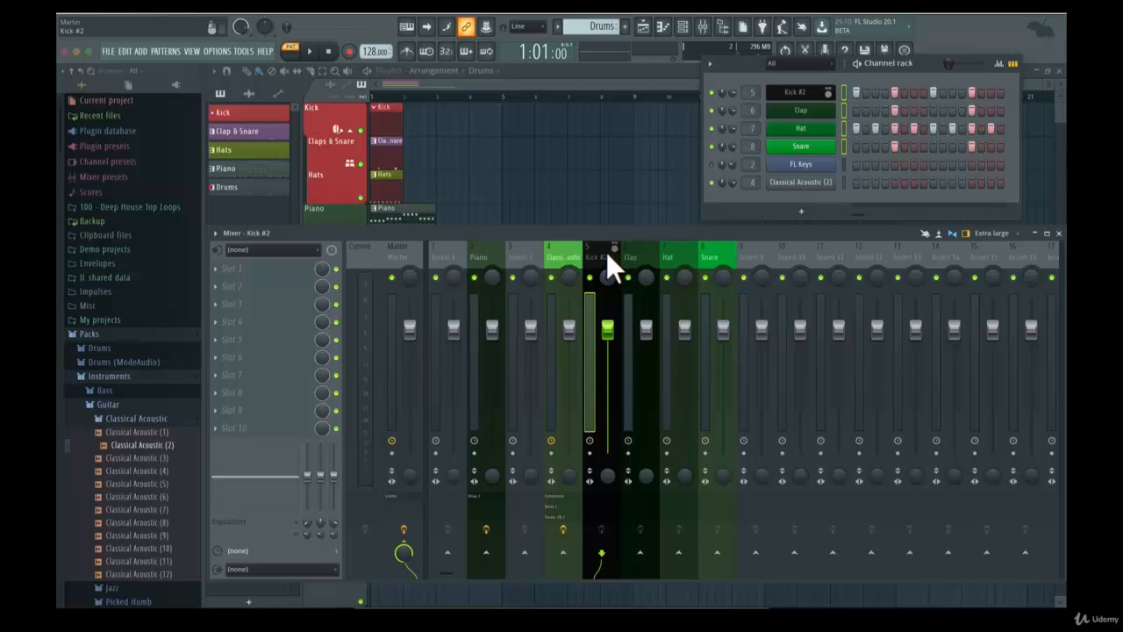
Step: Move the mixer up slightly and load Fruity Reeverb 2 into the Snare track's first effect slot
{"action": "left_click", "coordinate": [716, 257]}
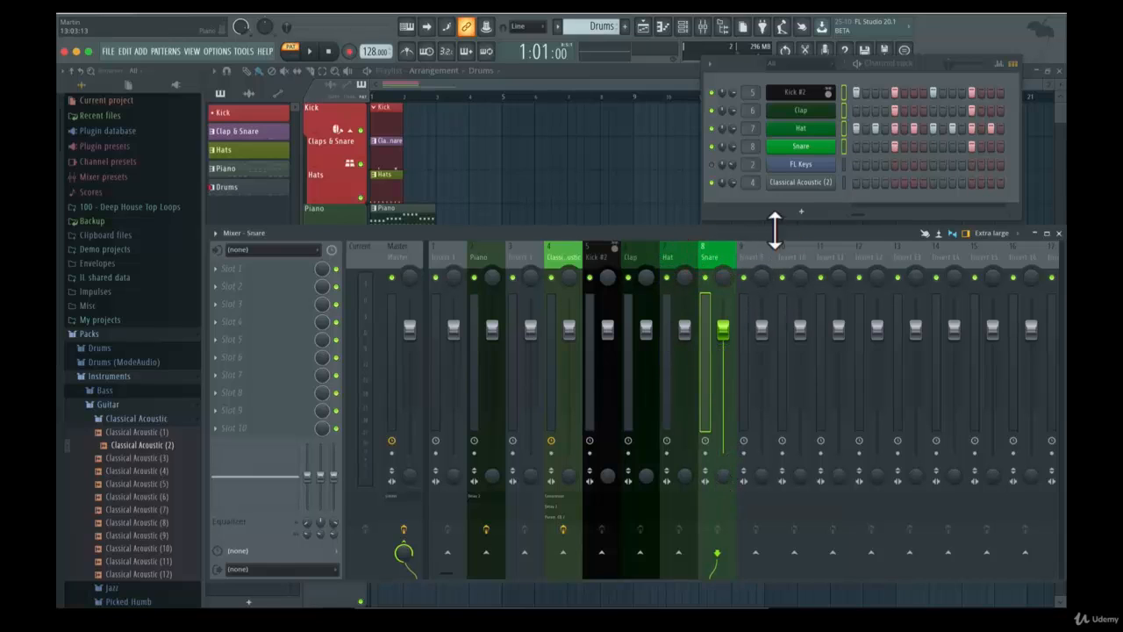
{"action": "left_click_drag", "start_coordinate": [768, 226], "coordinate": [792, 209]}
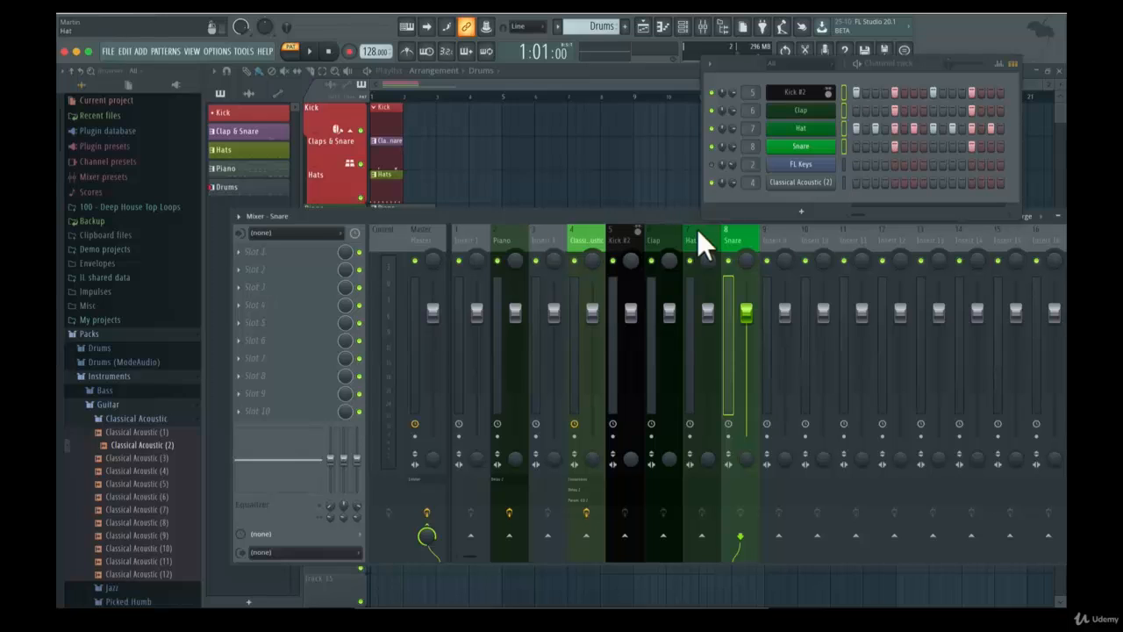
{"action": "left_click", "coordinate": [240, 261]}
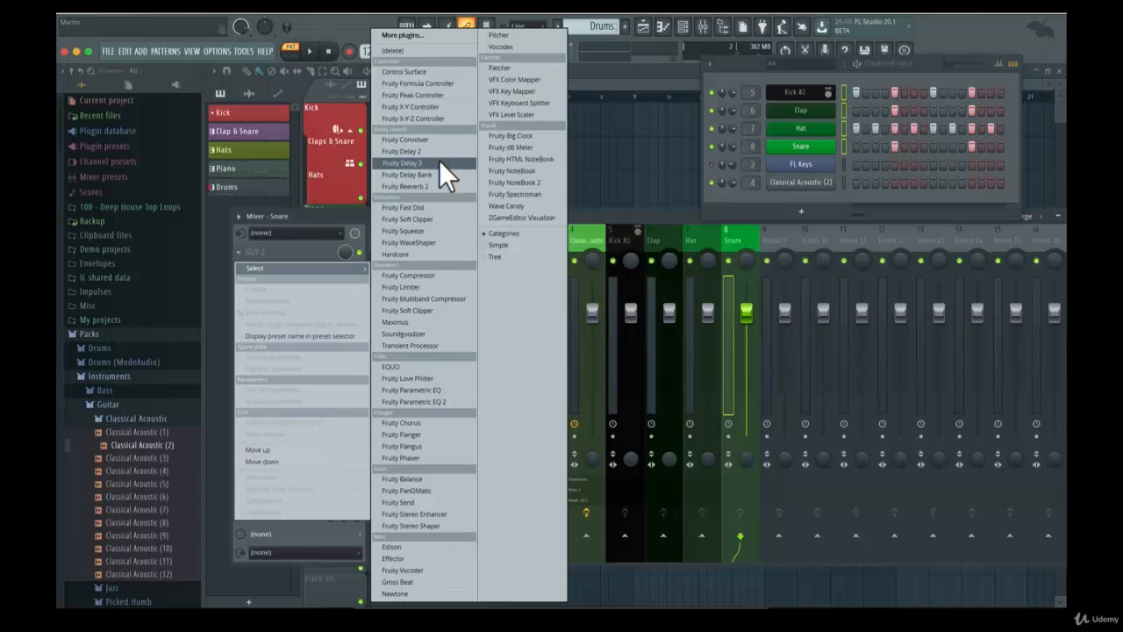
{"action": "left_click", "coordinate": [432, 186]}
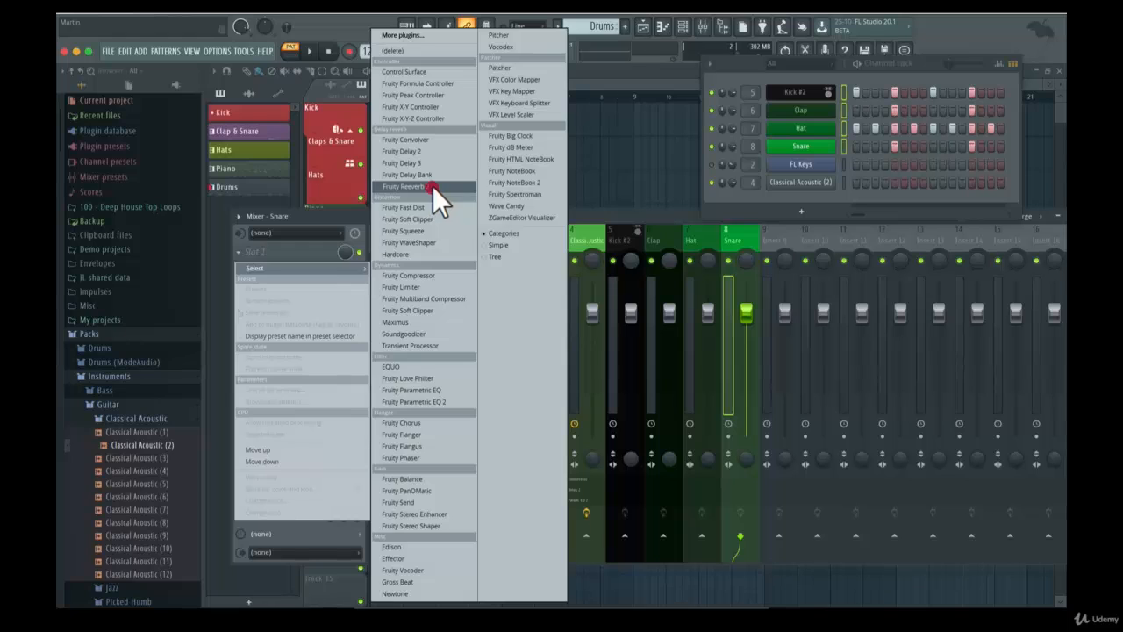
Step: Play the drum pattern to hear the reverb on the Snare track, stop playback and close the plugin window
{"action": "key", "text": "space"}
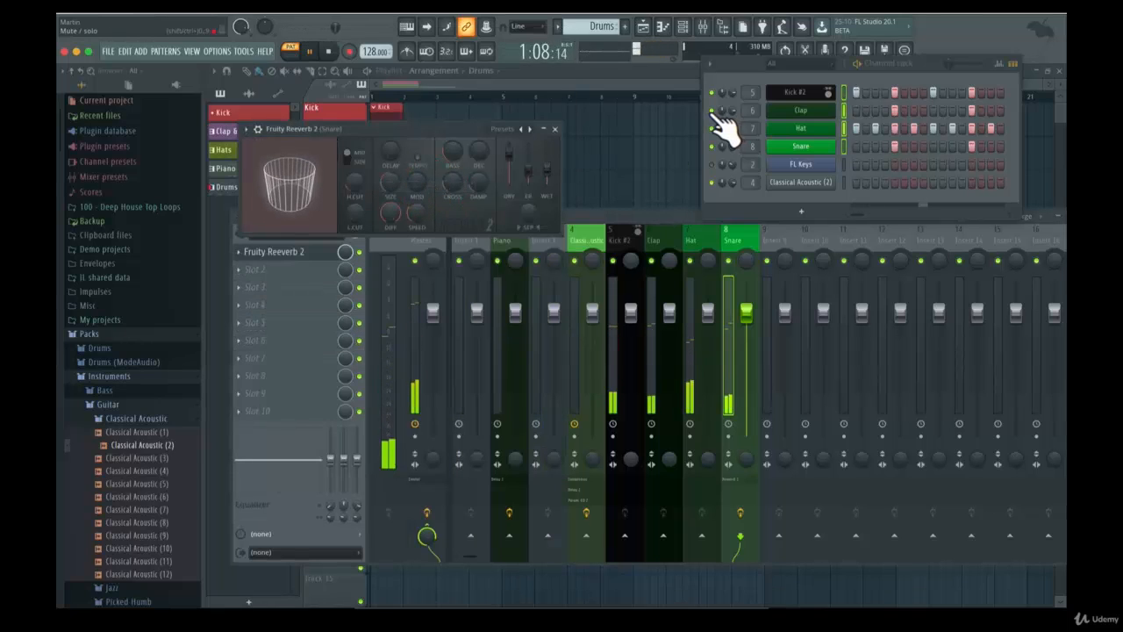
{"action": "key", "text": "space"}
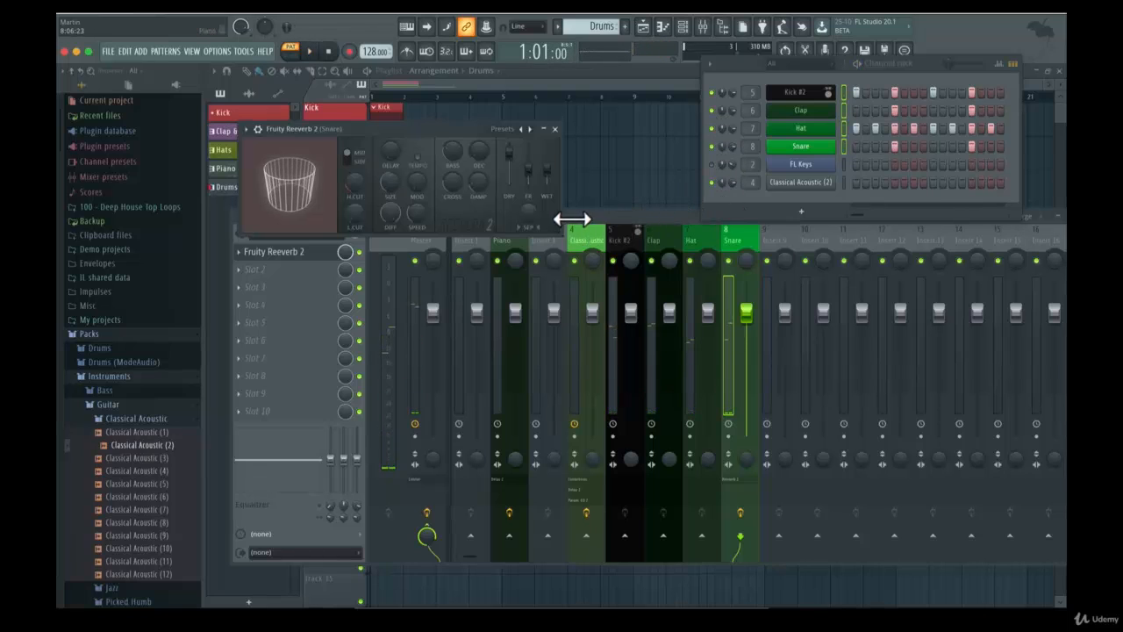
{"action": "left_click", "coordinate": [425, 133]}
{"action": "left_click", "coordinate": [556, 129]}
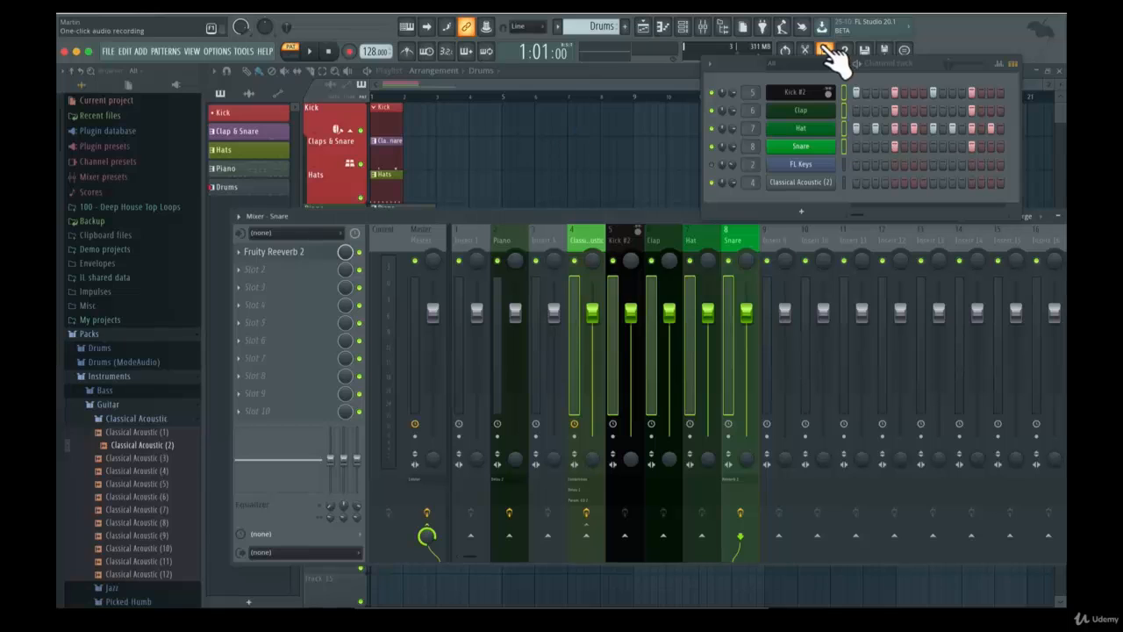
Step: View the track routing options for the selected mixer tracks 4 to 8 and dismiss them without choosing one
{"action": "right_click", "coordinate": [760, 234]}
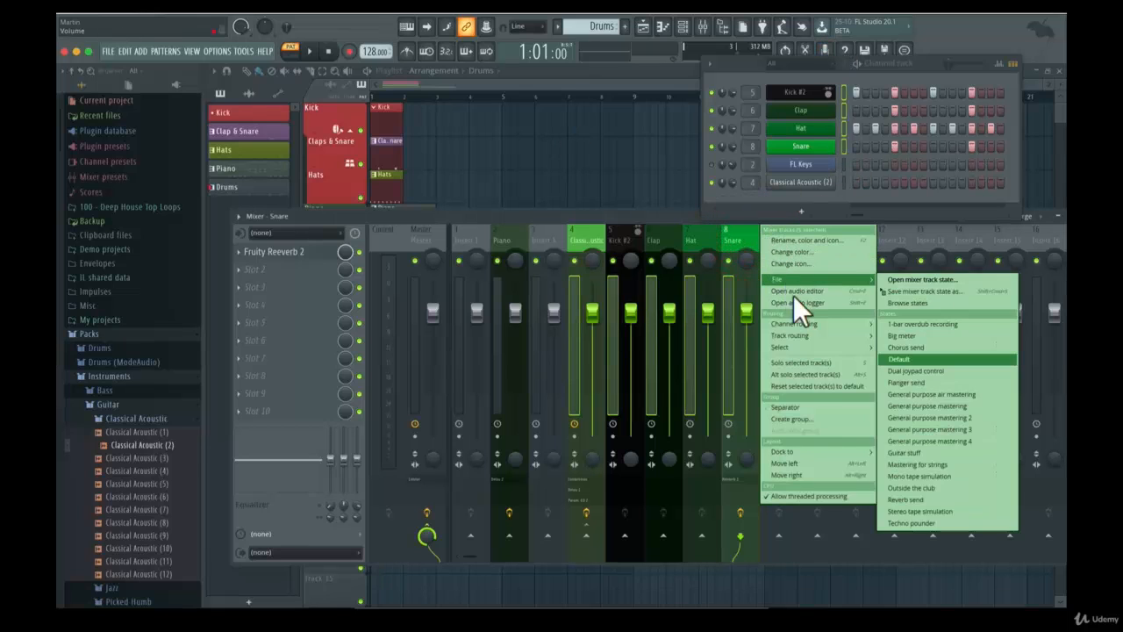
{"action": "mouse_move", "coordinate": [823, 336]}
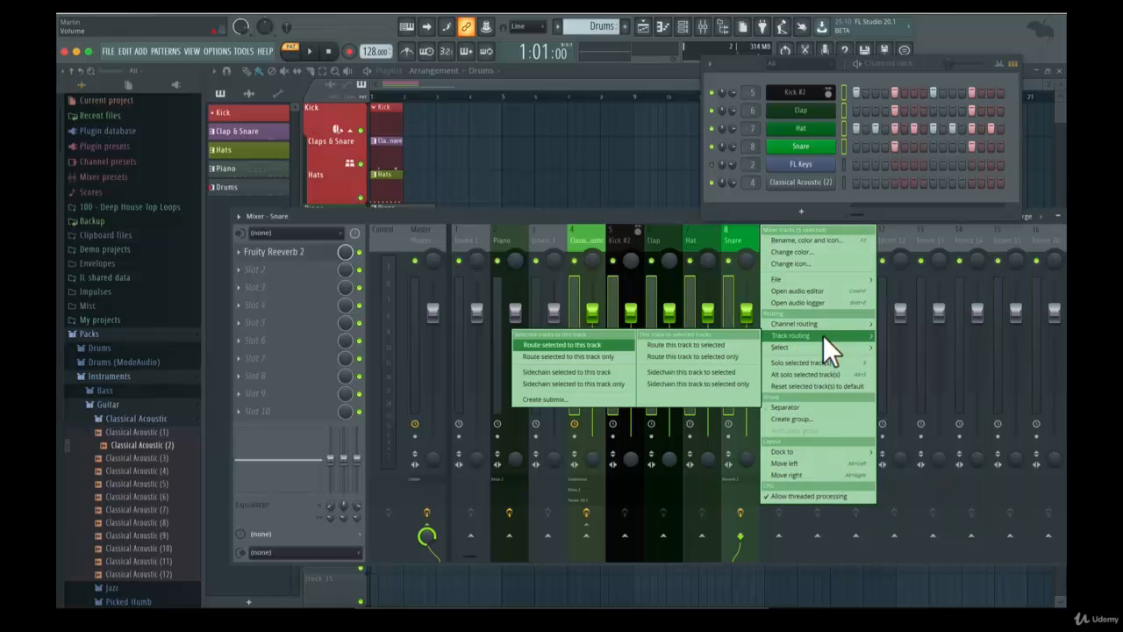
{"action": "left_click", "coordinate": [907, 237]}
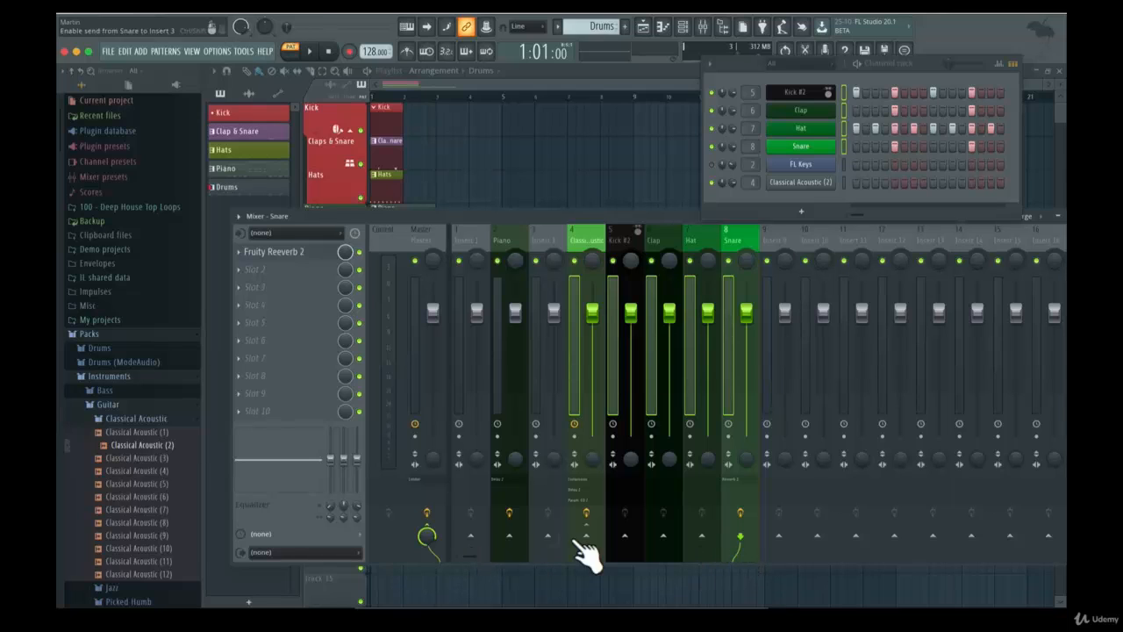
Step: Inspect the drum tracks' routing and remove the Hat, Kick #2 and Clap sends to the Classical Acoustic track
{"action": "left_click", "coordinate": [707, 234]}
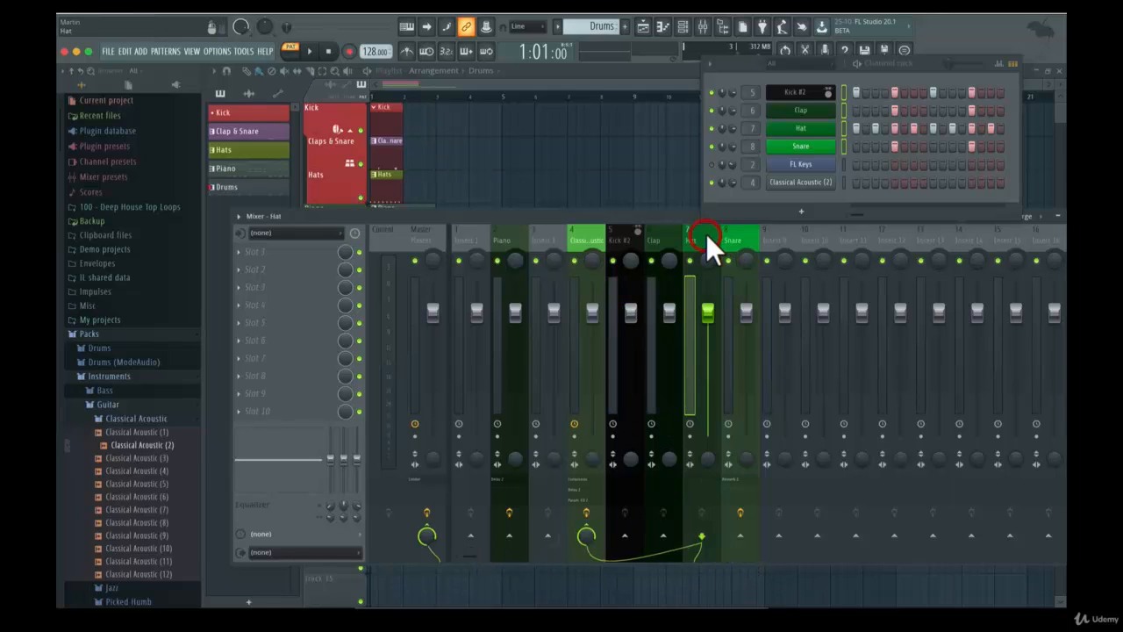
{"action": "left_click", "coordinate": [652, 237]}
{"action": "left_click", "coordinate": [626, 237]}
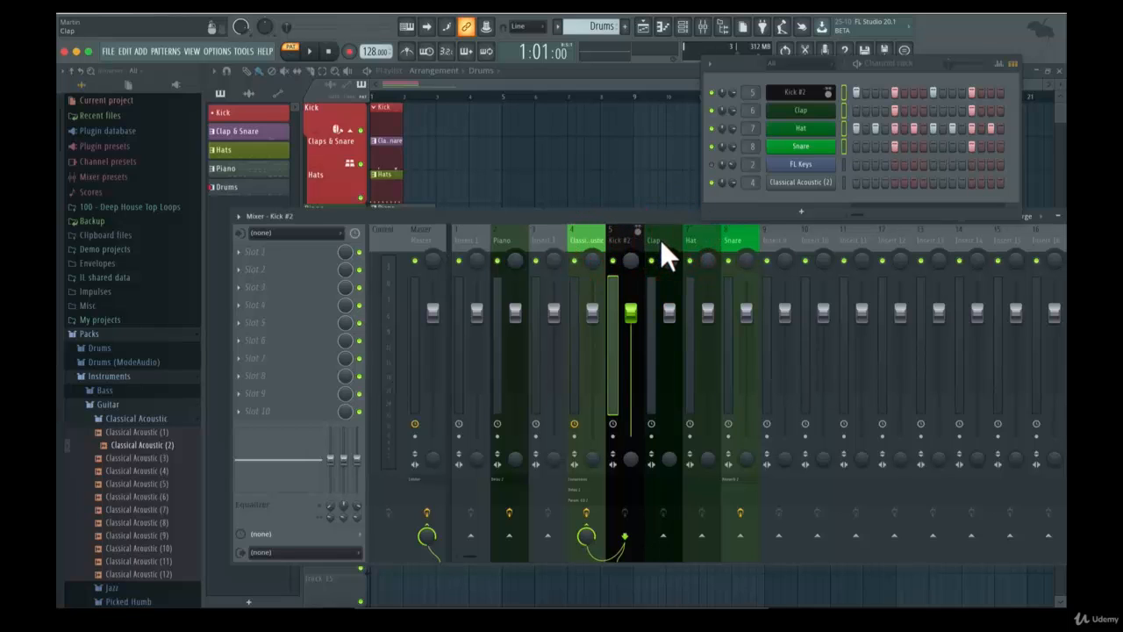
{"action": "left_click", "coordinate": [660, 240]}
{"action": "left_click", "coordinate": [694, 240]}
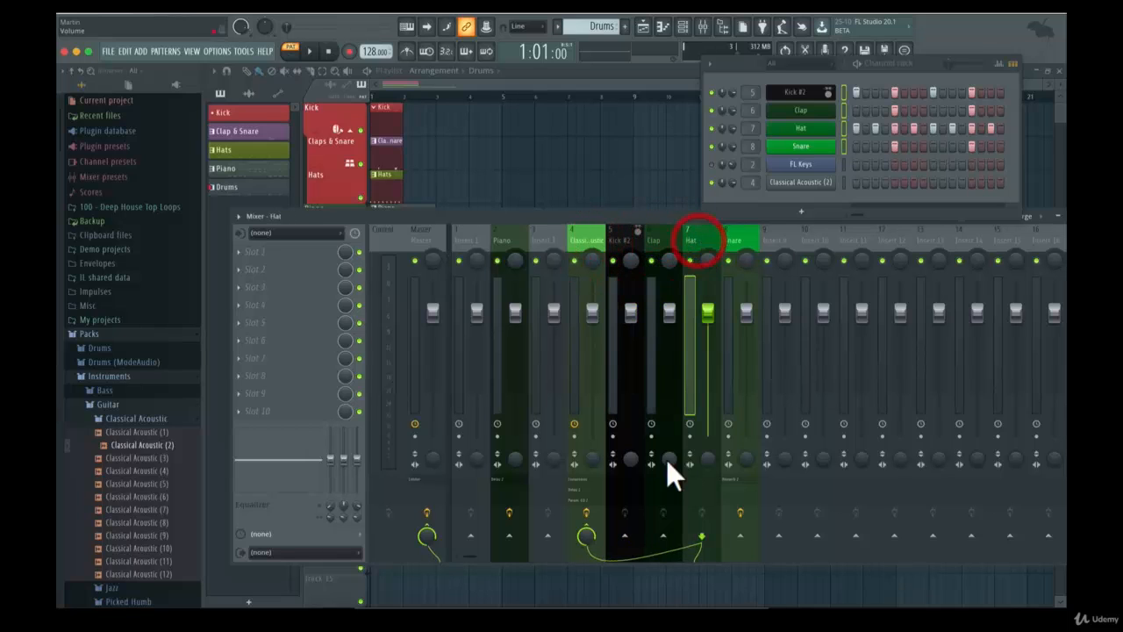
{"action": "left_click", "coordinate": [586, 535]}
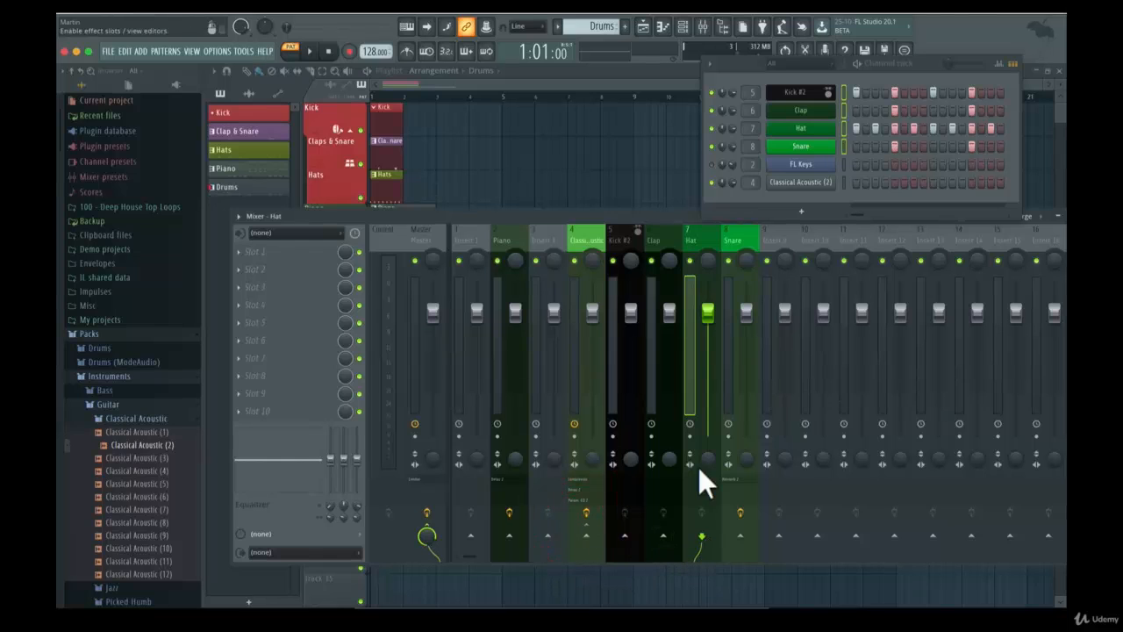
{"action": "left_click", "coordinate": [619, 236]}
{"action": "left_click", "coordinate": [602, 236]}
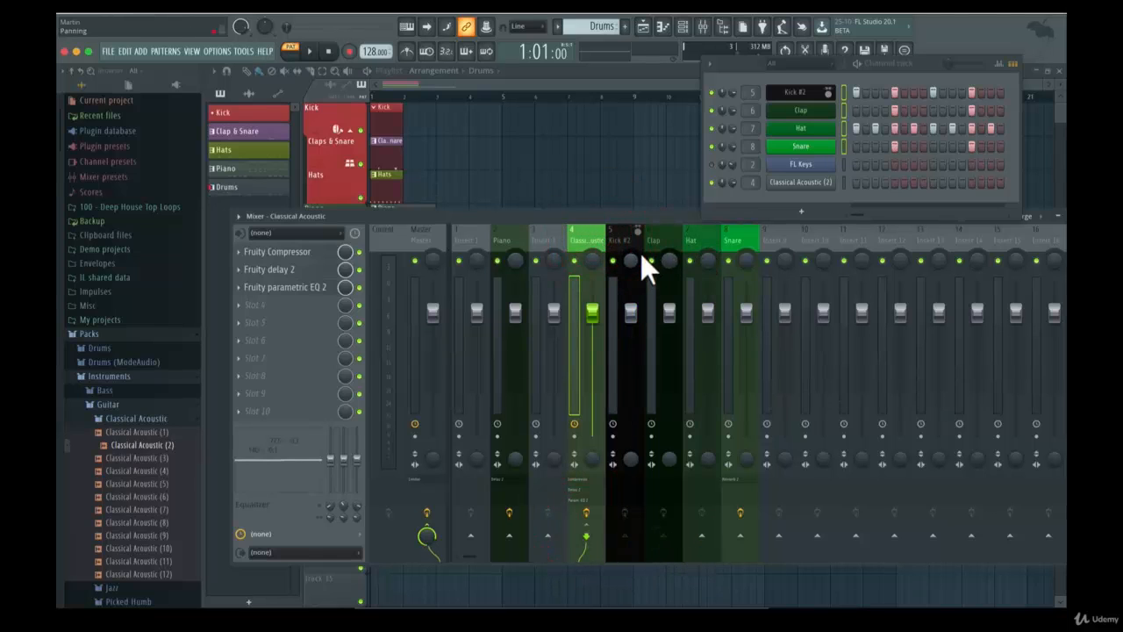
{"action": "left_click", "coordinate": [636, 247]}
{"action": "left_click", "coordinate": [586, 527]}
{"action": "left_click", "coordinate": [670, 233]}
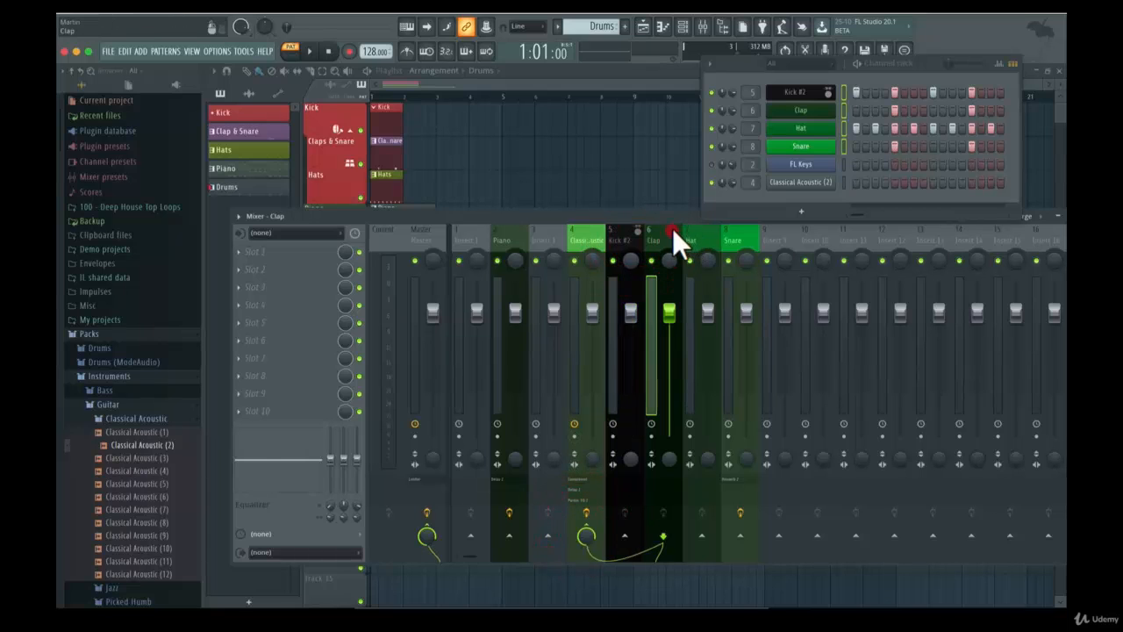
{"action": "left_click", "coordinate": [586, 527]}
{"action": "left_click", "coordinate": [702, 237]}
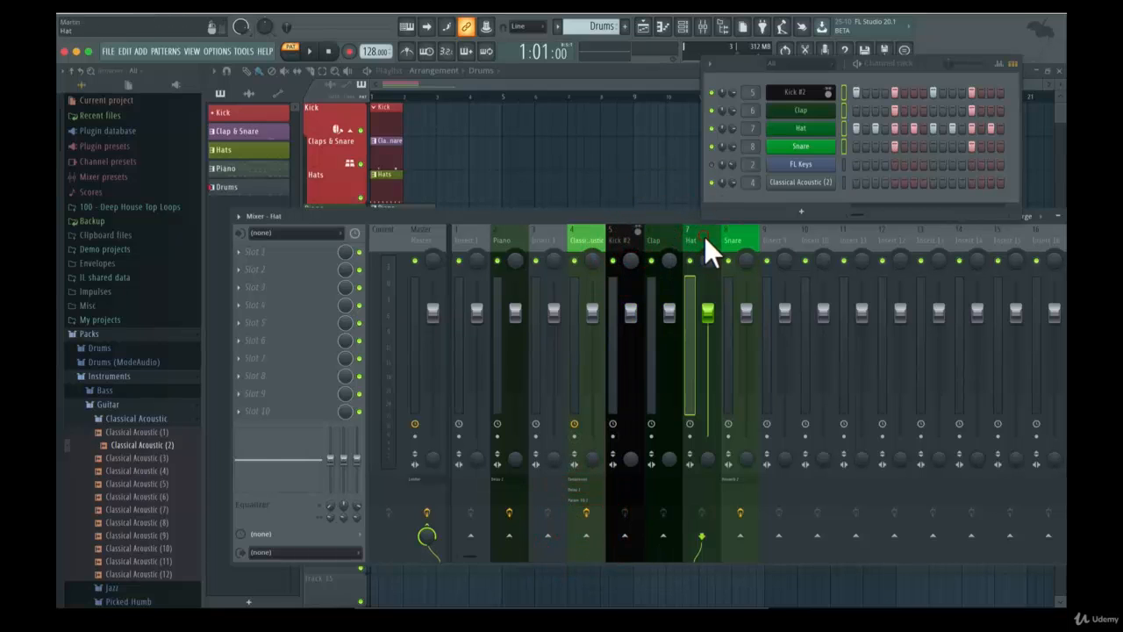
Step: Check the routing of the Classical Acoustic, Kick #2, Clap, Hat and Snare tracks one by one
{"action": "left_click", "coordinate": [656, 241]}
{"action": "left_click", "coordinate": [601, 236]}
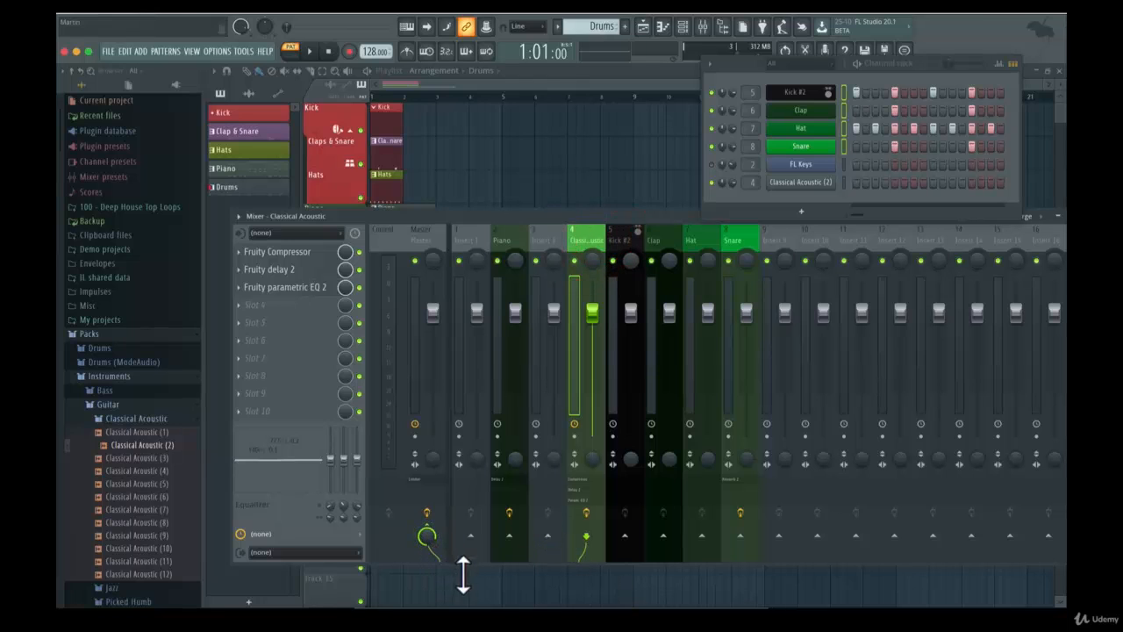
{"action": "left_click", "coordinate": [587, 537]}
{"action": "left_click", "coordinate": [628, 239]}
{"action": "left_click", "coordinate": [660, 239]}
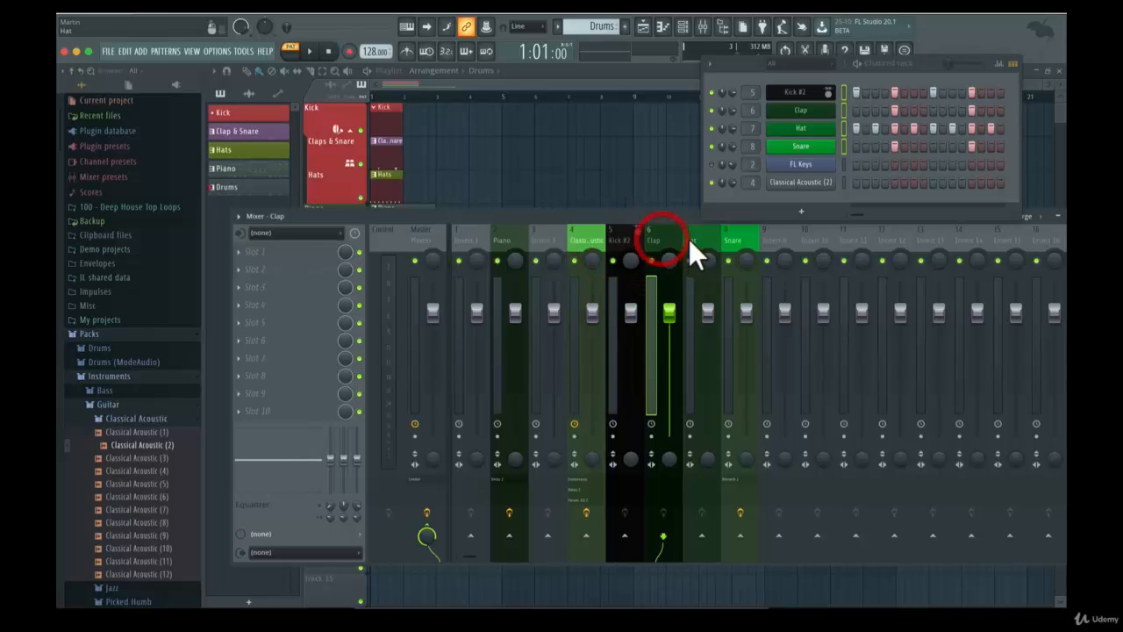
{"action": "left_click", "coordinate": [690, 239]}
{"action": "left_click", "coordinate": [746, 238]}
{"action": "left_click", "coordinate": [697, 237]}
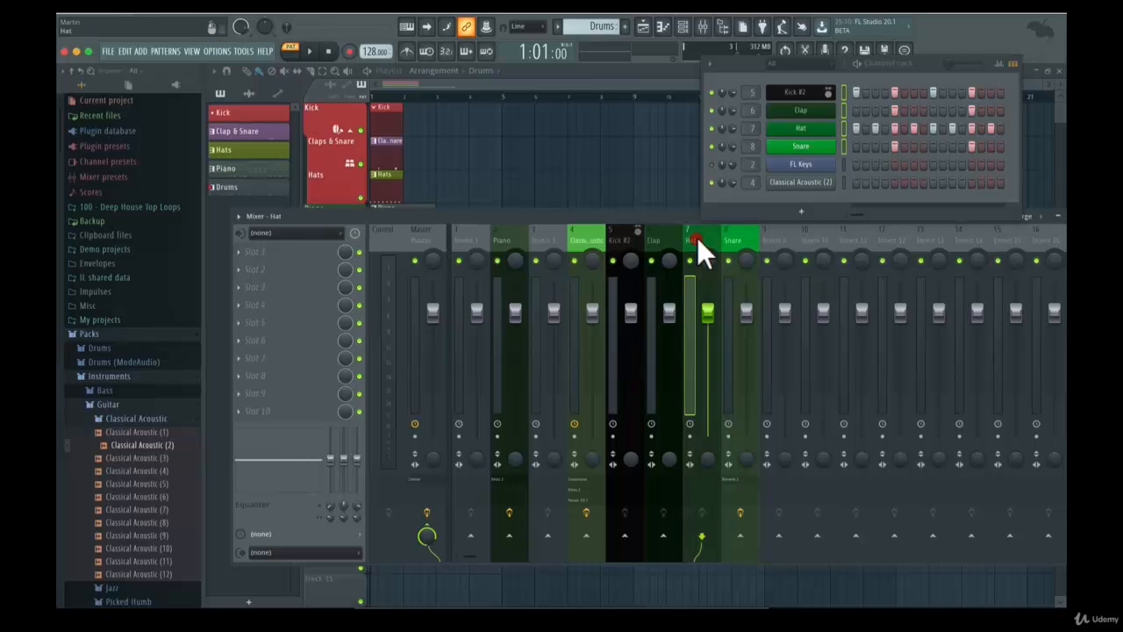
{"action": "left_click", "coordinate": [734, 237]}
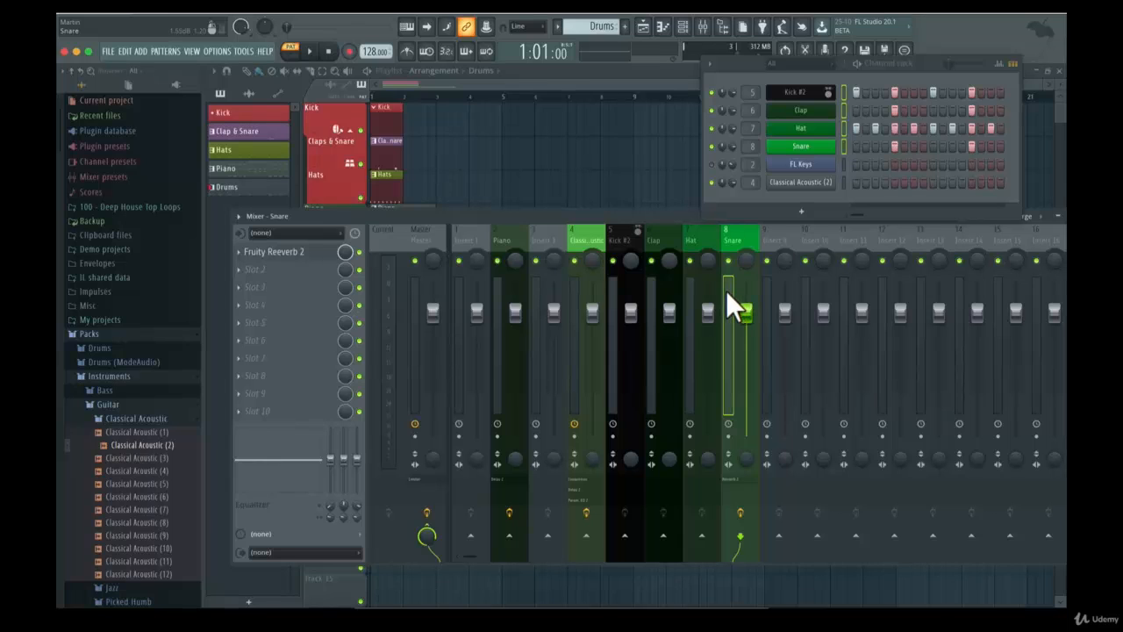
Step: Select the Kick #2, Clap, Hat and Snare mixer tracks together and route them to Insert 1 only
{"action": "left_click_drag", "start_coordinate": [726, 290], "coordinate": [597, 301]}
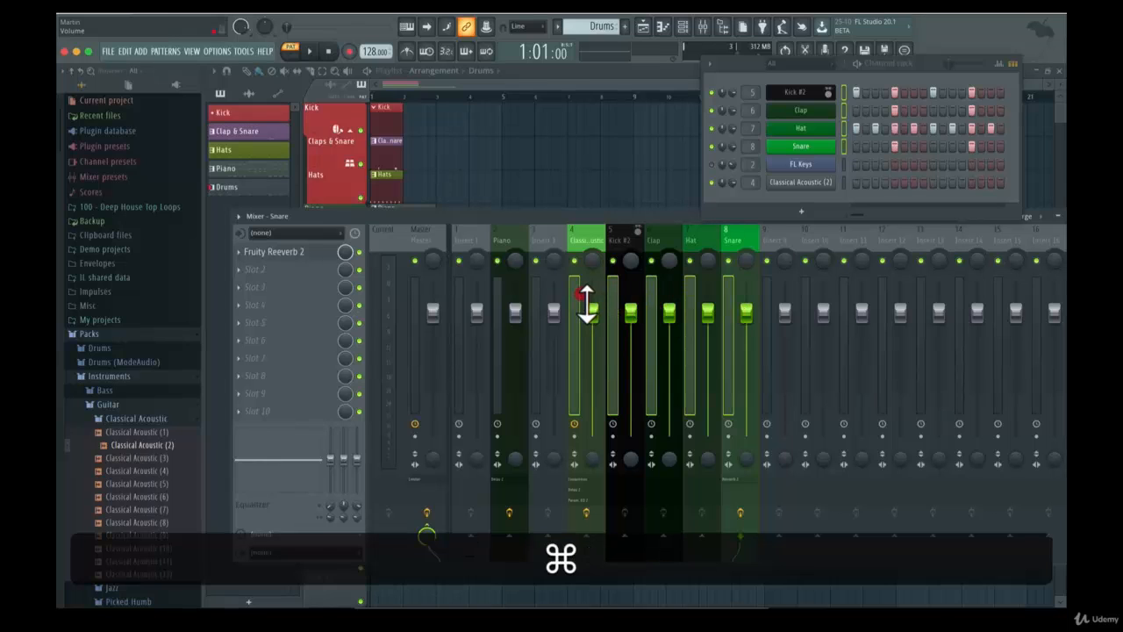
{"action": "left_click", "coordinate": [577, 298]}
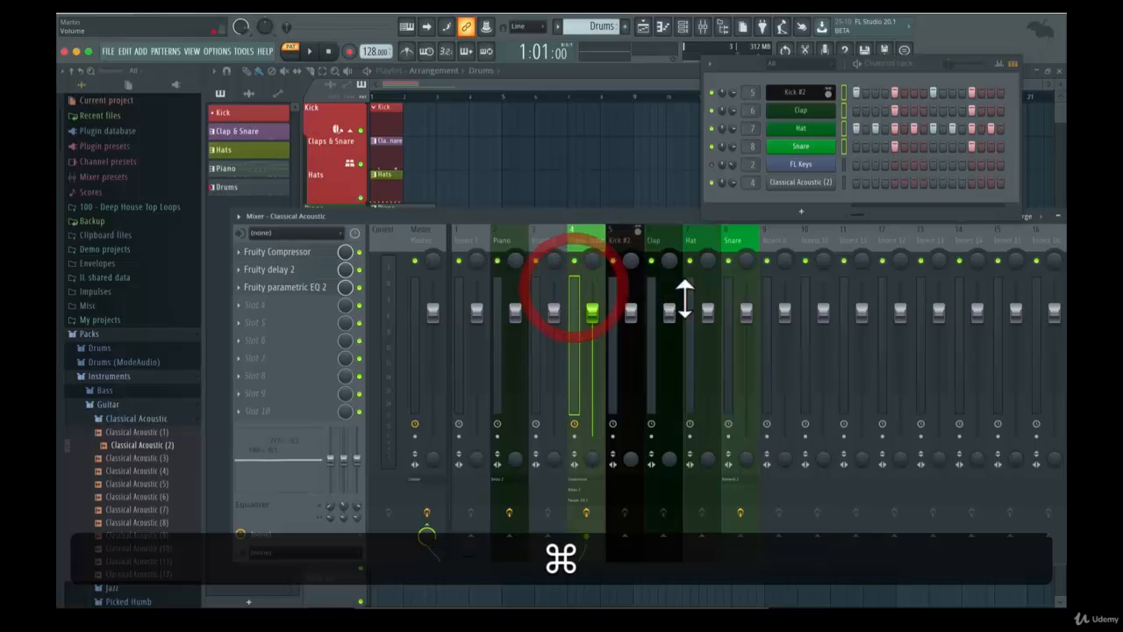
{"action": "left_click_drag", "start_coordinate": [733, 297], "coordinate": [636, 303]}
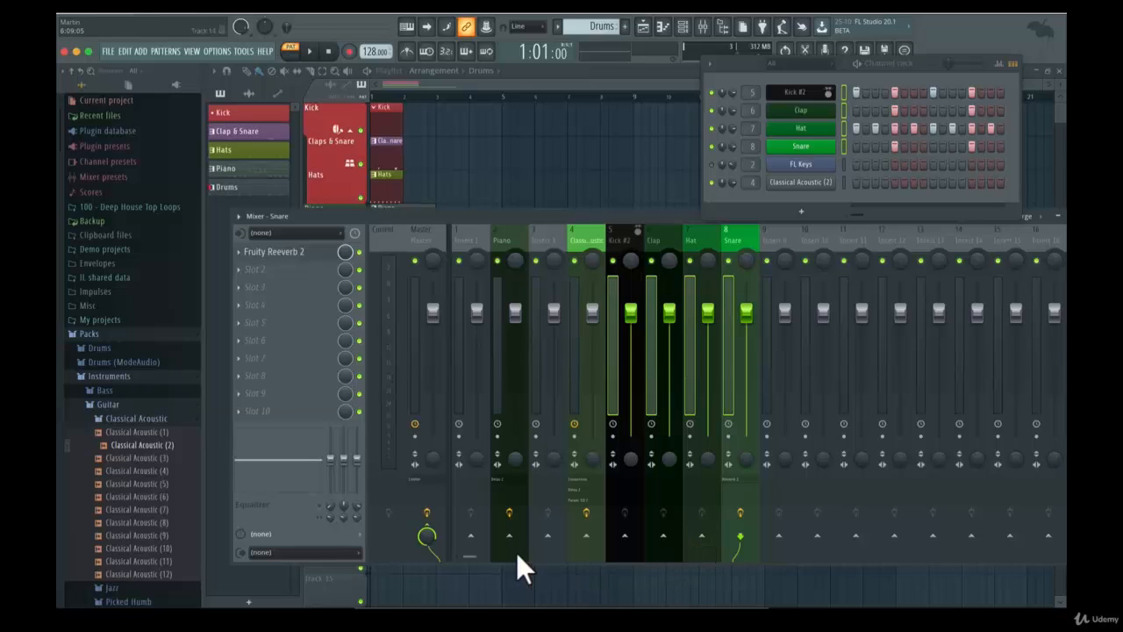
{"action": "left_click", "coordinate": [470, 535]}
{"action": "right_click", "coordinate": [470, 532]}
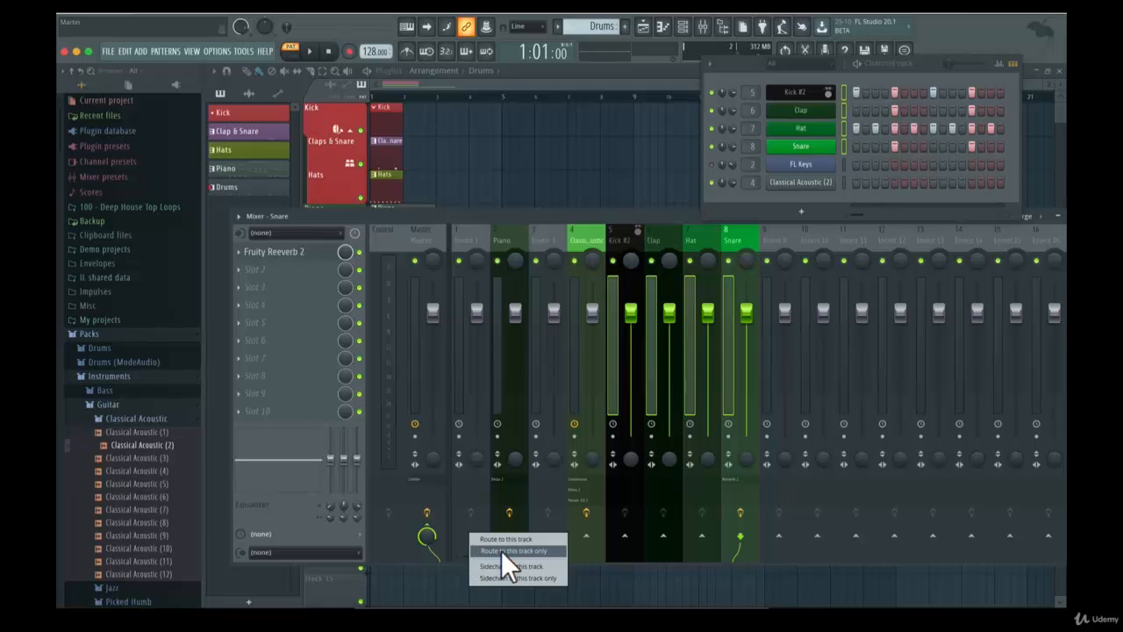
{"action": "left_click", "coordinate": [501, 550]}
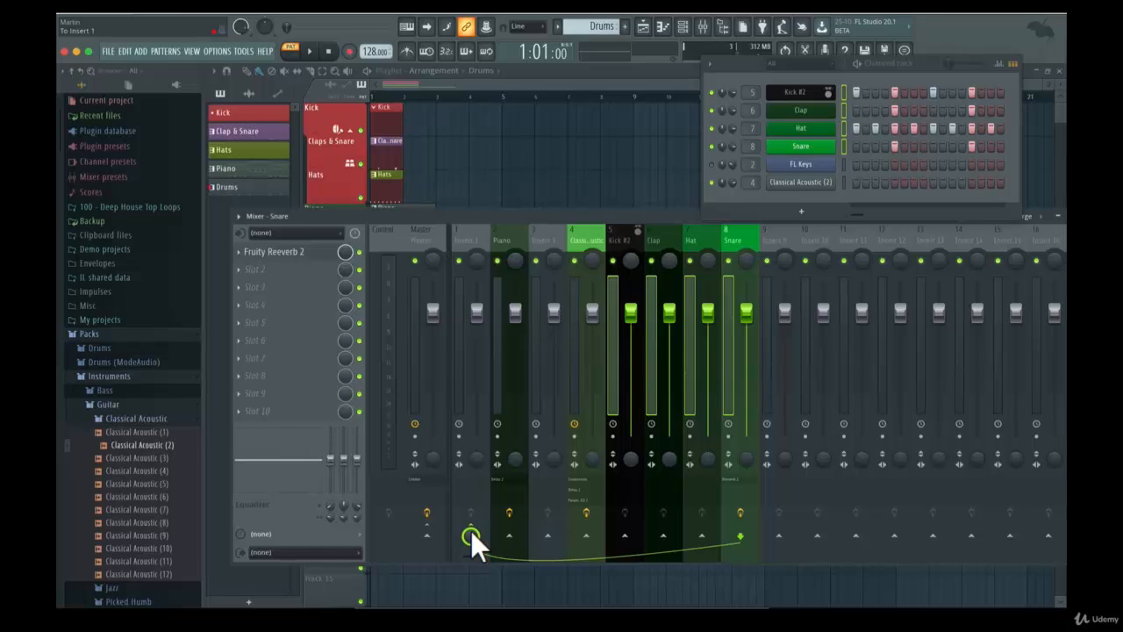
Step: Inspect the effect slots of the Insert 1, Classical Acoustic and Piano mixer tracks
{"action": "left_click", "coordinate": [464, 235]}
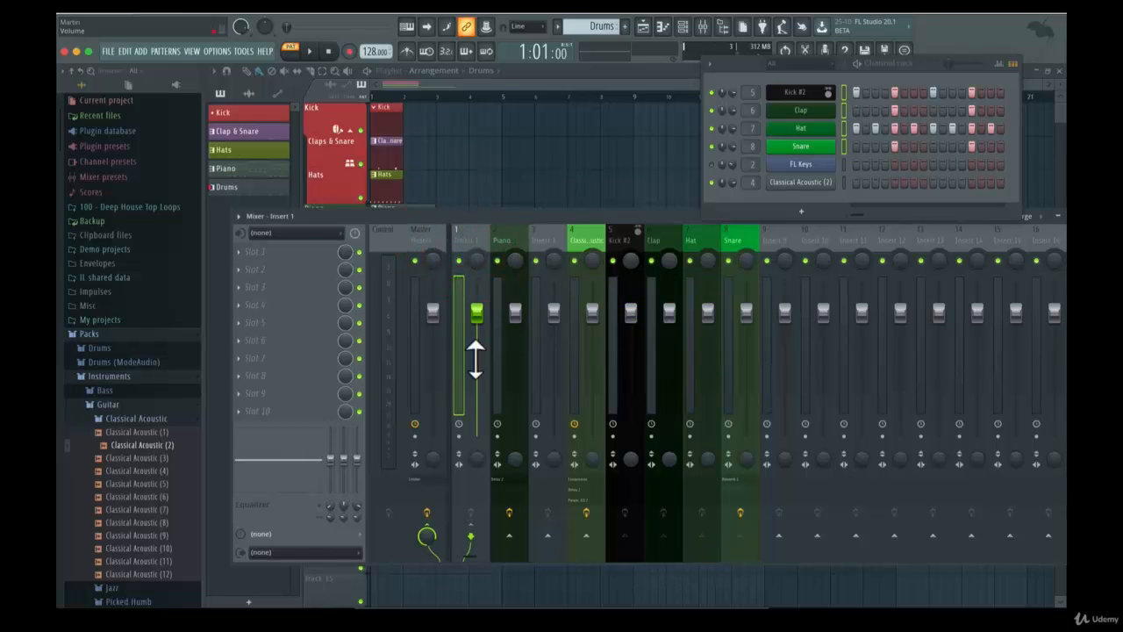
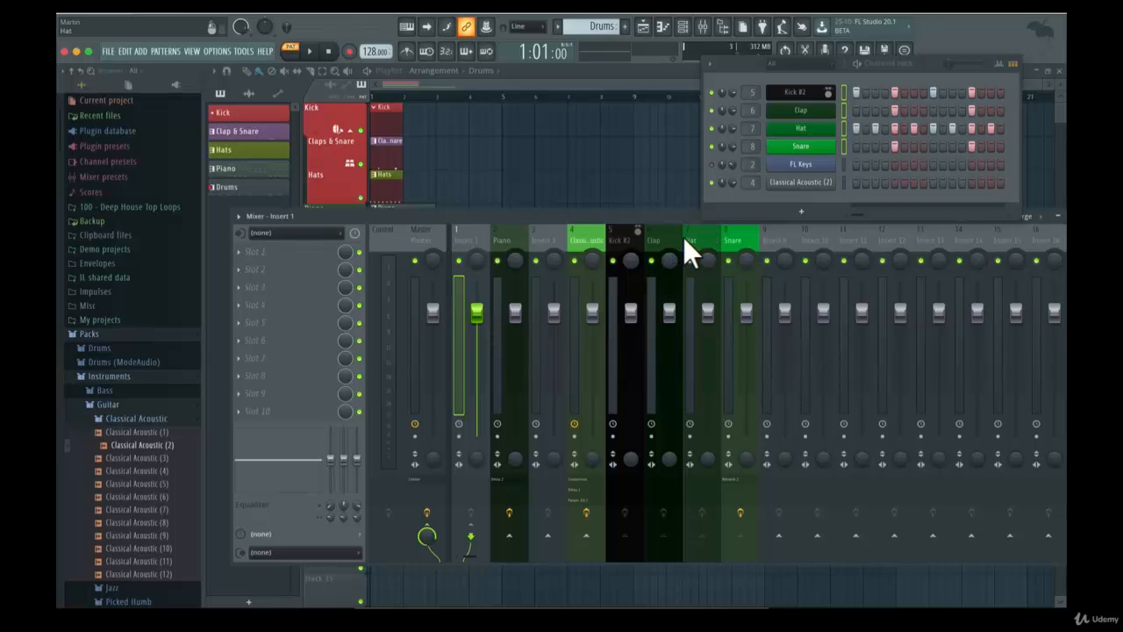
{"action": "left_click", "coordinate": [605, 217]}
{"action": "left_click", "coordinate": [571, 234]}
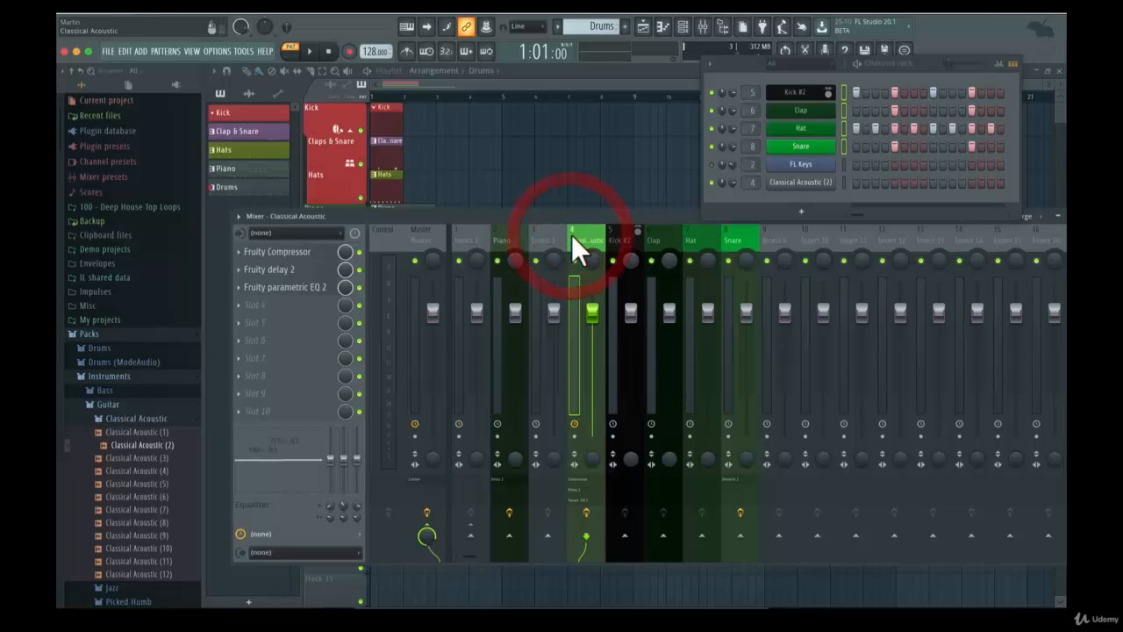
{"action": "left_click", "coordinate": [507, 233]}
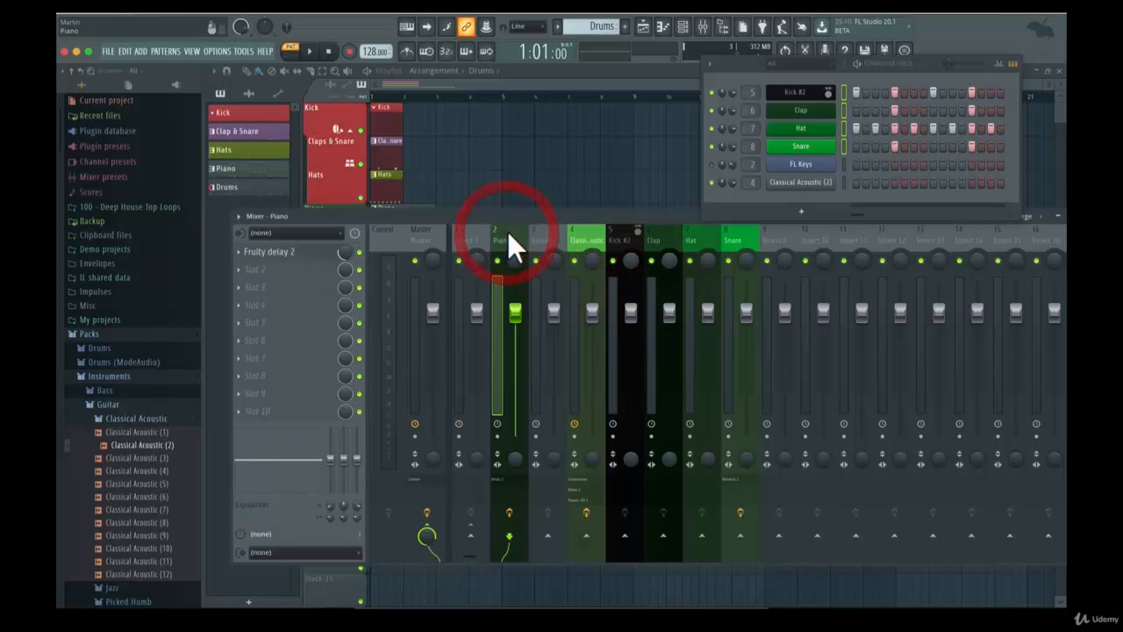
Step: Set the drum tracks apart in the mixer with separators before Kick #2 and before Insert 9
{"action": "left_click", "coordinate": [621, 237]}
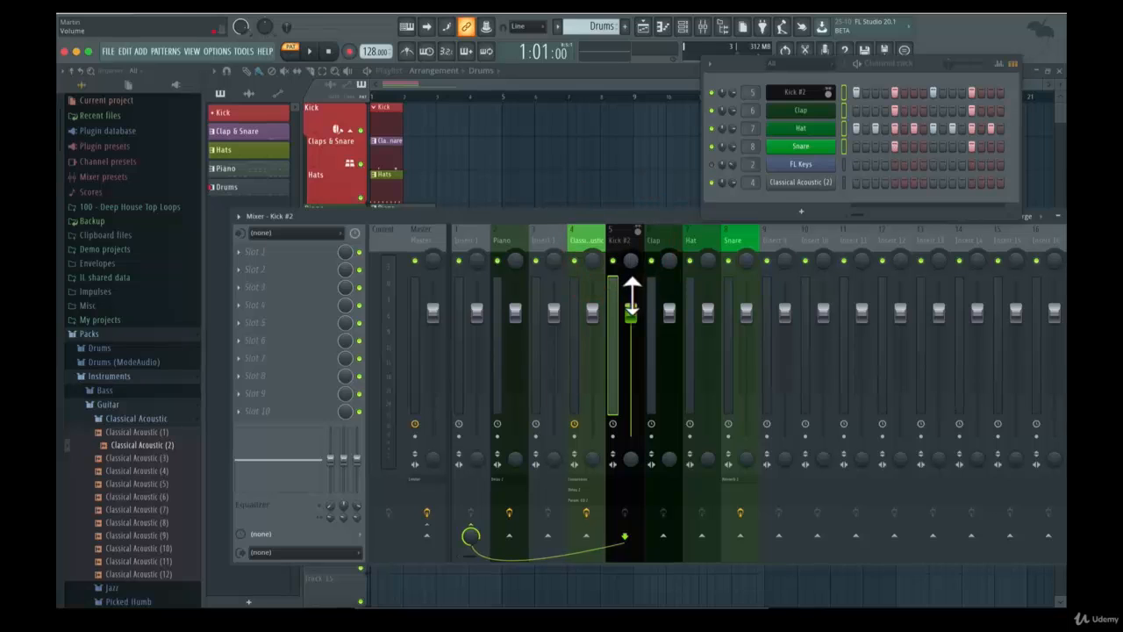
{"action": "right_click", "coordinate": [613, 236]}
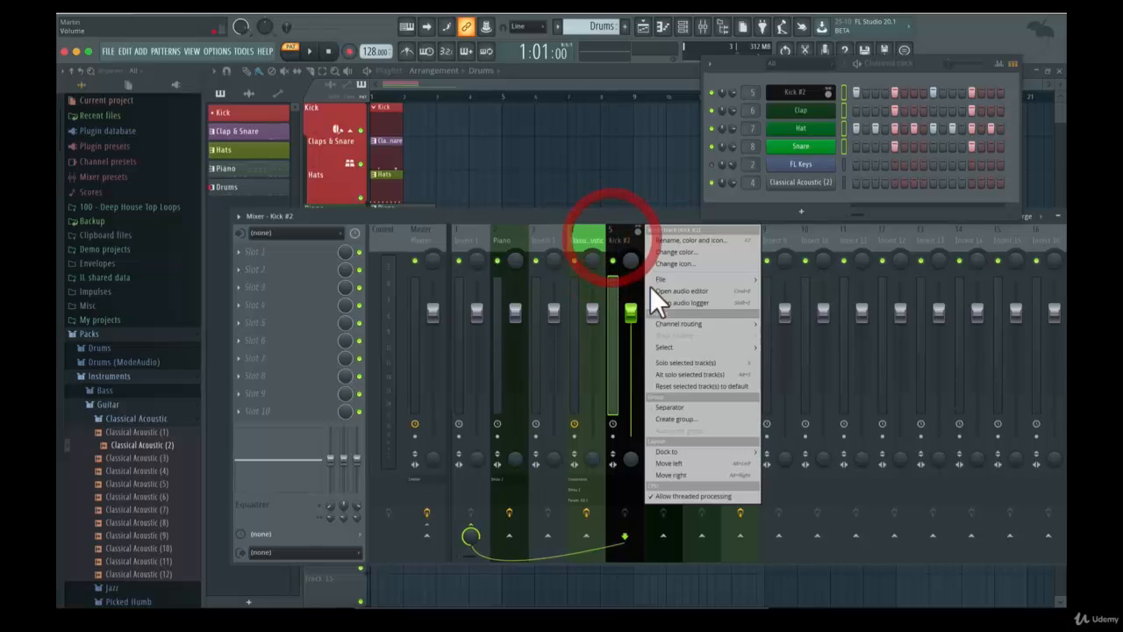
{"action": "left_click", "coordinate": [687, 408]}
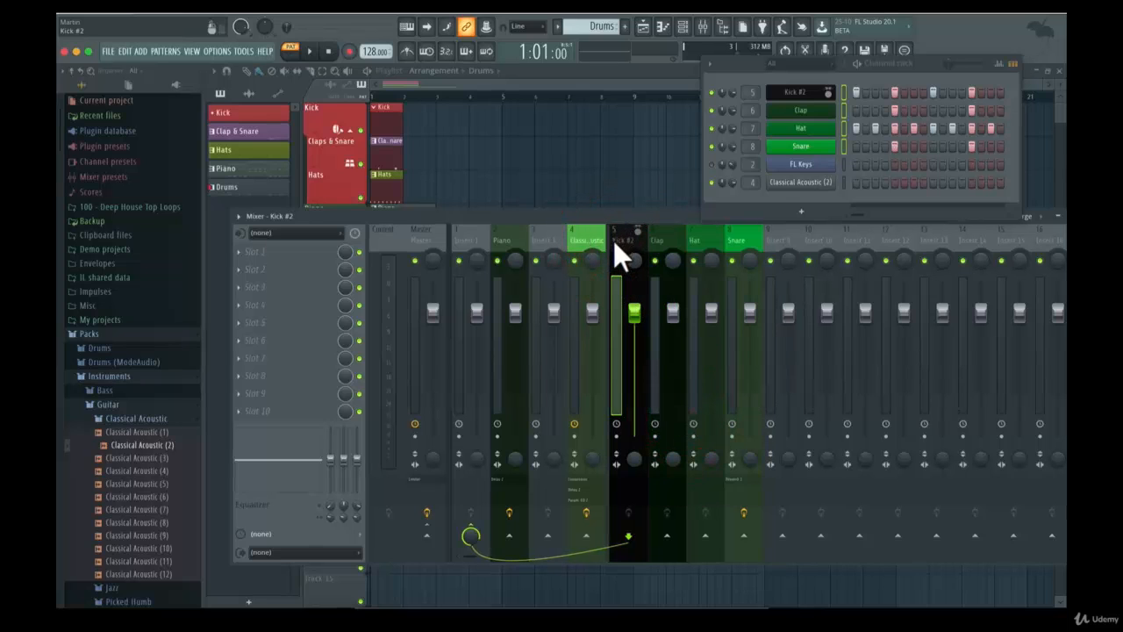
{"action": "right_click", "coordinate": [750, 235]}
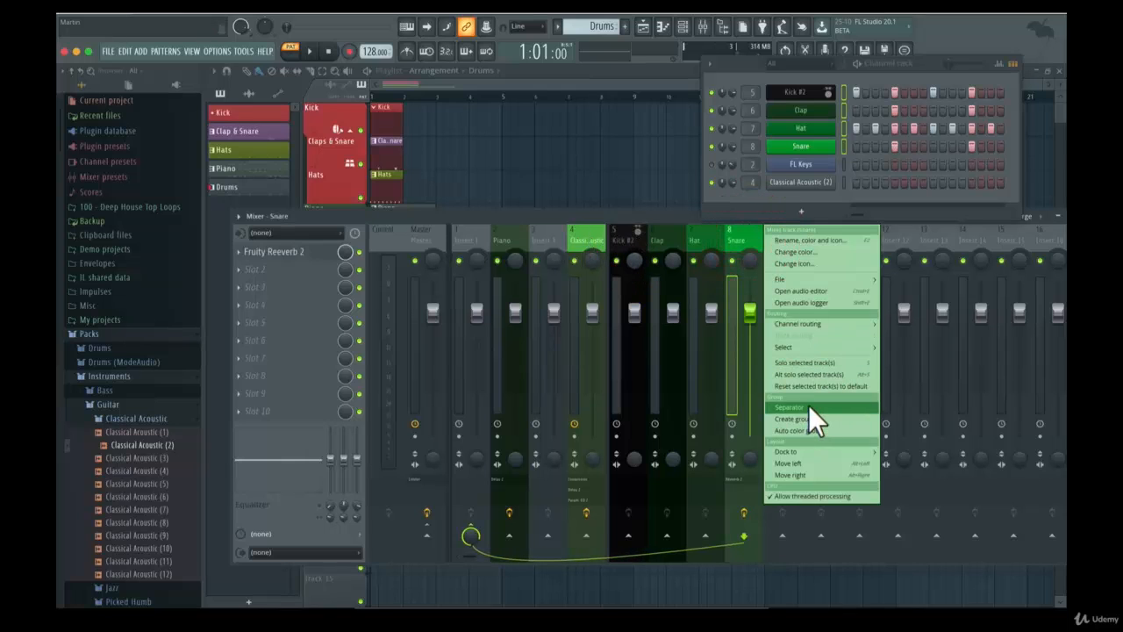
{"action": "left_click", "coordinate": [808, 408]}
{"action": "right_click", "coordinate": [771, 236]}
{"action": "left_click", "coordinate": [848, 409]}
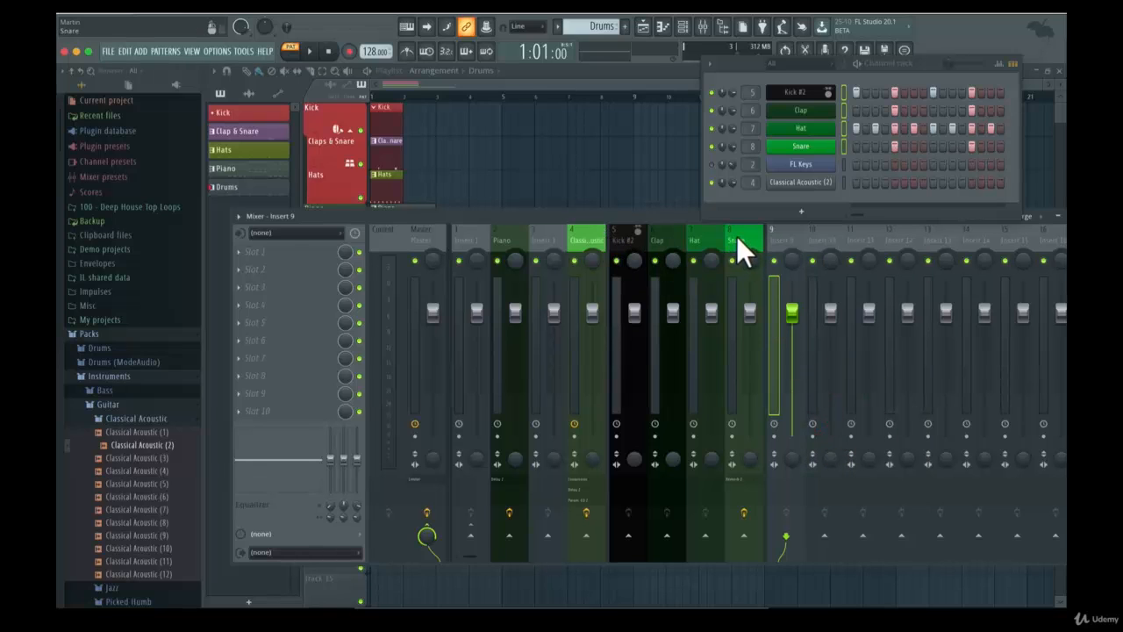
{"action": "mouse_move", "coordinate": [736, 236]}
{"action": "left_mouse_down"}
{"action": "mouse_move", "coordinate": [634, 241]}
{"action": "mouse_move", "coordinate": [744, 237]}
{"action": "left_mouse_up"}
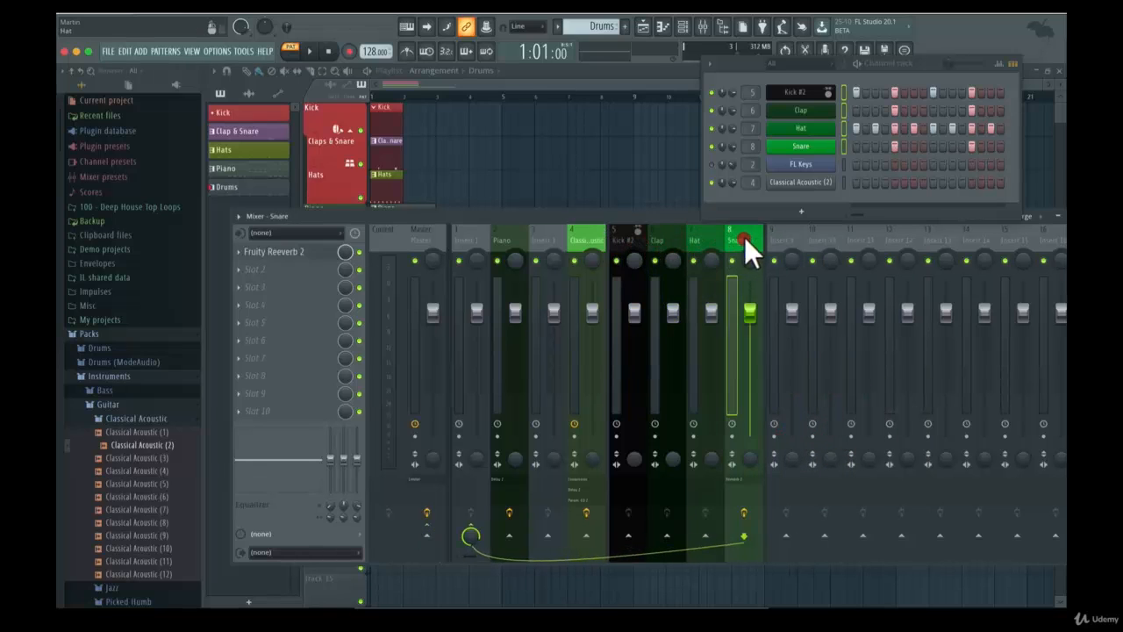
Step: Lower the Kick #2 track's volume to -1.4 dB, and try its panning and mute controls
{"action": "left_click", "coordinate": [630, 241]}
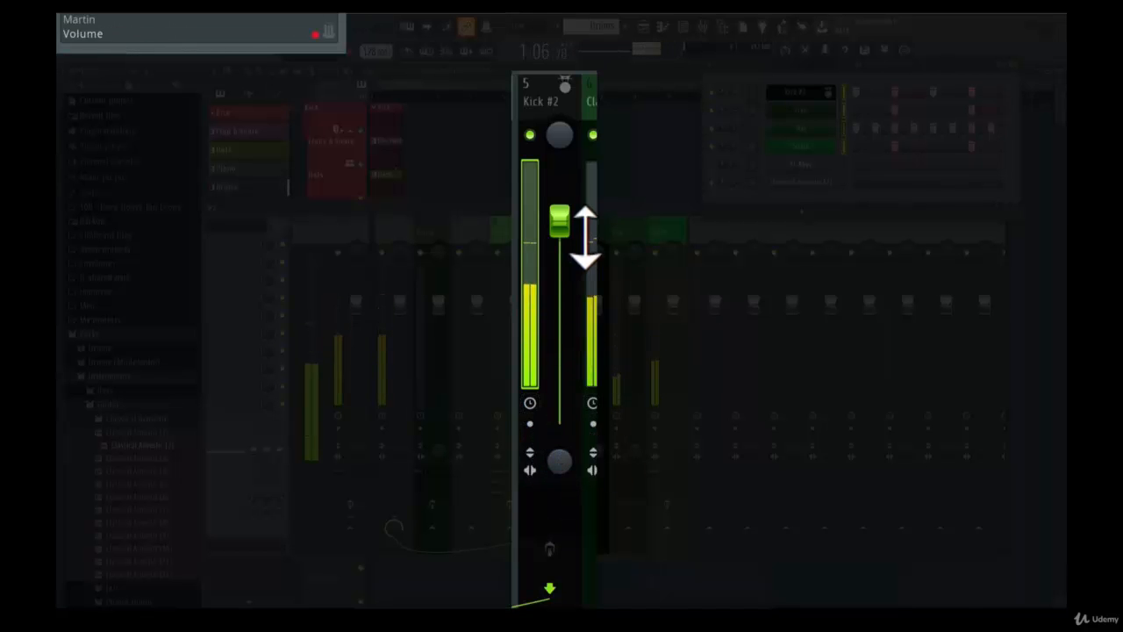
{"action": "mouse_move", "coordinate": [564, 225]}
{"action": "left_mouse_down"}
{"action": "mouse_move", "coordinate": [564, 375]}
{"action": "mouse_move", "coordinate": [564, 233]}
{"action": "left_mouse_up"}
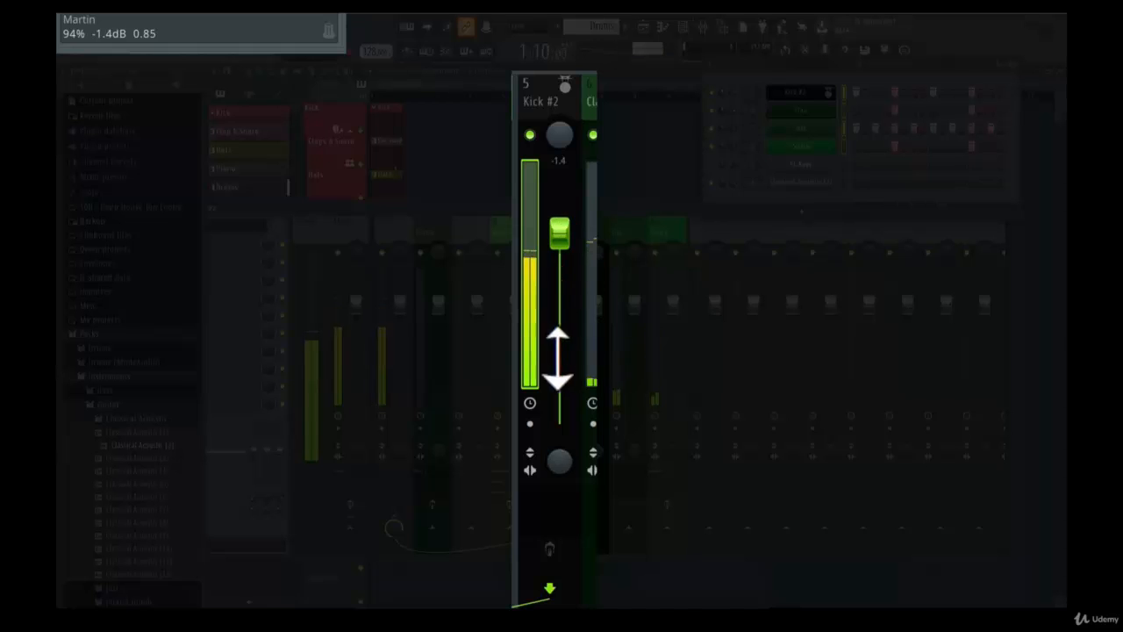
{"action": "mouse_move", "coordinate": [562, 118]}
{"action": "left_mouse_down"}
{"action": "mouse_move", "coordinate": [562, 74]}
{"action": "mouse_move", "coordinate": [562, 143]}
{"action": "mouse_move", "coordinate": [563, 119]}
{"action": "left_mouse_up"}
{"action": "left_click", "coordinate": [529, 134]}
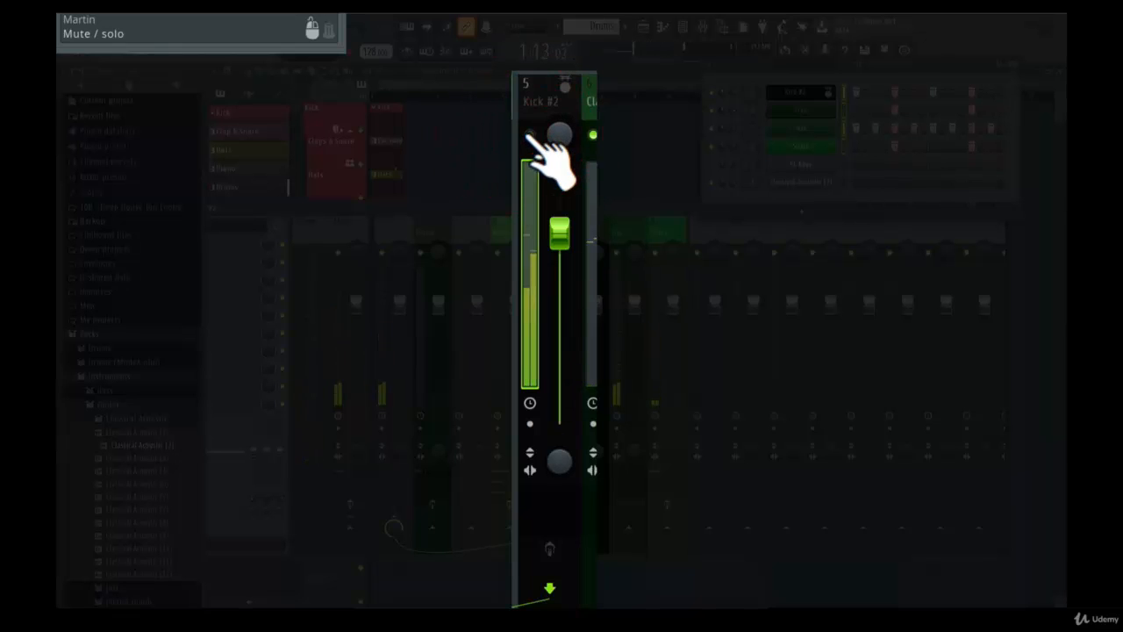
Step: Try a 100 ms track latency on Kick #2 and reset it
{"action": "left_click", "coordinate": [530, 404]}
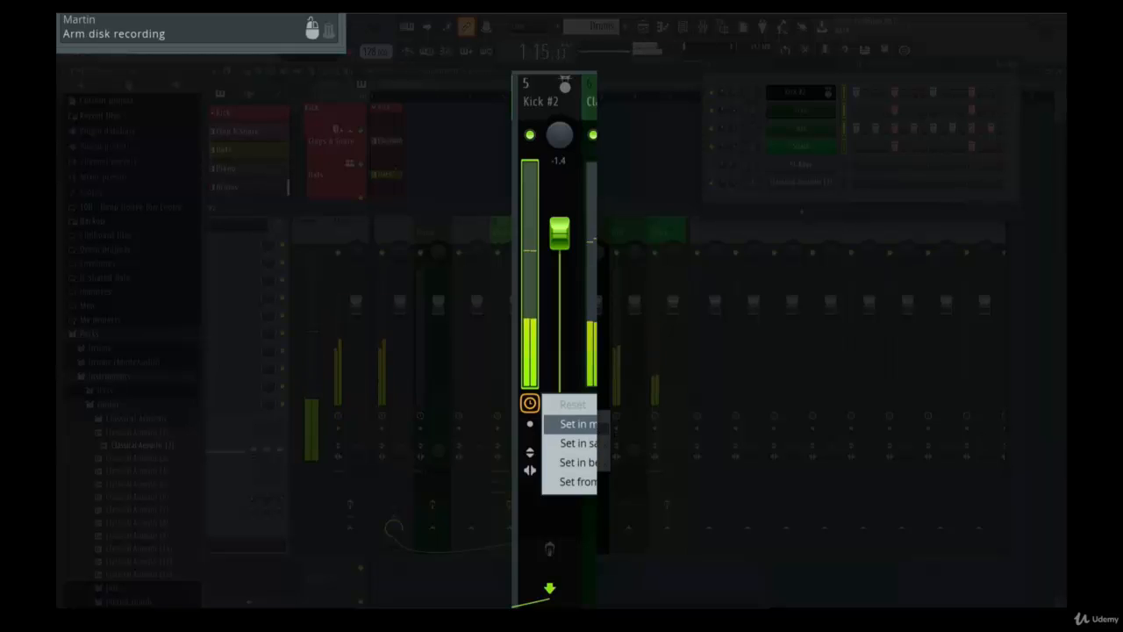
{"action": "left_click", "coordinate": [578, 424]}
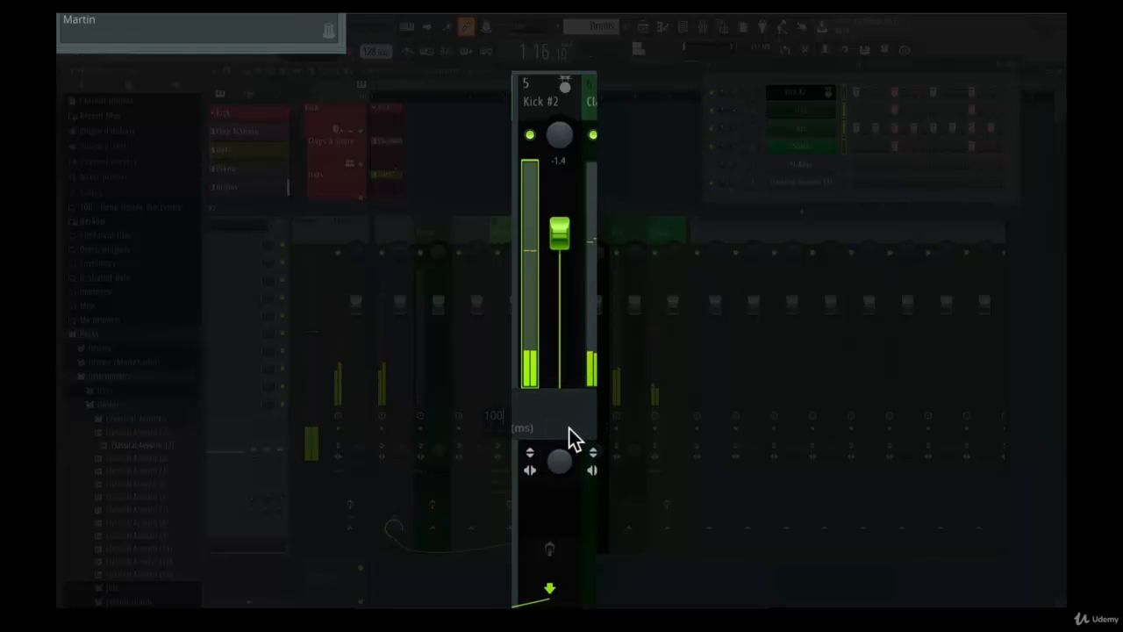
{"action": "key", "text": "Return"}
{"action": "left_click", "coordinate": [530, 404]}
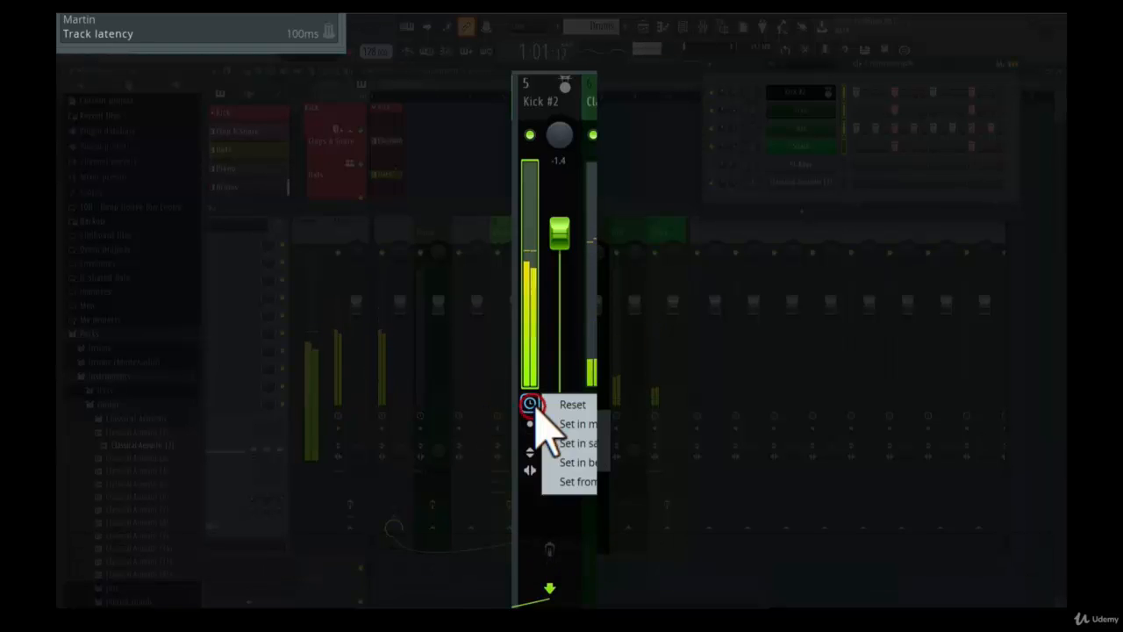
{"action": "left_click", "coordinate": [553, 405]}
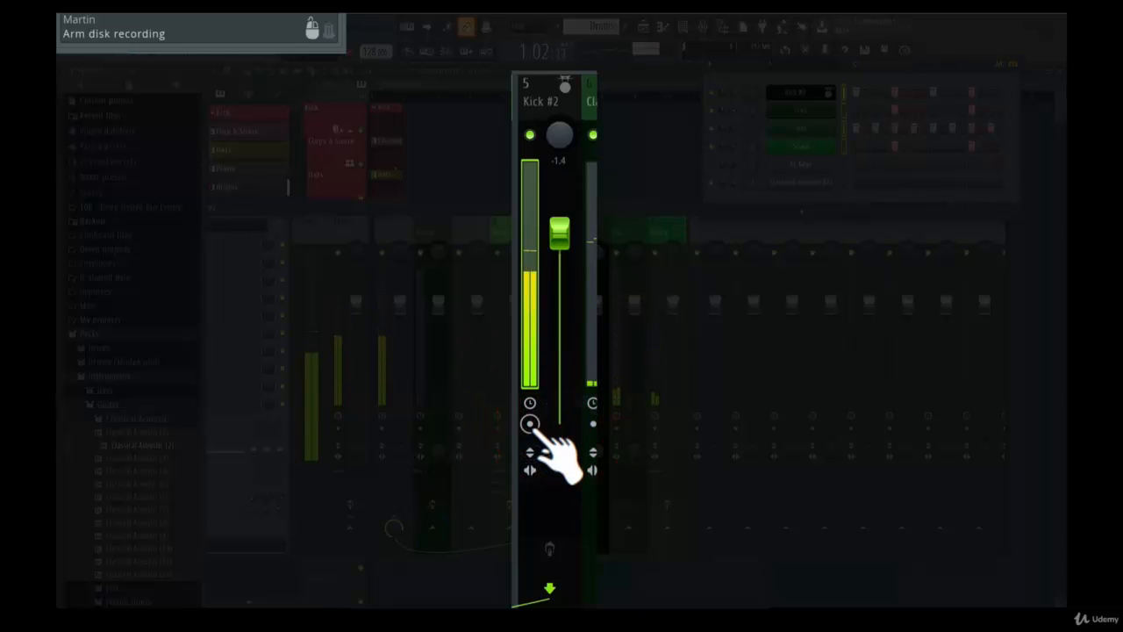
Step: Try the stereo separation of the Kick #2 track and swap its left and right channels
{"action": "left_click_drag", "start_coordinate": [558, 464], "coordinate": [558, 425]}
{"action": "left_click", "coordinate": [529, 469]}
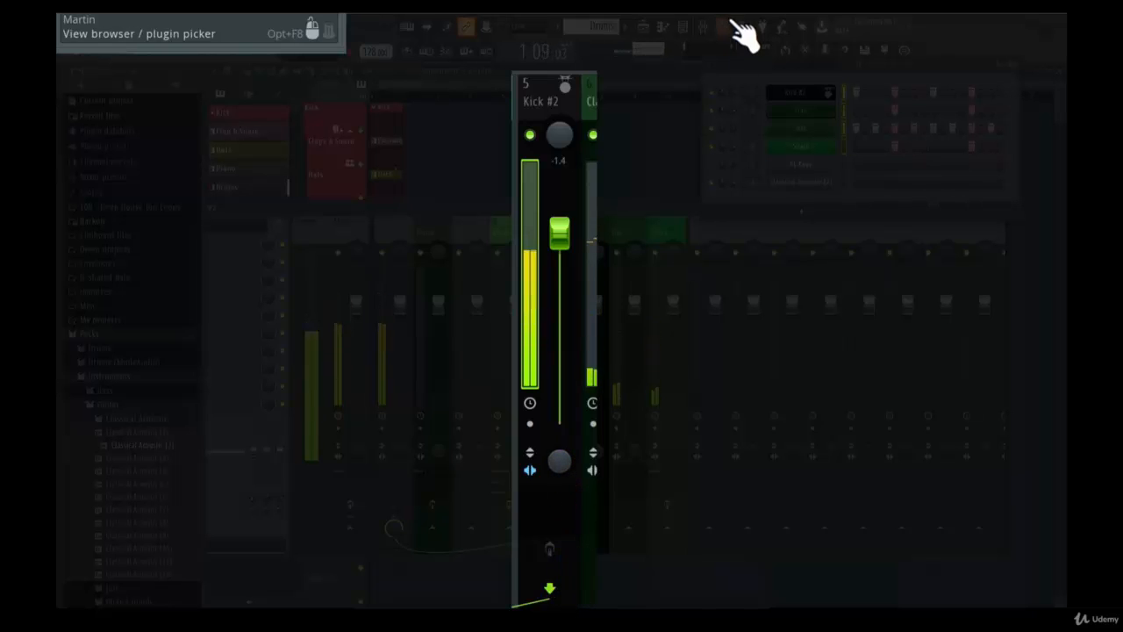
{"action": "key", "text": "space"}
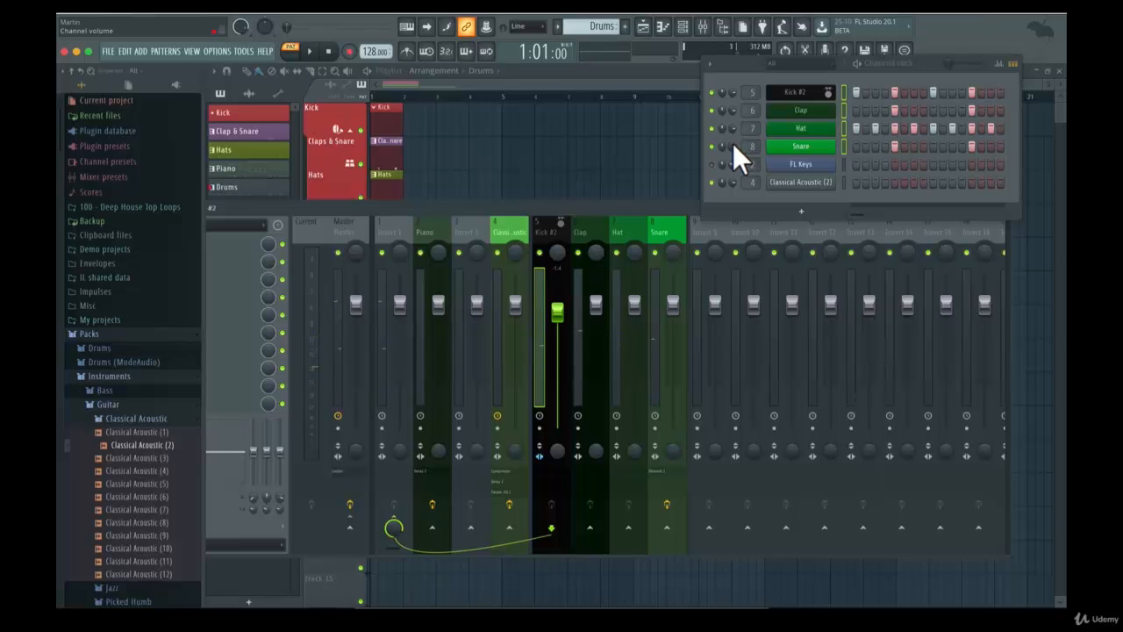
Step: Lower the Kick #2 track's volume a little further, and try its panning and latency options
{"action": "mouse_move", "coordinate": [567, 318]}
{"action": "left_mouse_down"}
{"action": "mouse_move", "coordinate": [567, 332]}
{"action": "mouse_move", "coordinate": [557, 325]}
{"action": "left_mouse_up"}
{"action": "left_click_drag", "start_coordinate": [551, 251], "coordinate": [551, 246]}
{"action": "right_click", "coordinate": [539, 414]}
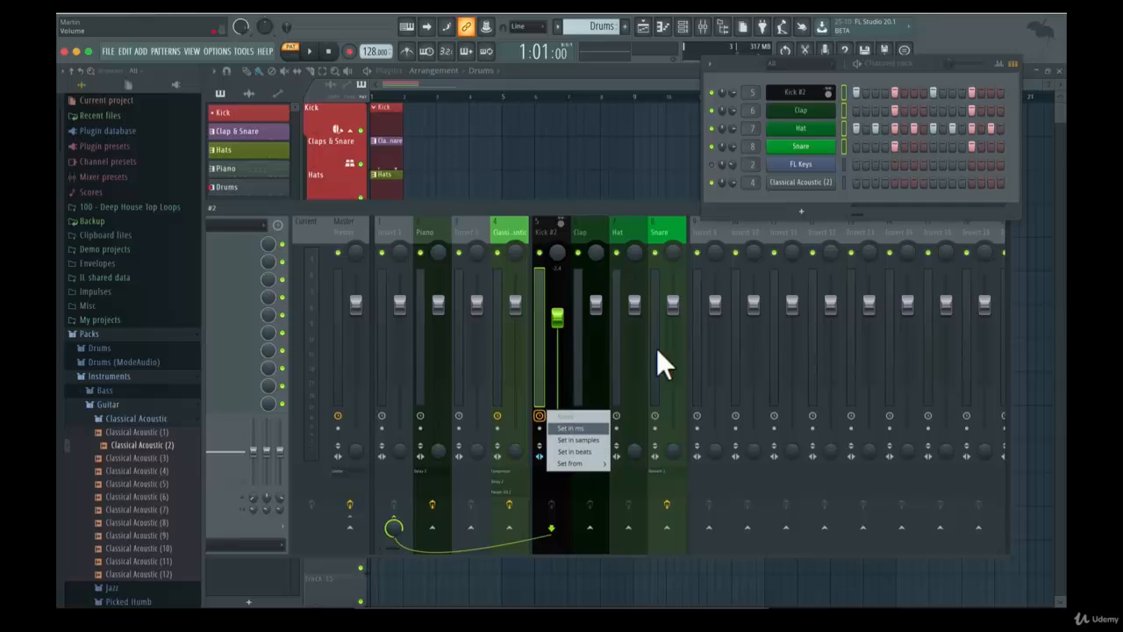
{"action": "left_click", "coordinate": [648, 204]}
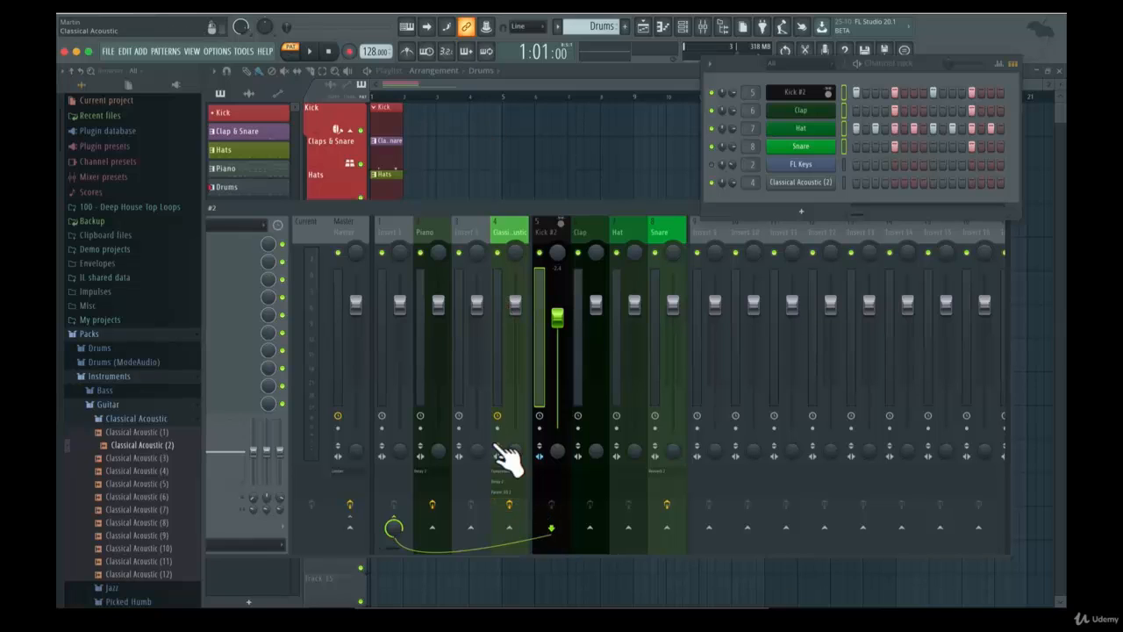
Step: Disable and re-enable all effect slots of the Classical Acoustic mixer track
{"action": "left_click", "coordinate": [520, 508]}
{"action": "left_click", "coordinate": [518, 507]}
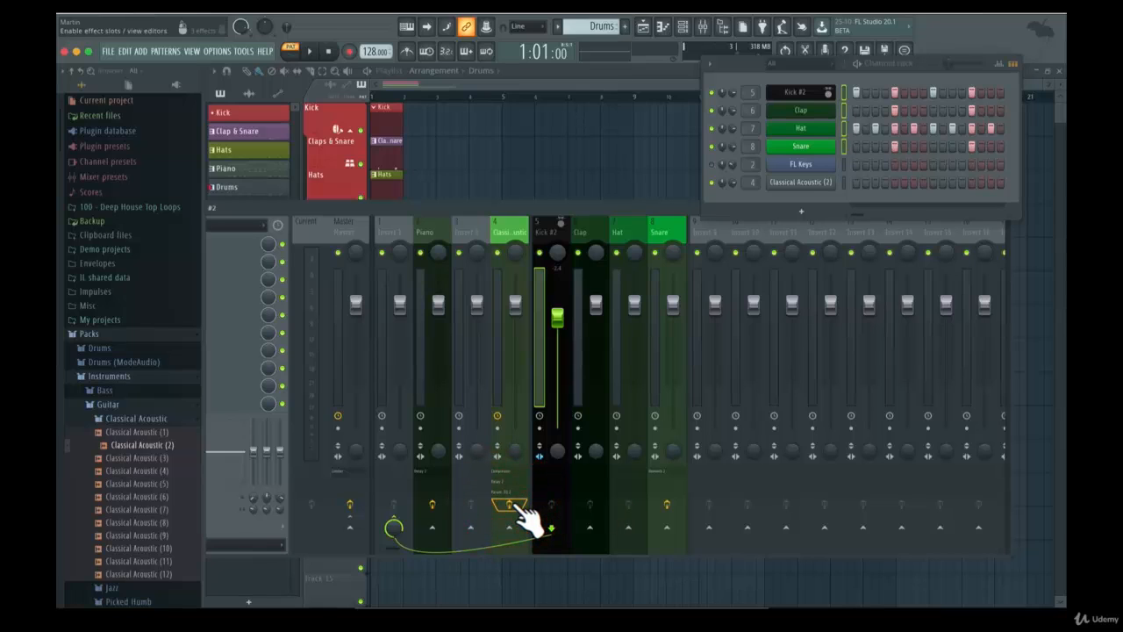
Step: Reposition the mixer window and switch the track meters to the Waveforms view
{"action": "left_click_drag", "start_coordinate": [473, 208], "coordinate": [553, 190]}
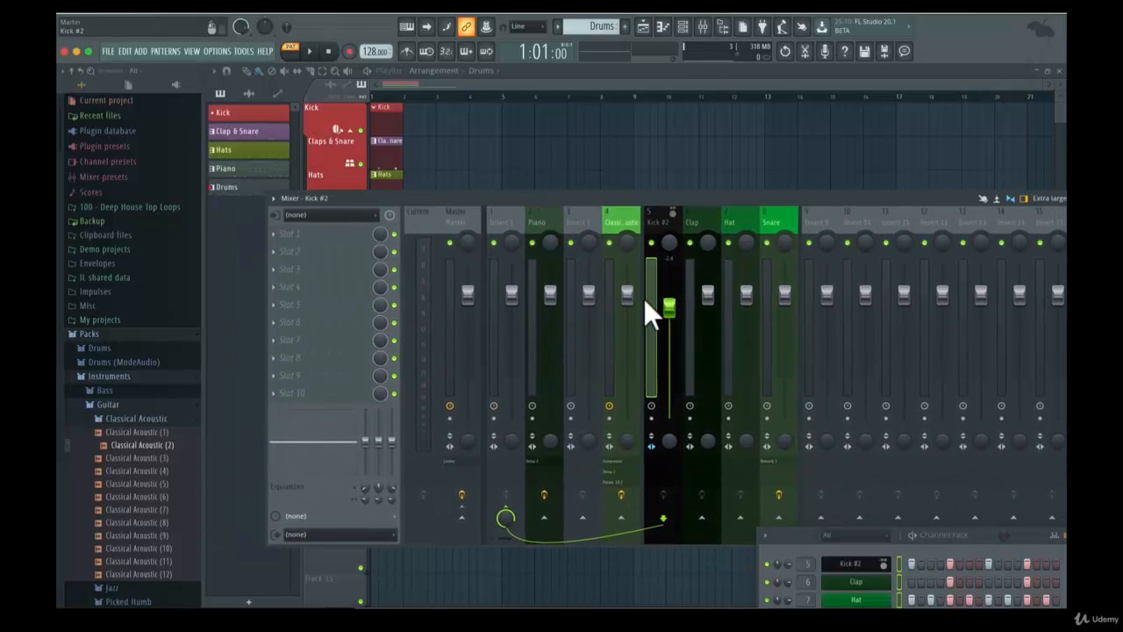
{"action": "left_click", "coordinate": [275, 200]}
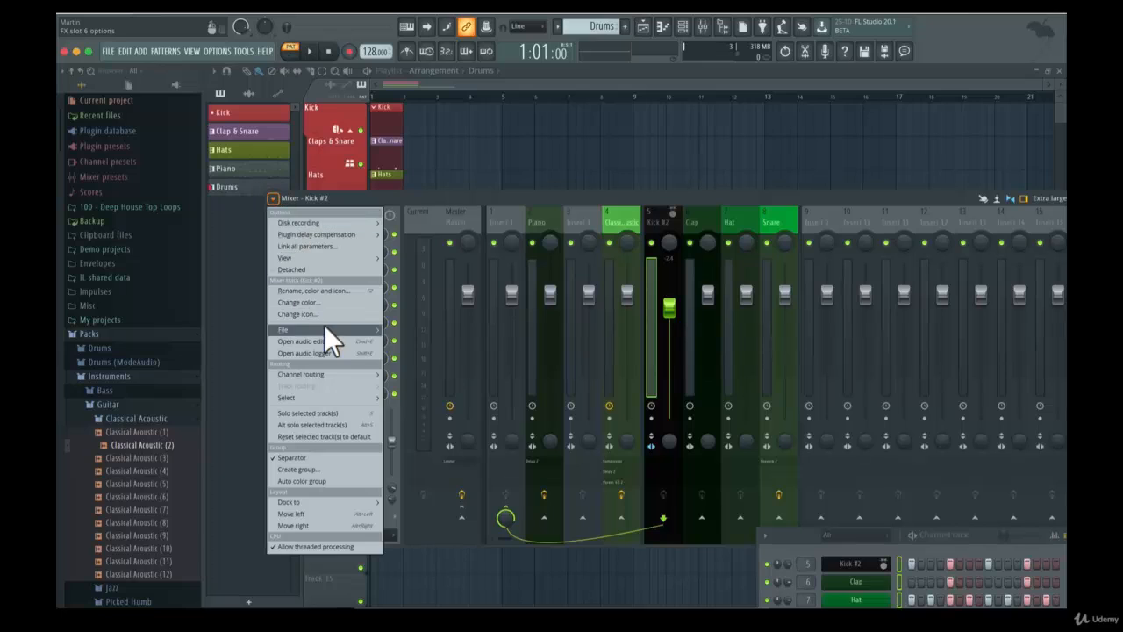
{"action": "mouse_move", "coordinate": [328, 400]}
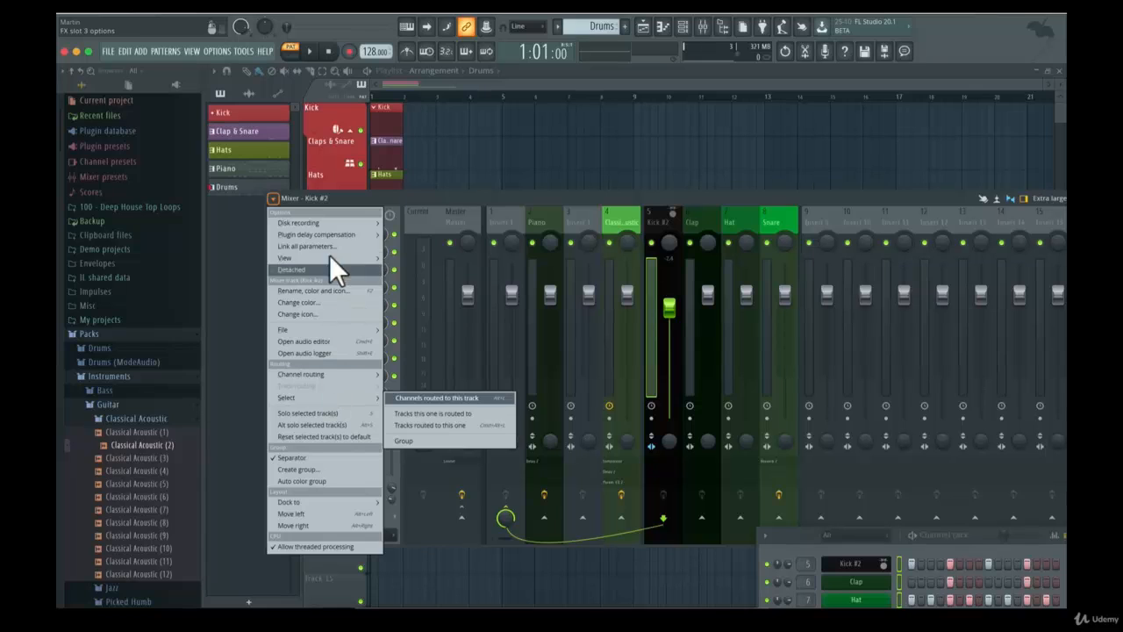
{"action": "mouse_move", "coordinate": [321, 257]}
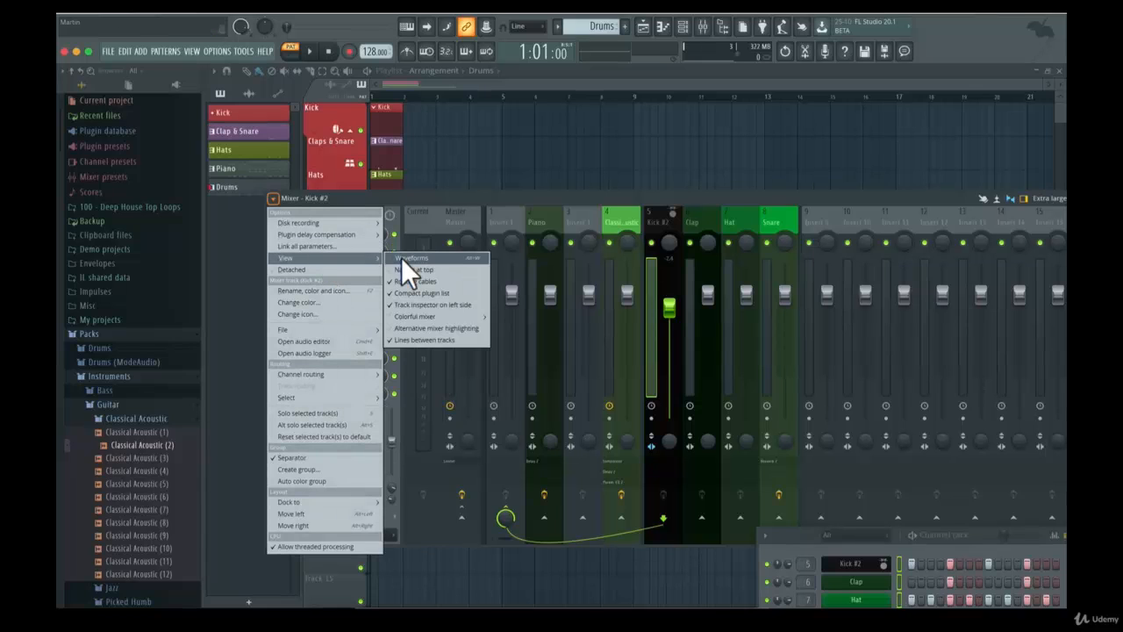
{"action": "left_click", "coordinate": [401, 257]}
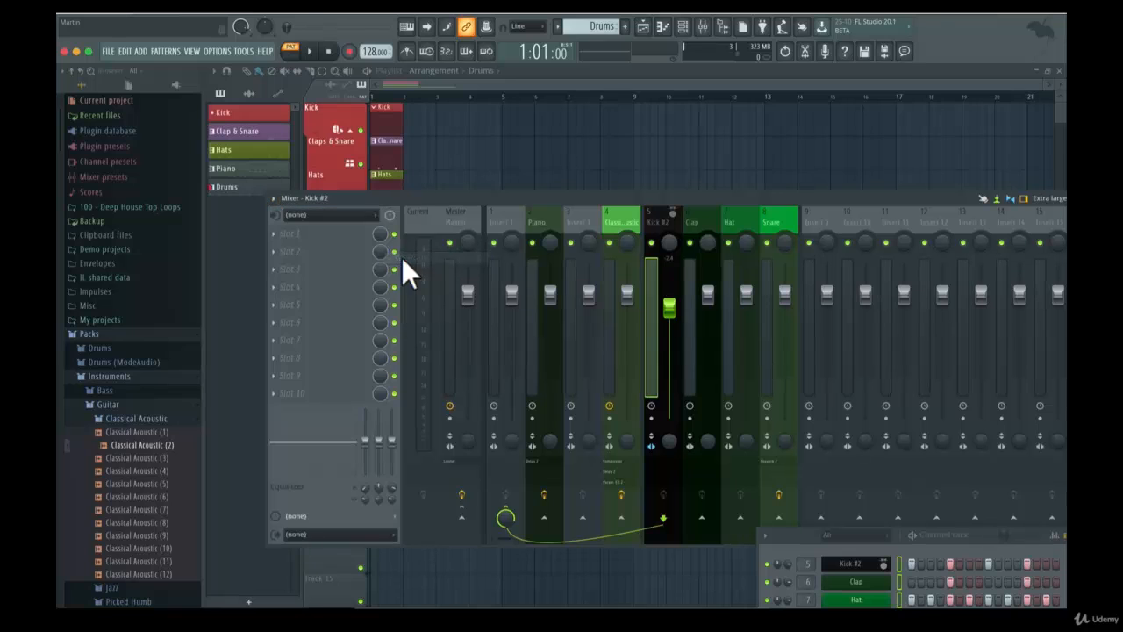
Step: Play the drum pattern with the mixer in view to examine the waveforms of its tracks
{"action": "left_click_drag", "start_coordinate": [546, 197], "coordinate": [484, 211]}
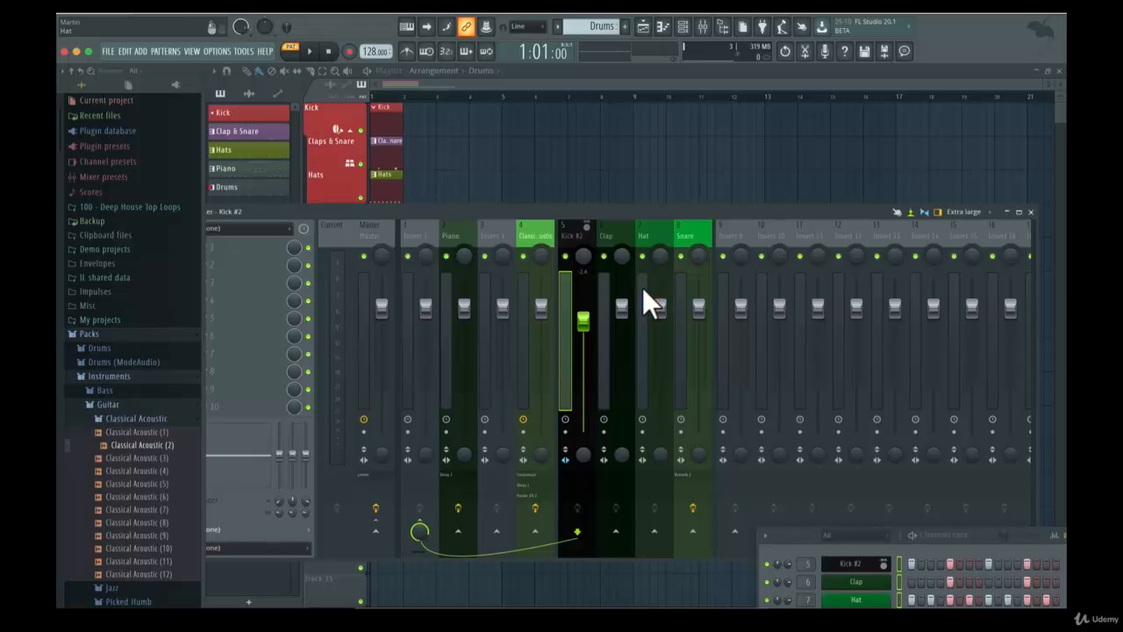
{"action": "key", "text": "space"}
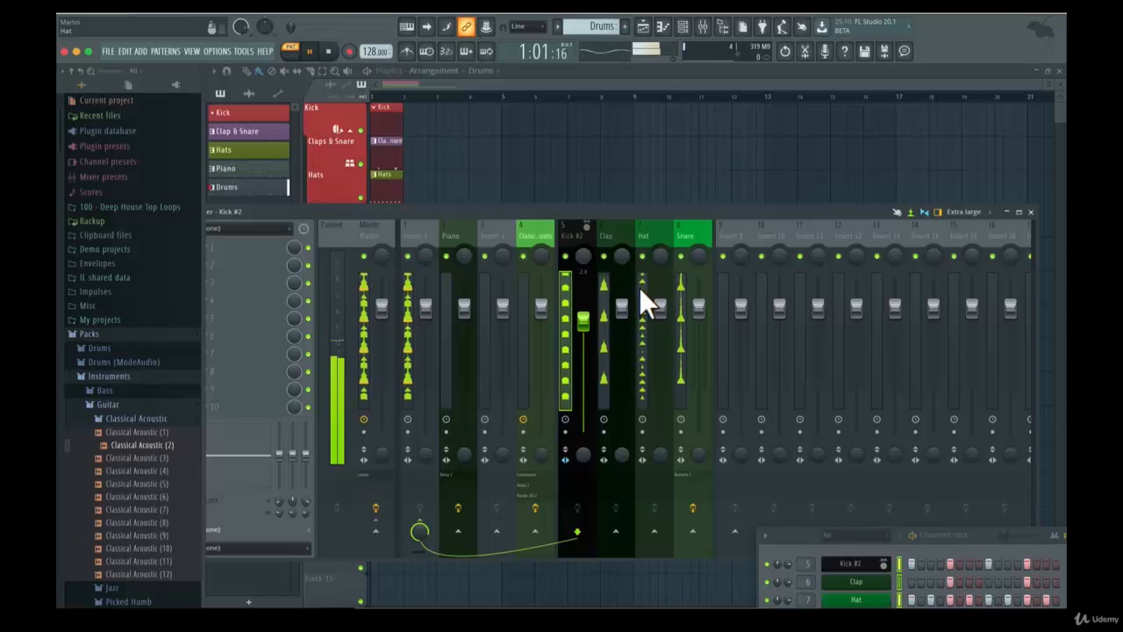
{"action": "key", "text": "space"}
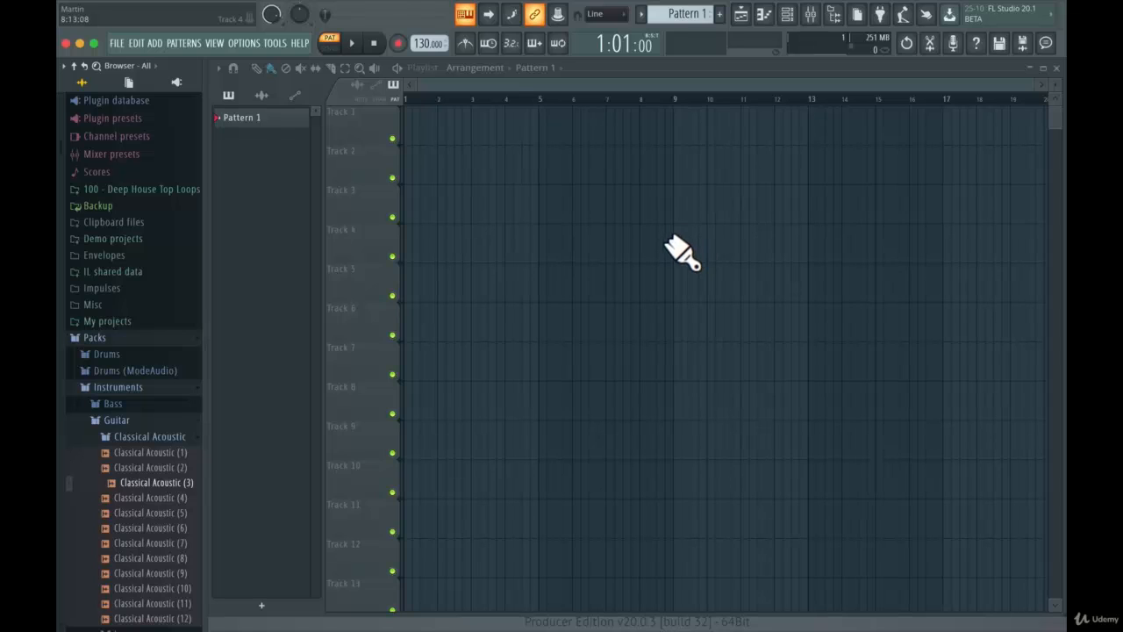
Step: Open the channel rack and program the Kick on steps 1, 5, 9 and 13 of Pattern 1
{"action": "left_click", "coordinate": [789, 15]}
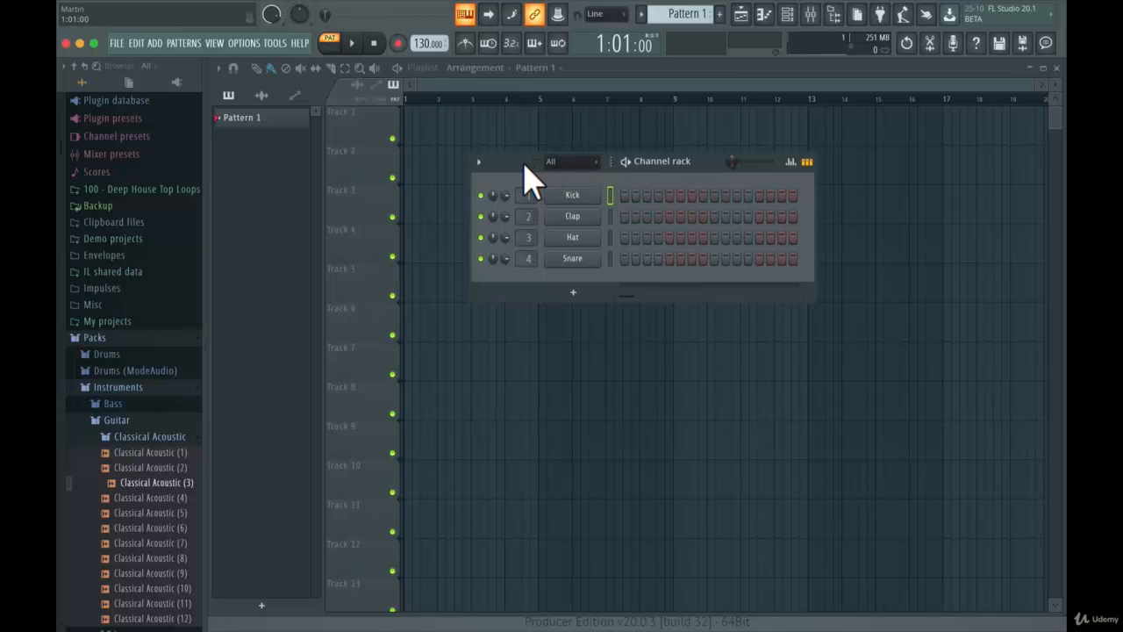
{"action": "left_click_drag", "start_coordinate": [514, 159], "coordinate": [642, 302]}
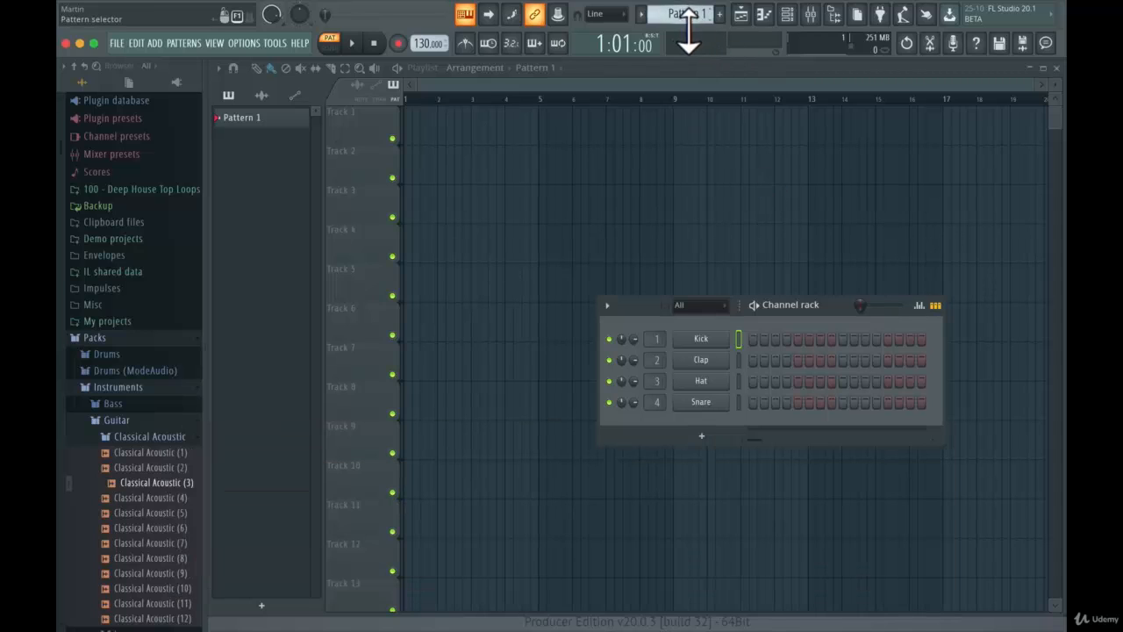
{"action": "left_click", "coordinate": [753, 338]}
{"action": "left_click", "coordinate": [797, 339]}
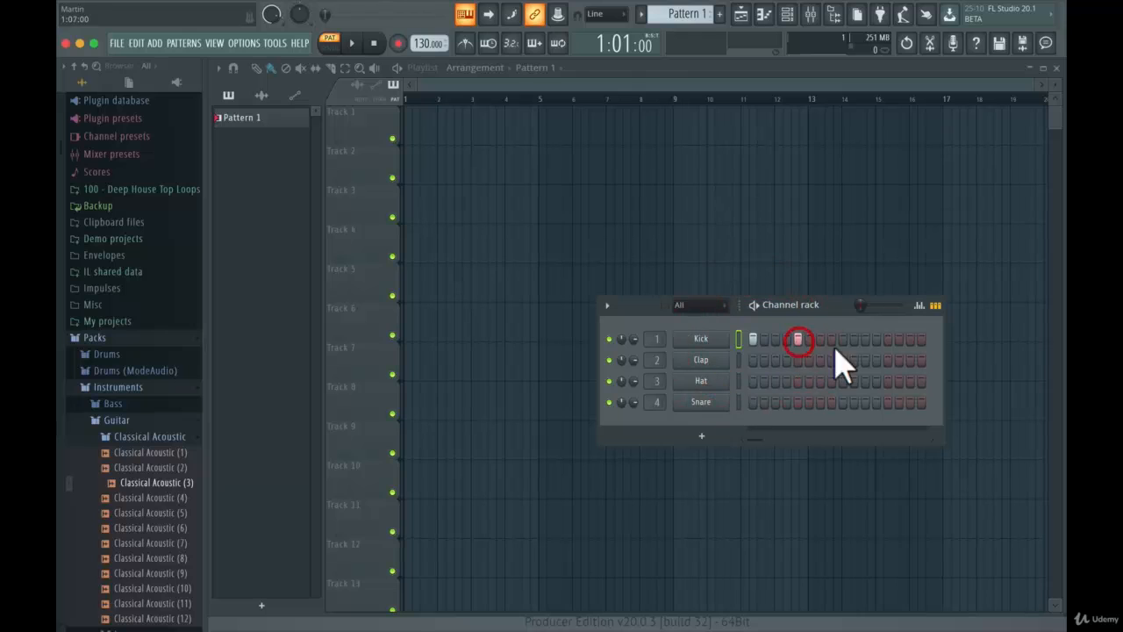
{"action": "left_click", "coordinate": [842, 339]}
{"action": "left_click", "coordinate": [887, 339]}
Step: Place Pattern 1 clips on Track 1 of the playlist at bars 1 and 5
{"action": "left_click", "coordinate": [413, 116]}
{"action": "left_click_drag", "start_coordinate": [436, 132], "coordinate": [411, 127]}
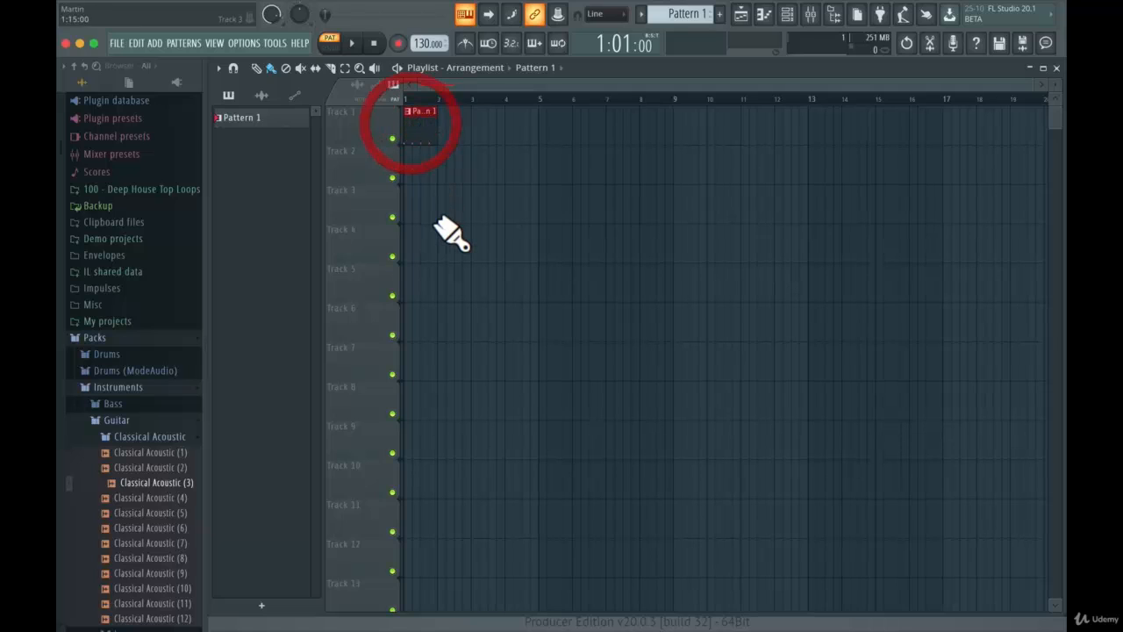
{"action": "left_click", "coordinate": [552, 129]}
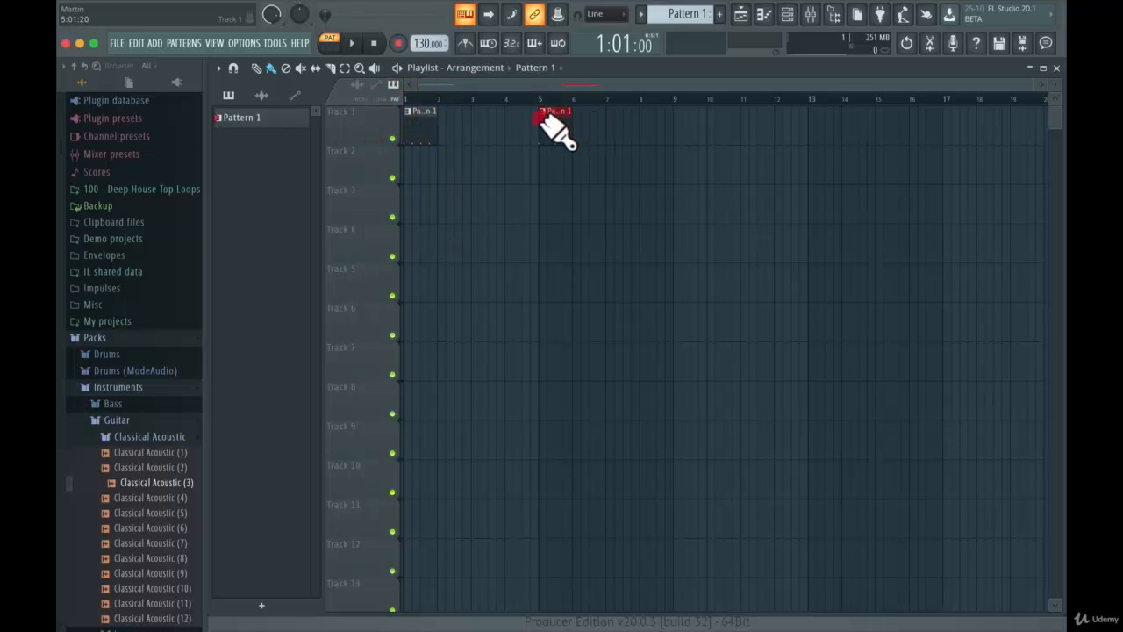
Step: Add more Pattern 1 clips farther along Track 1 and erase all the clips from the track
{"action": "left_click", "coordinate": [695, 130]}
{"action": "left_click", "coordinate": [822, 132]}
{"action": "left_click_drag", "start_coordinate": [867, 128], "coordinate": [422, 124]}
{"action": "right_click", "coordinate": [923, 132]}
{"action": "left_click_drag", "start_coordinate": [741, 115], "coordinate": [412, 123]}
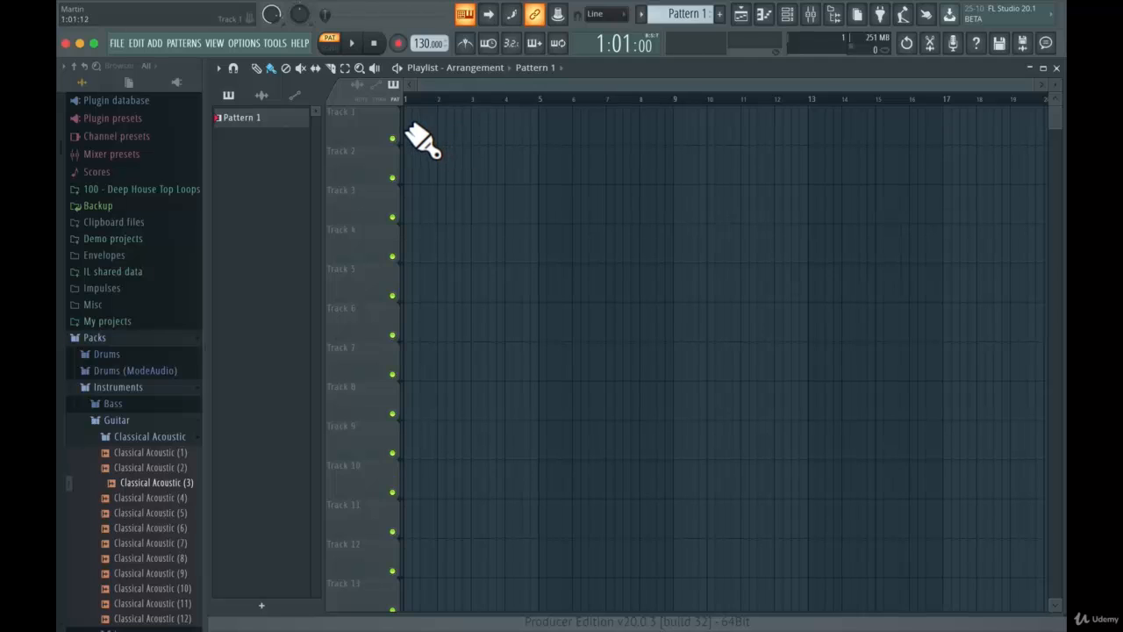
Step: Create a new pattern and name it Hi Hats
{"action": "left_click", "coordinate": [718, 16]}
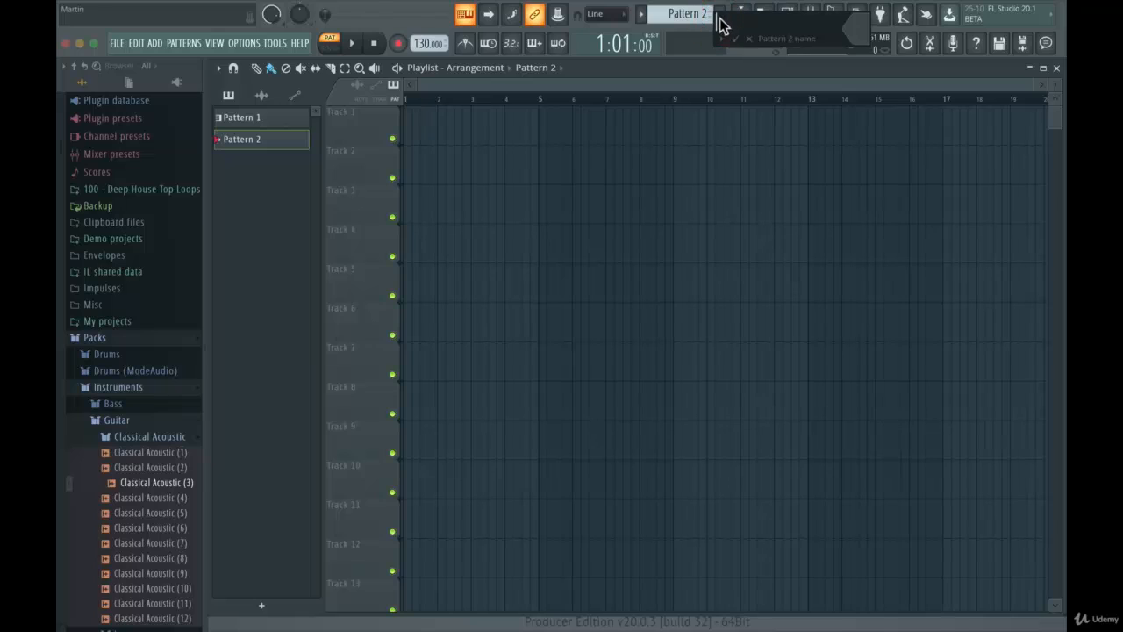
{"action": "key", "text": "shift"}
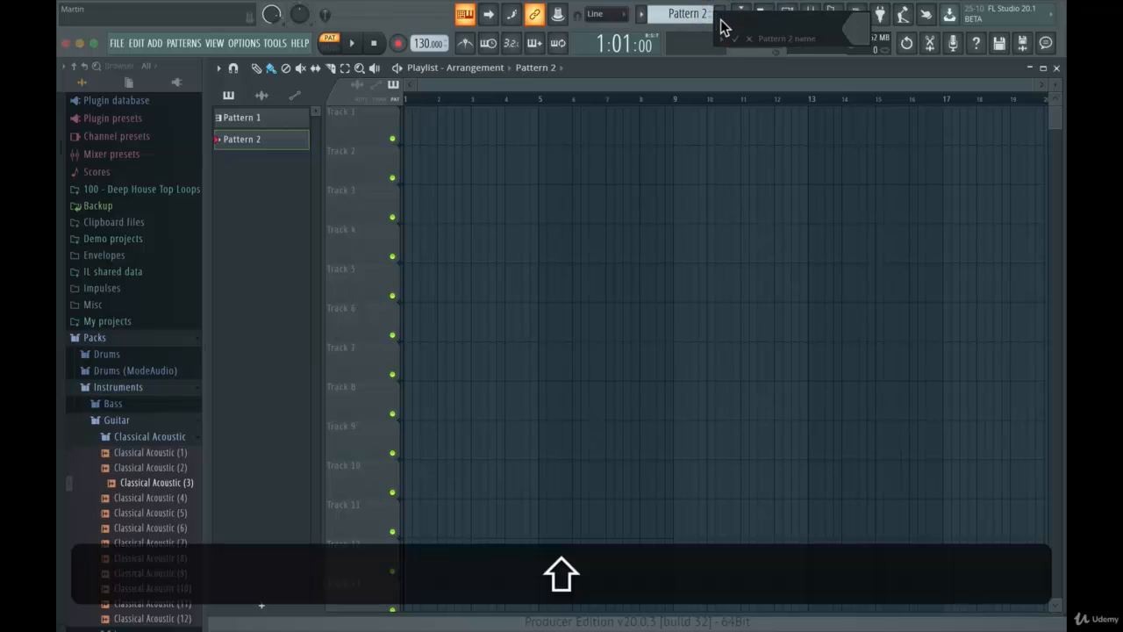
{"action": "key", "text": "shift+BackSpace"}
{"action": "type", "text": "Hi Hats"}
{"action": "key", "text": "shift+Return"}
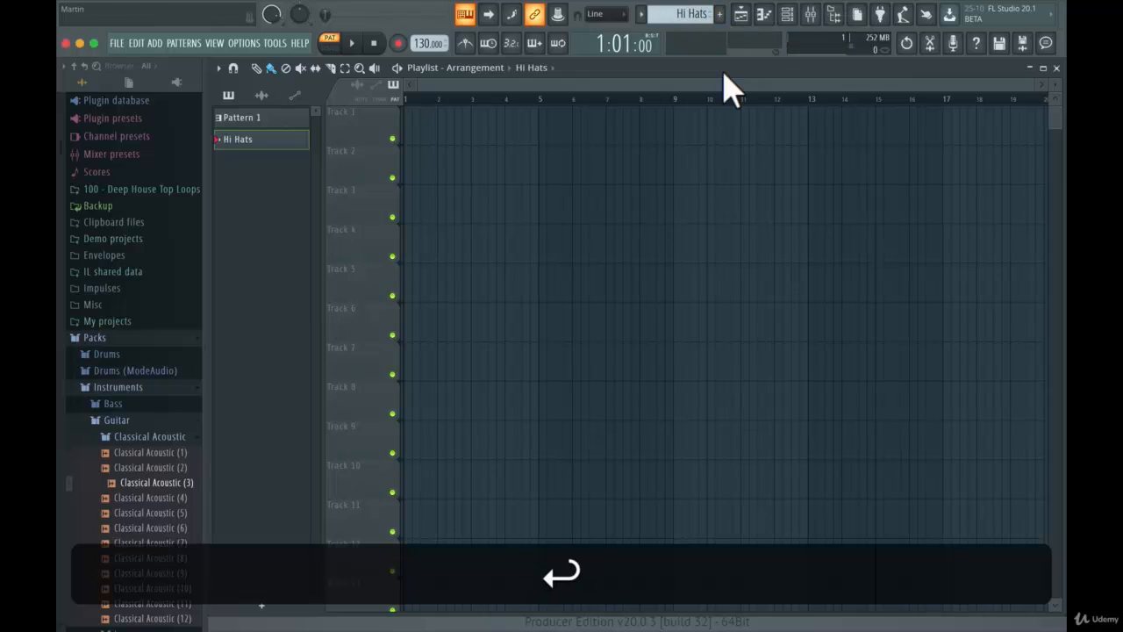
Step: Switch the active pattern between Pattern 1 and Hi Hats, ending on Pattern 1
{"action": "left_click", "coordinate": [267, 121]}
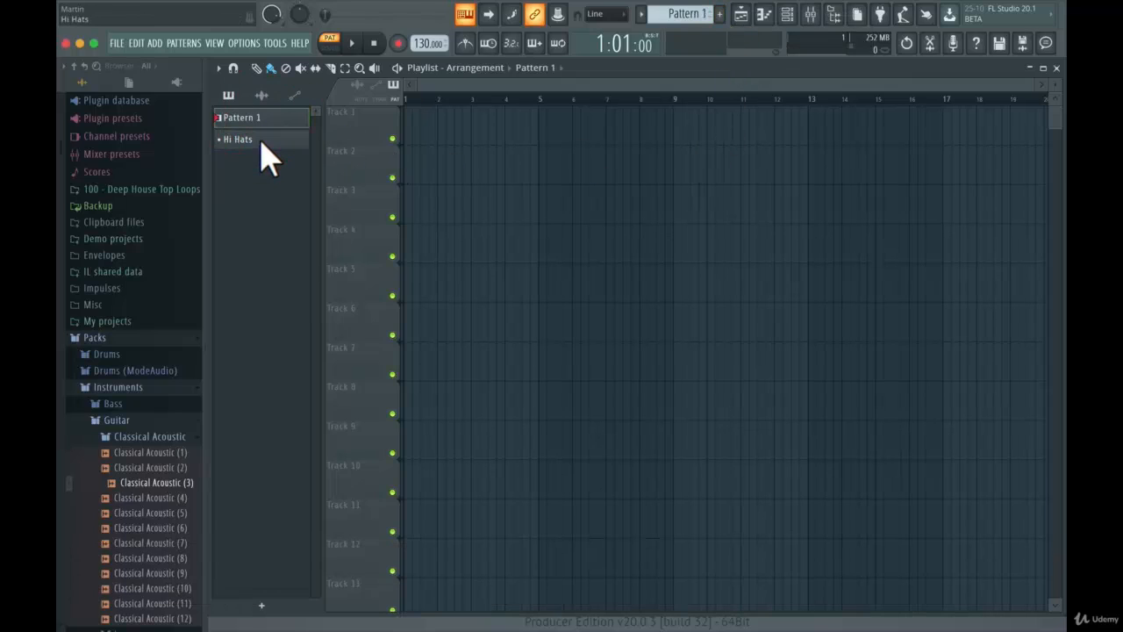
{"action": "left_click", "coordinate": [256, 140]}
{"action": "left_click", "coordinate": [262, 120]}
{"action": "mouse_move", "coordinate": [694, 17]}
{"action": "left_mouse_down"}
{"action": "mouse_move", "coordinate": [693, 6]}
{"action": "mouse_move", "coordinate": [693, 18]}
{"action": "left_mouse_up"}
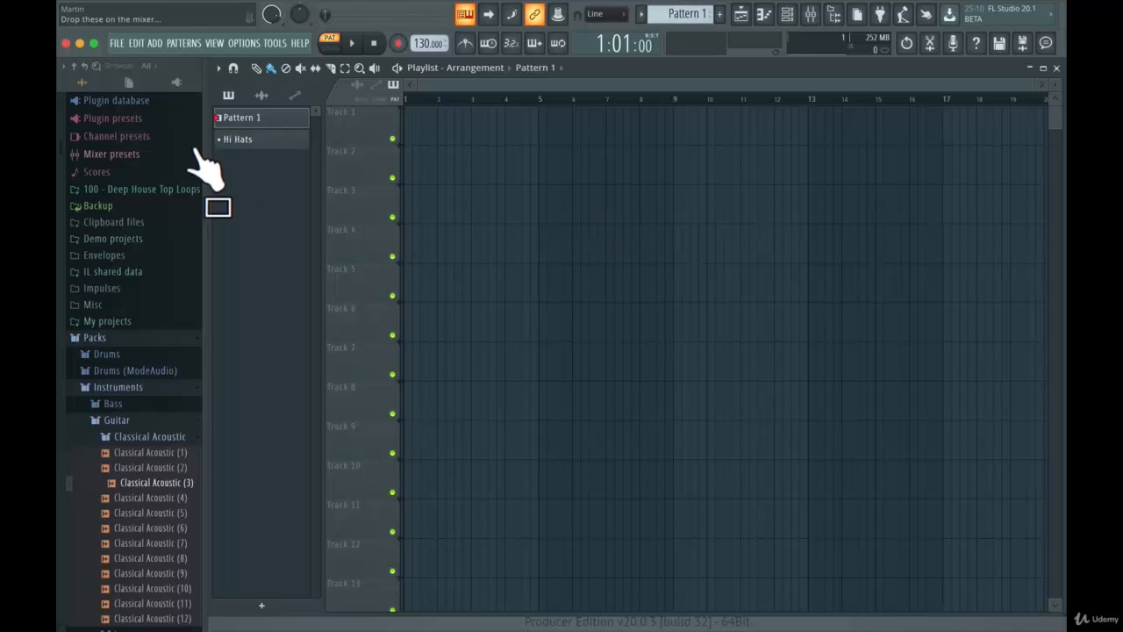
Step: Place Hi Hats clips on Track 2 of the playlist at bars 4, 6, 8 and 10
{"action": "left_click", "coordinate": [266, 138]}
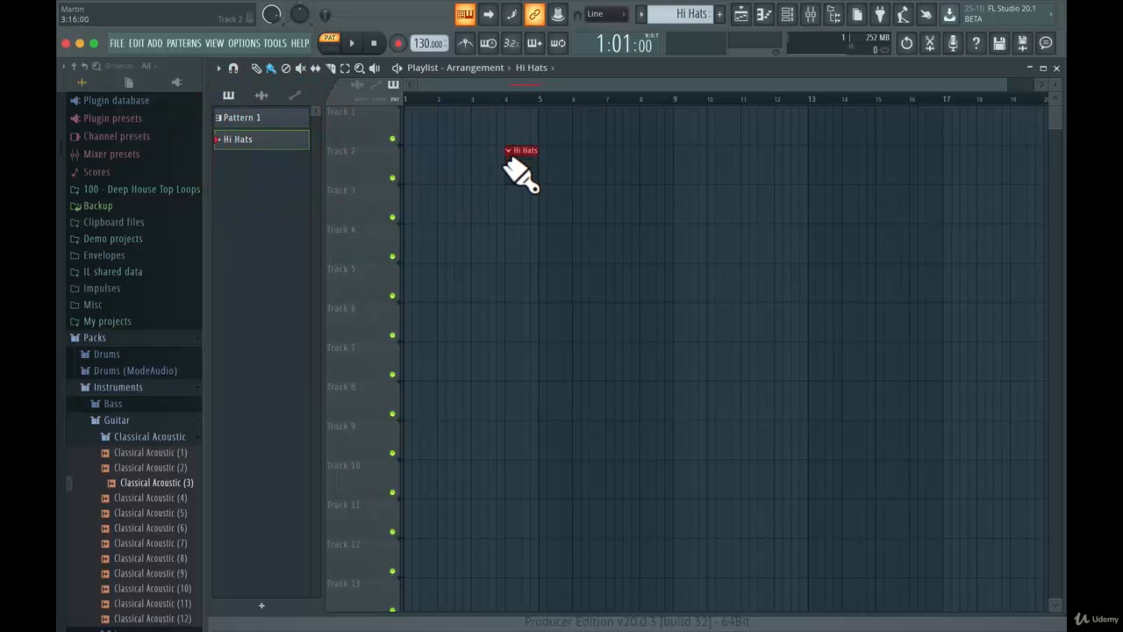
{"action": "left_click", "coordinate": [576, 160]}
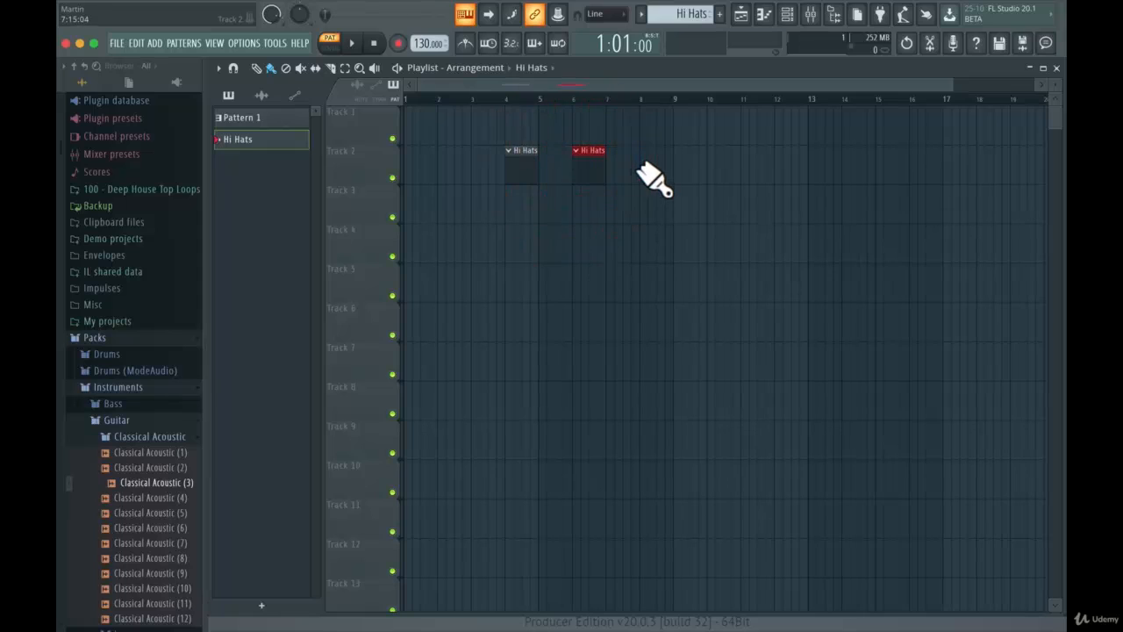
{"action": "left_click", "coordinate": [648, 165]}
{"action": "left_click", "coordinate": [714, 165]}
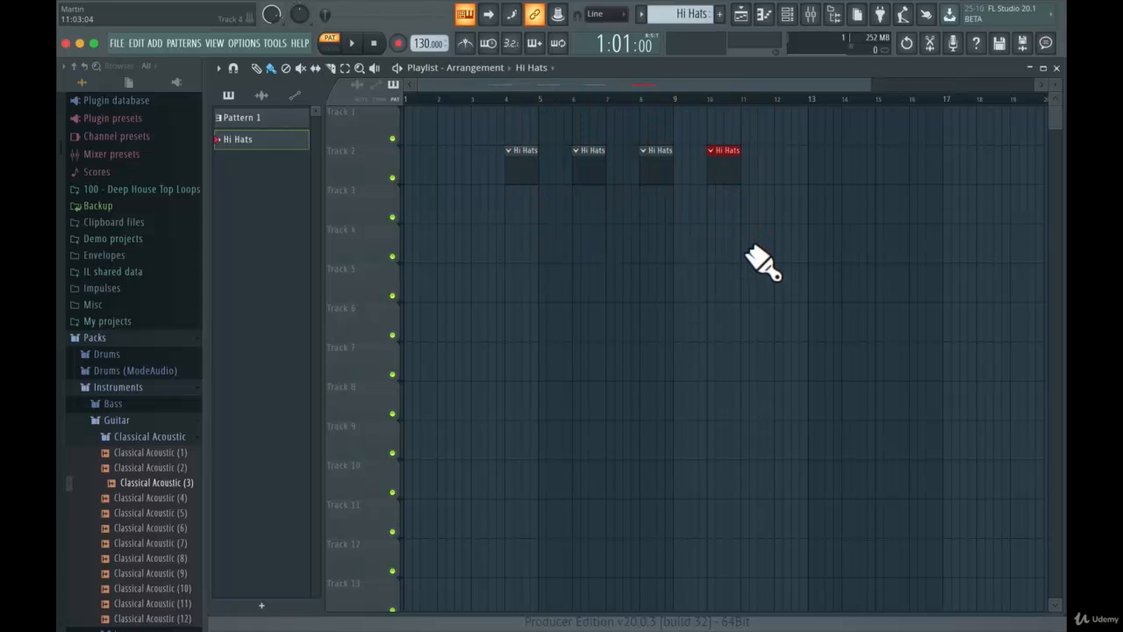
Step: Delete the four Hi Hats clips from Track 2
{"action": "right_click", "coordinate": [732, 163]}
{"action": "right_click", "coordinate": [649, 163]}
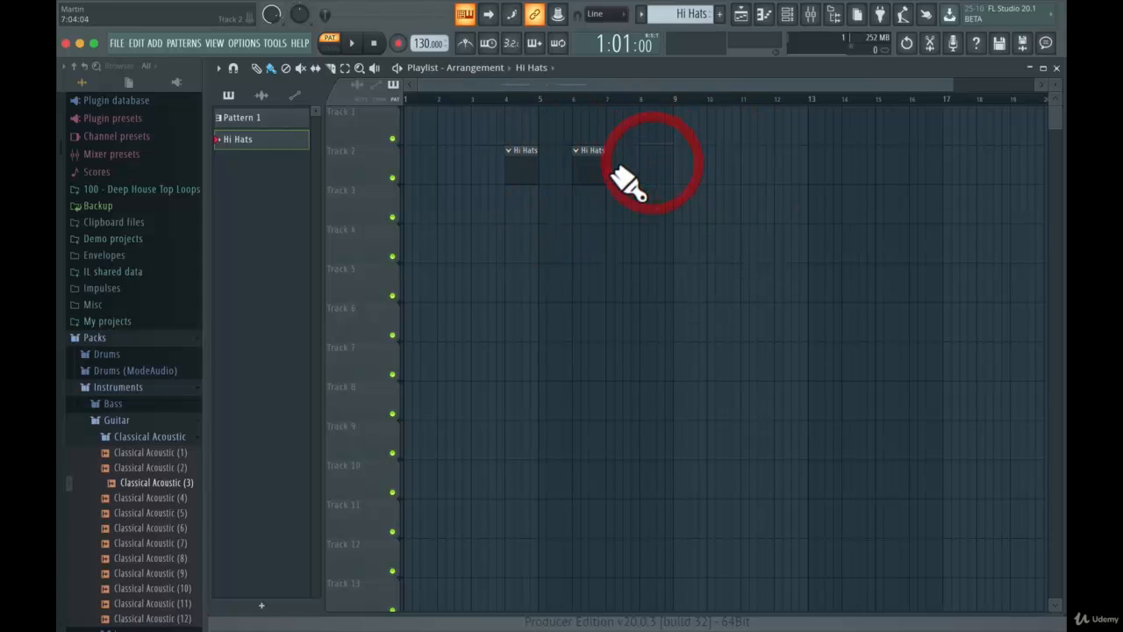
{"action": "right_click", "coordinate": [590, 162]}
{"action": "right_click", "coordinate": [527, 156]}
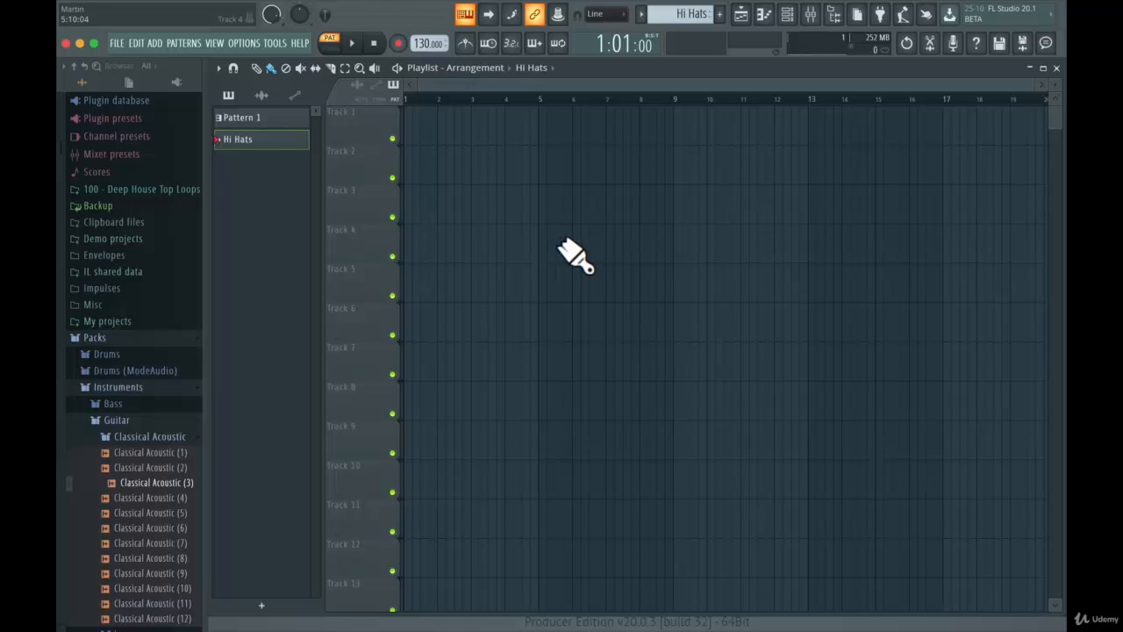
Step: Place Hi Hats clips on Track 1 of the playlist at bars 1, 5 and 9
{"action": "left_click", "coordinate": [239, 140]}
{"action": "left_click", "coordinate": [409, 123]}
{"action": "left_click", "coordinate": [542, 123]}
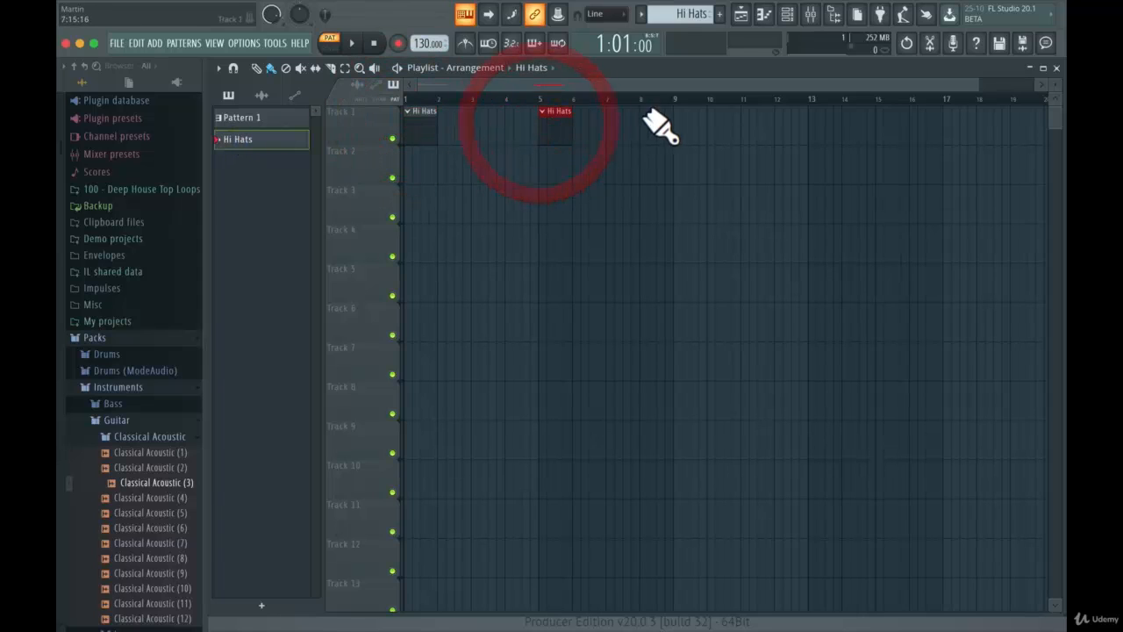
{"action": "left_click", "coordinate": [677, 123]}
Step: Delete the three Hi Hats clips from Track 1
{"action": "right_click", "coordinate": [687, 127]}
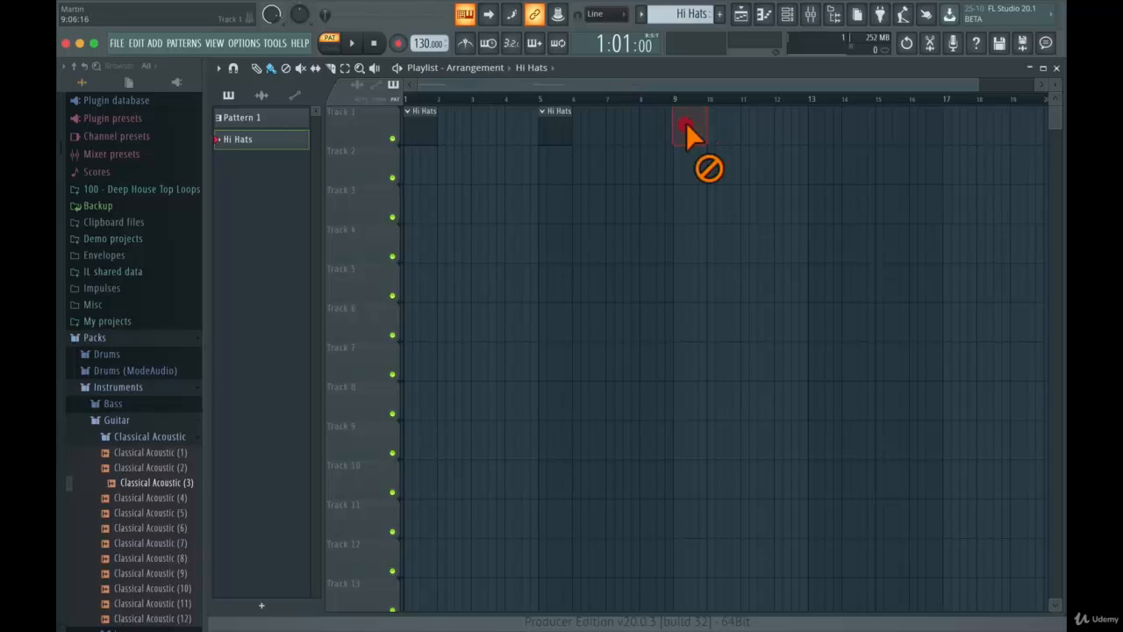
{"action": "right_click", "coordinate": [549, 122]}
{"action": "right_click", "coordinate": [420, 123]}
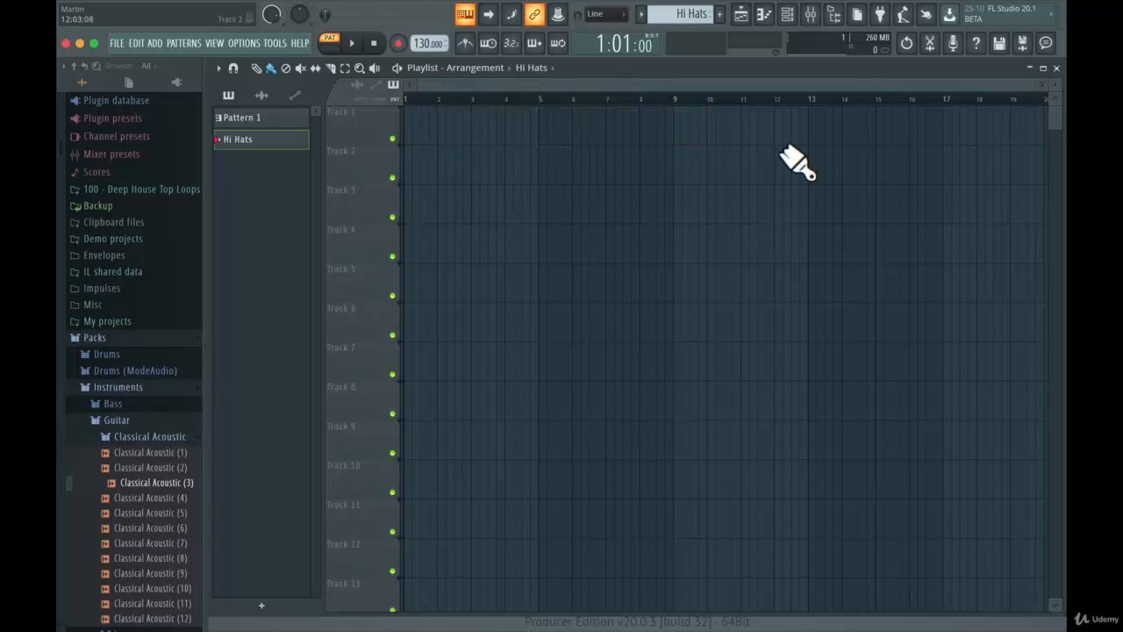
Step: Open the recent project NewStuff.flp and dismiss its project information window
{"action": "left_click", "coordinate": [116, 43]}
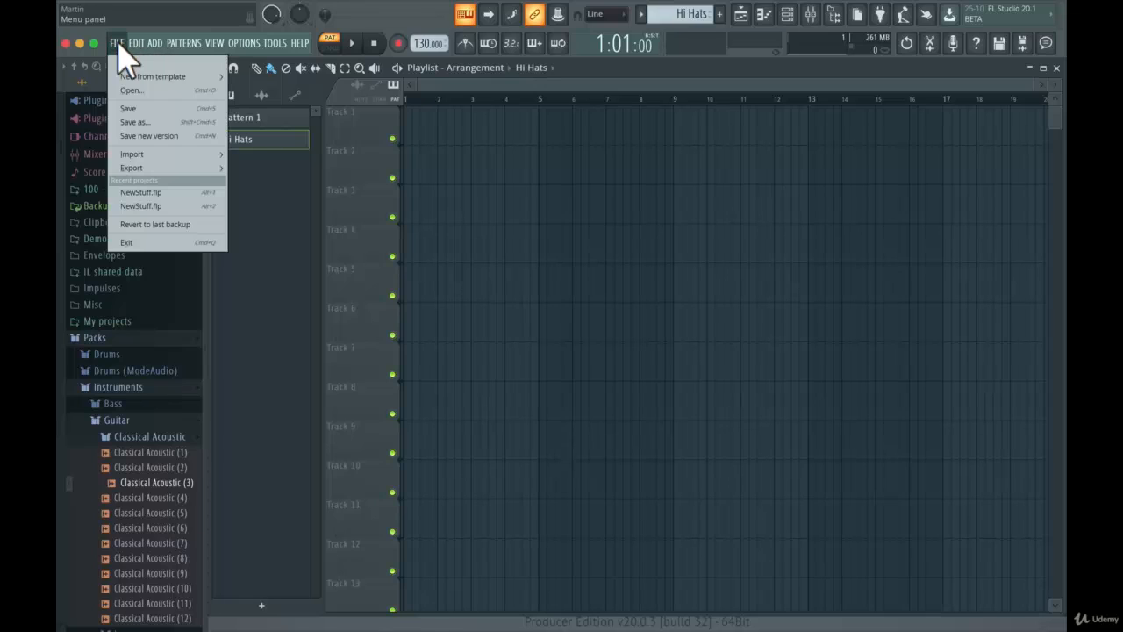
{"action": "left_click", "coordinate": [131, 191]}
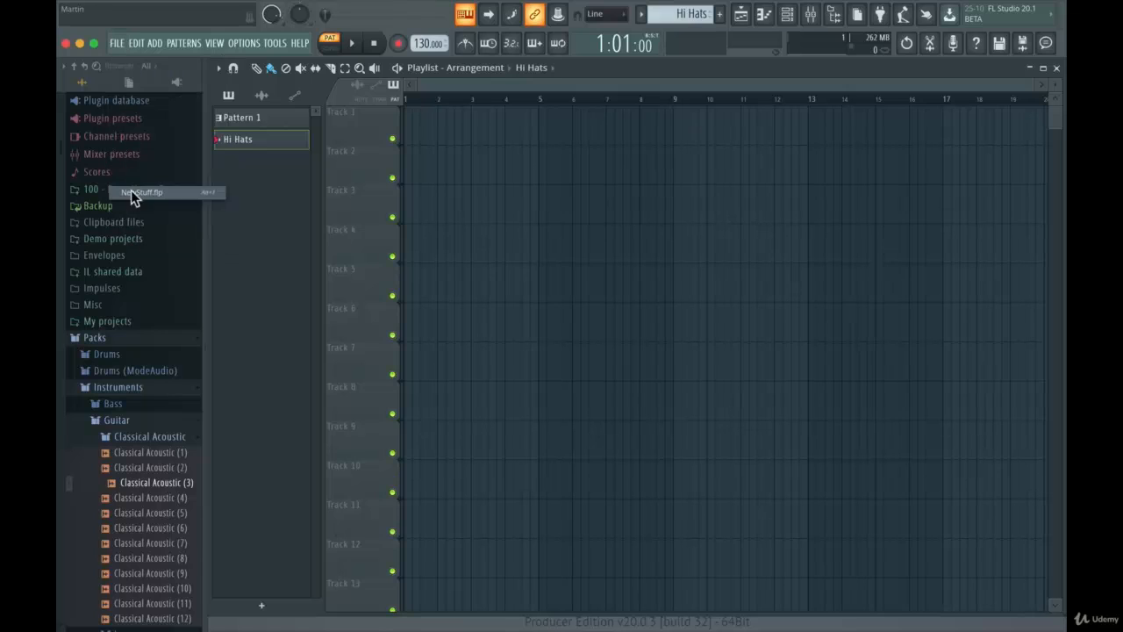
{"action": "left_click", "coordinate": [573, 277]}
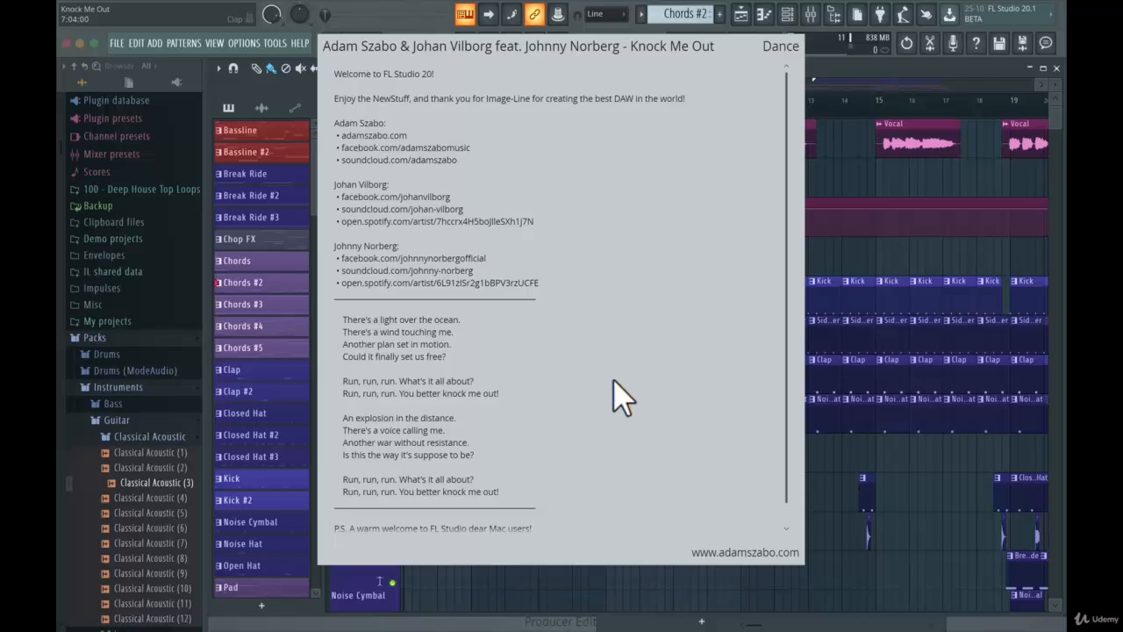
{"action": "left_click", "coordinate": [558, 189]}
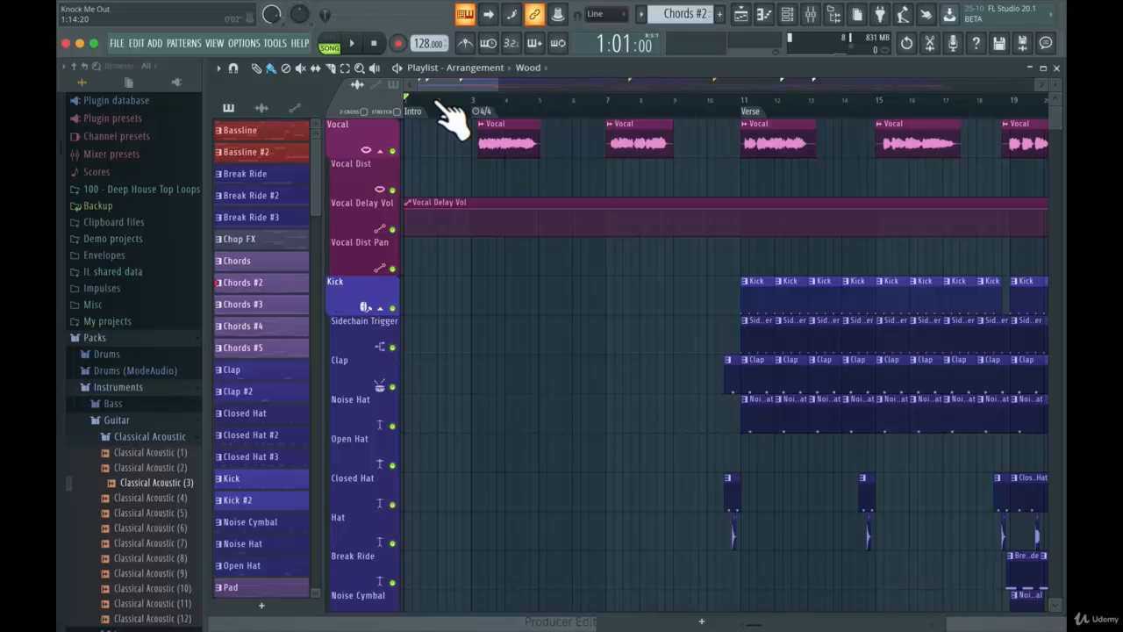
Step: Play the song and examine its arrangement in the playlist with the tracks shrunk to a compact height
{"action": "key", "text": "space"}
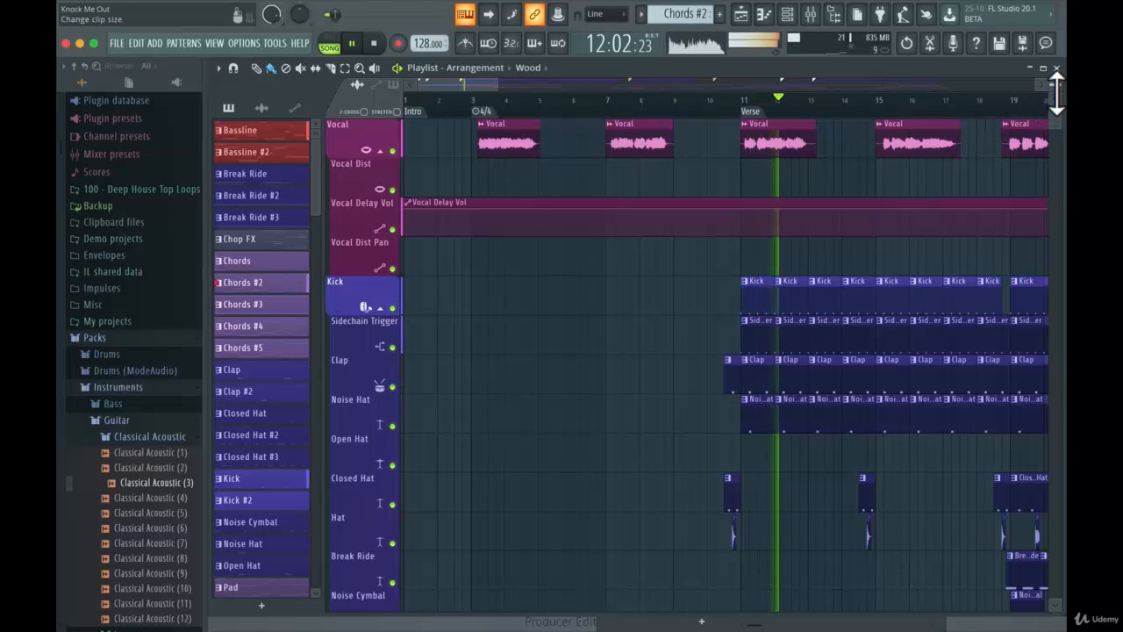
{"action": "left_click_drag", "start_coordinate": [1056, 86], "coordinate": [1056, 51]}
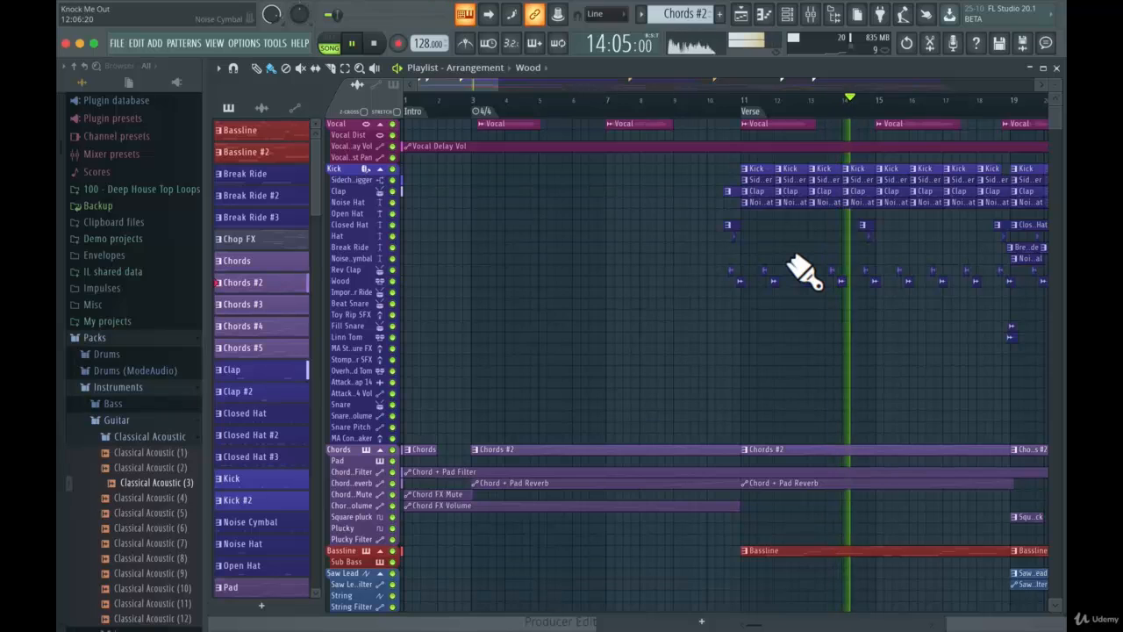
{"action": "scroll", "coordinate": [794, 260], "scroll_direction": "right", "scroll_amount": 5}
{"action": "scroll", "coordinate": [803, 272], "scroll_direction": "right", "scroll_amount": 7}
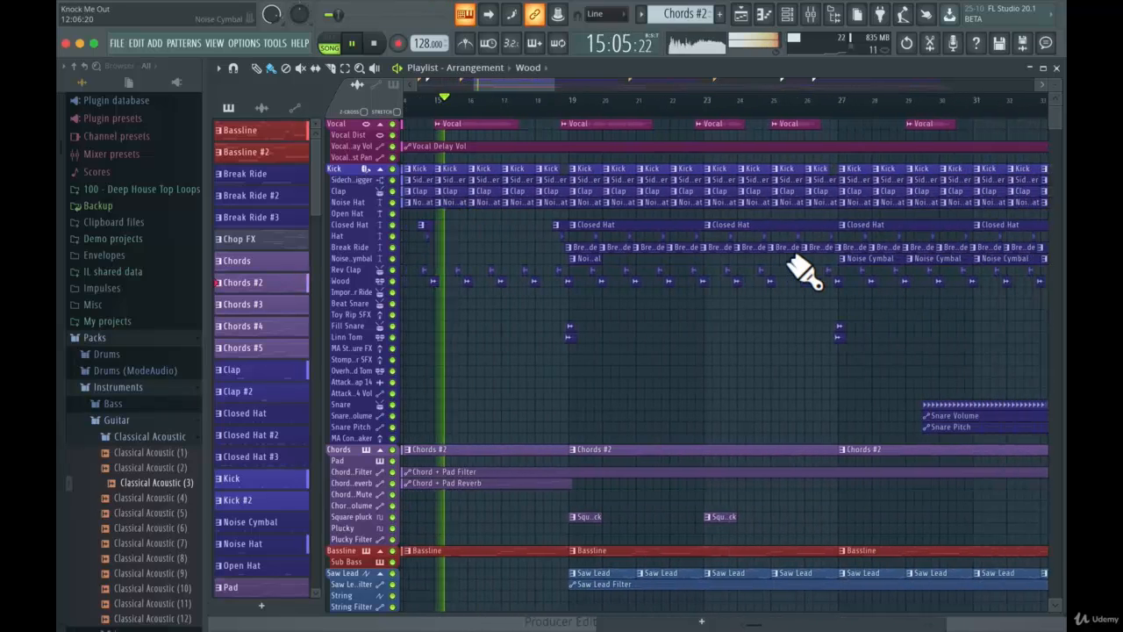
{"action": "scroll", "coordinate": [803, 272], "scroll_direction": "down", "scroll_amount": 2}
{"action": "scroll", "coordinate": [803, 272], "scroll_direction": "right", "scroll_amount": 3}
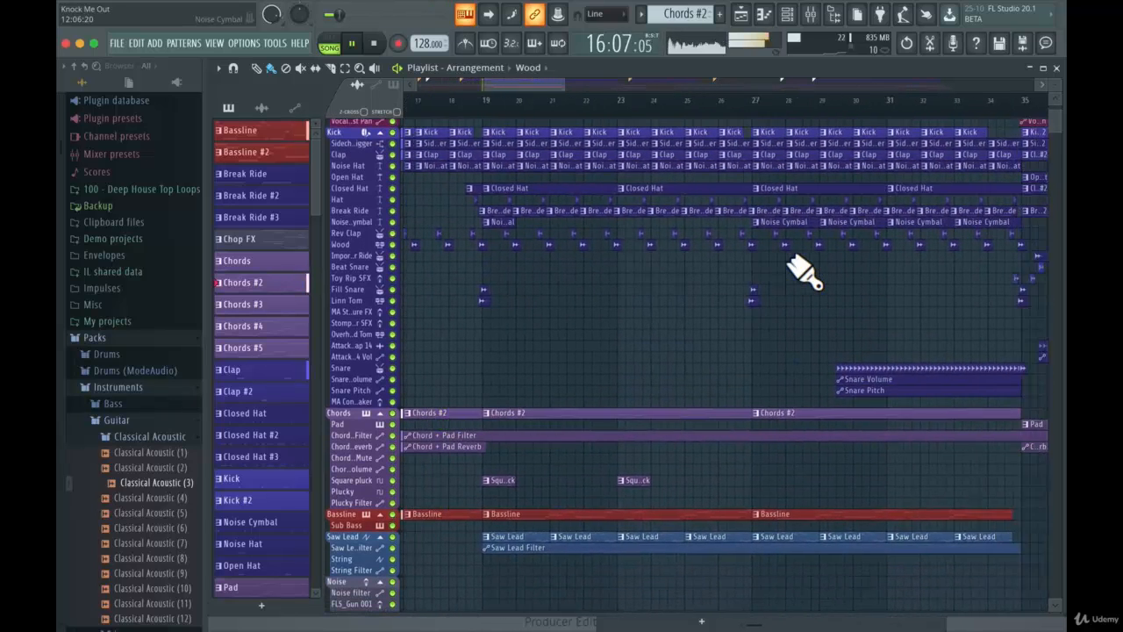
{"action": "scroll", "coordinate": [803, 272], "scroll_direction": "up", "scroll_amount": 3}
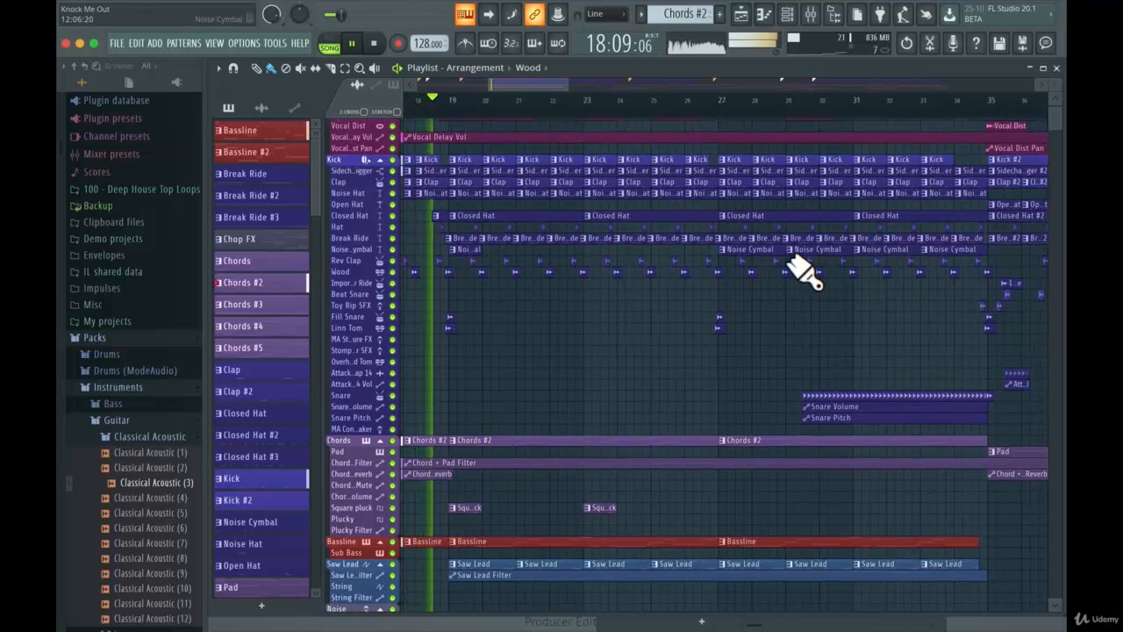
Step: Inspect the song's mixer tracks, and look through the playlist tracks from the vocals down to the noise effects
{"action": "key", "text": "F9"}
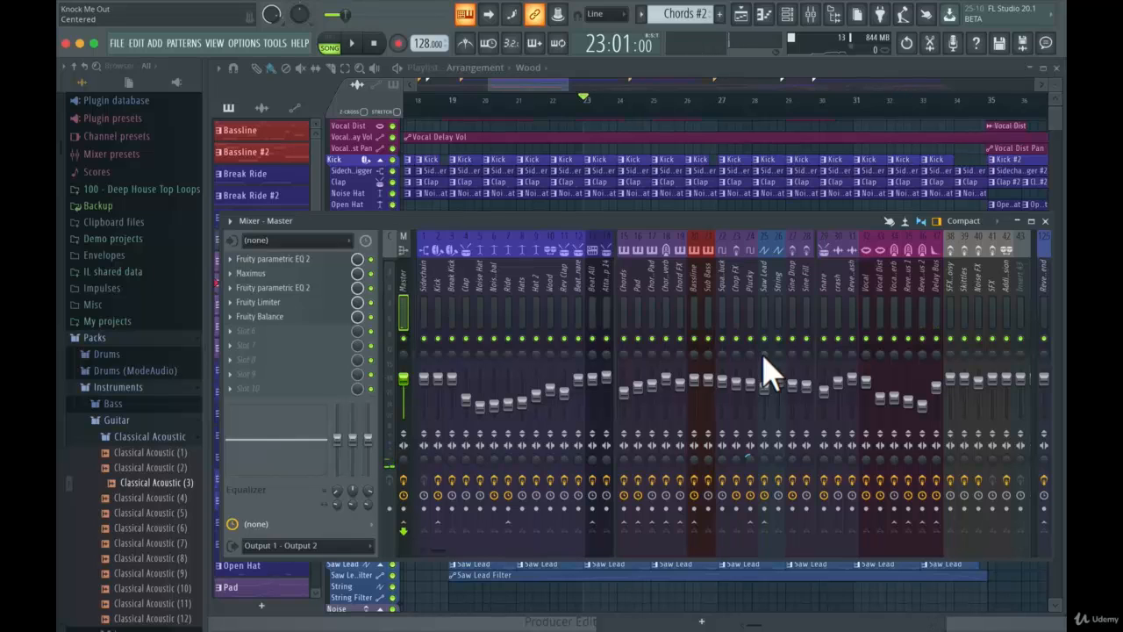
{"action": "left_click", "coordinate": [1046, 221]}
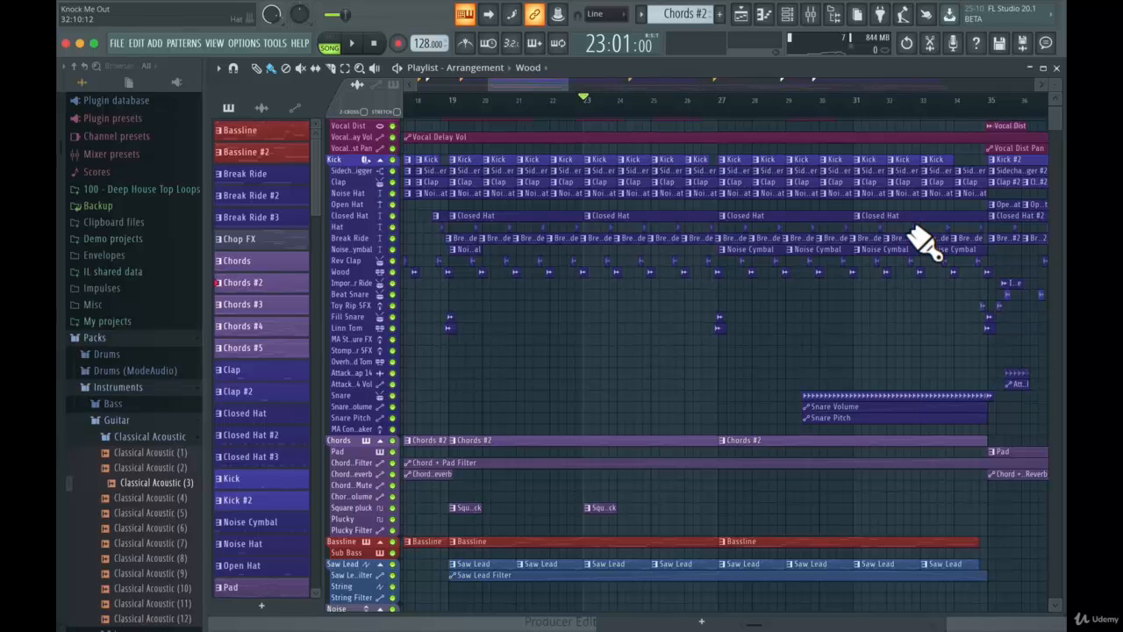
{"action": "scroll", "coordinate": [858, 321], "scroll_direction": "down", "scroll_amount": 8}
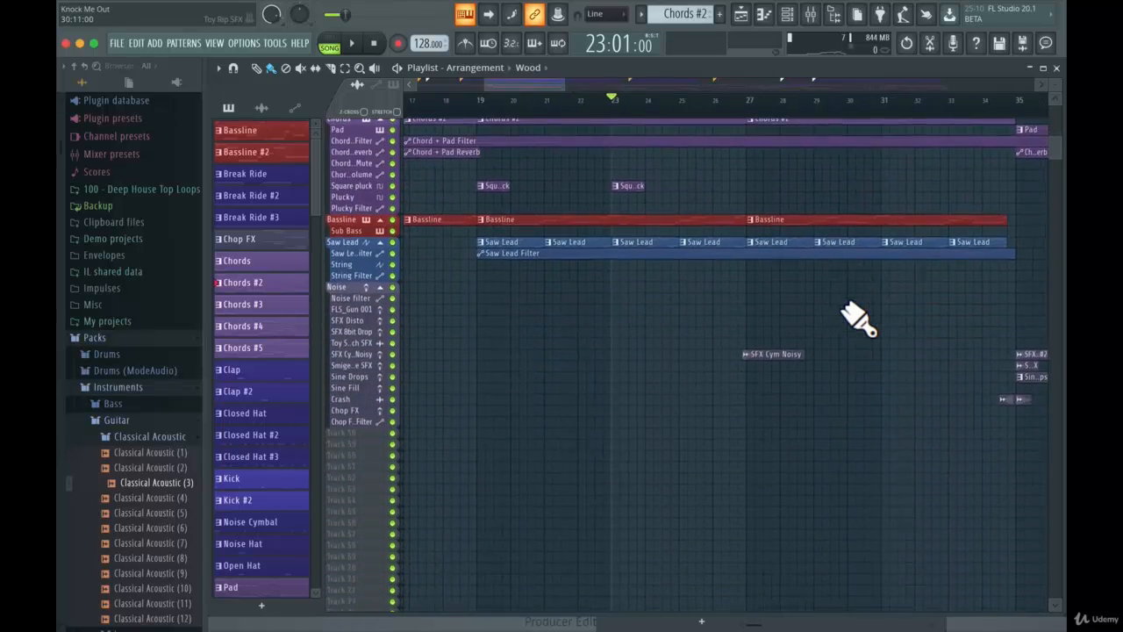
{"action": "scroll", "coordinate": [859, 320], "scroll_direction": "up", "scroll_amount": 8}
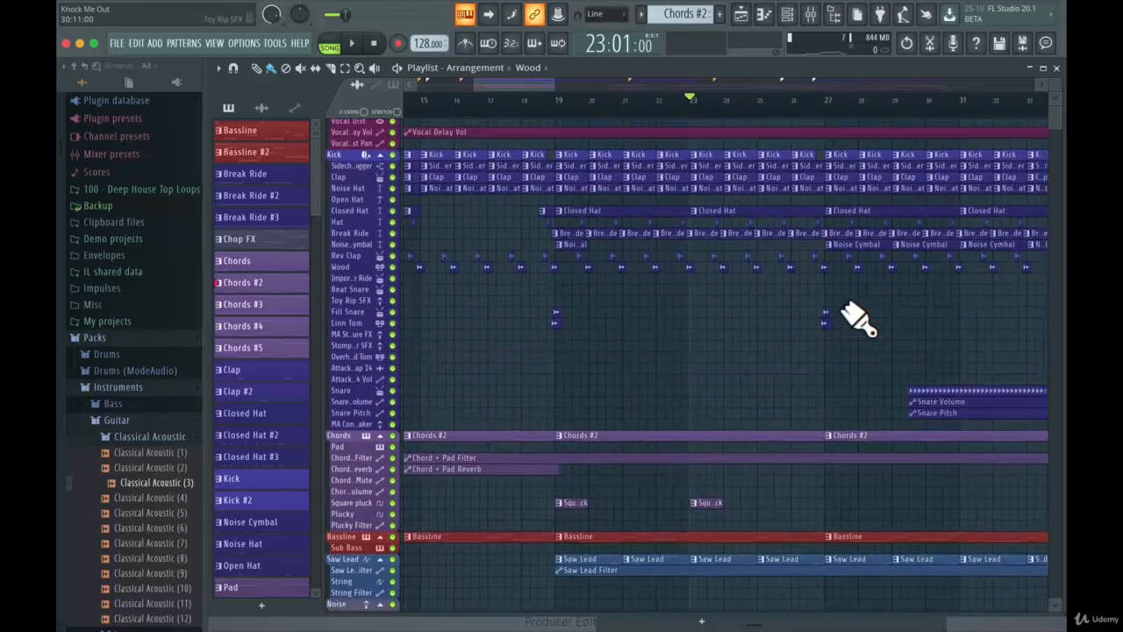
{"action": "scroll", "coordinate": [858, 320], "scroll_direction": "right", "scroll_amount": 3}
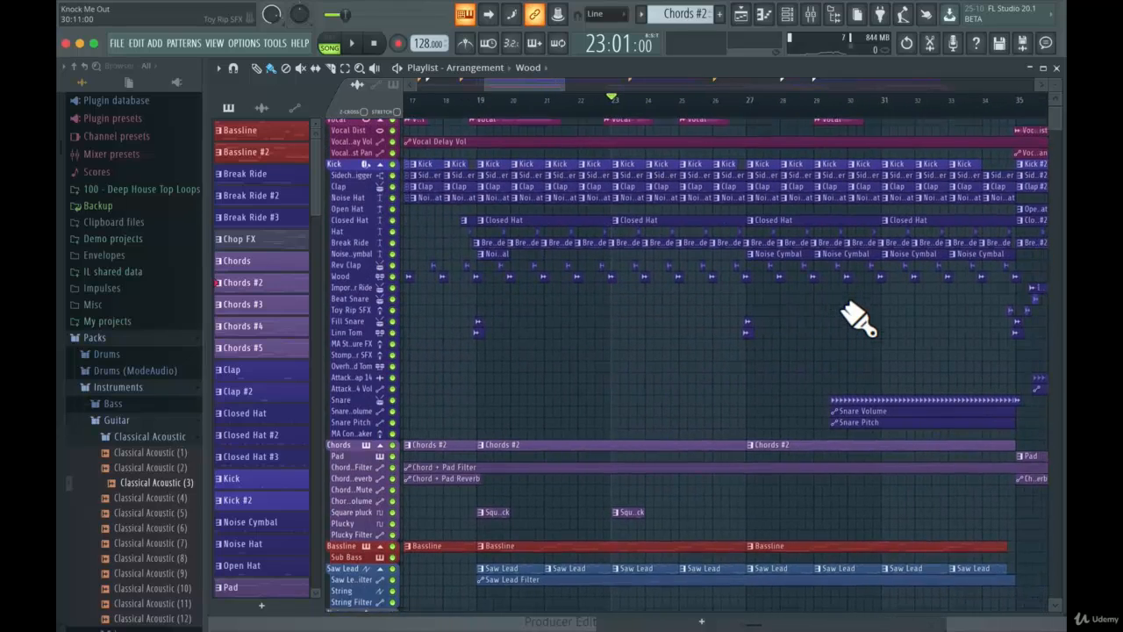
{"action": "scroll", "coordinate": [858, 321], "scroll_direction": "down", "scroll_amount": 6}
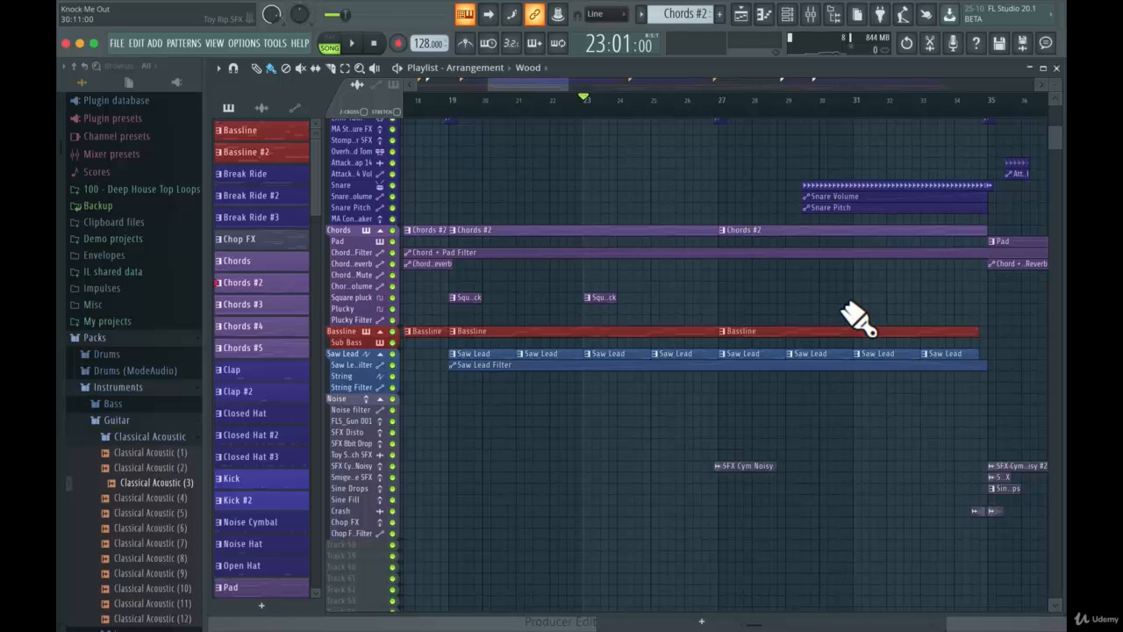
{"action": "scroll", "coordinate": [859, 320], "scroll_direction": "up", "scroll_amount": 2}
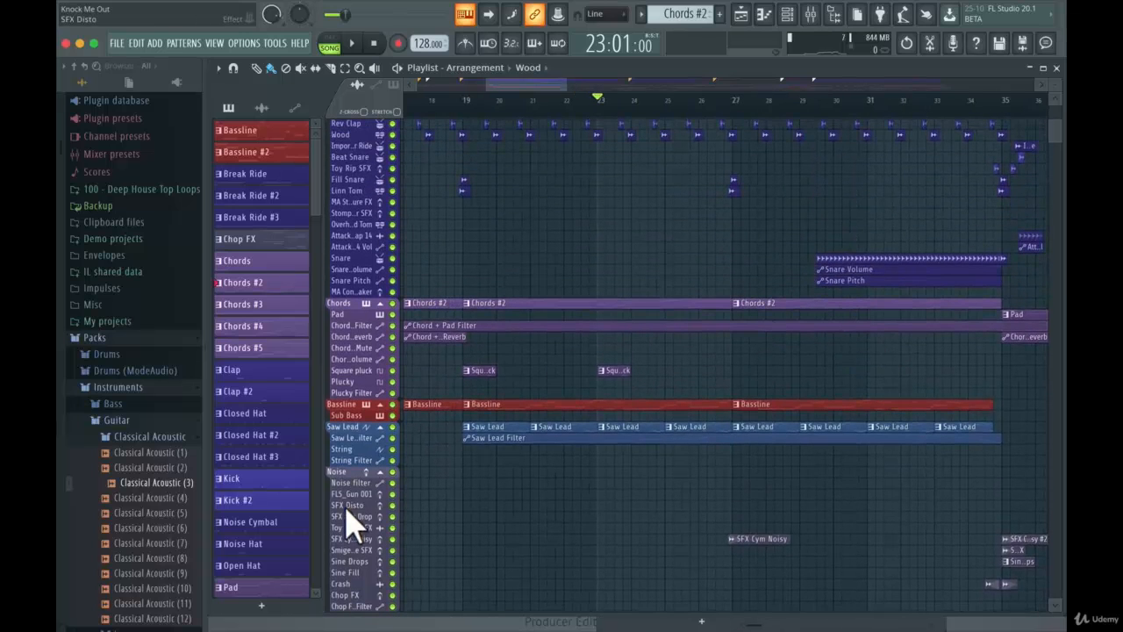
{"action": "scroll", "coordinate": [386, 223], "scroll_direction": "up", "scroll_amount": 4}
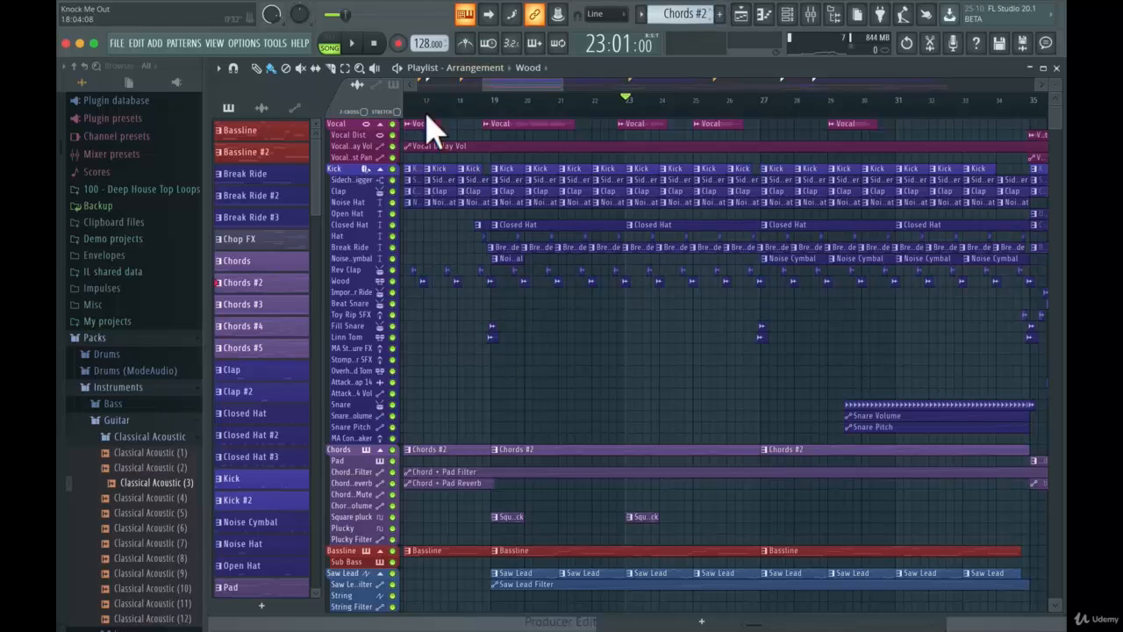
Step: Select the Chop FX pattern, examine its notes in the piano roll and close the piano roll
{"action": "left_click", "coordinate": [262, 195]}
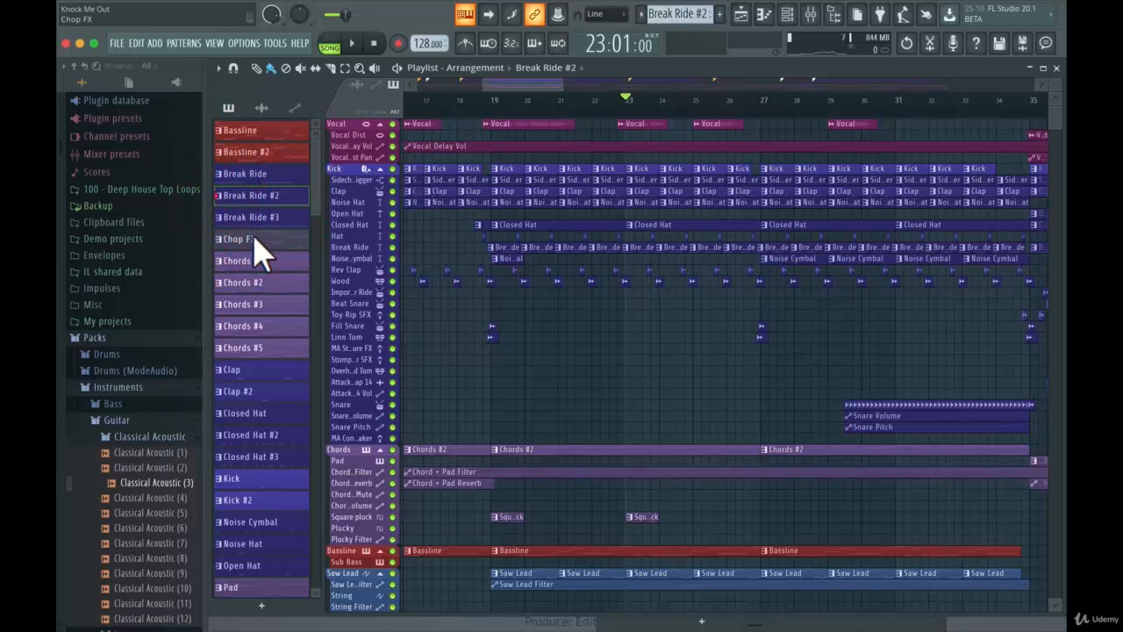
{"action": "left_click", "coordinate": [274, 217]}
{"action": "left_click", "coordinate": [267, 241]}
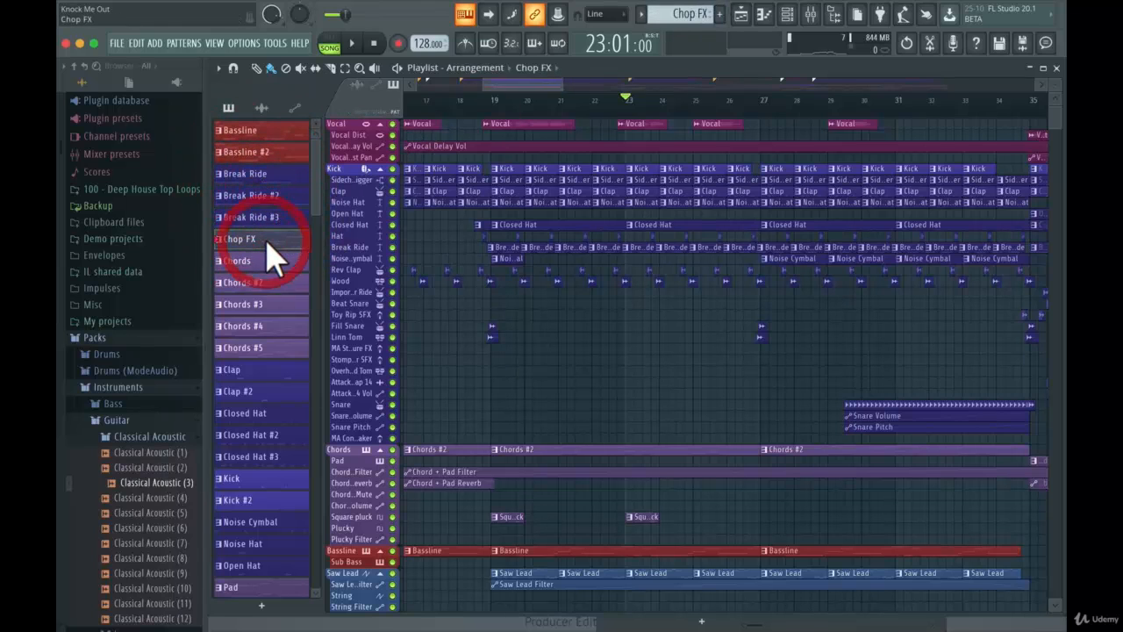
{"action": "left_click", "coordinate": [270, 244]}
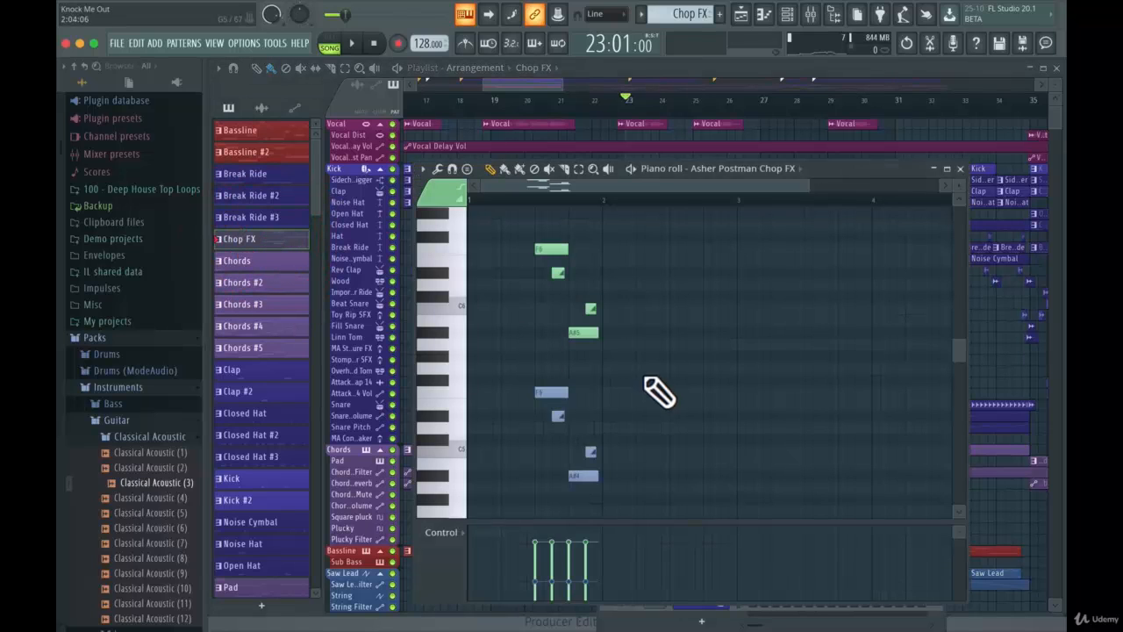
{"action": "left_click", "coordinate": [960, 169]}
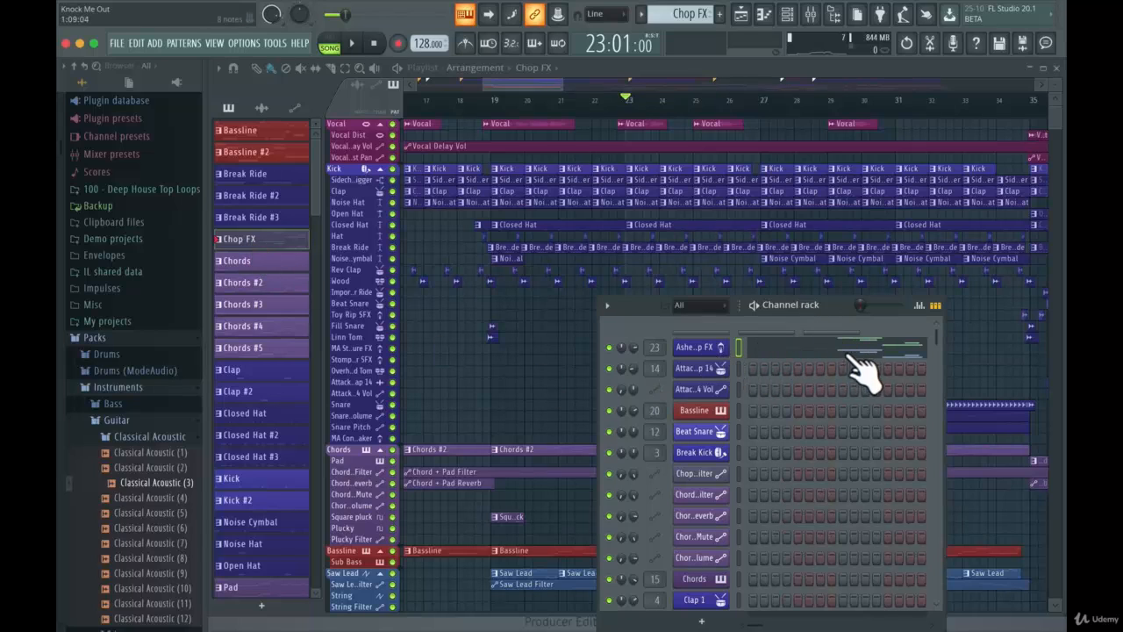
Step: View the Chop FX channel's sampler settings, then close them along with the channel rack
{"action": "left_click", "coordinate": [706, 348]}
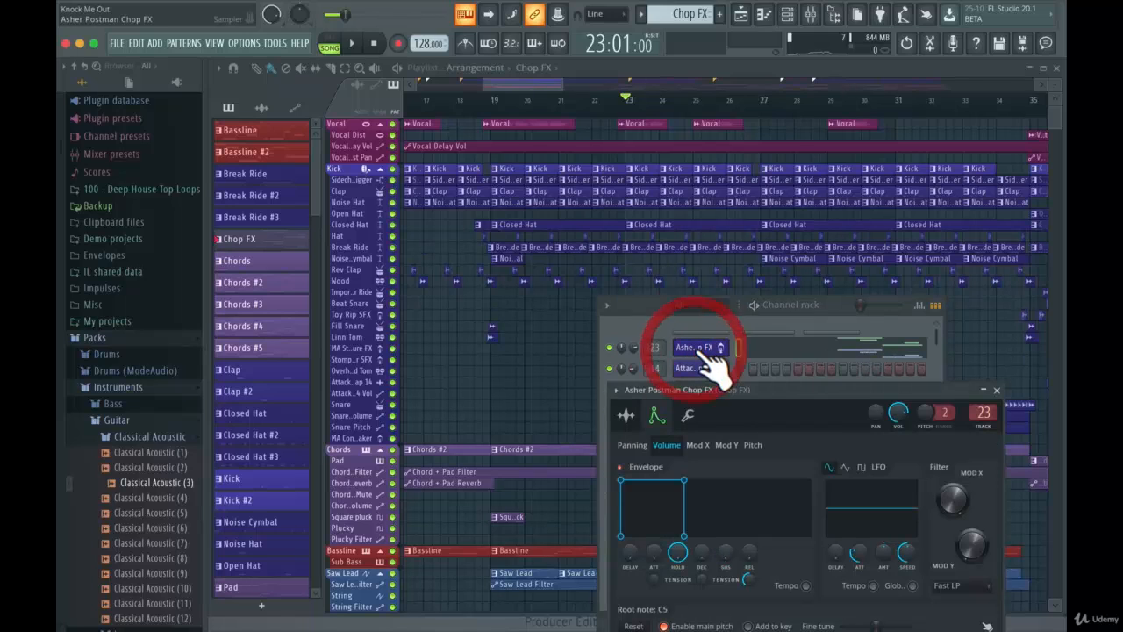
{"action": "left_click", "coordinate": [997, 391]}
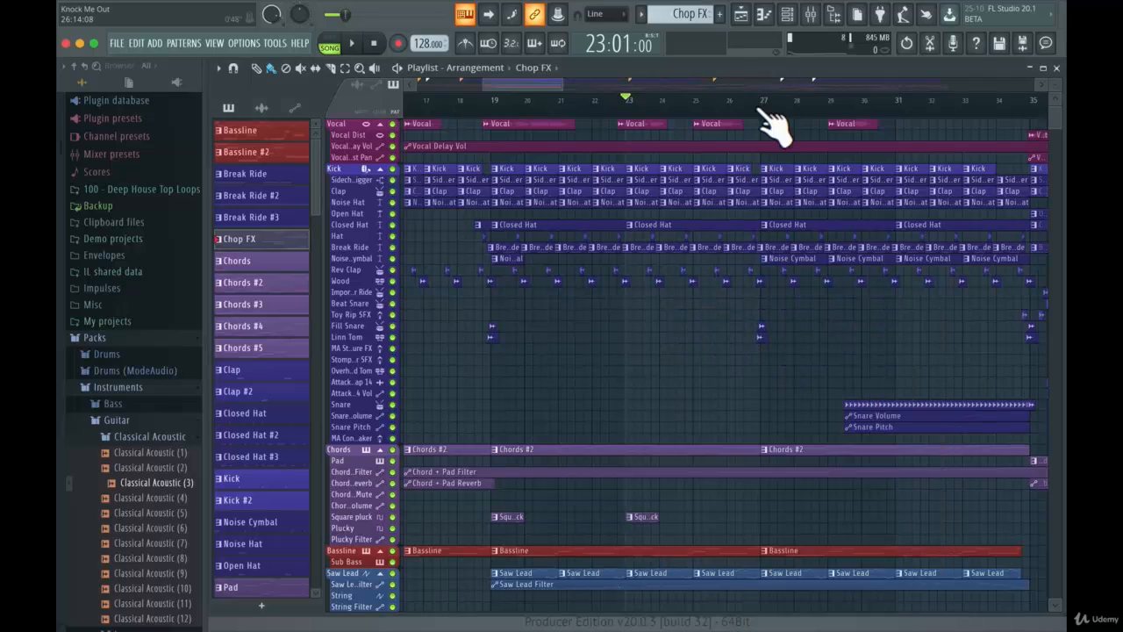
{"action": "key", "text": "F6"}
Step: Zoom the playlist out horizontally until the whole song arrangement fits in view
{"action": "left_click_drag", "start_coordinate": [505, 92], "coordinate": [461, 101]}
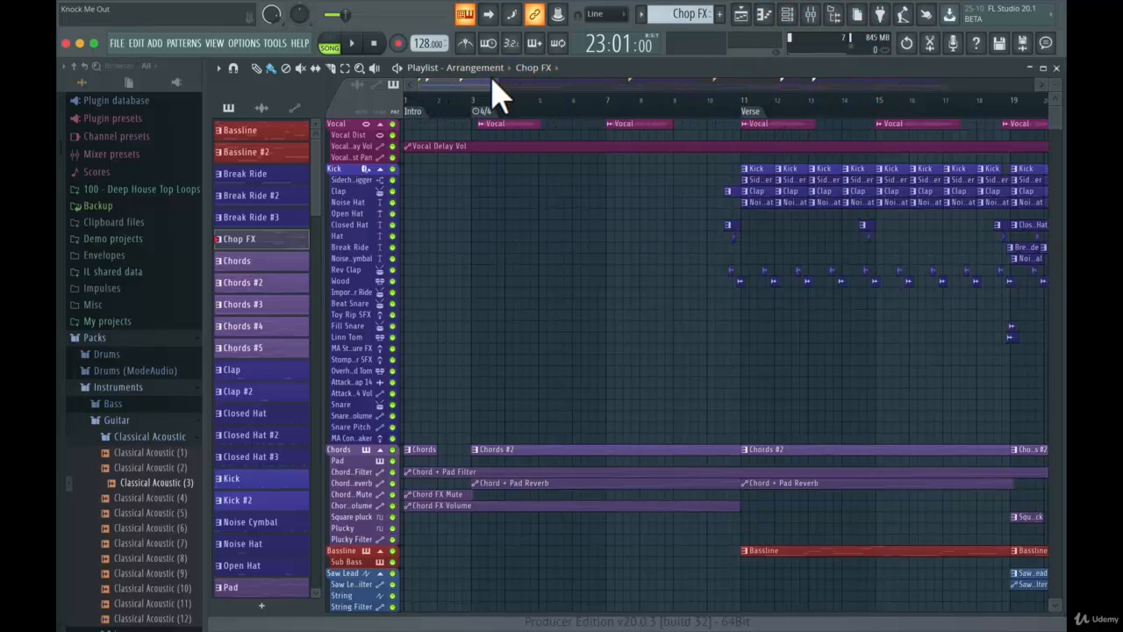
{"action": "left_click_drag", "start_coordinate": [508, 85], "coordinate": [561, 85]}
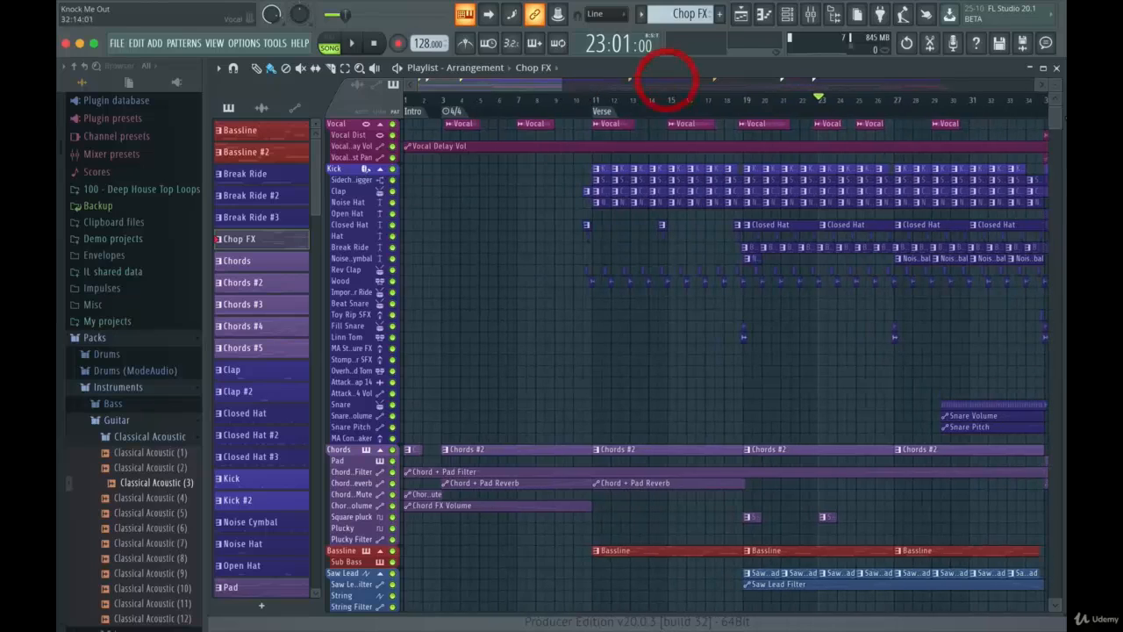
{"action": "mouse_move", "coordinate": [1056, 86]}
{"action": "left_mouse_down"}
{"action": "mouse_move", "coordinate": [1055, 54]}
{"action": "mouse_move", "coordinate": [1056, 88]}
{"action": "left_mouse_up"}
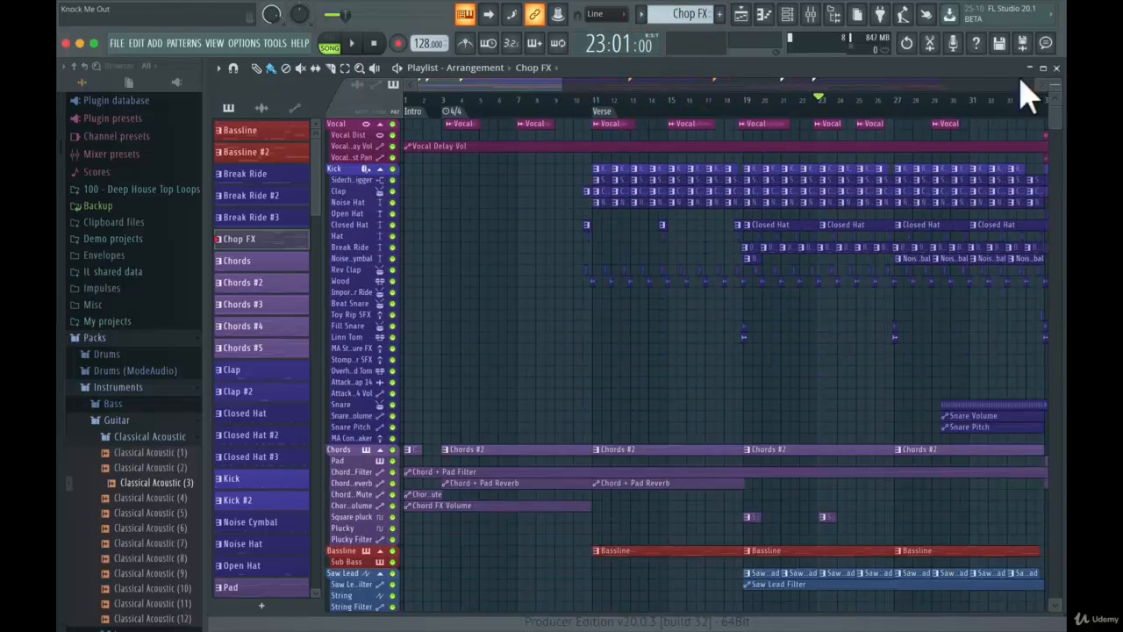
{"action": "right_click", "coordinate": [787, 156], "text": "ctrl"}
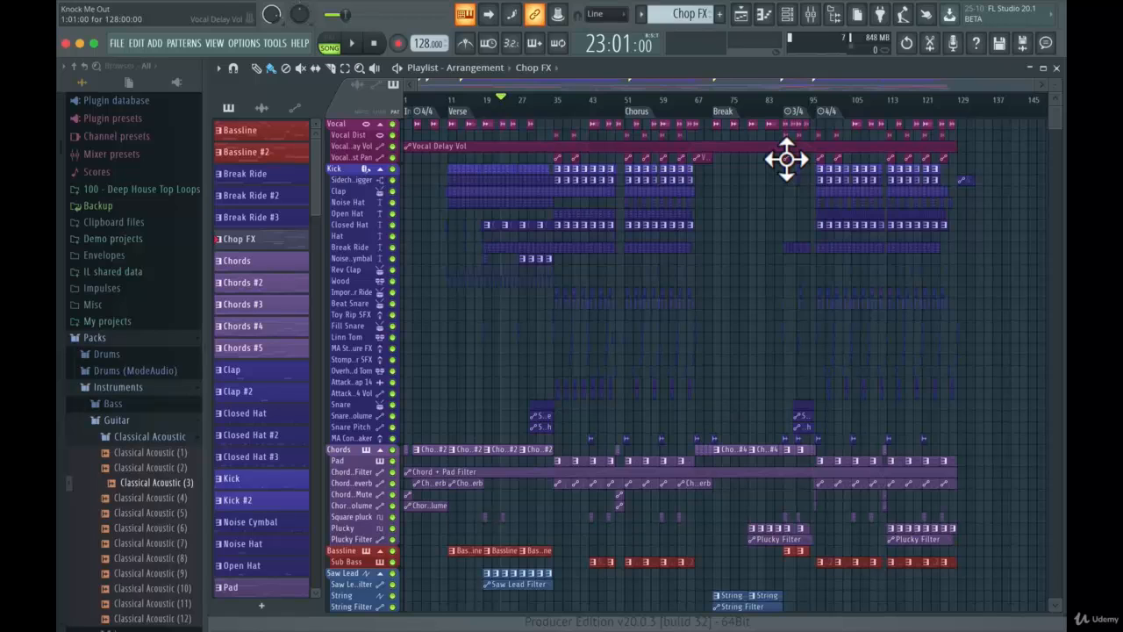
Step: Enlarge the playlist tracks' height to inspect their clips, and shrink the tracks back to a compact height
{"action": "key", "text": "alt"}
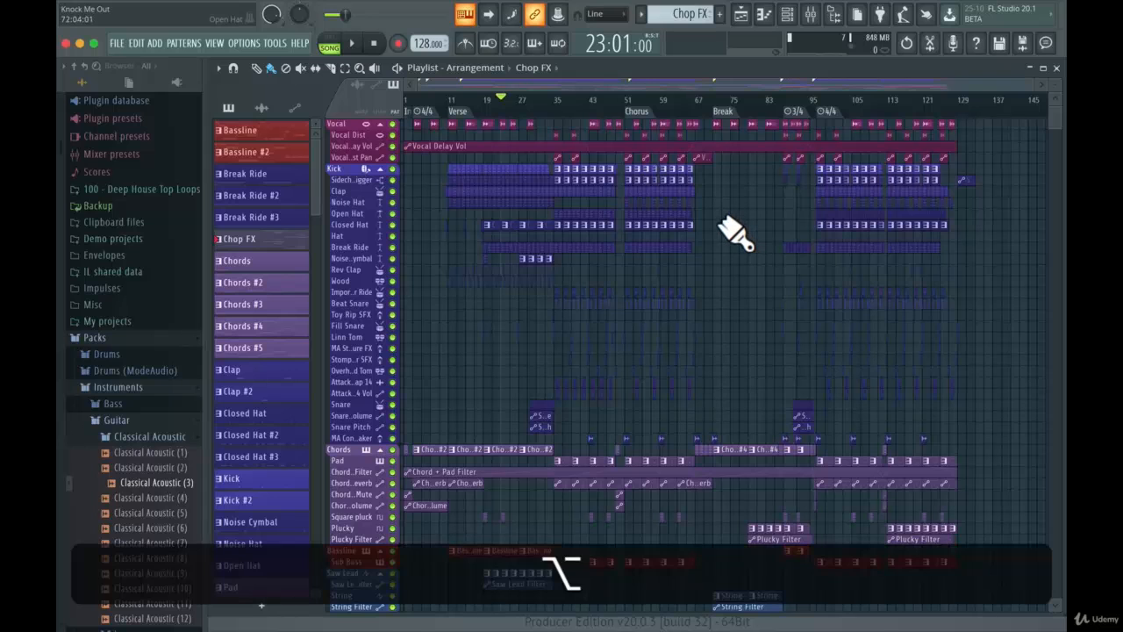
{"action": "scroll", "coordinate": [733, 233], "scroll_direction": "up", "scroll_amount": 6}
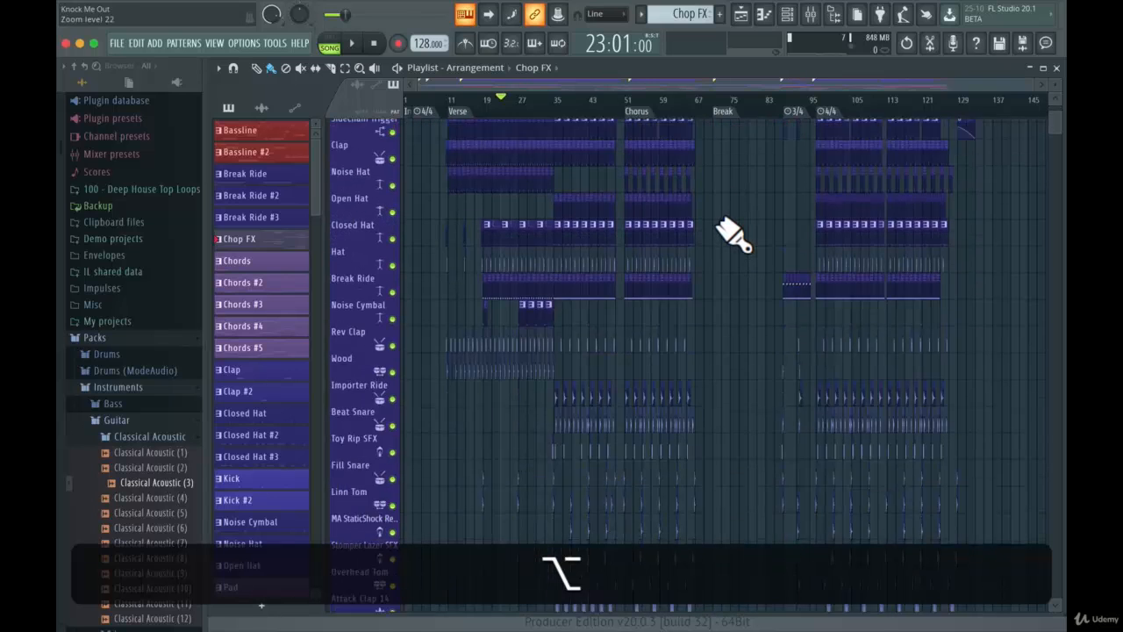
{"action": "scroll", "coordinate": [733, 232], "scroll_direction": "up", "scroll_amount": 3}
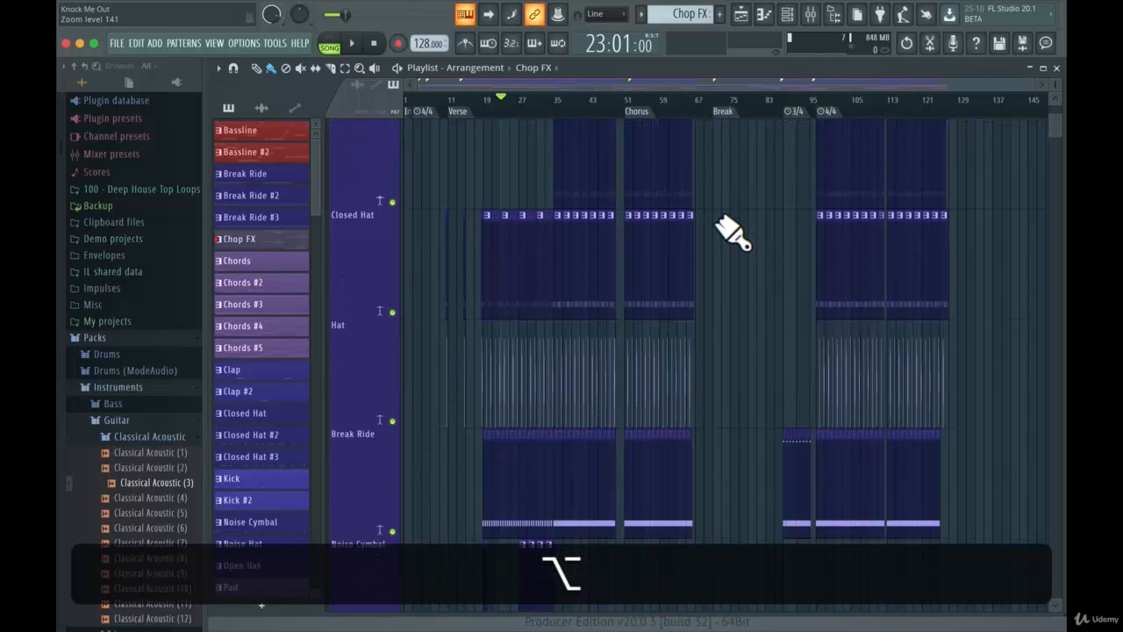
{"action": "scroll", "coordinate": [732, 233], "scroll_direction": "down", "scroll_amount": 8}
{"action": "scroll", "coordinate": [732, 233], "scroll_direction": "down", "scroll_amount": 3}
{"action": "scroll", "coordinate": [733, 233], "scroll_direction": "up", "scroll_amount": 5}
{"action": "scroll", "coordinate": [733, 232], "scroll_direction": "down", "scroll_amount": 10}
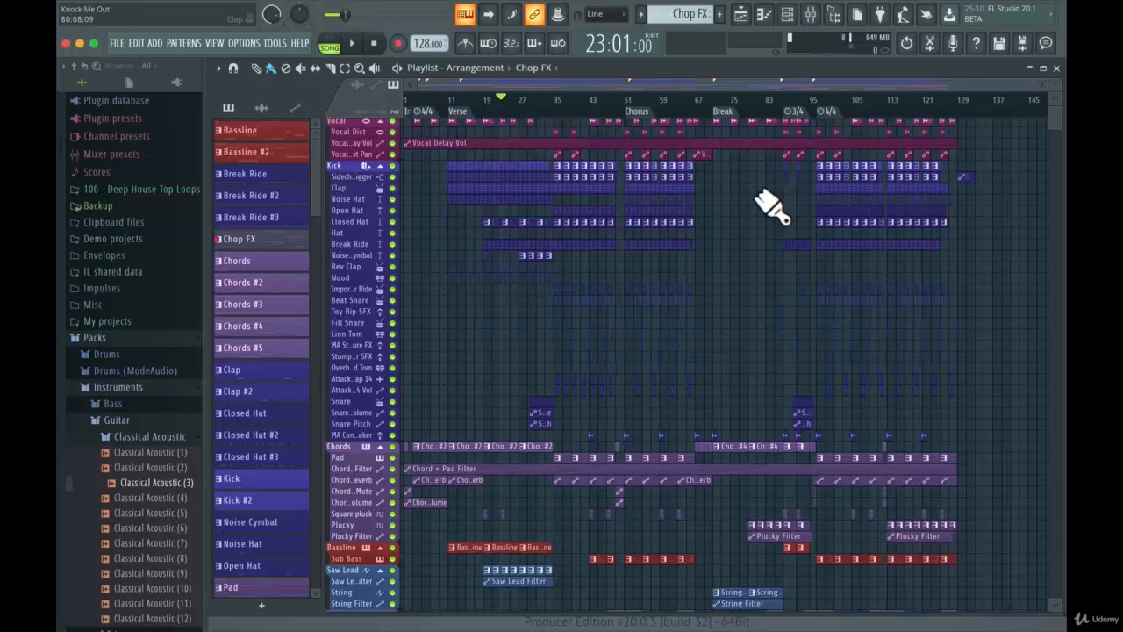
Step: Magnify the playlist timeline horizontally around bar 80, and zoom back out to the whole song
{"action": "key", "text": "super"}
{"action": "scroll", "coordinate": [772, 206], "scroll_direction": "up", "scroll_amount": 3}
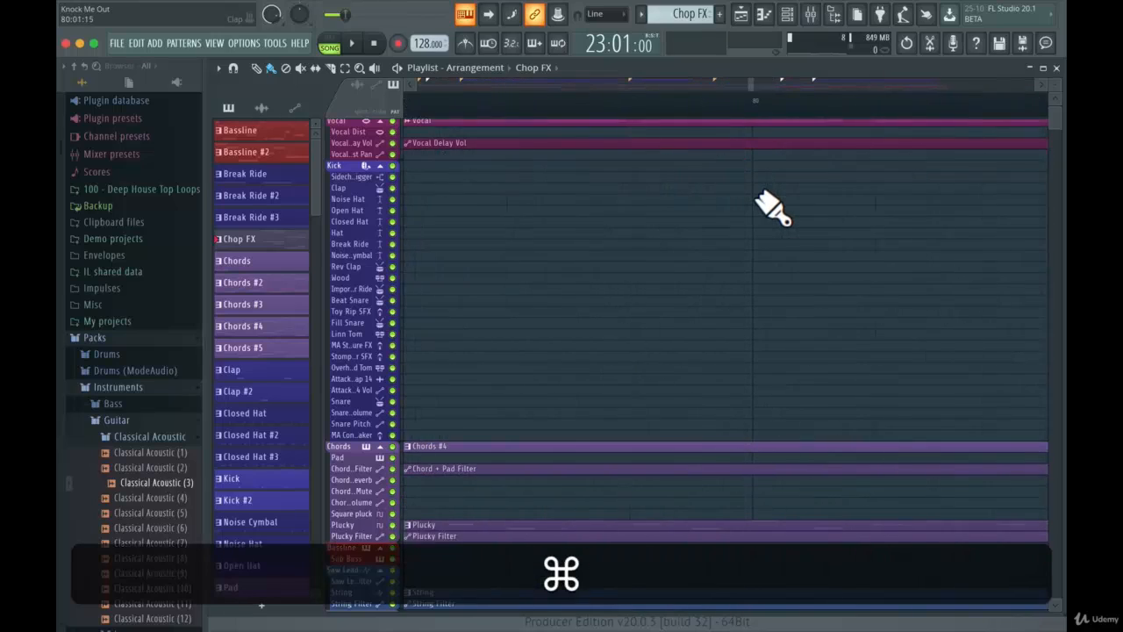
{"action": "scroll", "coordinate": [772, 206], "scroll_direction": "down", "scroll_amount": 3}
{"action": "scroll", "coordinate": [772, 206], "scroll_direction": "up", "scroll_amount": 3}
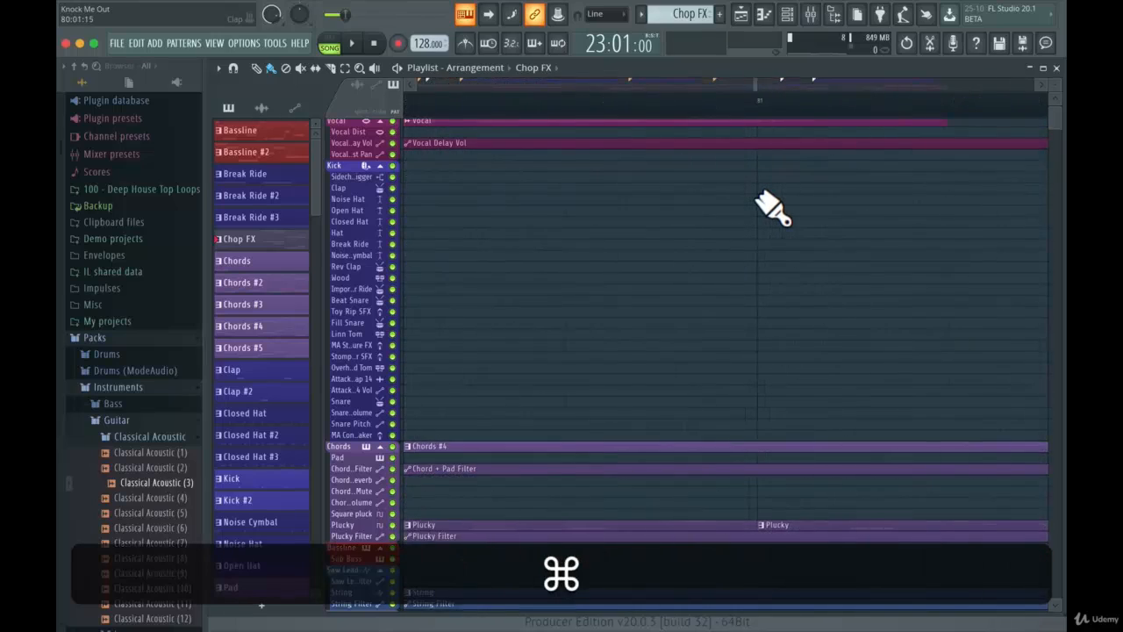
{"action": "scroll", "coordinate": [772, 206], "scroll_direction": "down", "scroll_amount": 3}
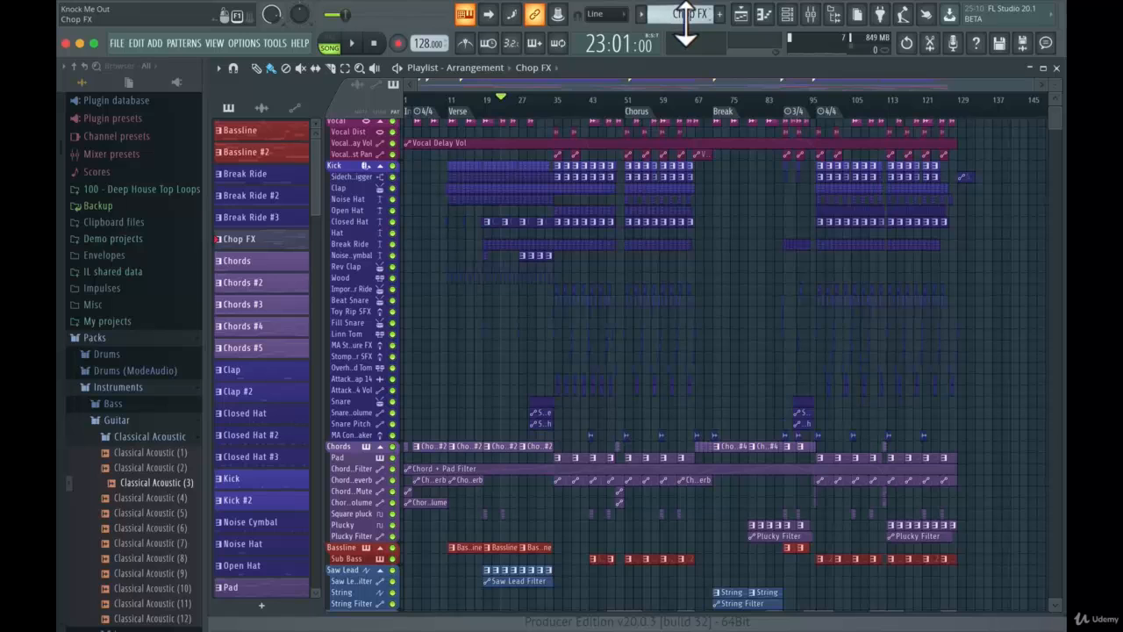
Step: Look through the song's complete pattern list, both in the pattern selector and in the playlist picker
{"action": "left_click", "coordinate": [689, 24]}
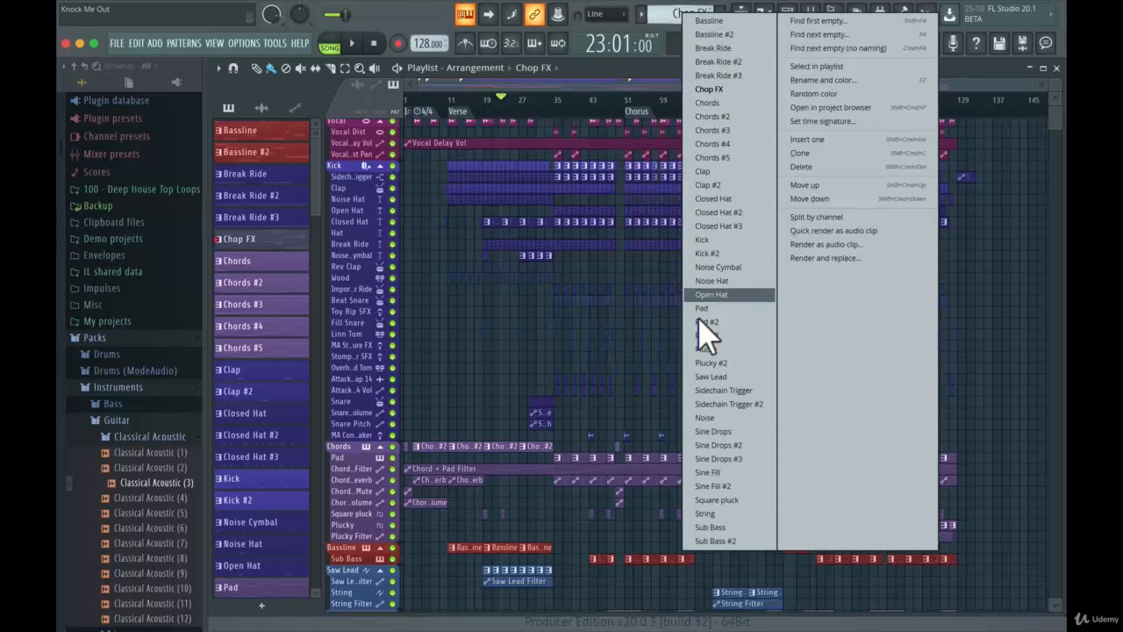
{"action": "left_click", "coordinate": [660, 21]}
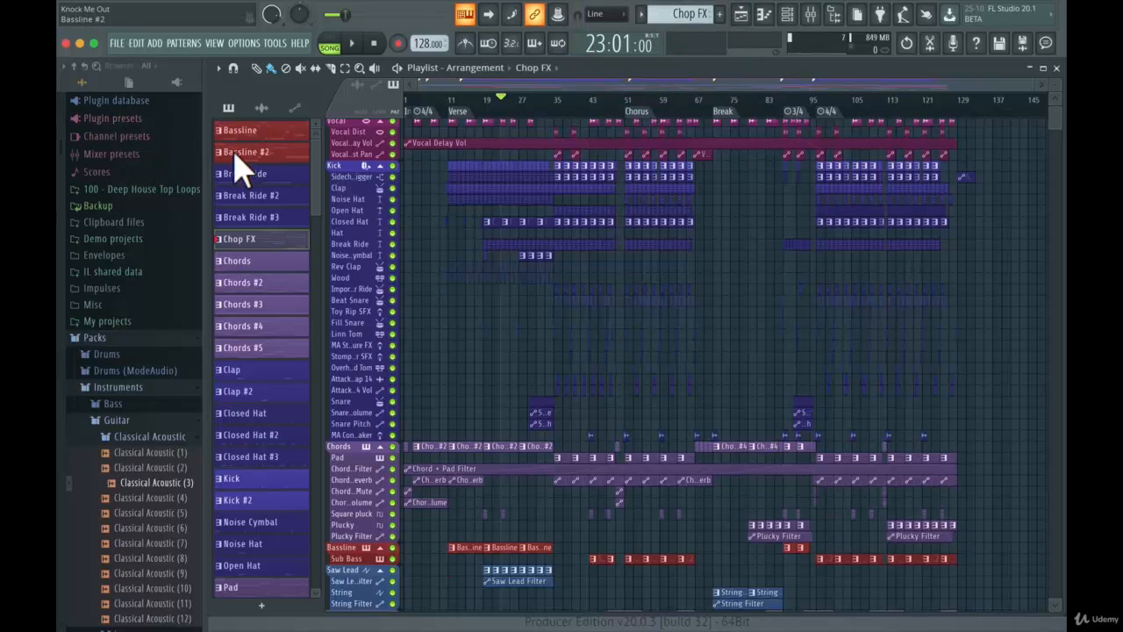
{"action": "left_click_drag", "start_coordinate": [319, 186], "coordinate": [339, 121]}
{"action": "scroll", "coordinate": [274, 513], "scroll_direction": "down", "scroll_amount": 4}
{"action": "scroll", "coordinate": [263, 456], "scroll_direction": "up", "scroll_amount": 4}
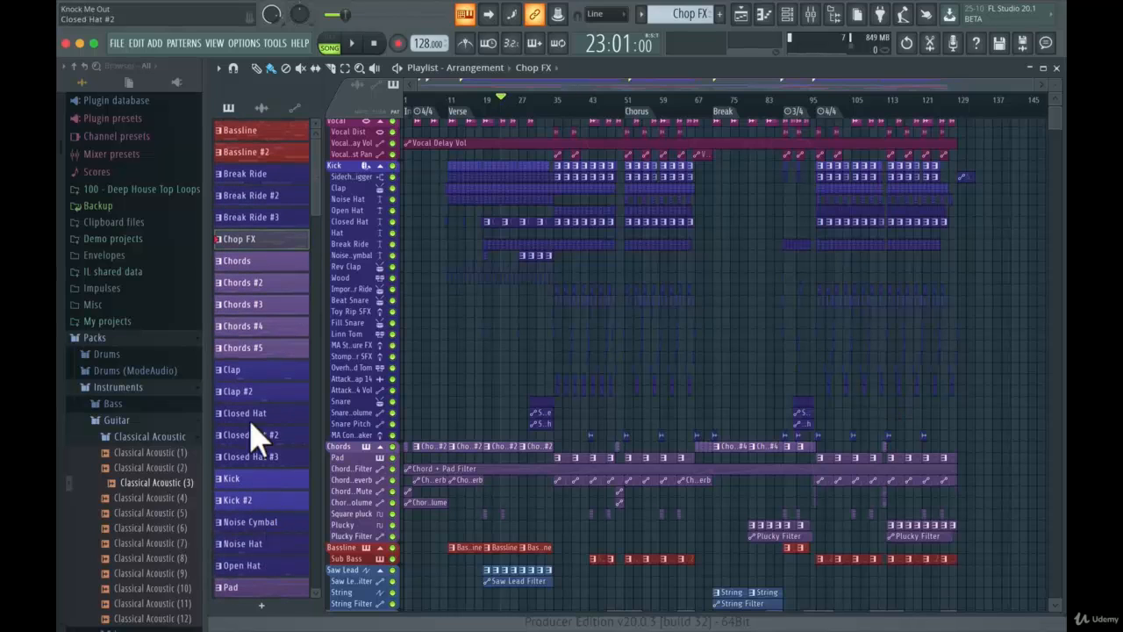
Step: Select the Break Ride #2 pattern, examine its notes in the piano roll and close the piano roll
{"action": "left_click", "coordinate": [281, 181]}
{"action": "left_click", "coordinate": [282, 194]}
{"action": "double_click", "coordinate": [281, 195]}
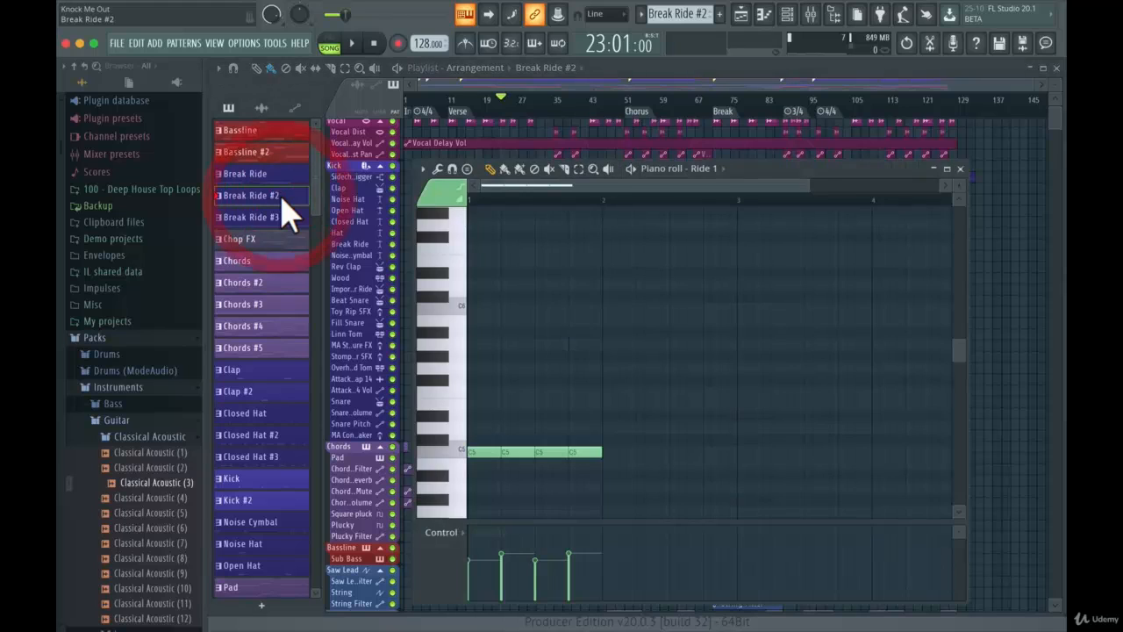
{"action": "left_click", "coordinate": [960, 169]}
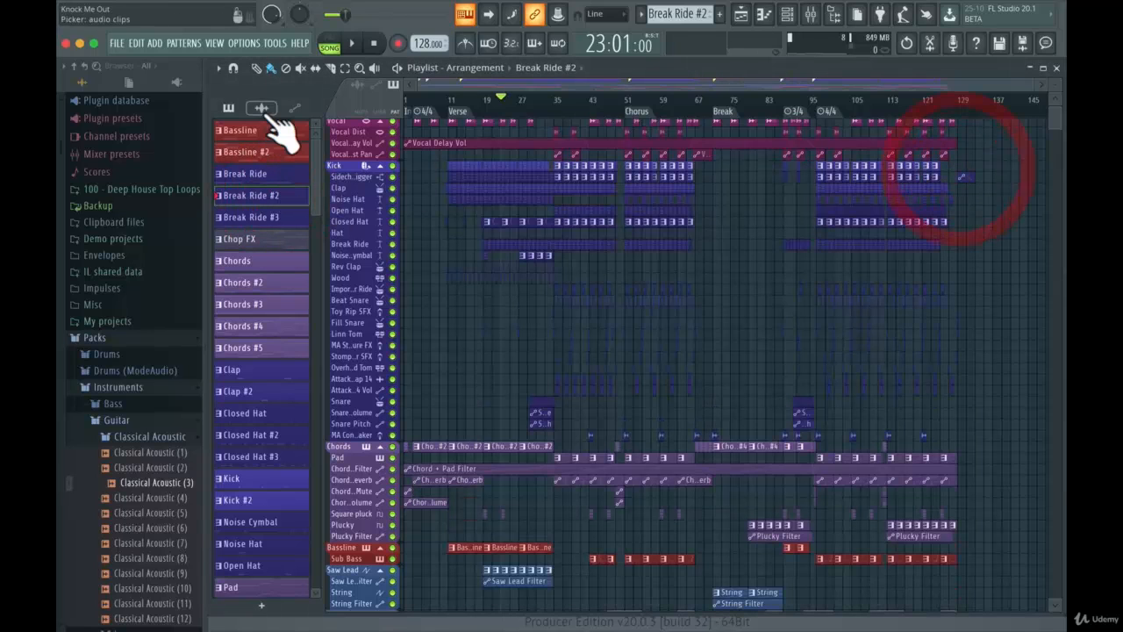
Step: Show the audio clips in the picker and add the 100_DHTL_005 loop from the 100 - Deep House Top Loops folder
{"action": "left_click", "coordinate": [268, 112]}
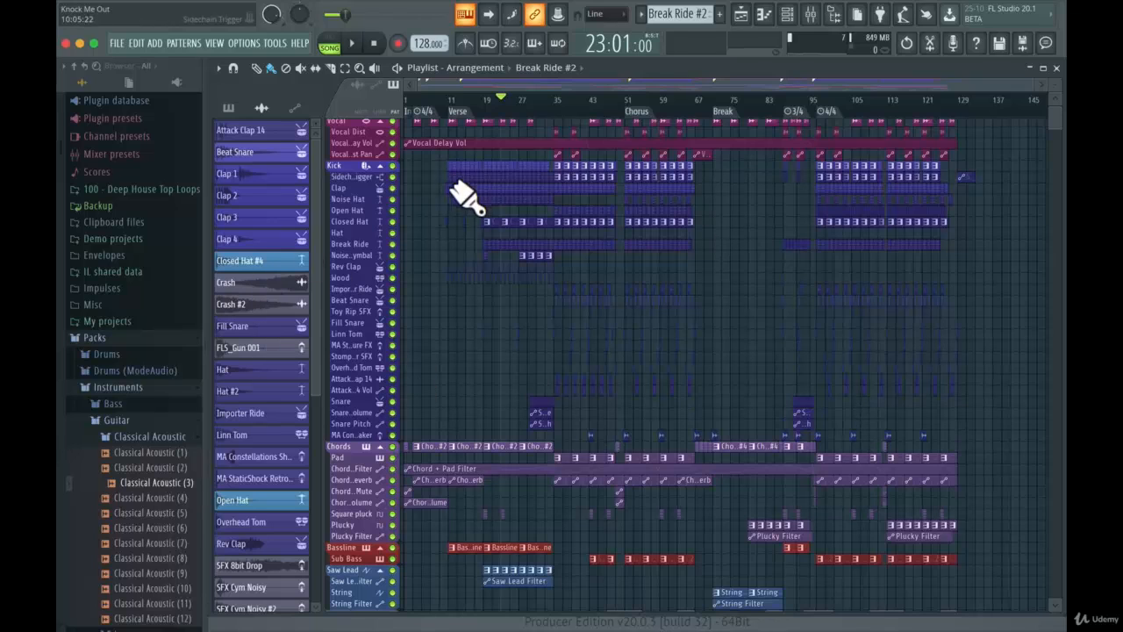
{"action": "left_click_drag", "start_coordinate": [451, 179], "coordinate": [497, 203]}
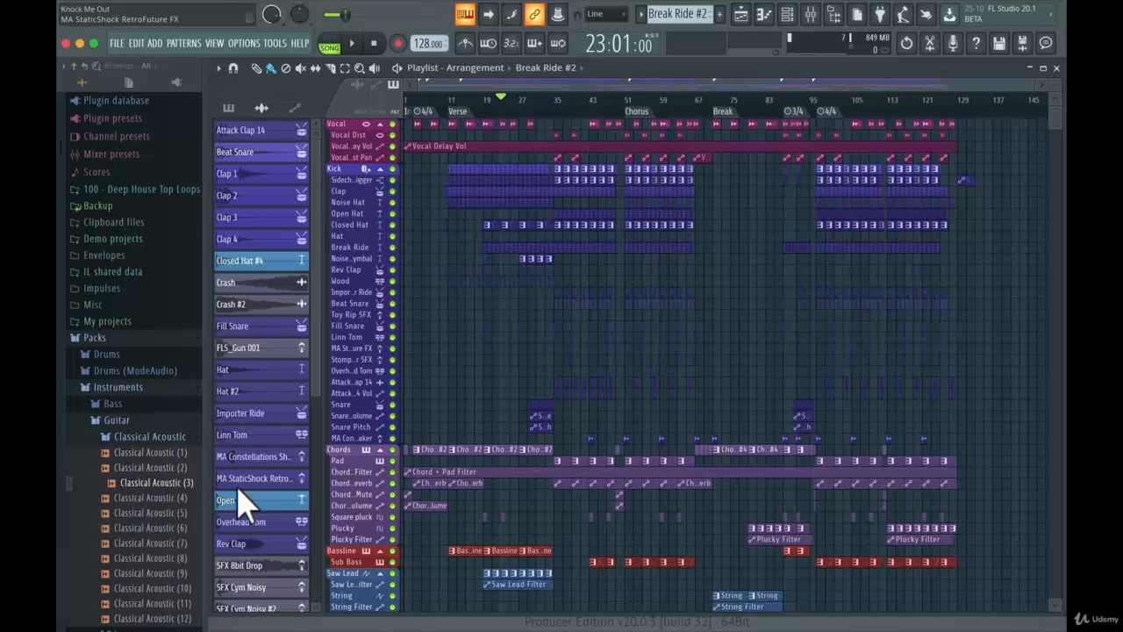
{"action": "scroll", "coordinate": [171, 394], "scroll_direction": "down", "scroll_amount": 10}
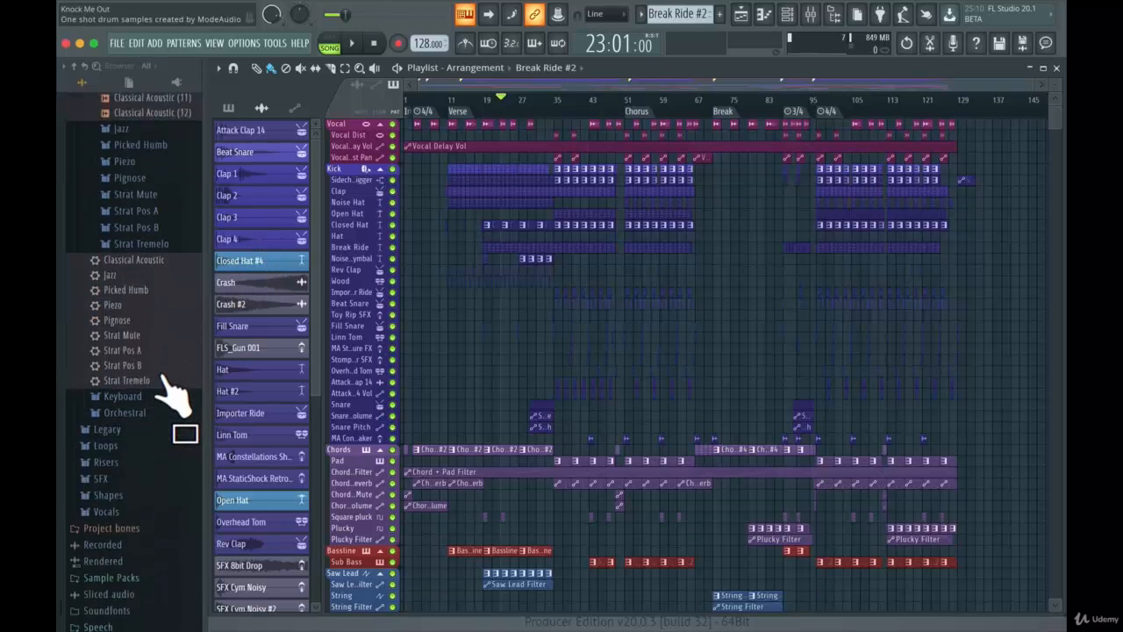
{"action": "scroll", "coordinate": [156, 386], "scroll_direction": "up", "scroll_amount": 10}
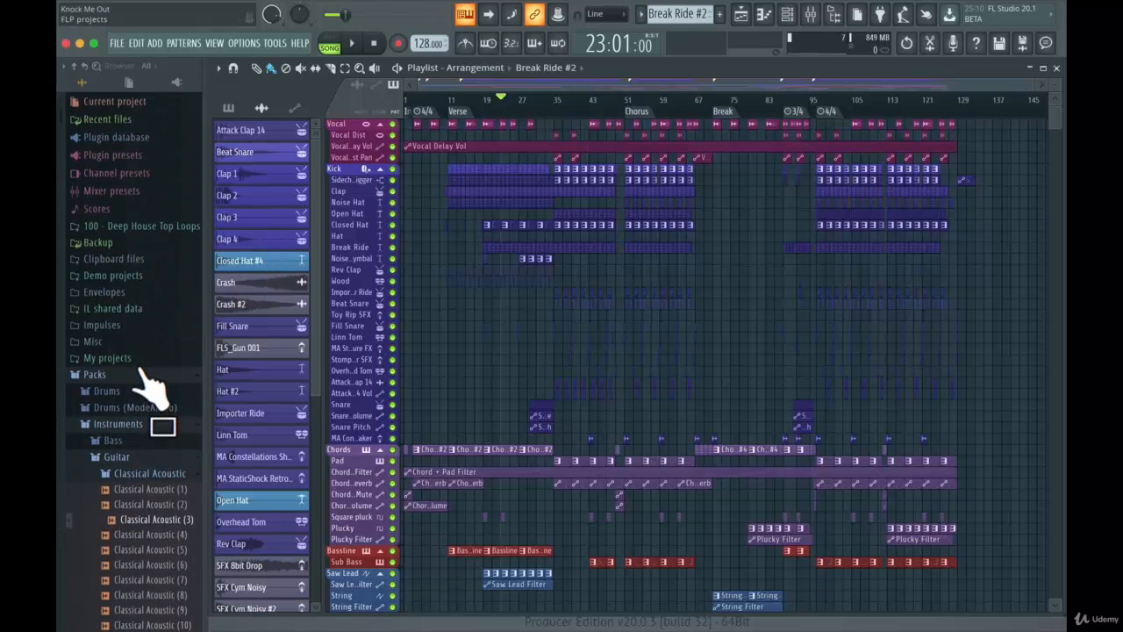
{"action": "left_click", "coordinate": [131, 230]}
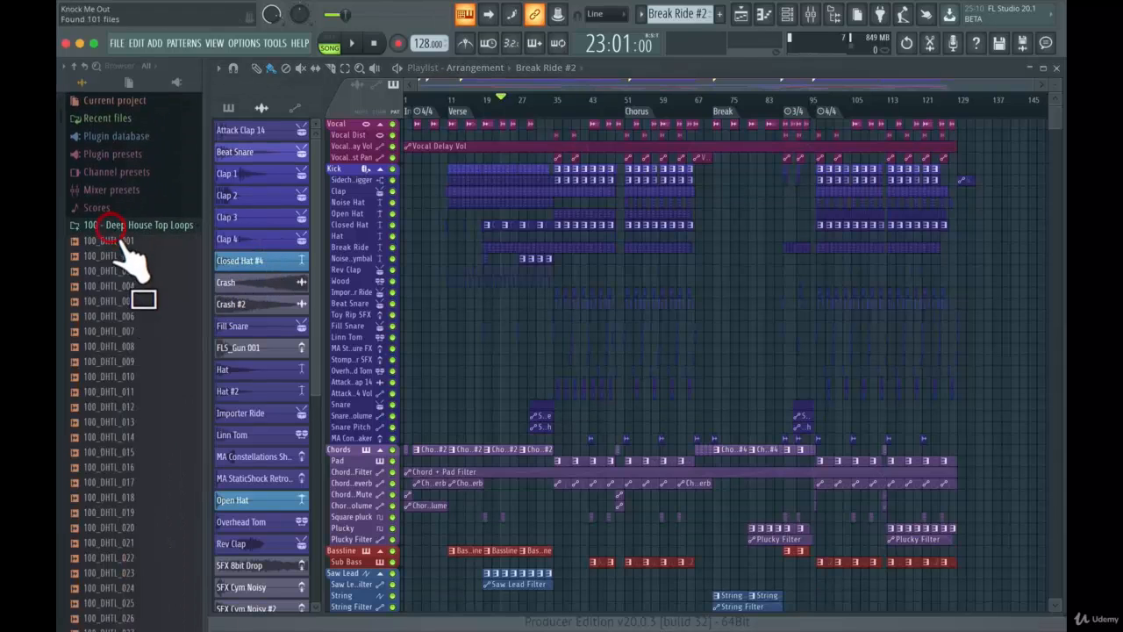
{"action": "left_click", "coordinate": [131, 303]}
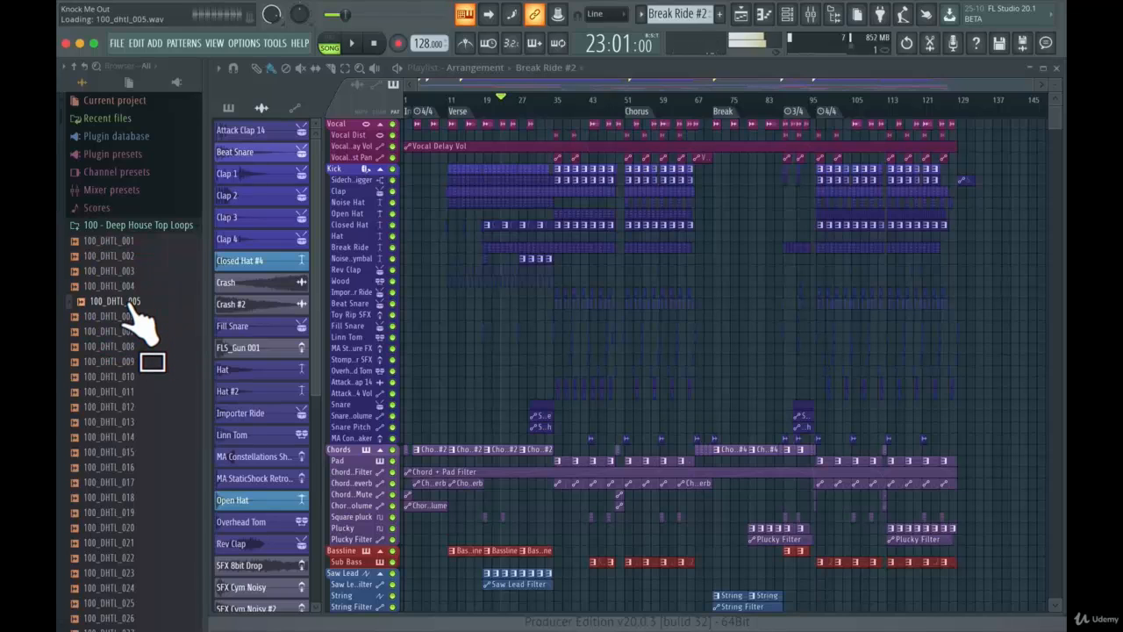
{"action": "left_click_drag", "start_coordinate": [134, 314], "coordinate": [261, 592]}
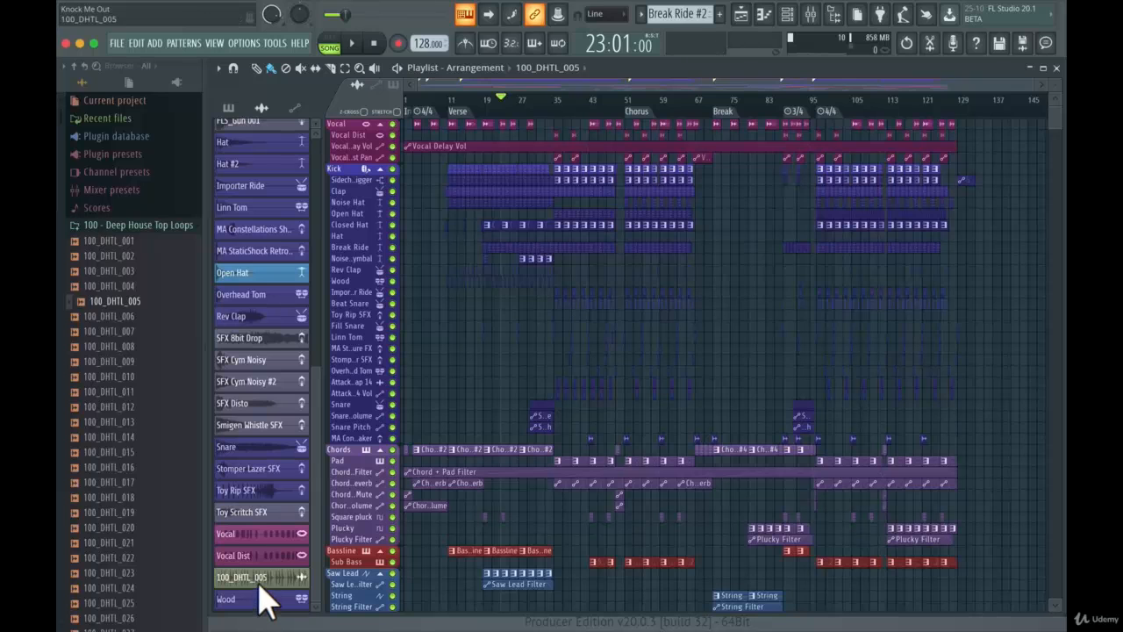
Step: Place the 100_DHTL_005 audio clip at bar 7 on the empty Track 58 below the Chop FX filter track
{"action": "scroll", "coordinate": [781, 462], "scroll_direction": "down", "scroll_amount": 20}
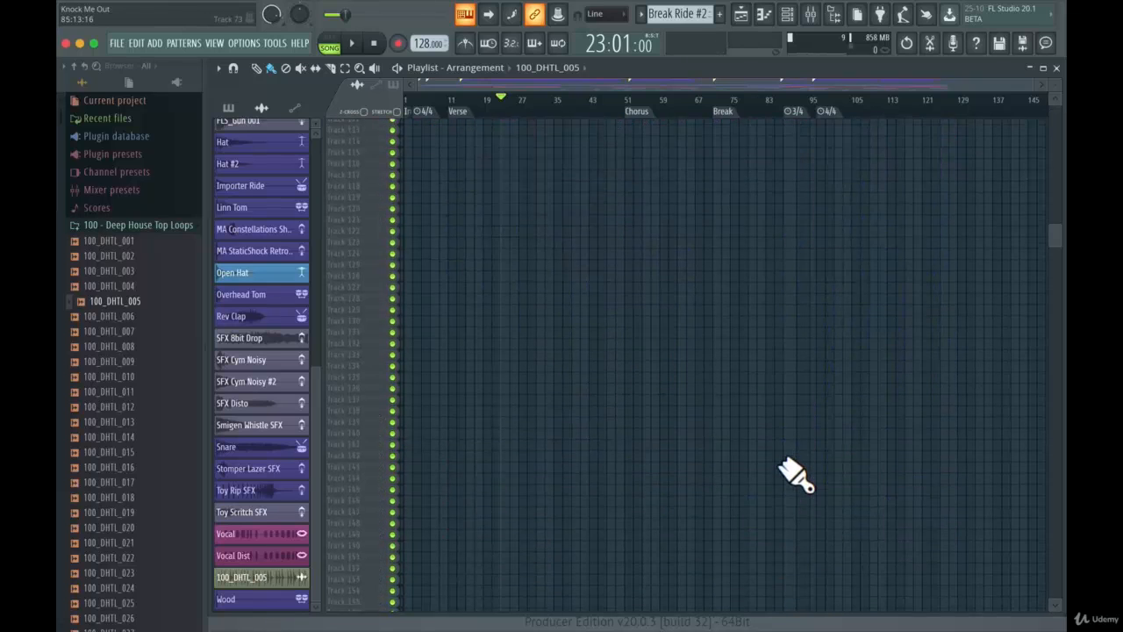
{"action": "scroll", "coordinate": [778, 463], "scroll_direction": "up", "scroll_amount": 15}
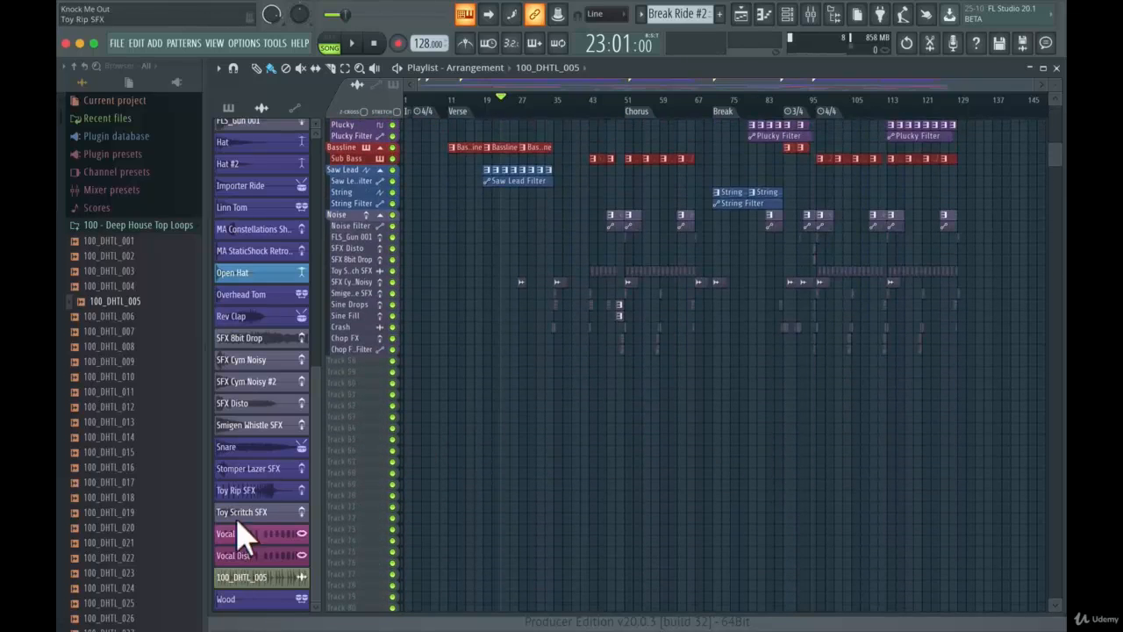
{"action": "left_click", "coordinate": [352, 359]}
{"action": "left_click_drag", "start_coordinate": [253, 576], "coordinate": [433, 363]}
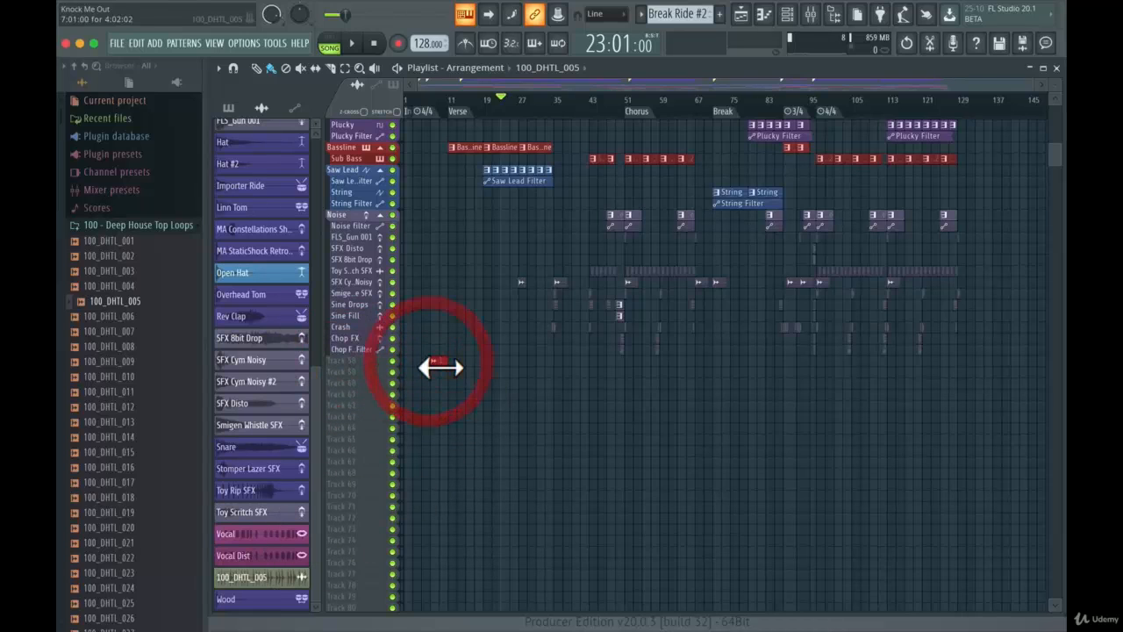
Step: Move the playhead to bar 7 and go through the picker's automation clips from Attack Clap 14 Vol to Chord + Pad Reverb
{"action": "left_click", "coordinate": [430, 111]}
{"action": "left_click", "coordinate": [295, 109]}
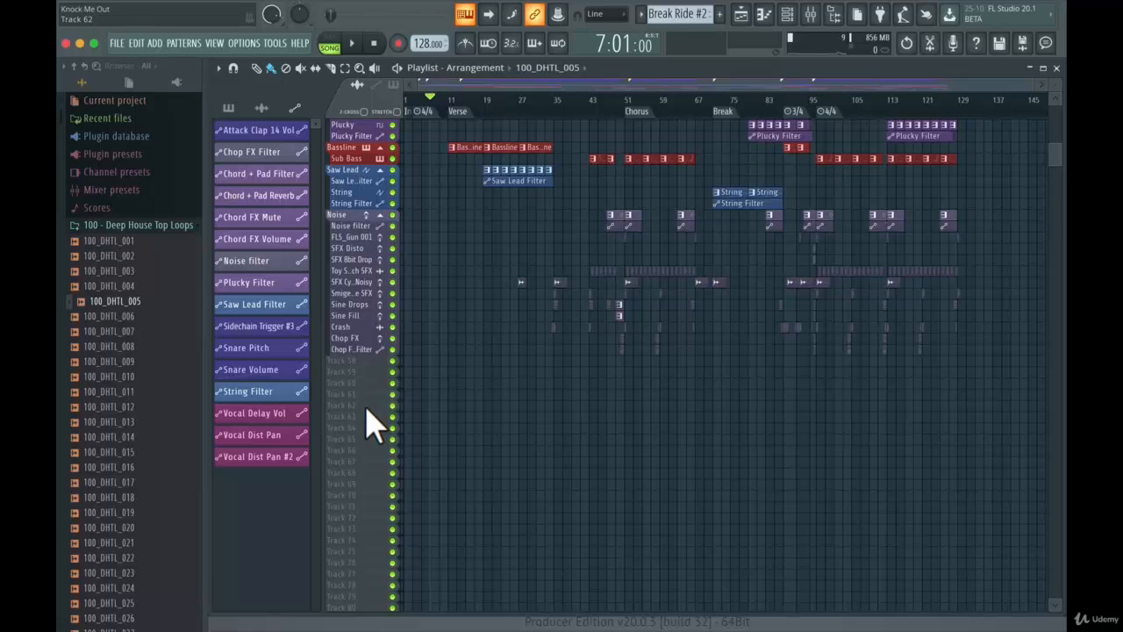
{"action": "left_click", "coordinate": [266, 136]}
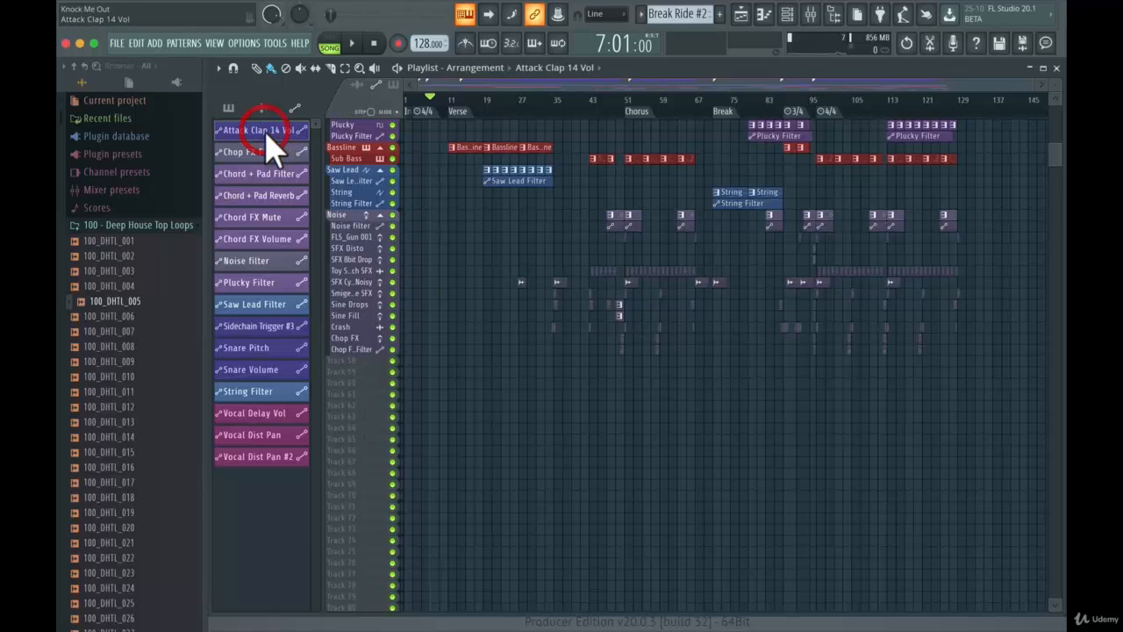
{"action": "left_click", "coordinate": [267, 151]}
{"action": "left_click", "coordinate": [268, 174]}
{"action": "left_click", "coordinate": [268, 196]}
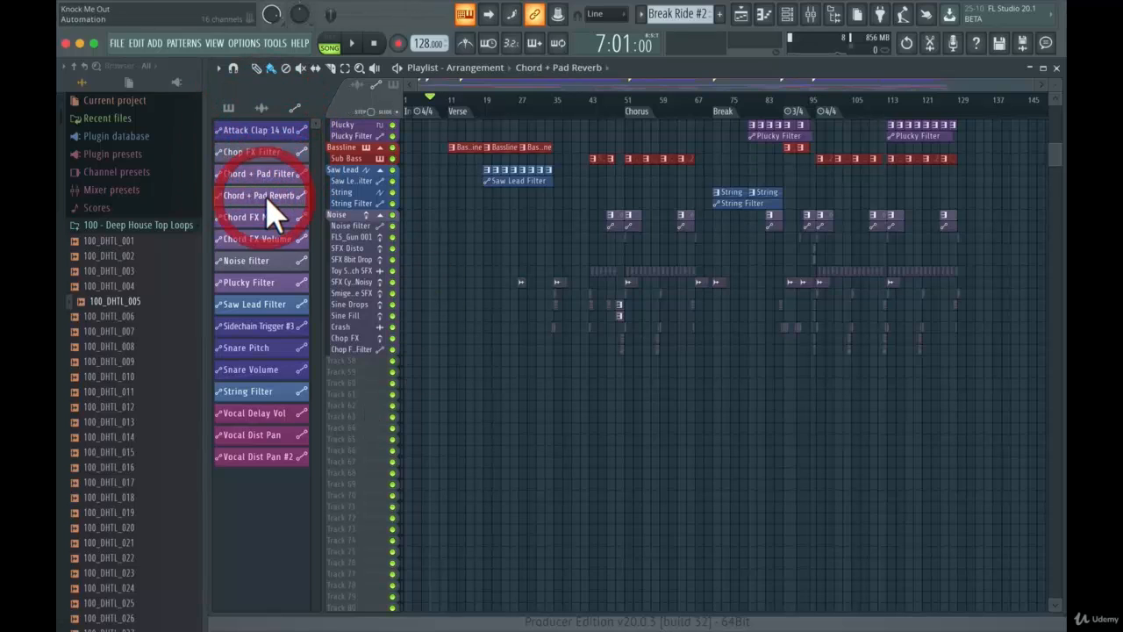
Step: Compare the picker's pattern, audio and automation clip lists with the playlist tracks, down to the noise effects
{"action": "left_click", "coordinate": [262, 107]}
{"action": "left_click", "coordinate": [230, 108]}
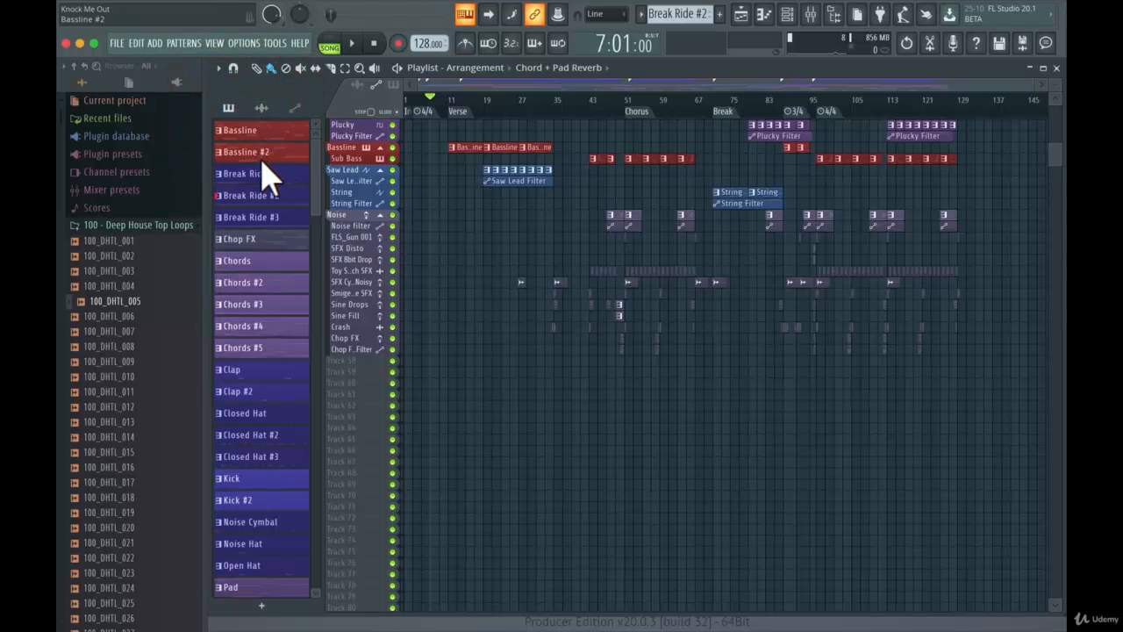
{"action": "scroll", "coordinate": [530, 276], "scroll_direction": "up", "scroll_amount": 5}
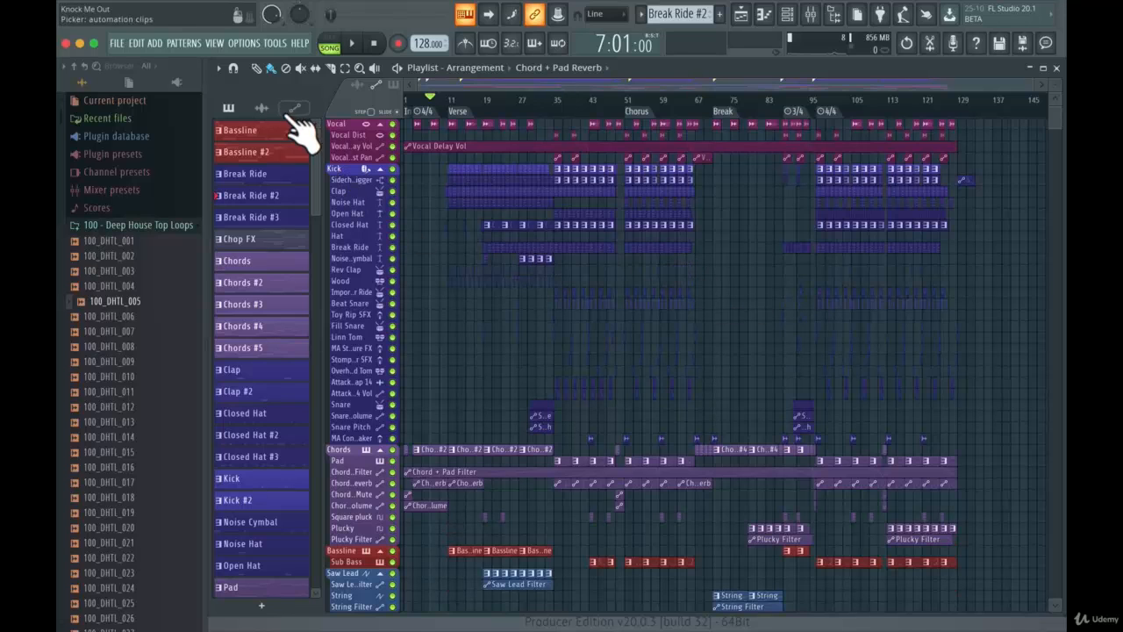
{"action": "left_click", "coordinate": [262, 107]}
{"action": "left_click", "coordinate": [295, 107]}
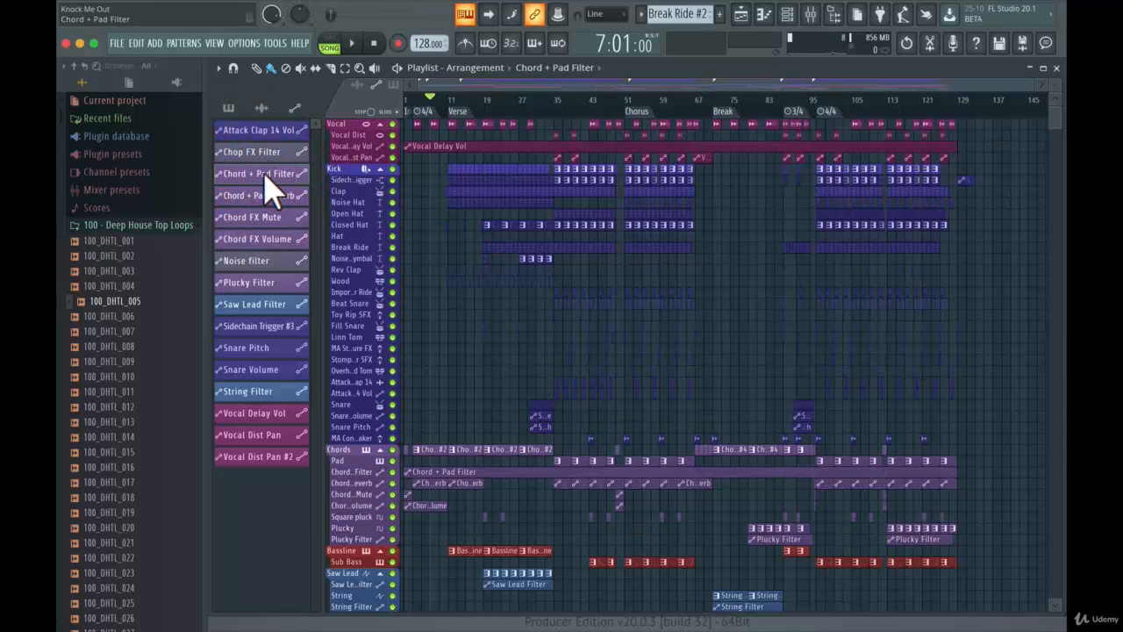
{"action": "scroll", "coordinate": [476, 233], "scroll_direction": "down", "scroll_amount": 9}
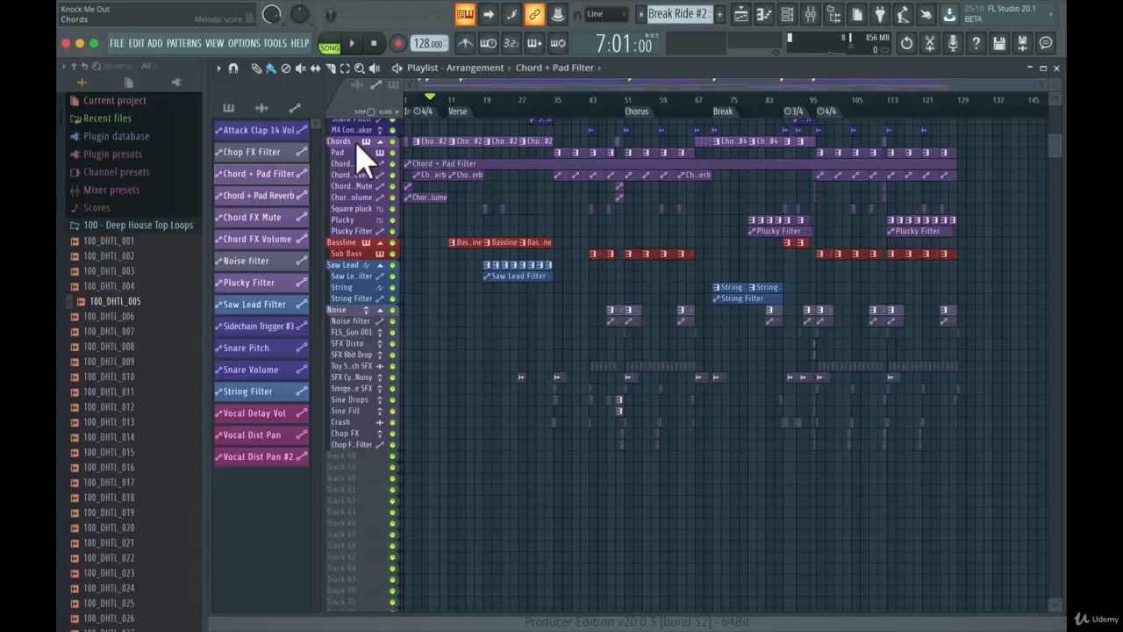
Step: Collapse the Chords track group in the playlist and expand it again
{"action": "left_click", "coordinate": [379, 142]}
{"action": "left_click", "coordinate": [380, 141]}
{"action": "left_click", "coordinate": [360, 155]}
{"action": "left_click", "coordinate": [377, 206]}
Step: Zoom the playlist in to the Vocal tracks around bar 84 and back out to the whole arrangement
{"action": "scroll", "coordinate": [790, 254], "scroll_direction": "up", "scroll_amount": 5}
{"action": "scroll", "coordinate": [790, 255], "scroll_direction": "up", "scroll_amount": 5}
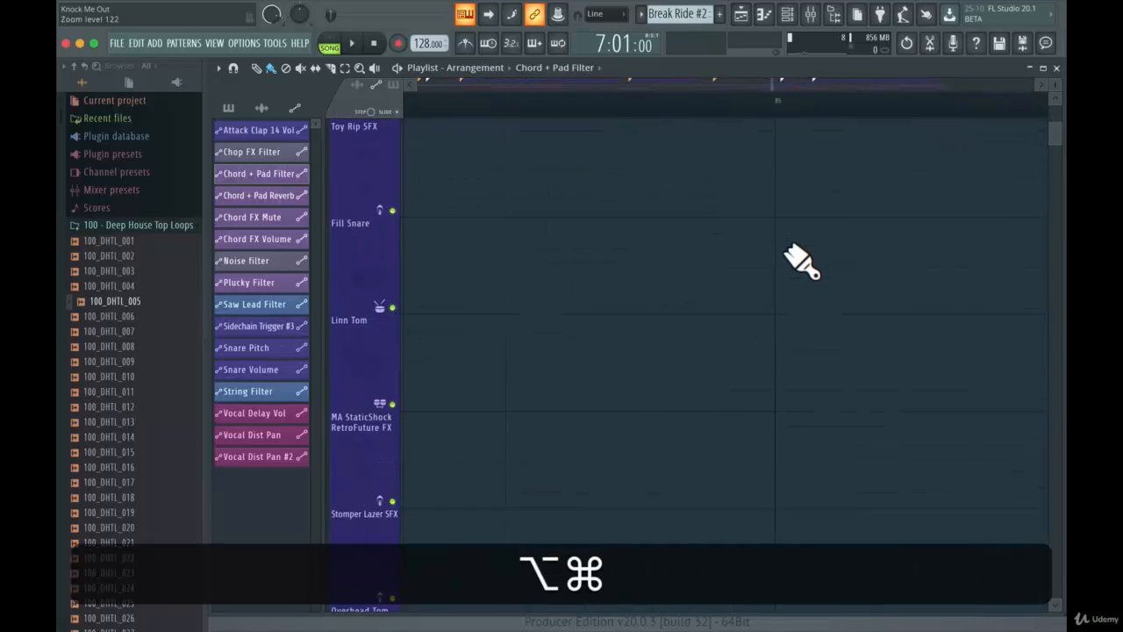
{"action": "scroll", "coordinate": [761, 252], "scroll_direction": "down", "scroll_amount": 15}
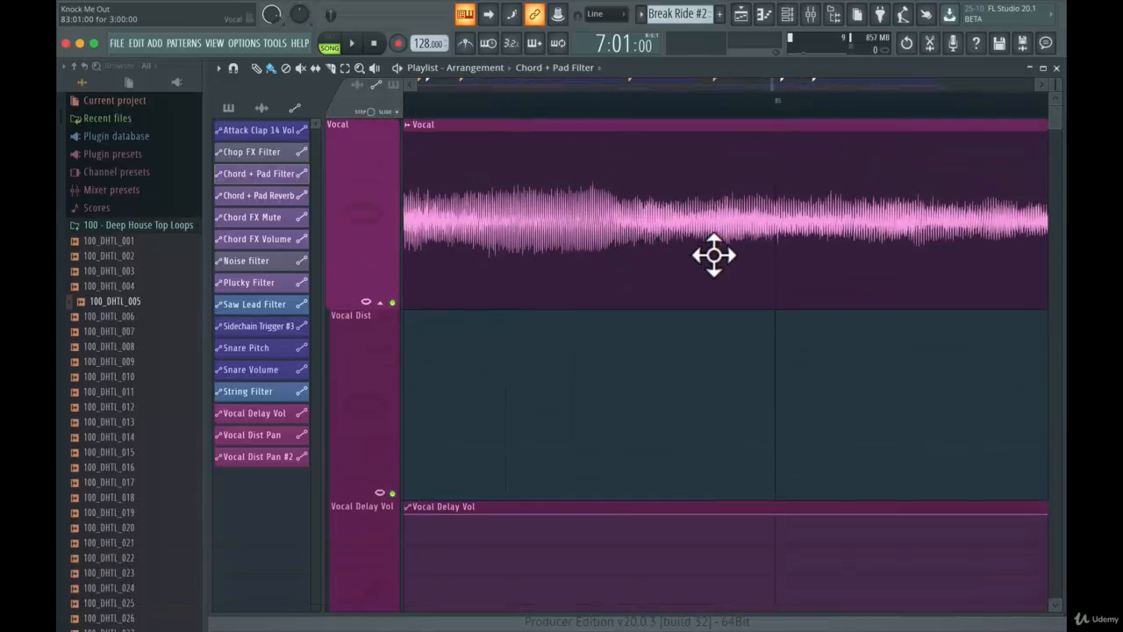
{"action": "scroll", "coordinate": [727, 263], "scroll_direction": "up", "scroll_amount": 6}
{"action": "key", "text": "super"}
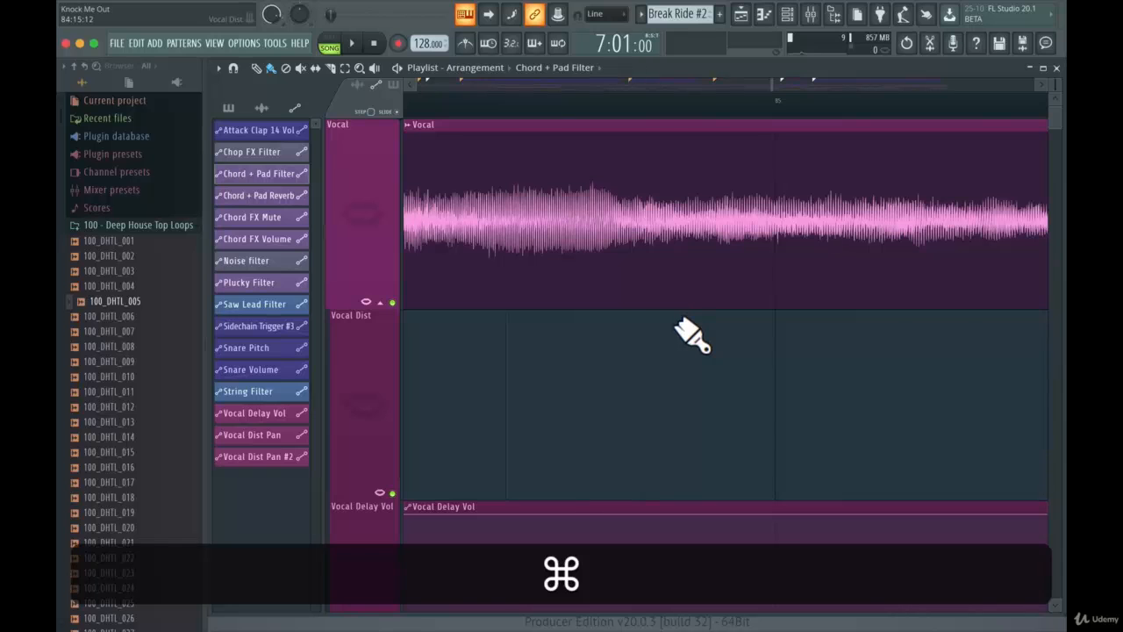
{"action": "right_click", "coordinate": [676, 323], "text": "super"}
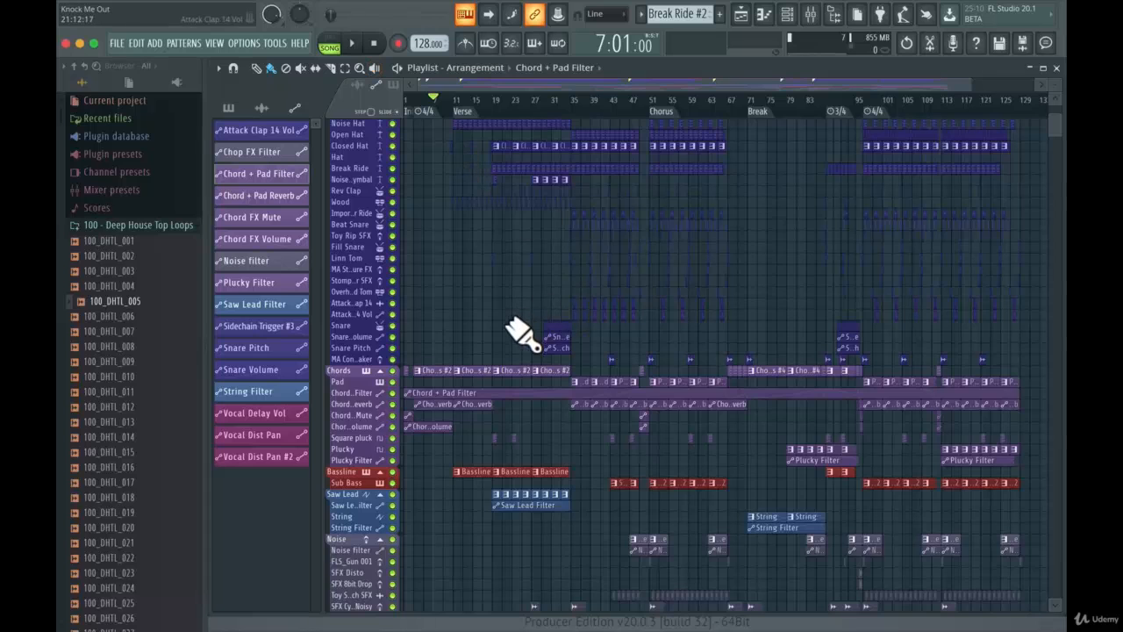
Step: Pick the Bassline #2 pattern and place it at bar 4 on the empty Track 59
{"action": "scroll", "coordinate": [523, 336], "scroll_direction": "down", "scroll_amount": 8}
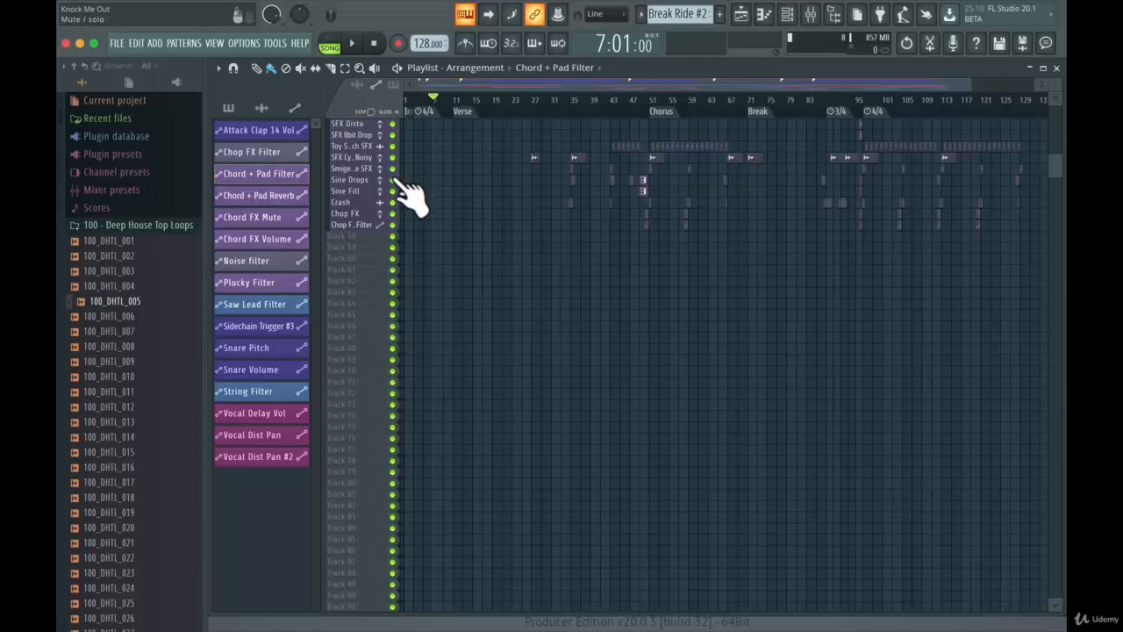
{"action": "left_click", "coordinate": [228, 107]}
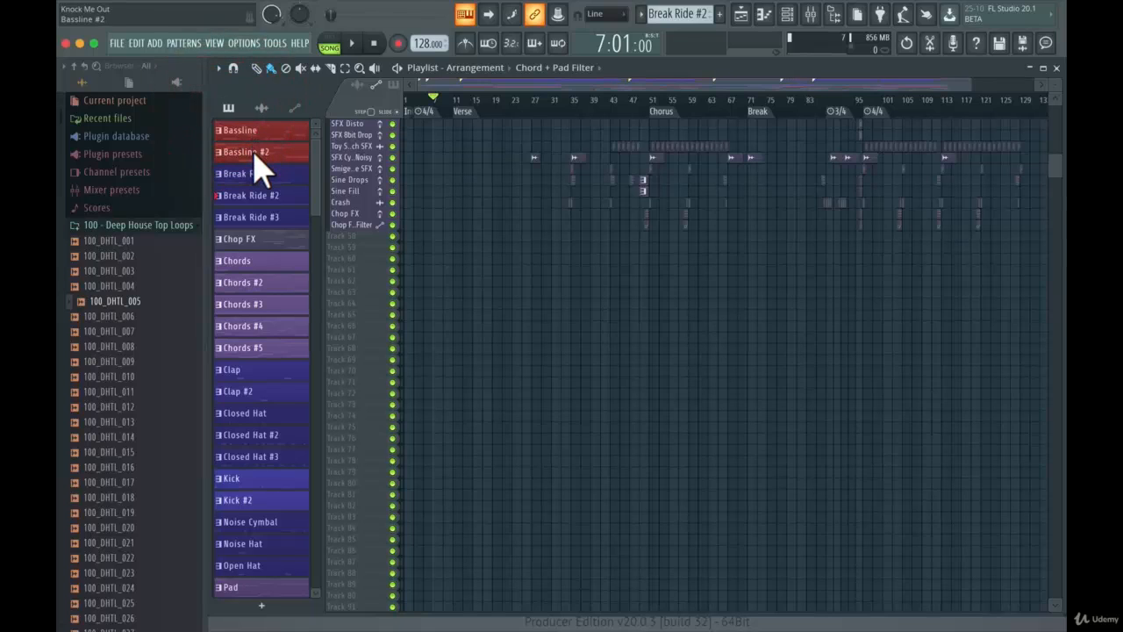
{"action": "left_click", "coordinate": [255, 156]}
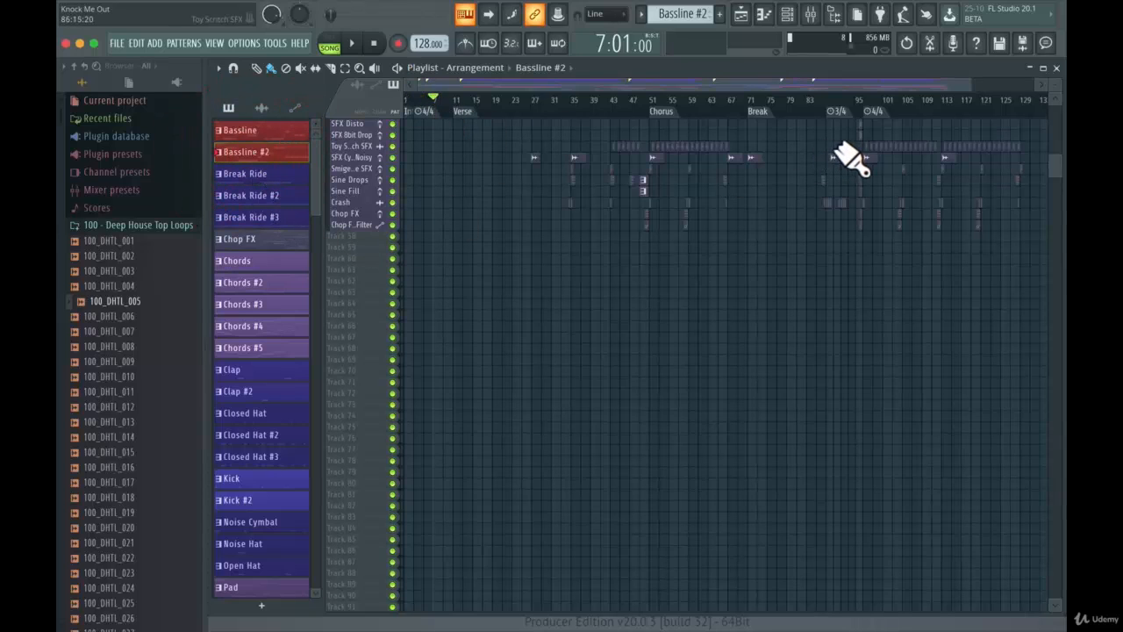
{"action": "key", "text": "alt+Down"}
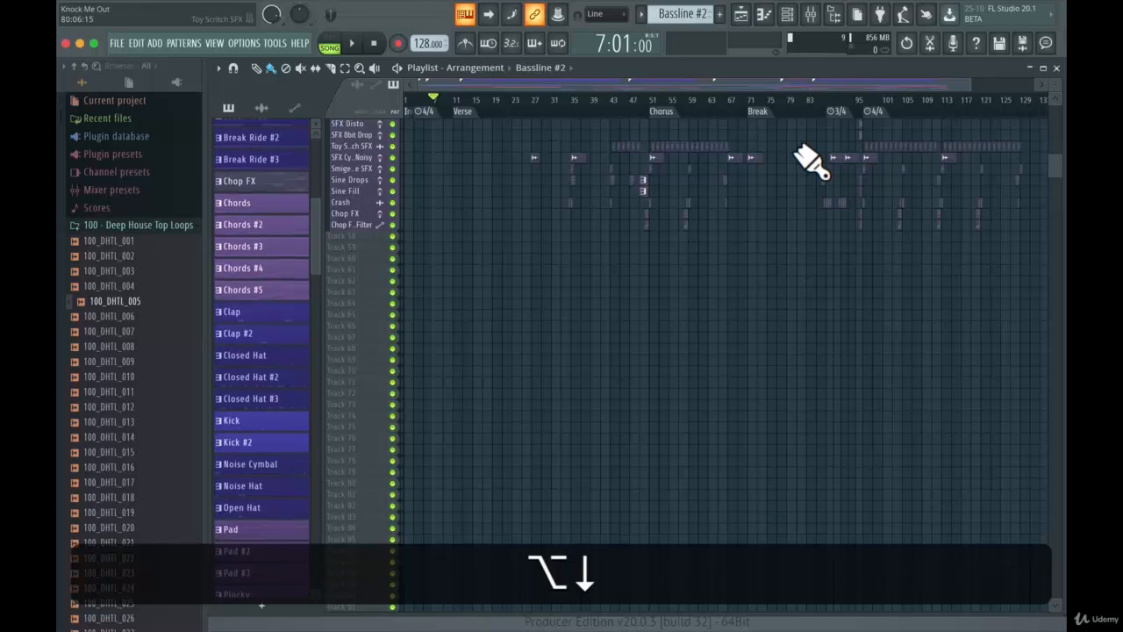
{"action": "scroll", "coordinate": [464, 263], "scroll_direction": "up", "scroll_amount": 5}
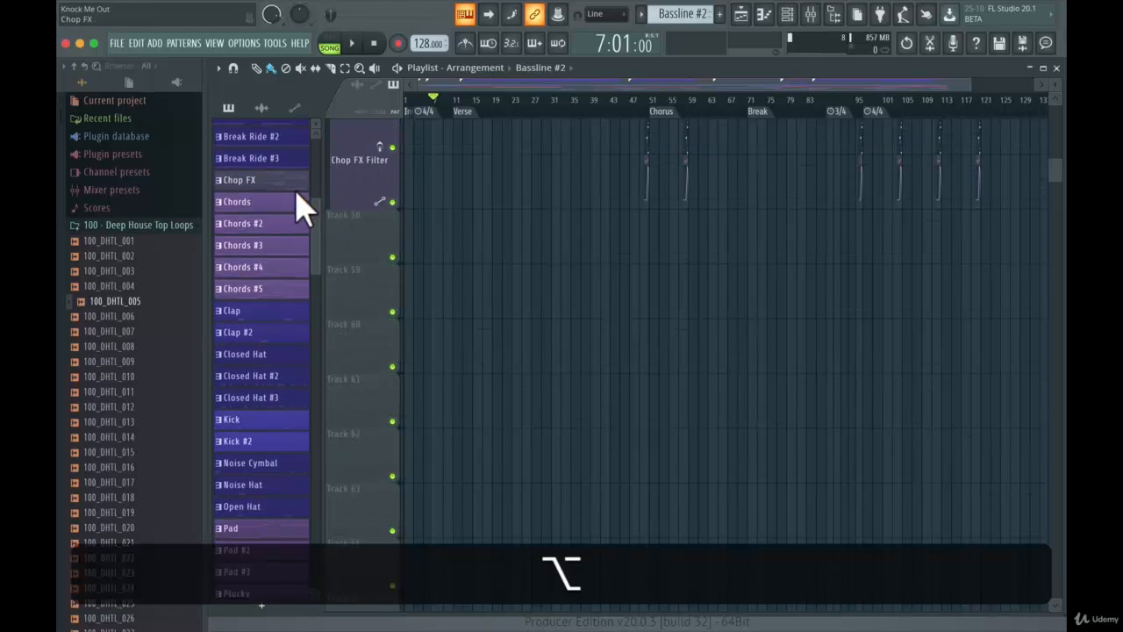
{"action": "left_click", "coordinate": [421, 283]}
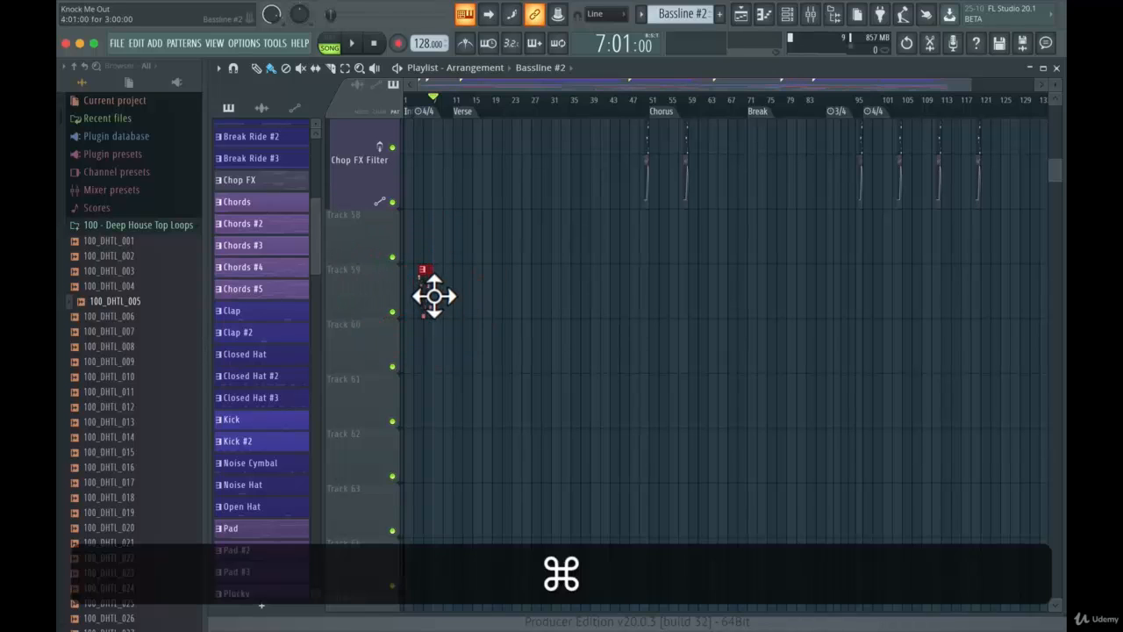
Step: Paint more Bassline #2 clips across Tracks 58 to 61, including four in a row on Track 58, and erase every clip on these tracks
{"action": "scroll", "coordinate": [434, 291], "scroll_direction": "up", "scroll_amount": 6}
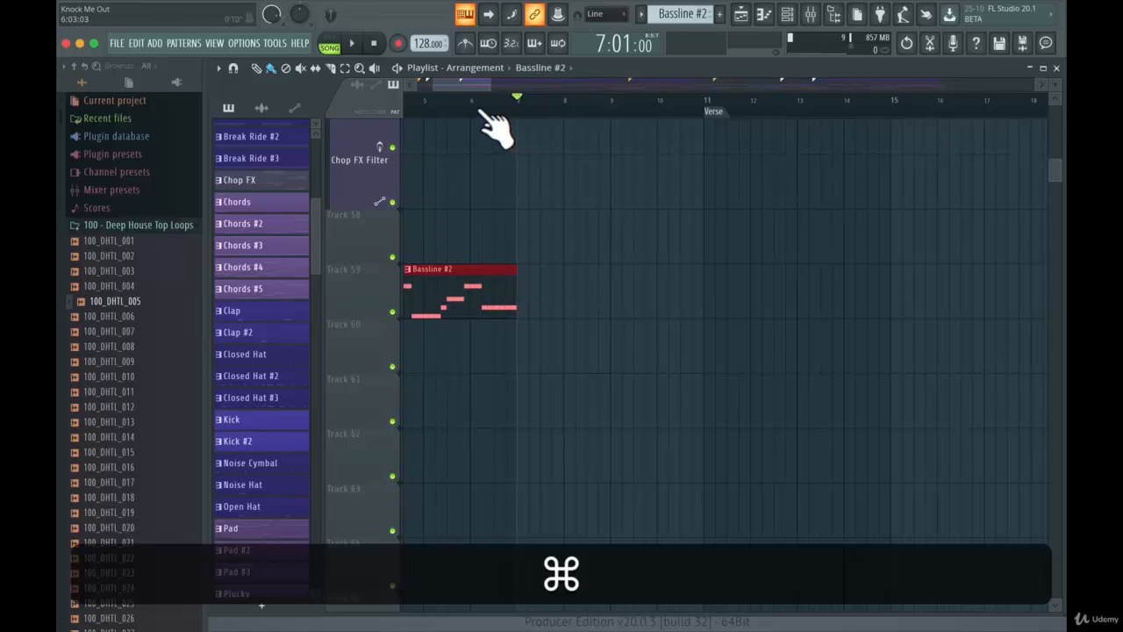
{"action": "left_click_drag", "start_coordinate": [464, 86], "coordinate": [439, 88]}
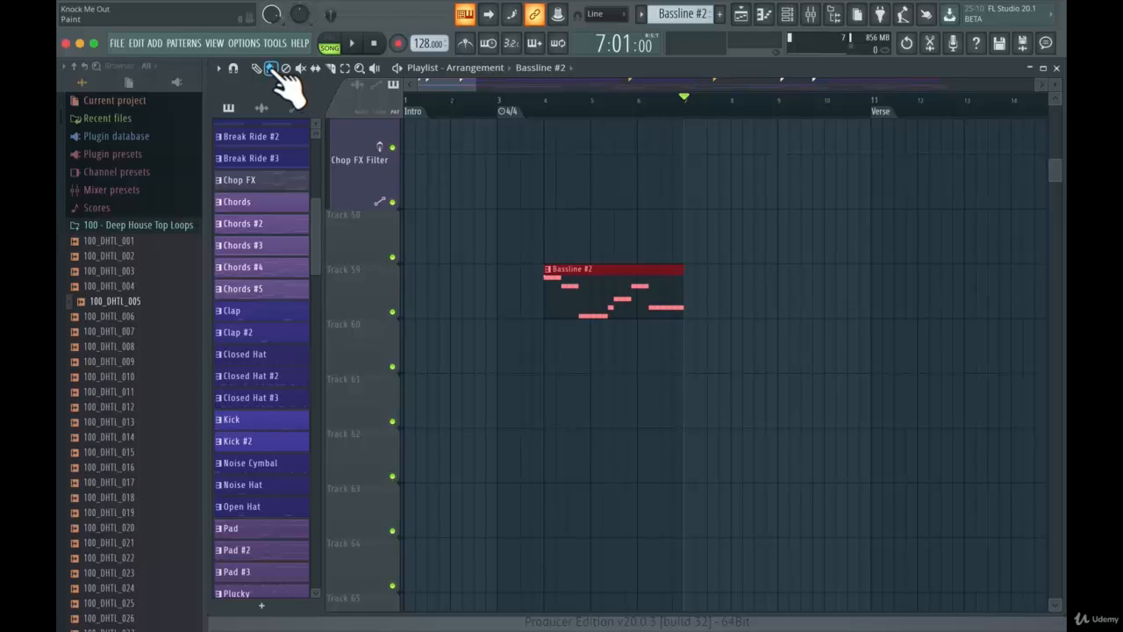
{"action": "left_click", "coordinate": [747, 279]}
{"action": "left_click", "coordinate": [794, 361]}
{"action": "left_click_drag", "start_coordinate": [690, 395], "coordinate": [466, 404]}
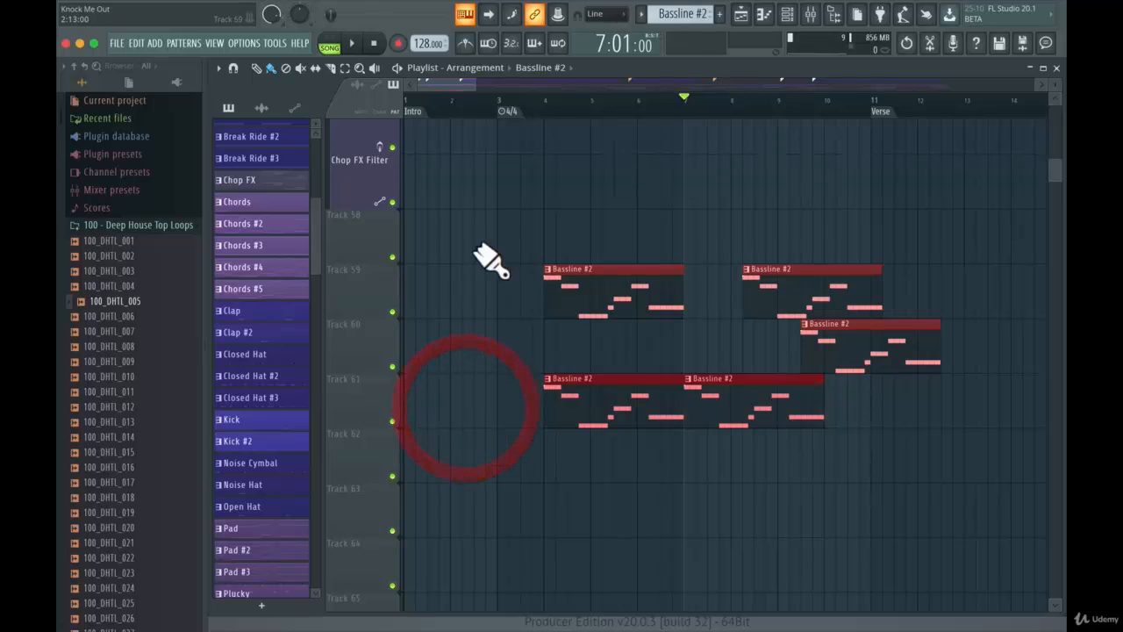
{"action": "mouse_move", "coordinate": [479, 228]}
{"action": "left_mouse_down"}
{"action": "mouse_move", "coordinate": [644, 212]}
{"action": "mouse_move", "coordinate": [921, 226]}
{"action": "left_mouse_up"}
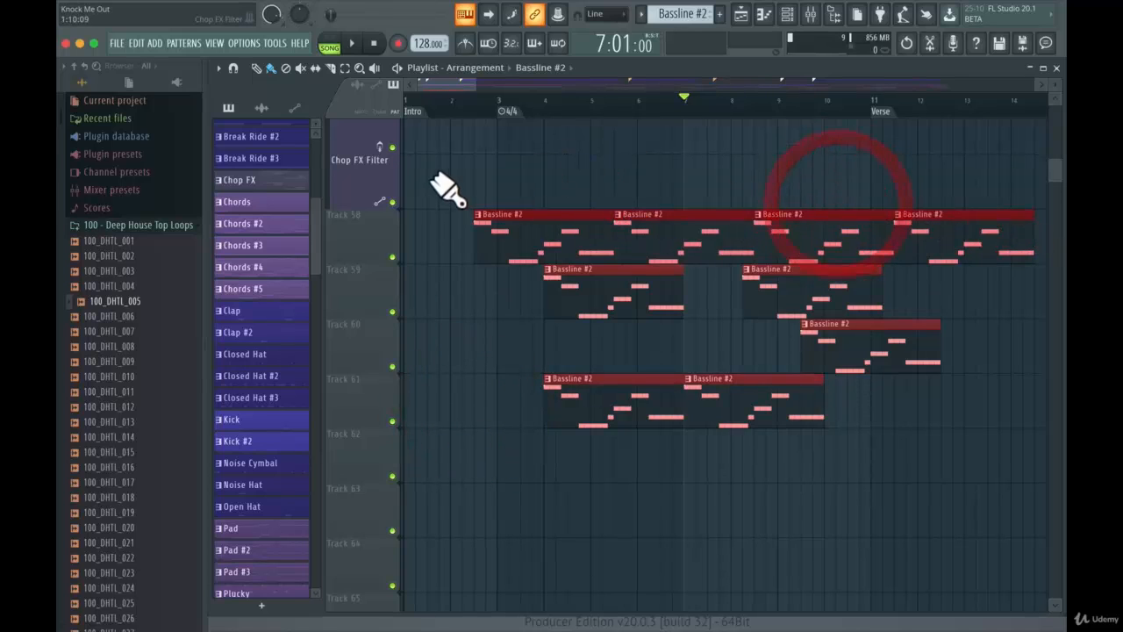
{"action": "mouse_move", "coordinate": [430, 175]}
{"action": "left_mouse_down"}
{"action": "mouse_move", "coordinate": [926, 171]}
{"action": "mouse_move", "coordinate": [514, 178]}
{"action": "mouse_move", "coordinate": [739, 239]}
{"action": "mouse_move", "coordinate": [858, 253]}
{"action": "mouse_move", "coordinate": [635, 281]}
{"action": "mouse_move", "coordinate": [867, 334]}
{"action": "mouse_move", "coordinate": [765, 389]}
{"action": "mouse_move", "coordinate": [604, 394]}
{"action": "left_mouse_up"}
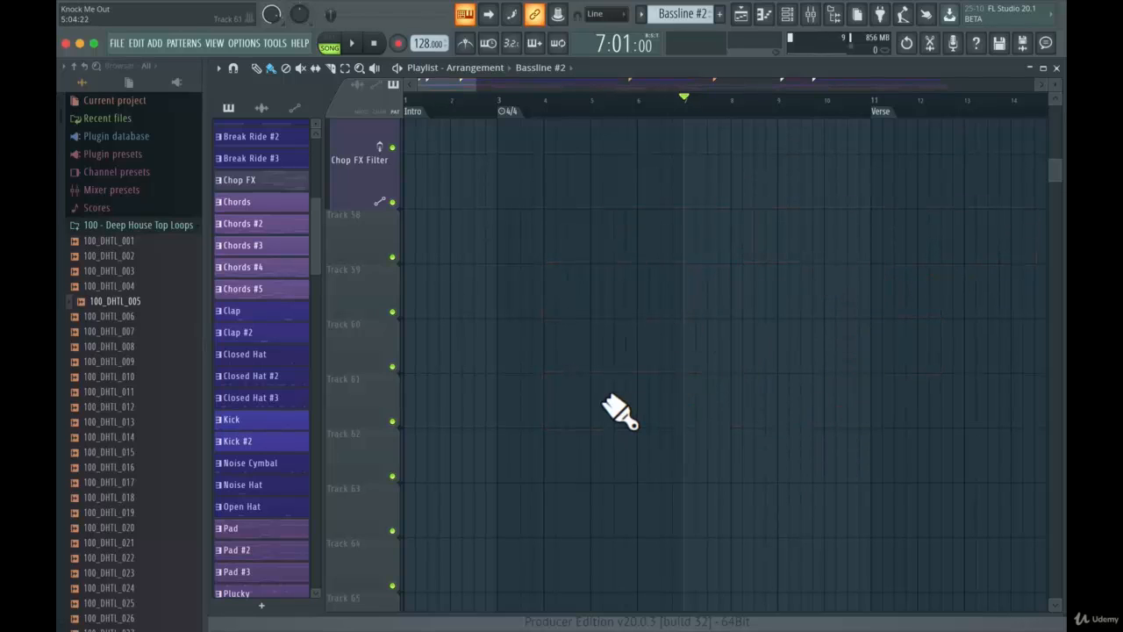
Step: Draw single Bassline #2 clips at bars 3 and 6 on Track 58 with the Draw tool, and delete the one at bar 3
{"action": "left_click", "coordinate": [257, 68]}
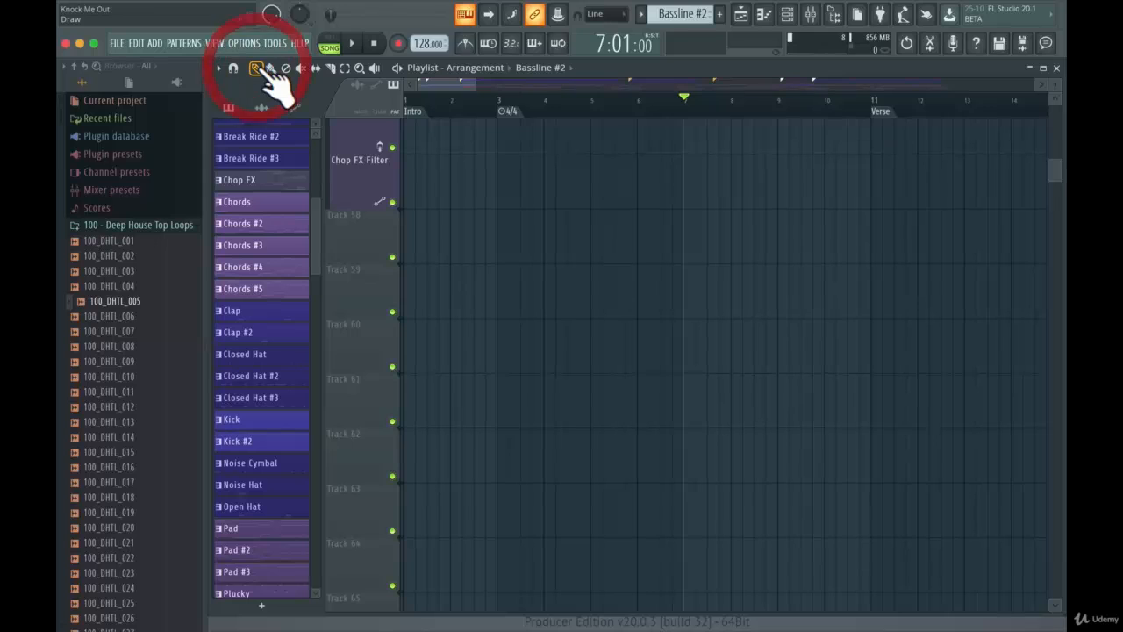
{"action": "mouse_move", "coordinate": [436, 238]}
{"action": "left_mouse_down"}
{"action": "mouse_move", "coordinate": [559, 238]}
{"action": "mouse_move", "coordinate": [519, 238]}
{"action": "left_mouse_up"}
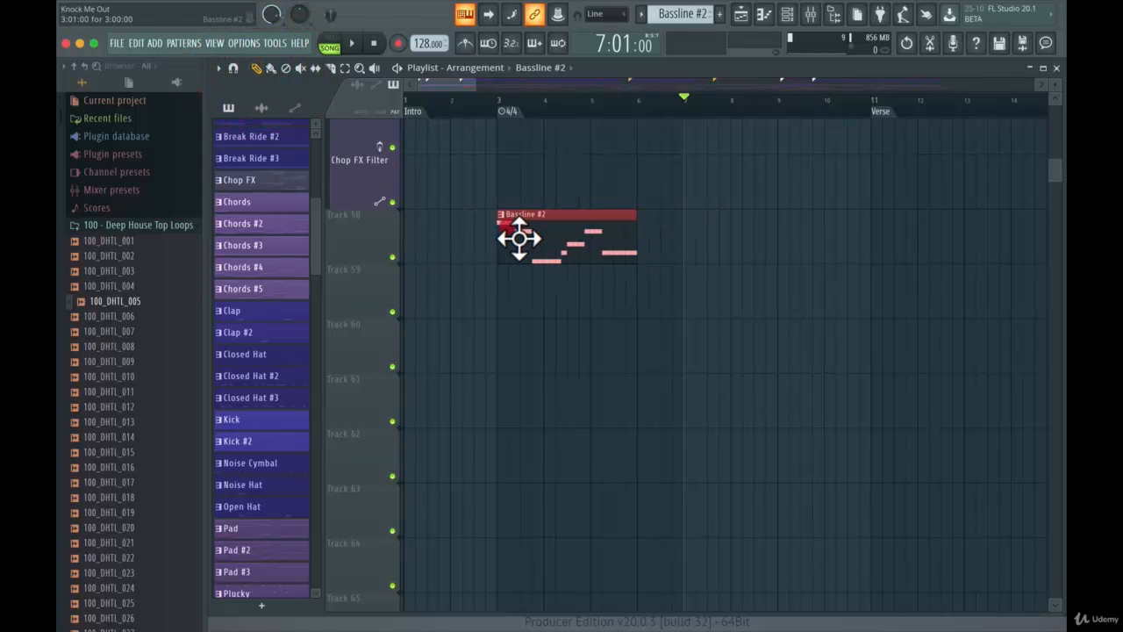
{"action": "left_click", "coordinate": [653, 236]}
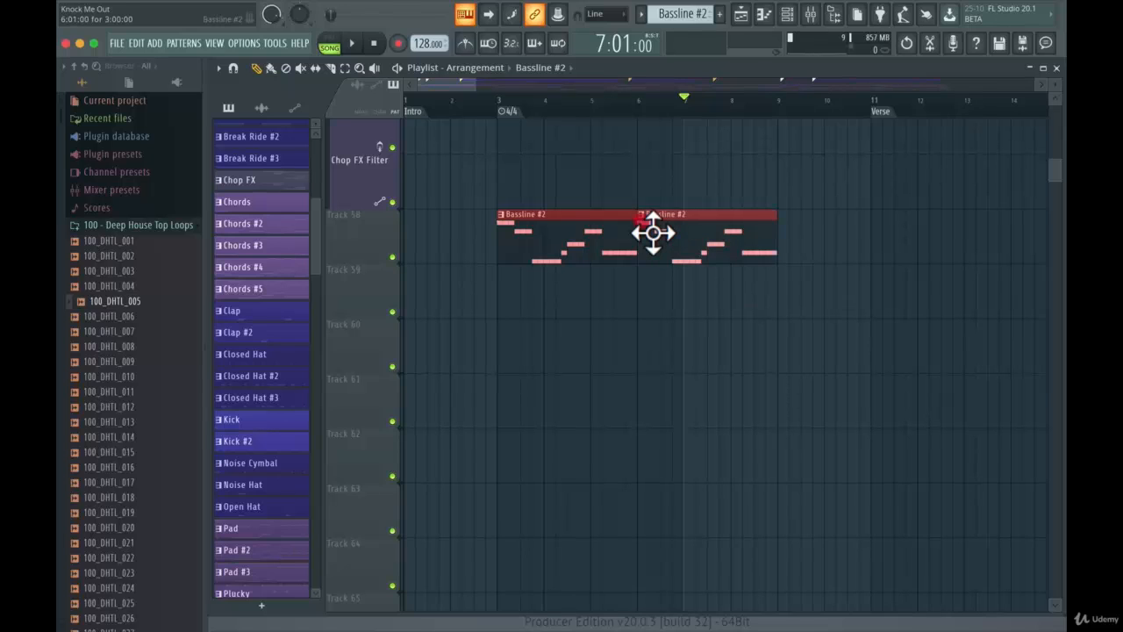
{"action": "left_click_drag", "start_coordinate": [653, 233], "coordinate": [588, 248]}
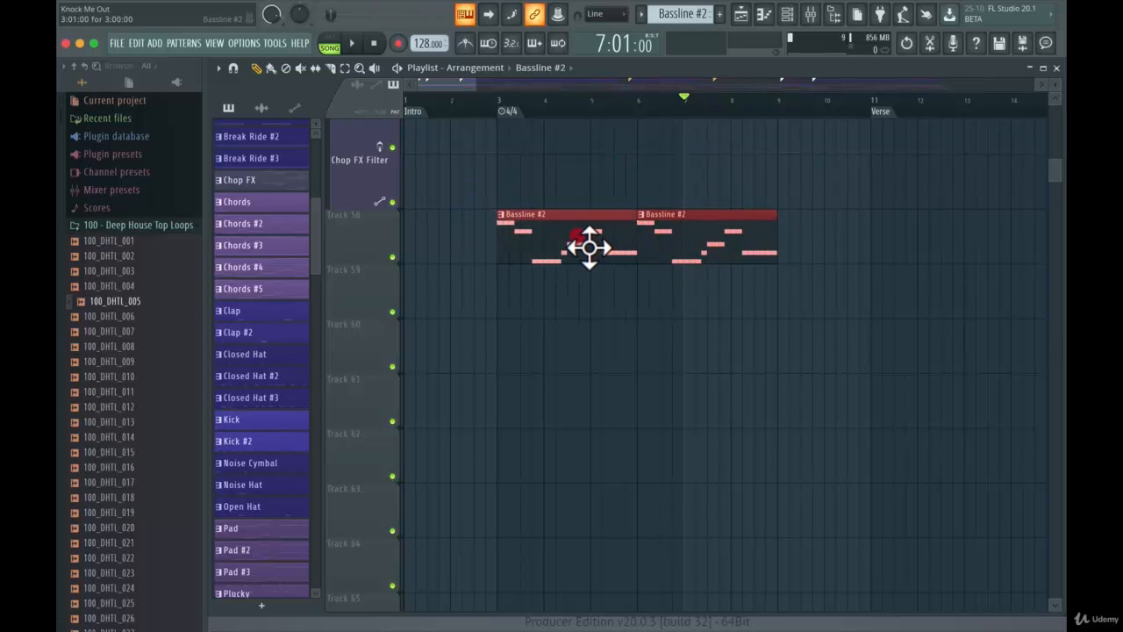
{"action": "mouse_move", "coordinate": [692, 241]}
{"action": "left_mouse_down"}
{"action": "mouse_move", "coordinate": [764, 238]}
{"action": "mouse_move", "coordinate": [693, 243]}
{"action": "left_mouse_up"}
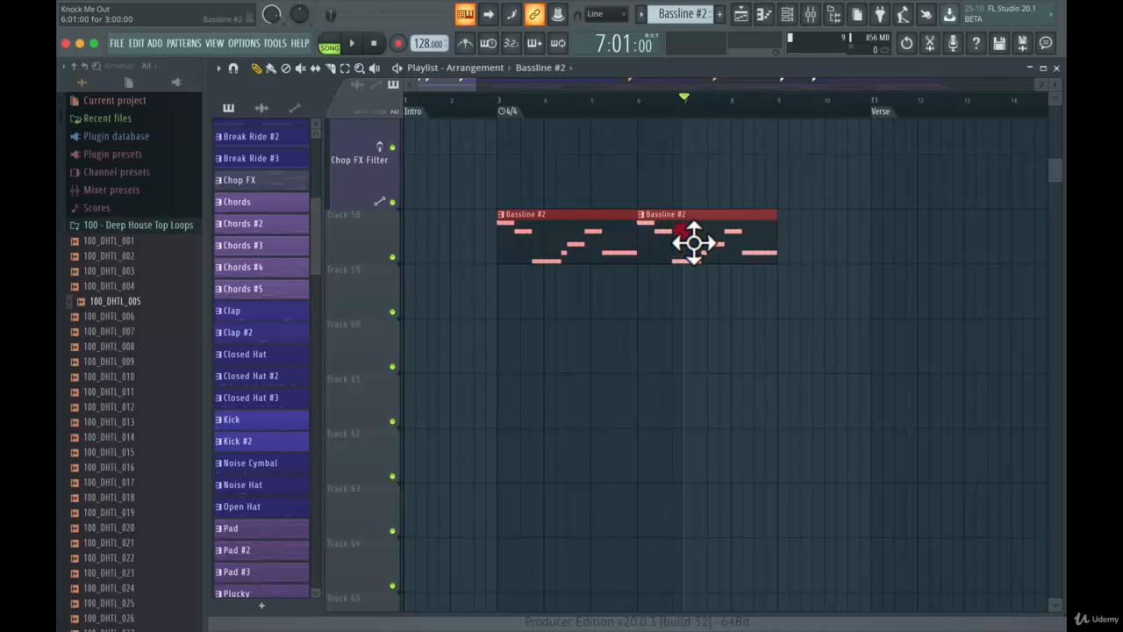
{"action": "left_click", "coordinate": [286, 68]}
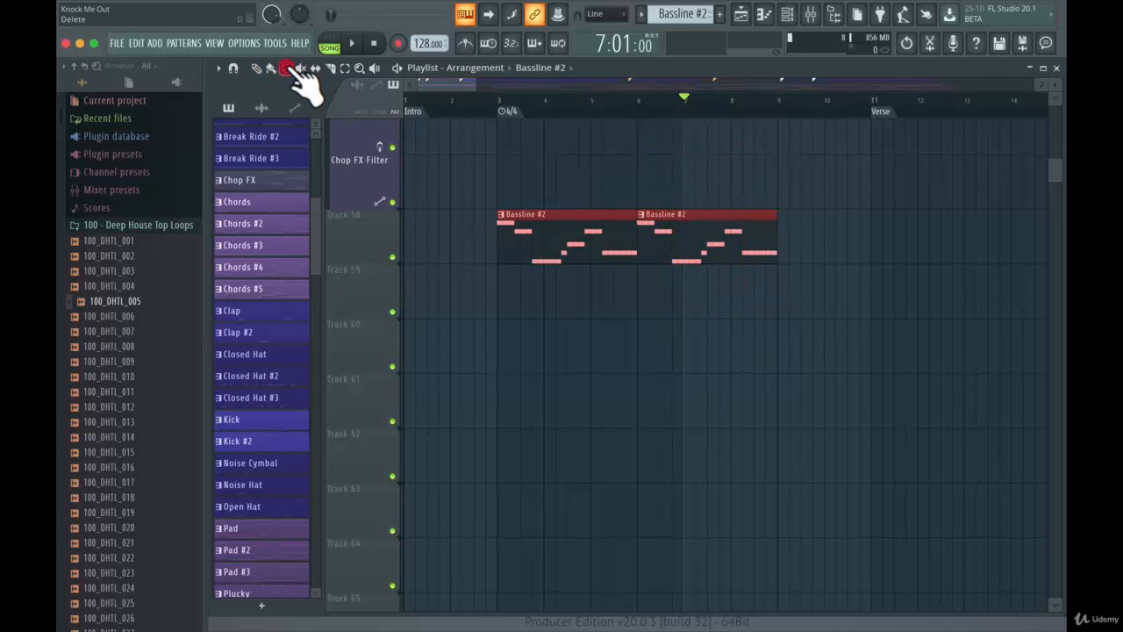
{"action": "left_click", "coordinate": [557, 219]}
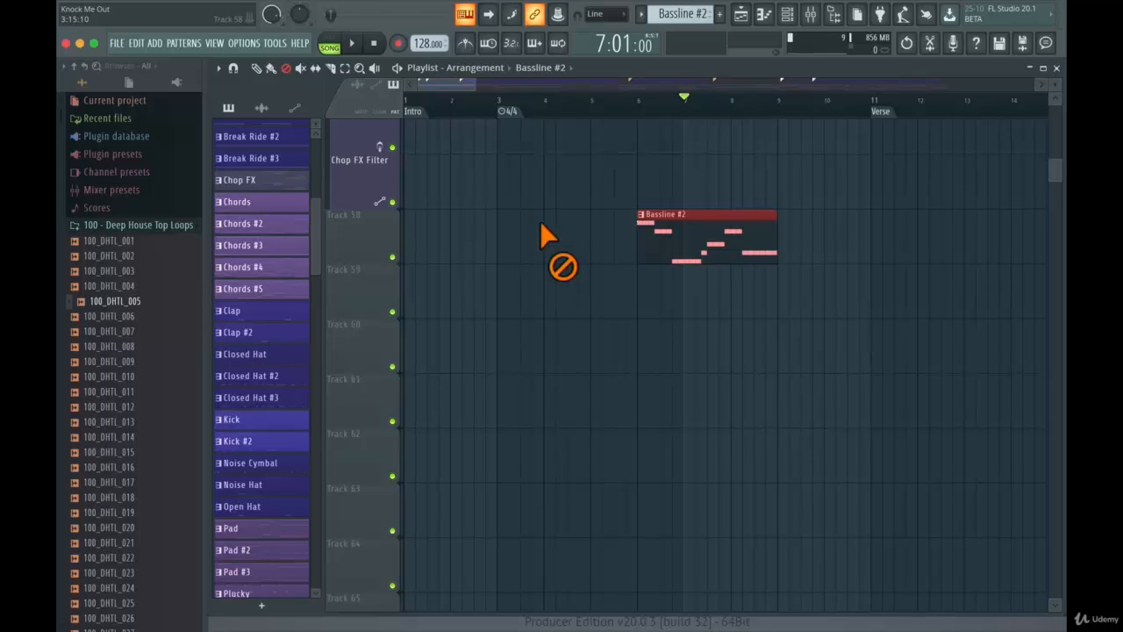
Step: Mute and unmute the Bassline #2 clip at bar 6, and try the Slip tool on its contents
{"action": "left_click", "coordinate": [301, 67]}
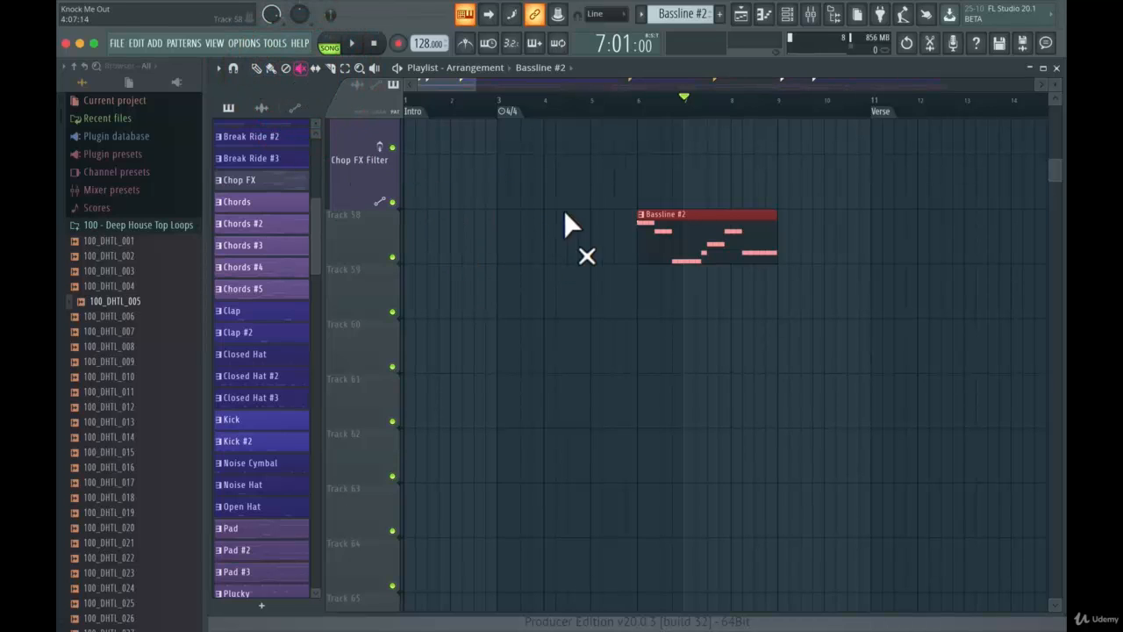
{"action": "left_click", "coordinate": [690, 223]}
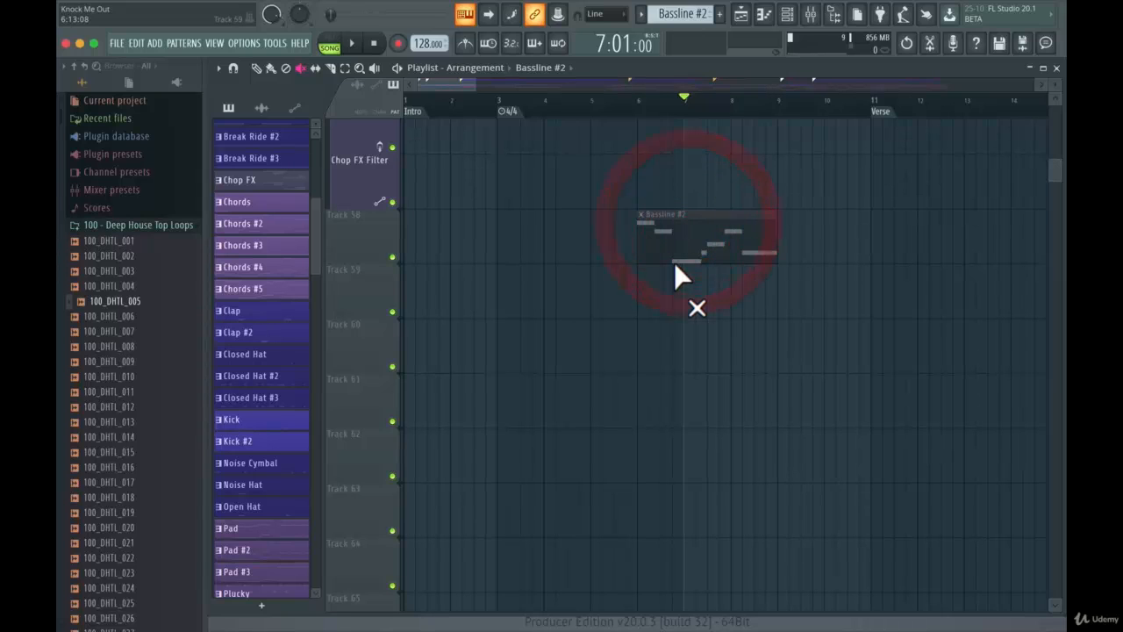
{"action": "left_click", "coordinate": [660, 219]}
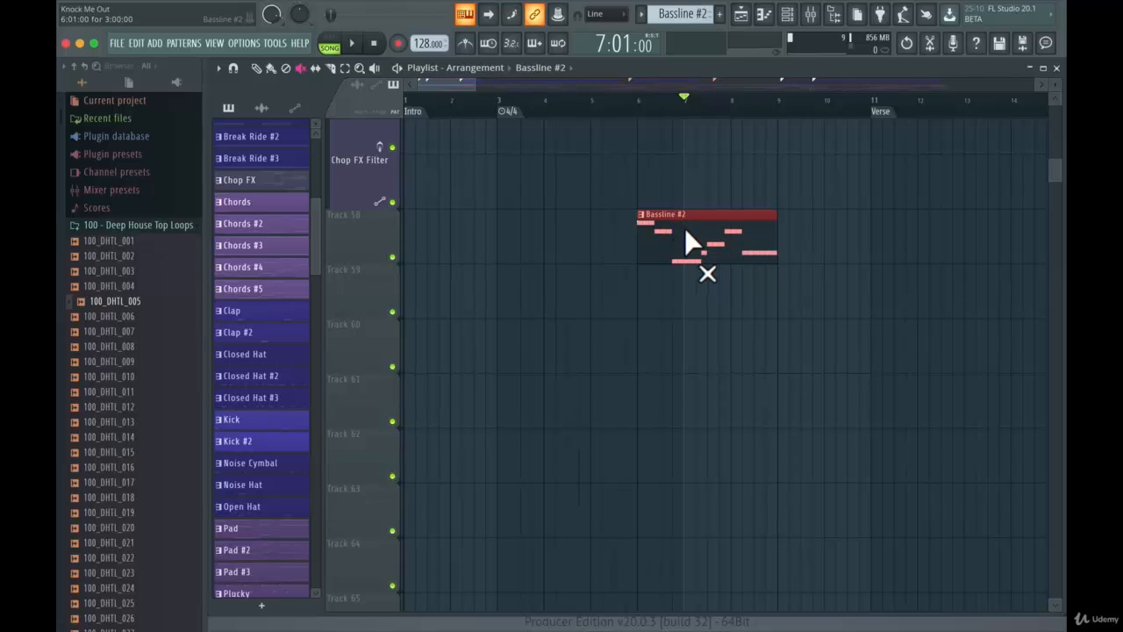
{"action": "left_click", "coordinate": [315, 68]}
{"action": "left_click_drag", "start_coordinate": [702, 231], "coordinate": [785, 247]}
Step: Slice the Bassline #2 clip on Track 58 at bar 8 and halfway through bar 7, and select all three slices
{"action": "left_click", "coordinate": [330, 68]}
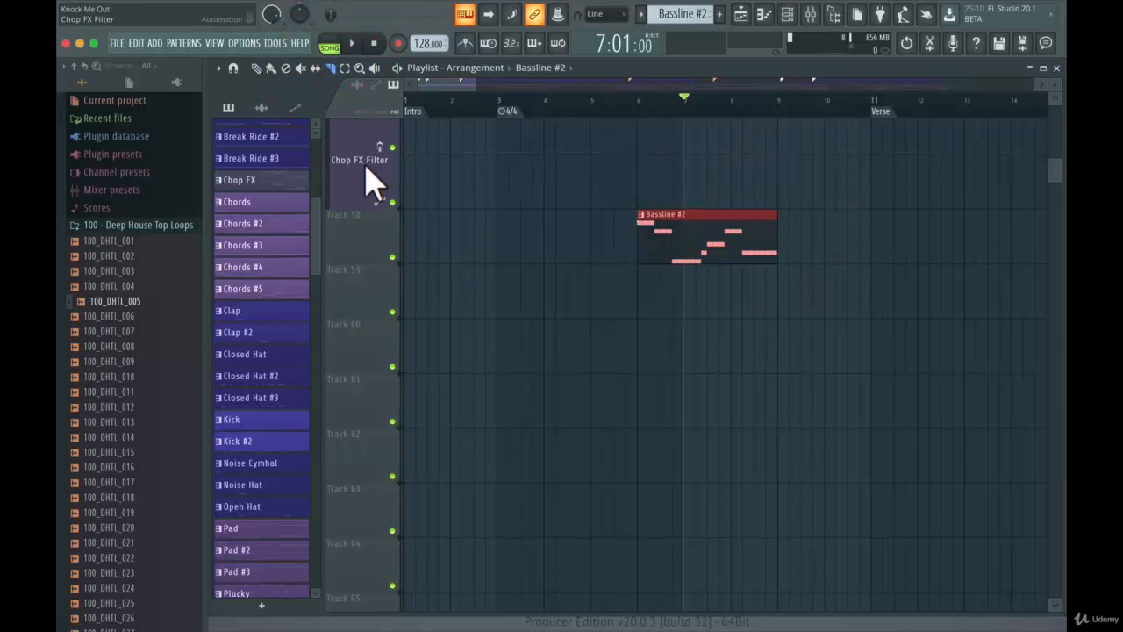
{"action": "left_click", "coordinate": [733, 255]}
{"action": "mouse_move", "coordinate": [731, 215]}
{"action": "left_mouse_down"}
{"action": "mouse_move", "coordinate": [743, 254]}
{"action": "mouse_move", "coordinate": [731, 268]}
{"action": "left_mouse_up"}
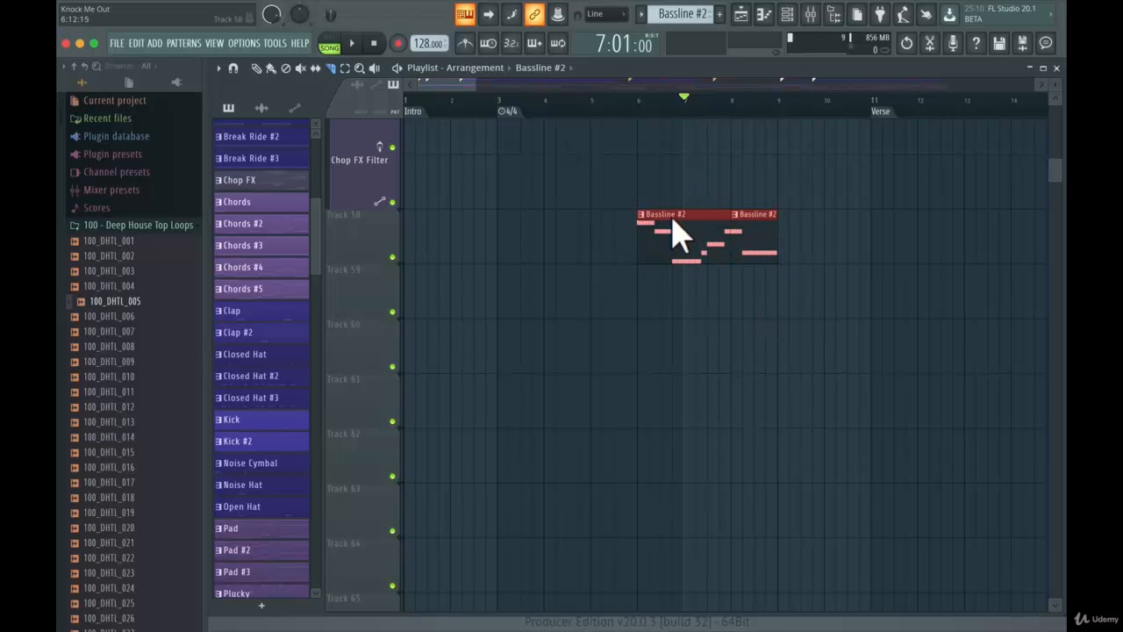
{"action": "mouse_move", "coordinate": [685, 212]}
{"action": "left_mouse_down"}
{"action": "mouse_move", "coordinate": [696, 247]}
{"action": "mouse_move", "coordinate": [717, 263]}
{"action": "mouse_move", "coordinate": [711, 309]}
{"action": "left_mouse_up"}
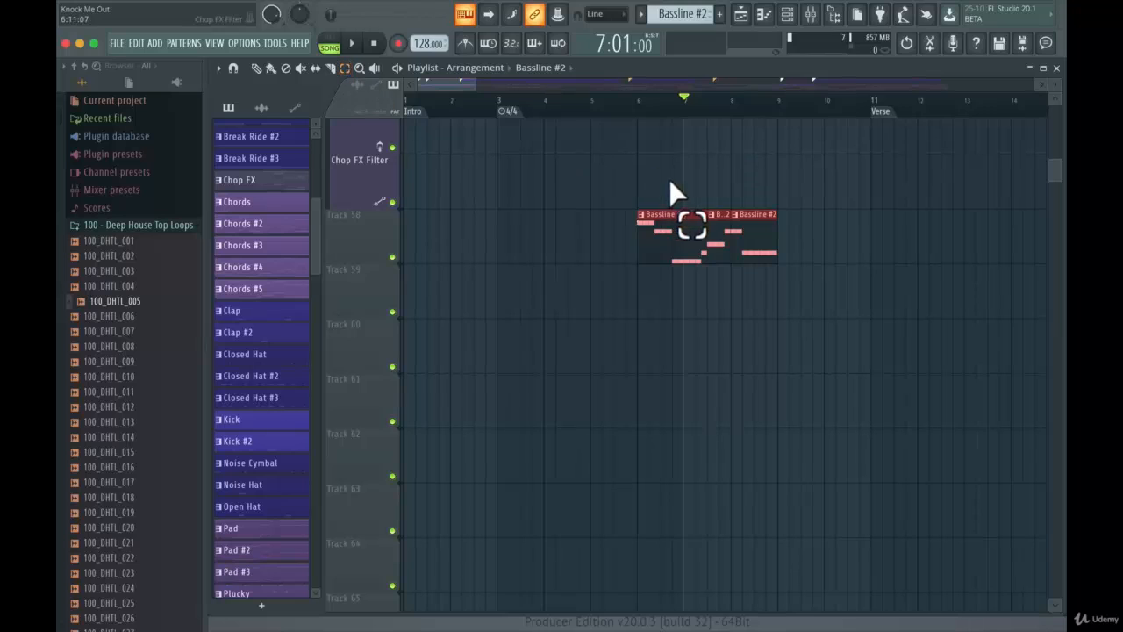
{"action": "left_click_drag", "start_coordinate": [622, 198], "coordinate": [784, 263]}
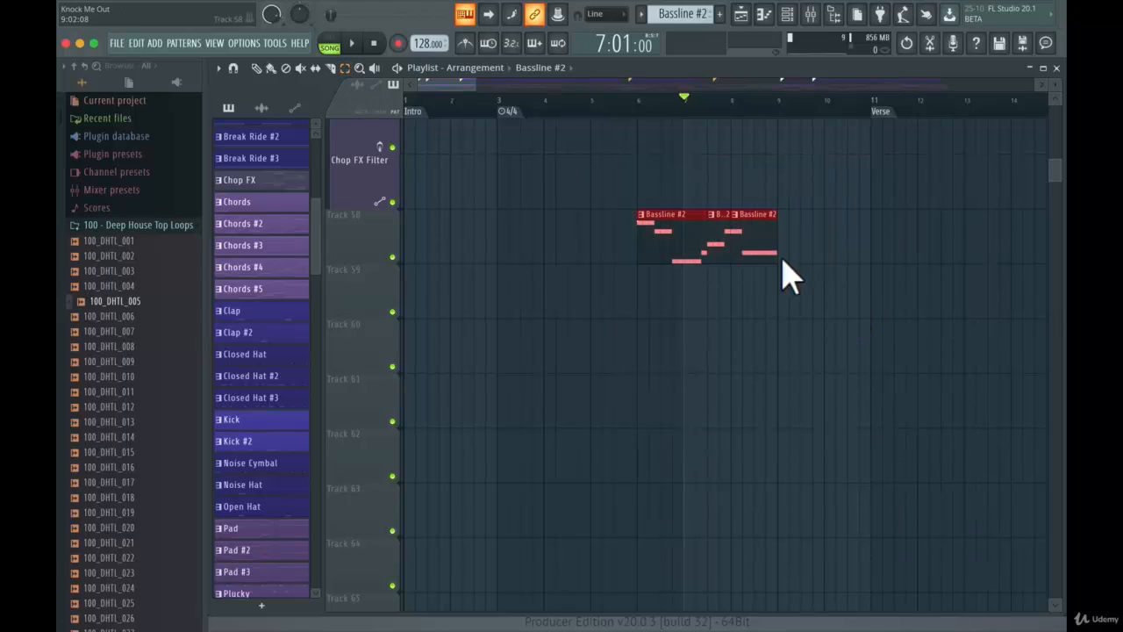
Step: Select the three Vocal clips between bars 3 and 13, and pull the end of the first one earlier with the Draw tool
{"action": "scroll", "coordinate": [825, 263], "scroll_direction": "up", "scroll_amount": 15}
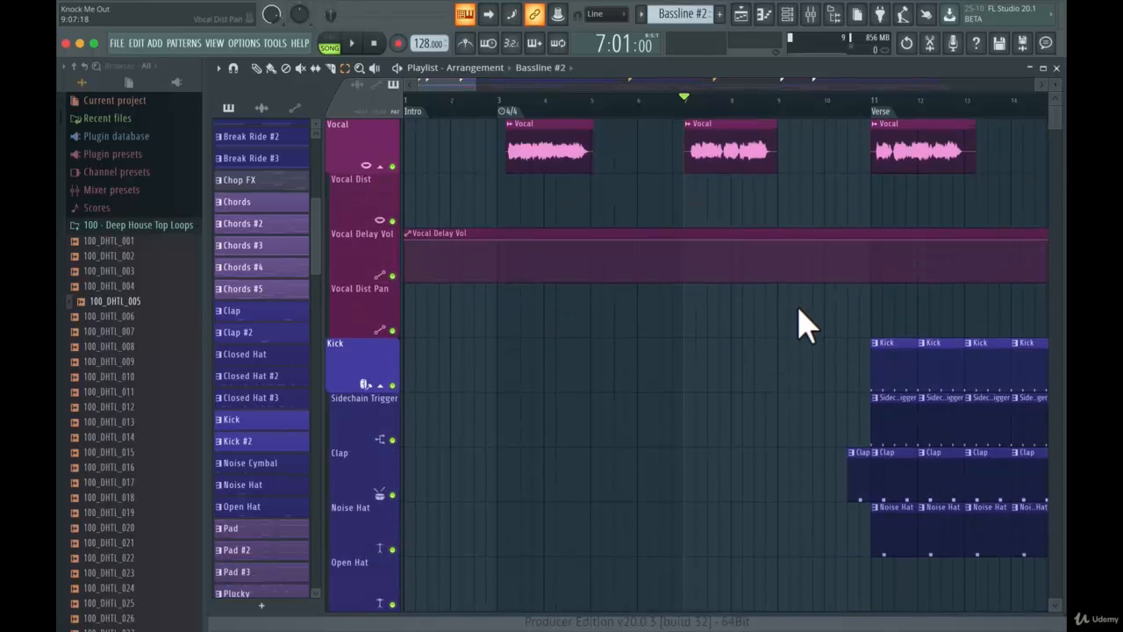
{"action": "left_click_drag", "start_coordinate": [462, 146], "coordinate": [936, 151]}
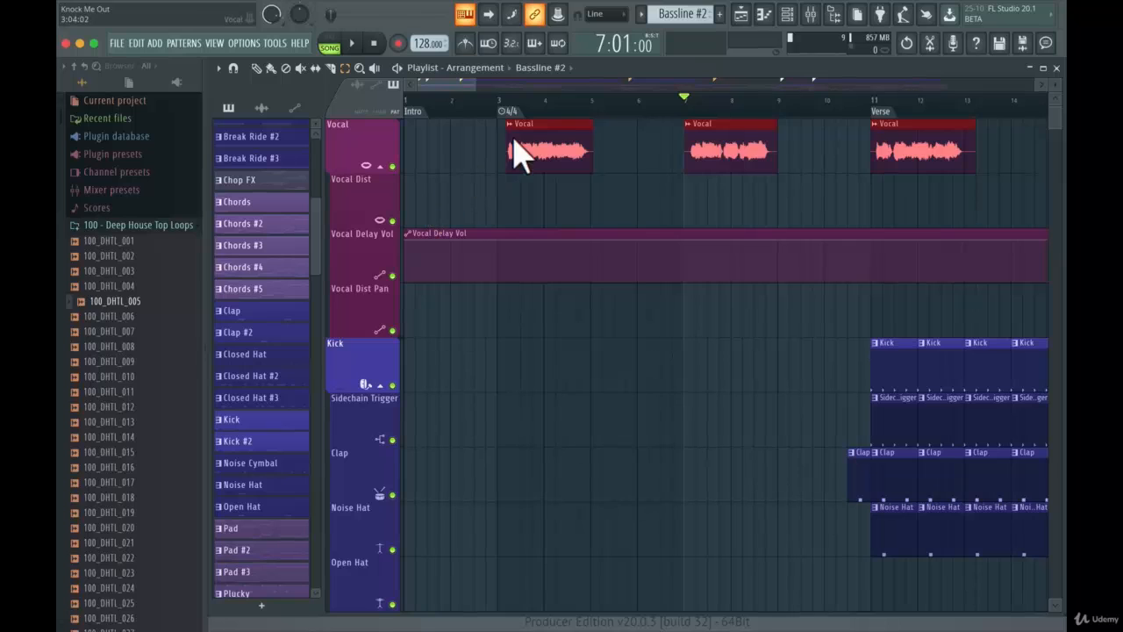
{"action": "left_click_drag", "start_coordinate": [537, 136], "coordinate": [947, 166]}
{"action": "left_click", "coordinate": [263, 70]}
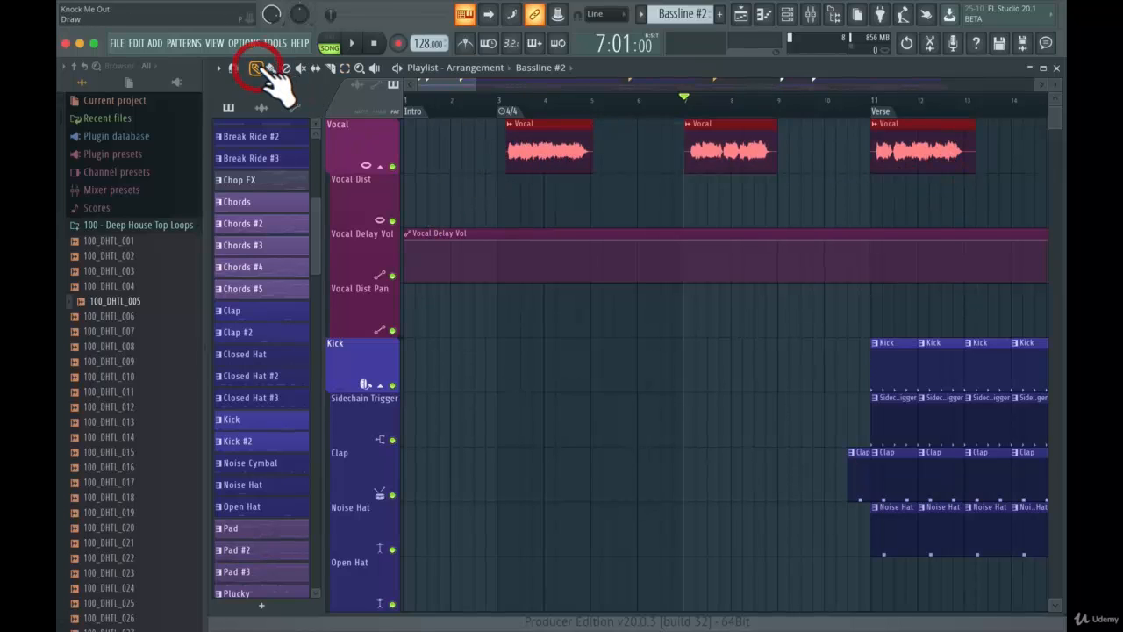
{"action": "mouse_move", "coordinate": [591, 150]}
{"action": "left_mouse_down"}
{"action": "mouse_move", "coordinate": [724, 158]}
{"action": "mouse_move", "coordinate": [562, 163]}
{"action": "left_mouse_up"}
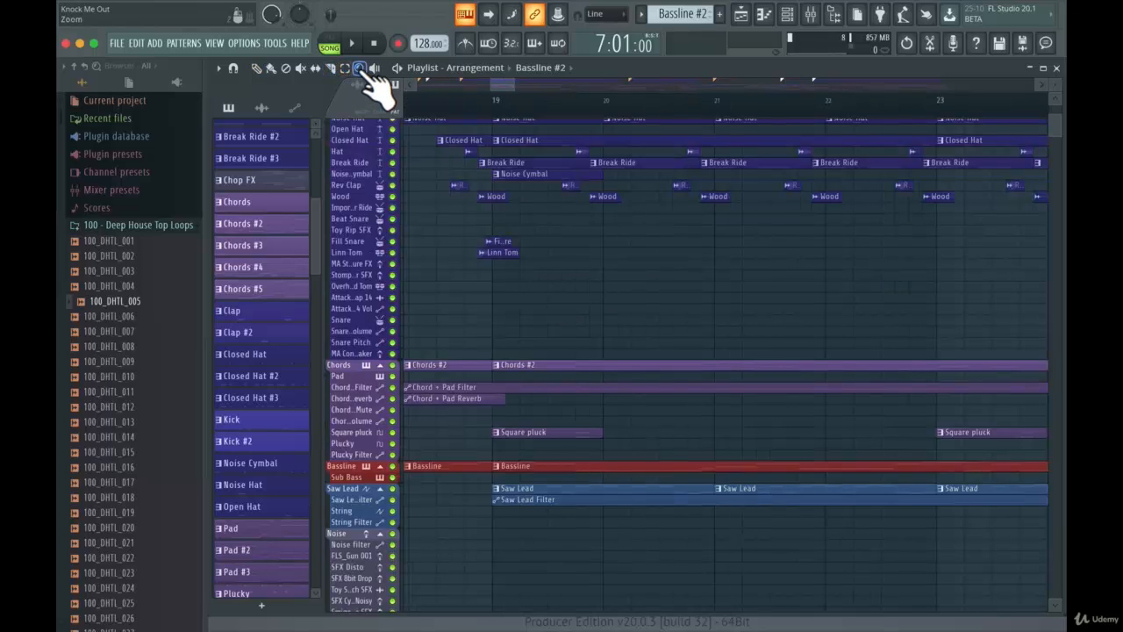
Step: Use the Zoom tool to get a close view of the Fill Snare clip near bar 19
{"action": "left_click_drag", "start_coordinate": [453, 214], "coordinate": [540, 269]}
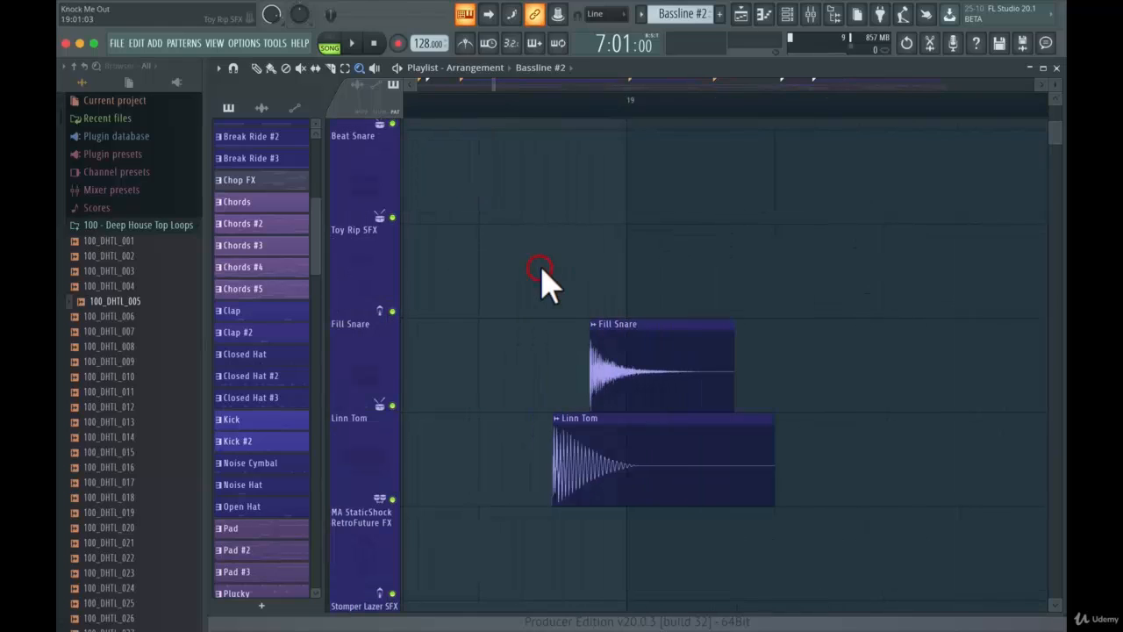
{"action": "left_click_drag", "start_coordinate": [608, 292], "coordinate": [852, 378]}
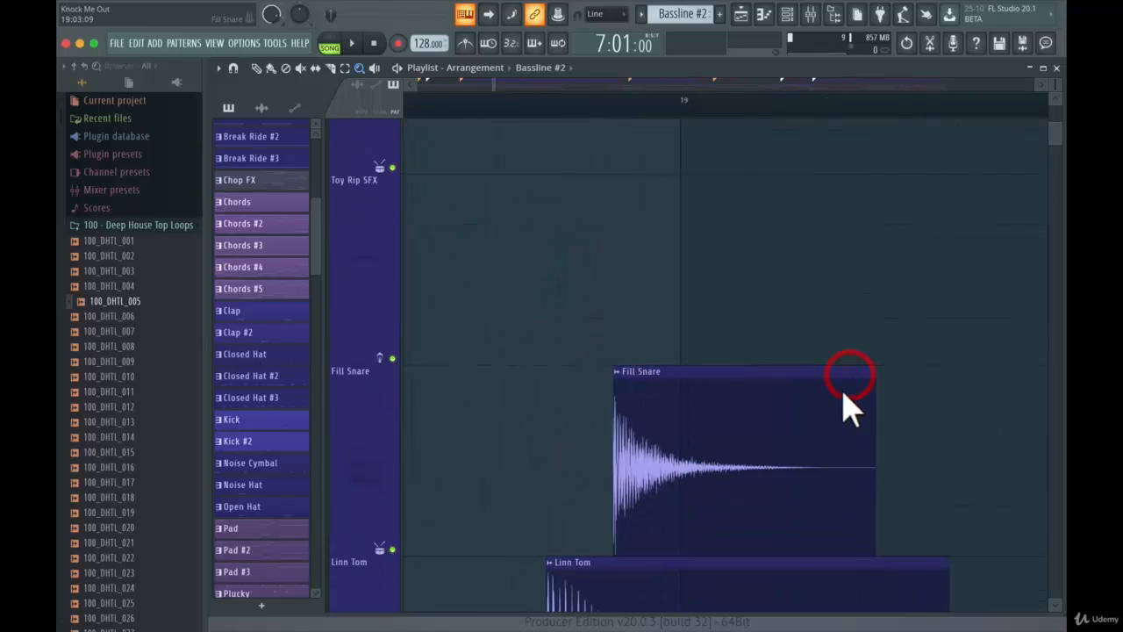
Step: Use the Zoom tool to frame the Fill Snare and Linn Tom clips near bar 19, and return to the whole arrangement view
{"action": "left_click_drag", "start_coordinate": [595, 342], "coordinate": [963, 581]}
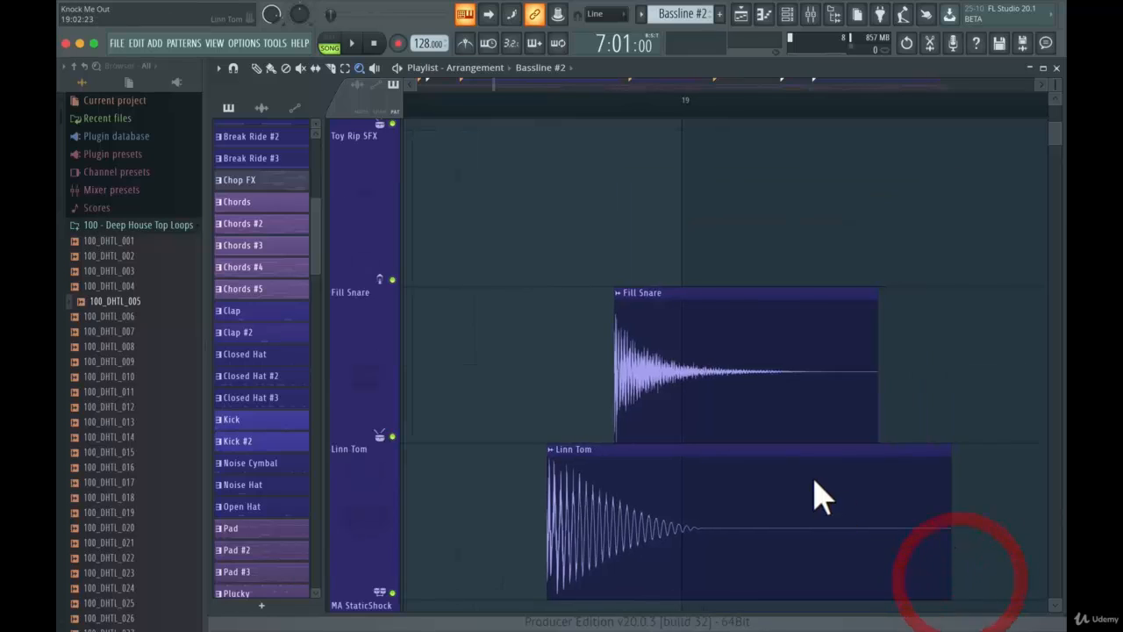
{"action": "scroll", "coordinate": [807, 474], "scroll_direction": "down", "scroll_amount": 15}
{"action": "scroll", "coordinate": [800, 469], "scroll_direction": "up", "scroll_amount": 10}
{"action": "scroll", "coordinate": [800, 469], "scroll_direction": "up", "scroll_amount": 3}
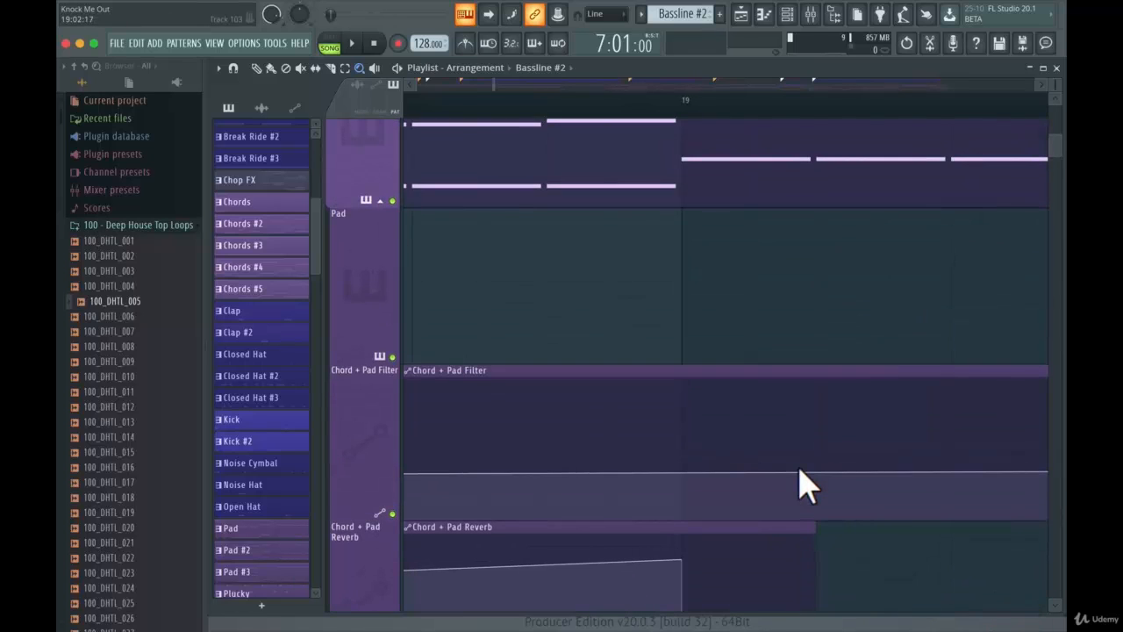
{"action": "right_click", "coordinate": [733, 411], "text": "super"}
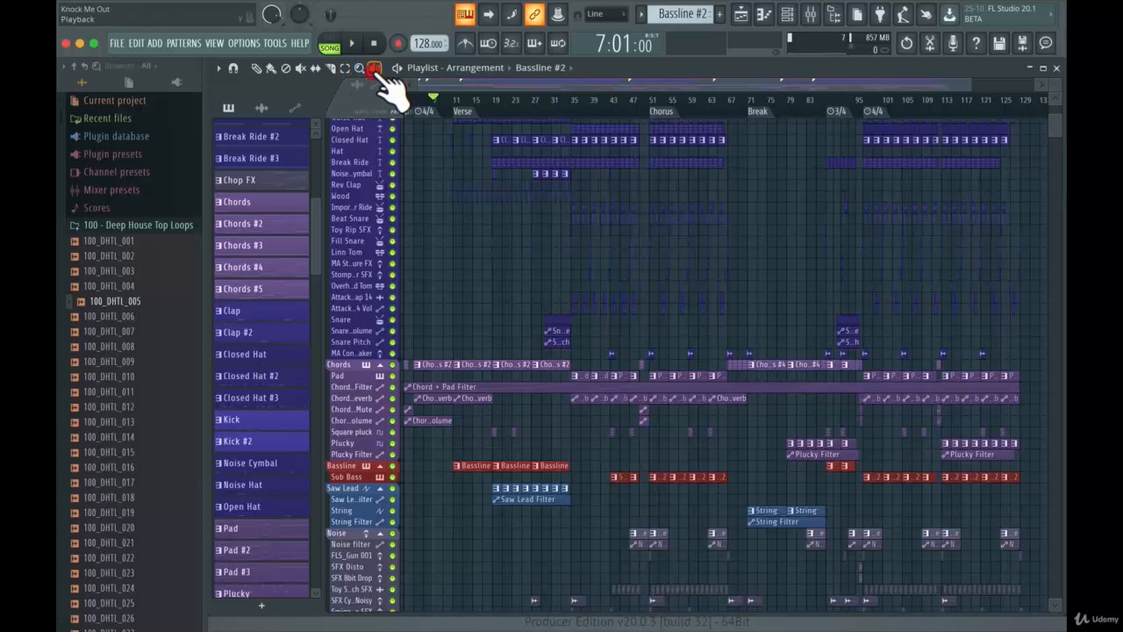
Step: Audition the Chords #4 clip in the Break and the Closed Hat #3 clip at the Chorus with the Playback tool
{"action": "left_click", "coordinate": [376, 69]}
{"action": "left_click", "coordinate": [765, 370]}
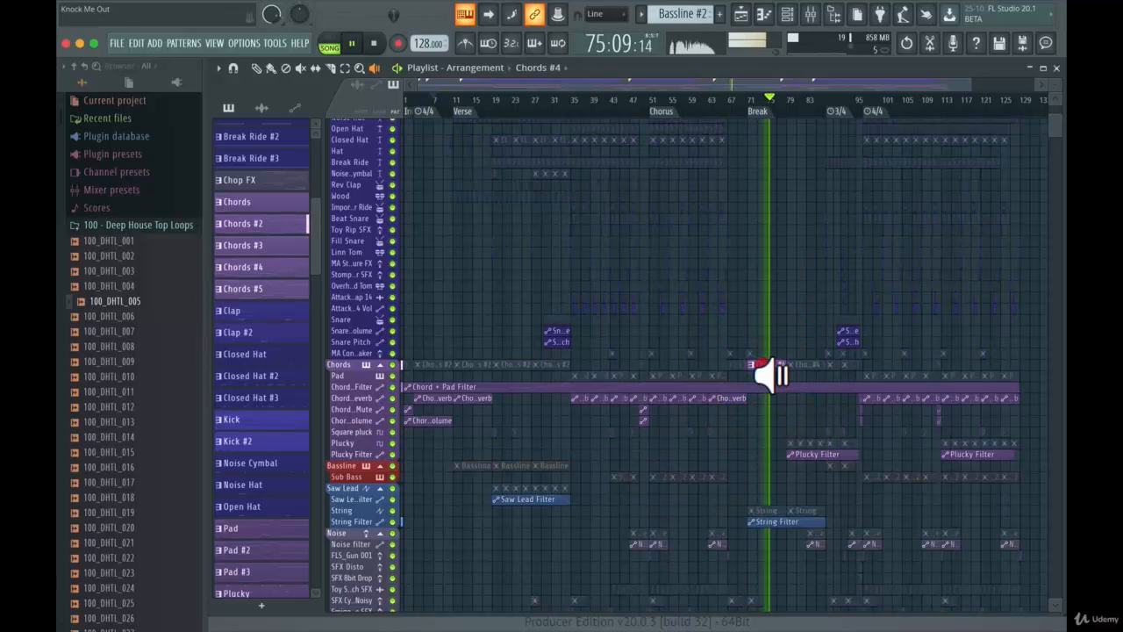
{"action": "left_click", "coordinate": [760, 362]}
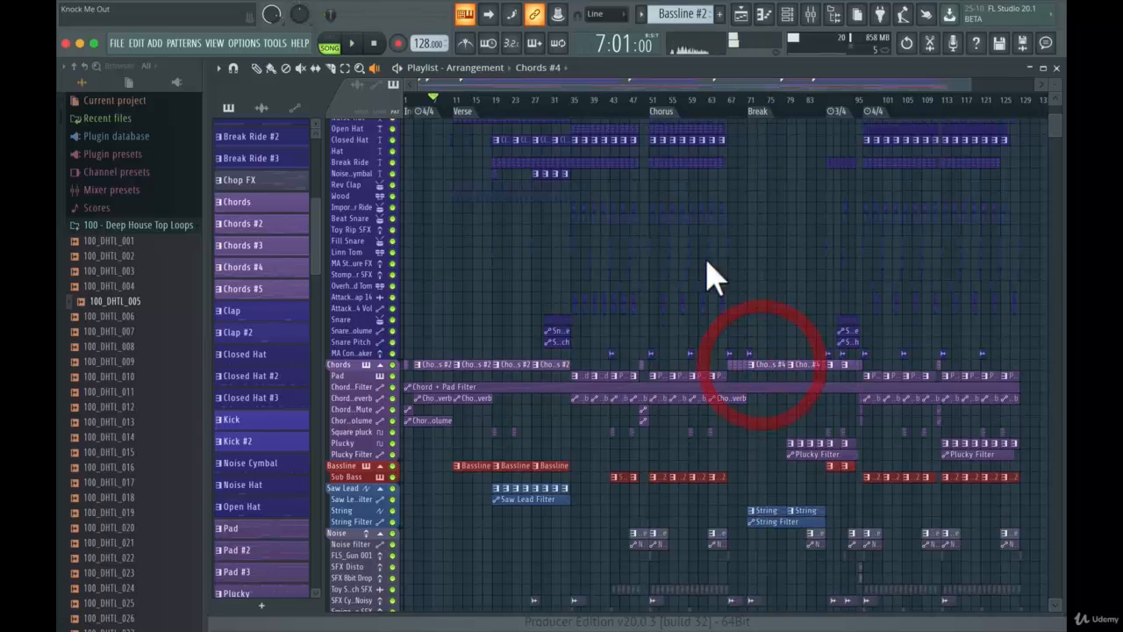
{"action": "left_click", "coordinate": [653, 140]}
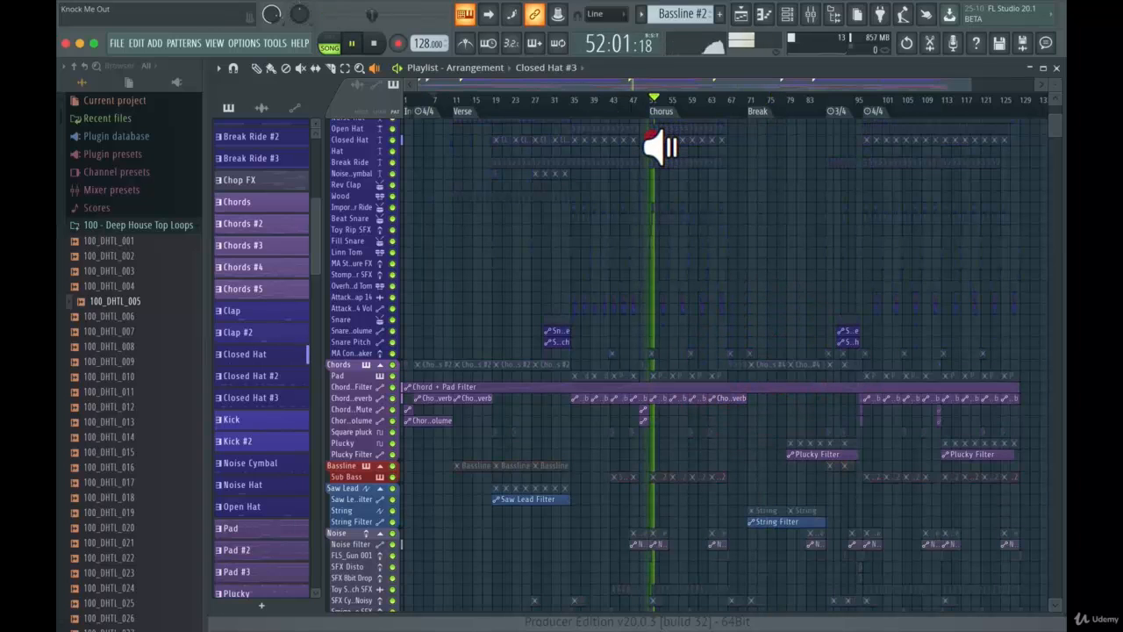
{"action": "left_click", "coordinate": [651, 139]}
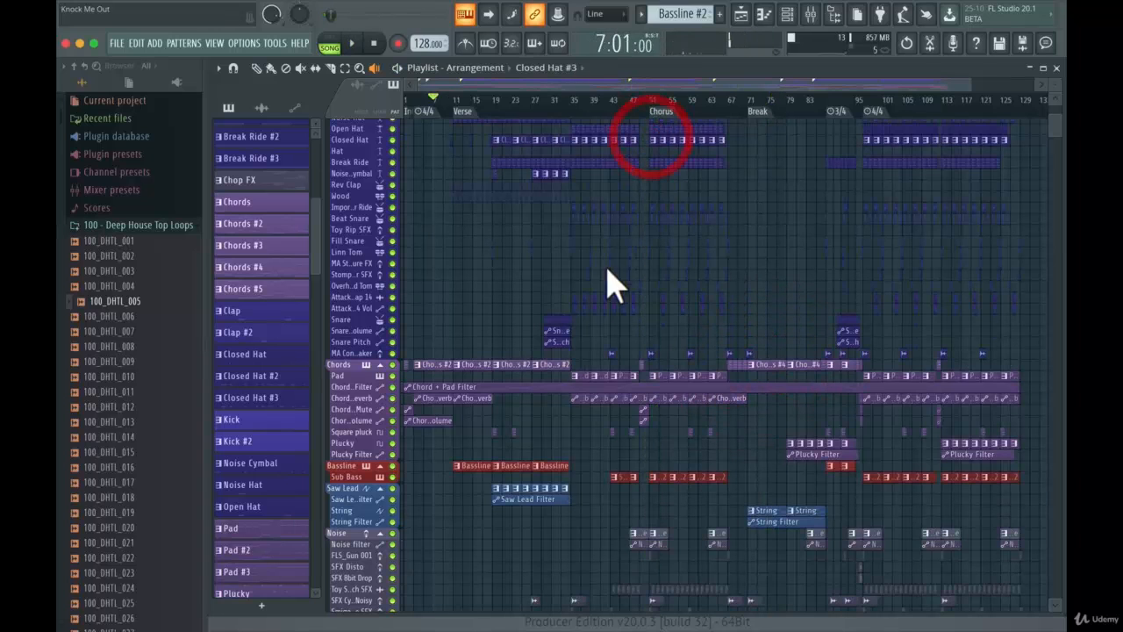
Step: Audition the Chord + Pad Filter clip, and the Chords #2 and Bassline clips in the Verse, with the Playback tool
{"action": "left_click", "coordinate": [578, 392]}
{"action": "left_click", "coordinate": [584, 396]}
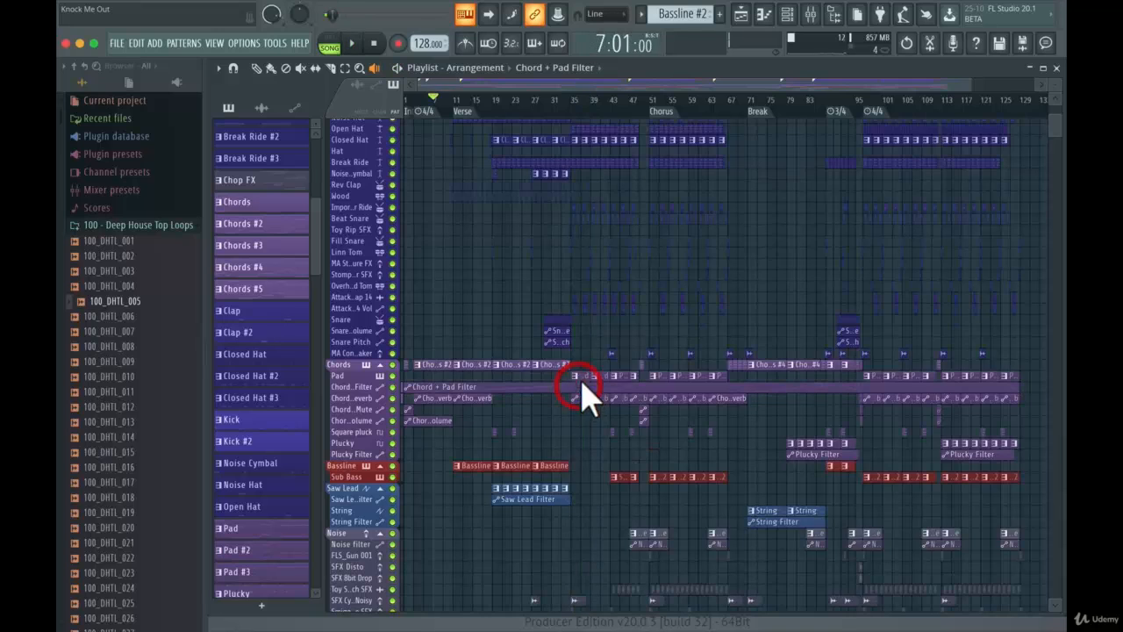
{"action": "left_click", "coordinate": [483, 369]}
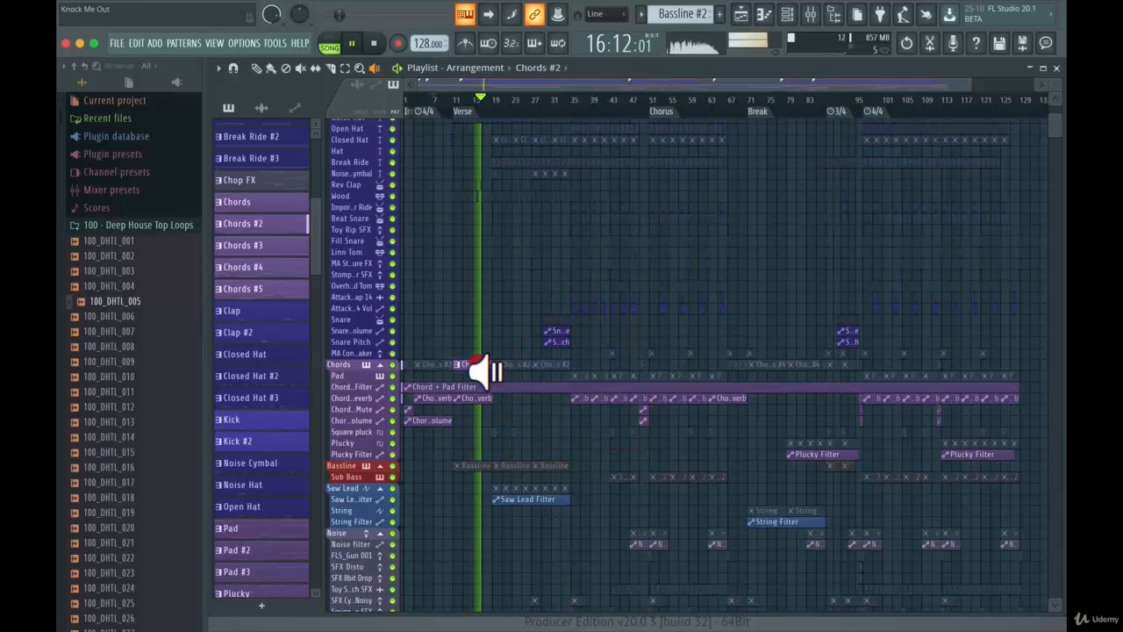
{"action": "left_click", "coordinate": [483, 370]}
{"action": "left_click_drag", "start_coordinate": [482, 469], "coordinate": [484, 466]}
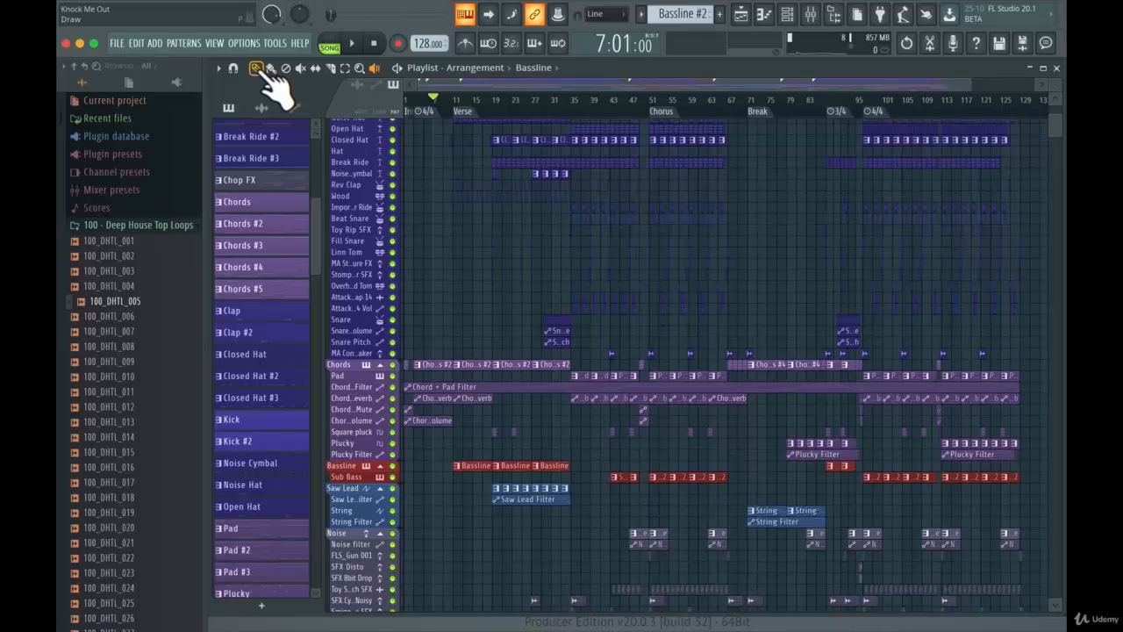
Step: Switch in turn through the Draw, Paint, Delete, Slice, Select and Playback tools, ending on Select
{"action": "key", "text": "p"}
{"action": "left_click", "coordinate": [272, 70]}
{"action": "left_click", "coordinate": [287, 71]}
{"action": "left_click", "coordinate": [331, 69]}
{"action": "left_click", "coordinate": [345, 70]}
{"action": "left_click", "coordinate": [375, 69]}
{"action": "left_click_drag", "start_coordinate": [436, 202], "coordinate": [619, 301]}
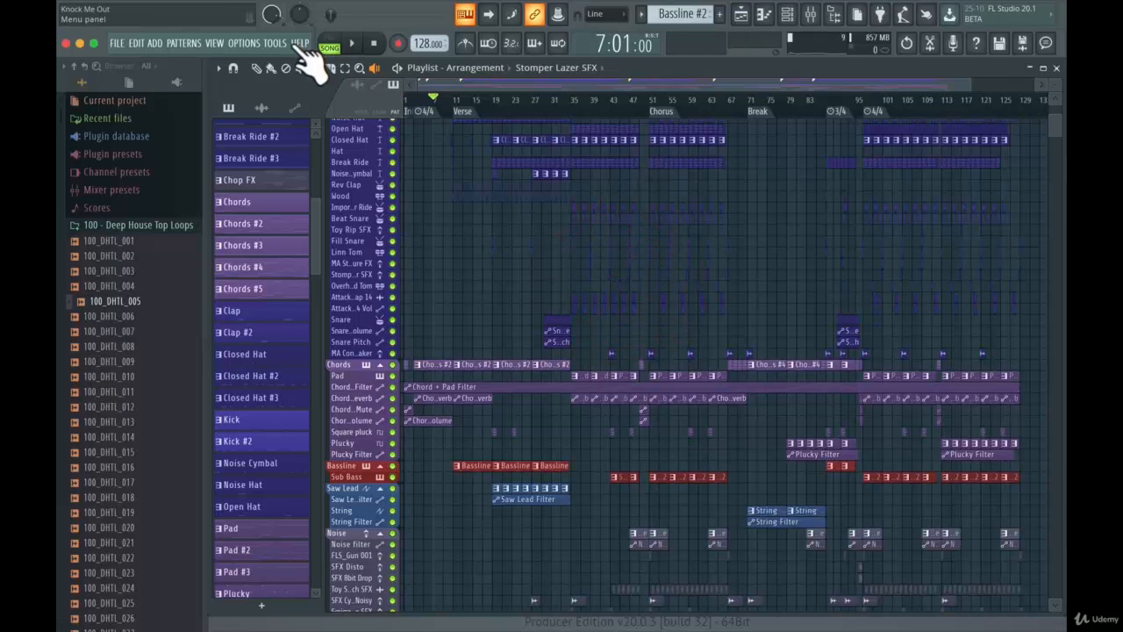
{"action": "left_click", "coordinate": [330, 69]}
{"action": "left_click", "coordinate": [346, 70]}
{"action": "left_click", "coordinate": [256, 69]}
{"action": "left_click", "coordinate": [347, 69]}
Step: Turn off typing-keyboard piano input, and cycle through the Draw, Slice, Select and Playback tools, ending on Draw
{"action": "key", "text": "e"}
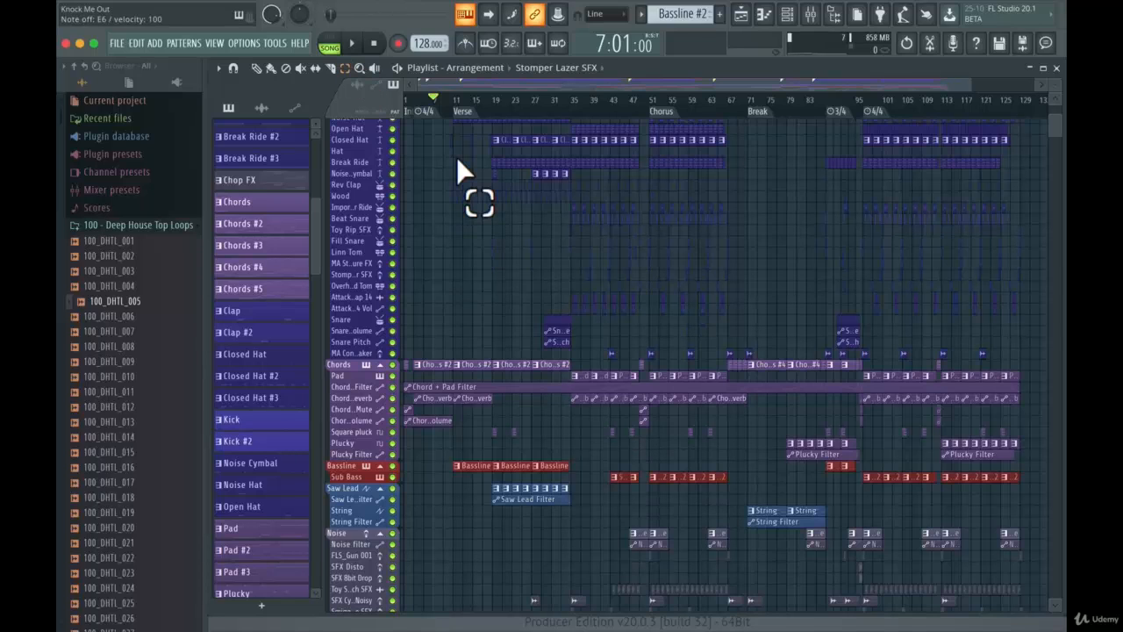
{"action": "key", "text": "e"}
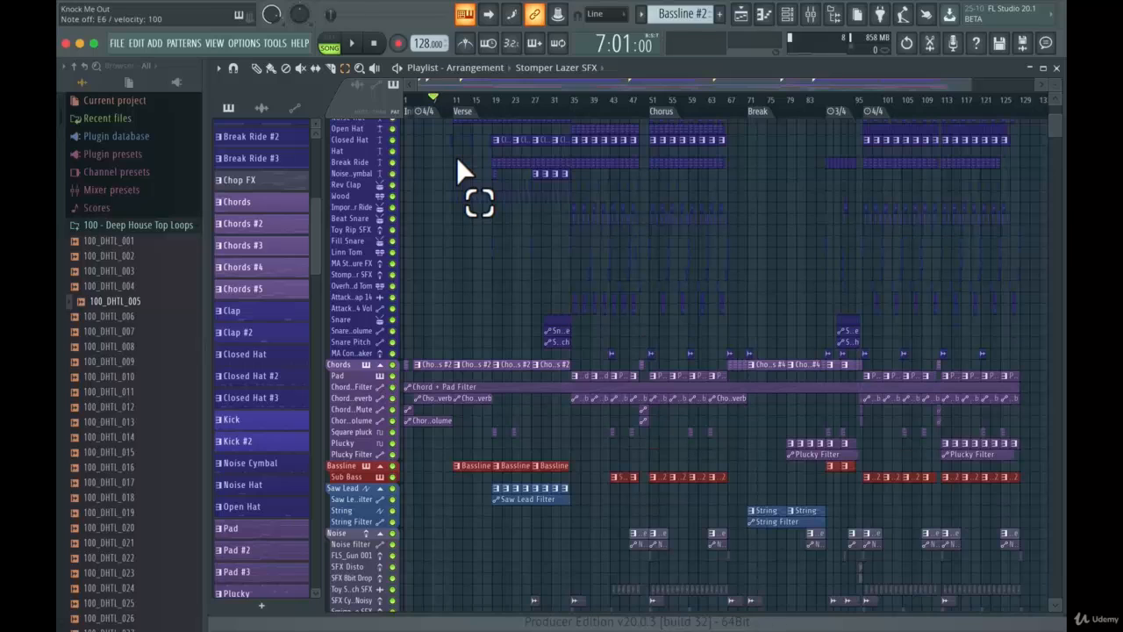
{"action": "left_click", "coordinate": [470, 15]}
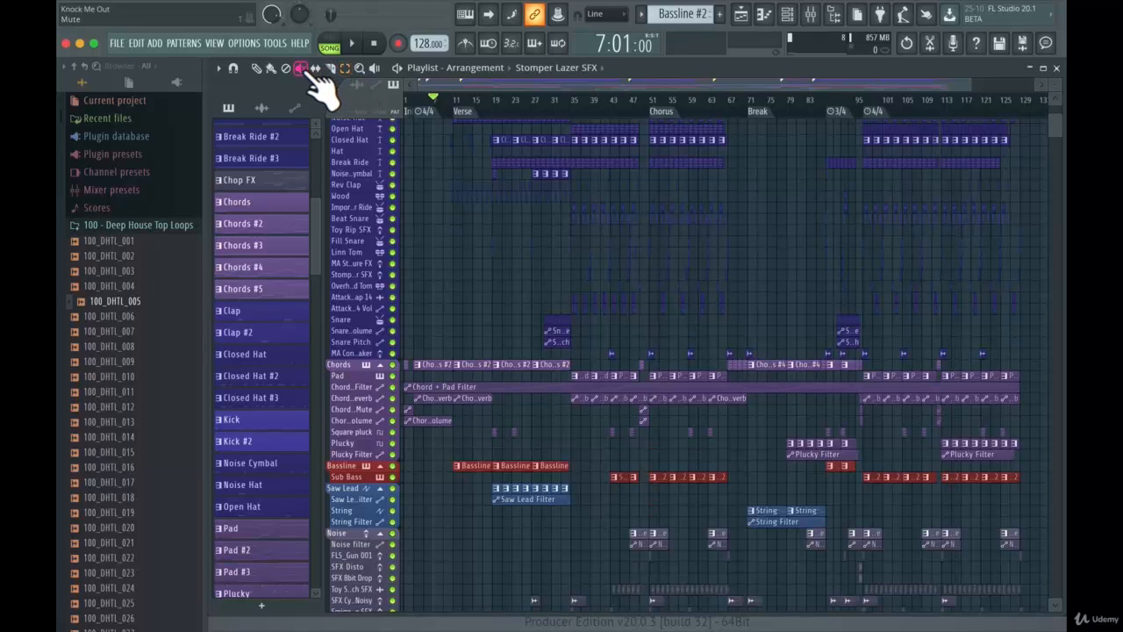
{"action": "key", "text": "p"}
{"action": "key", "text": "c"}
{"action": "key", "text": "e"}
{"action": "left_click", "coordinate": [374, 68]}
{"action": "key", "text": "p"}
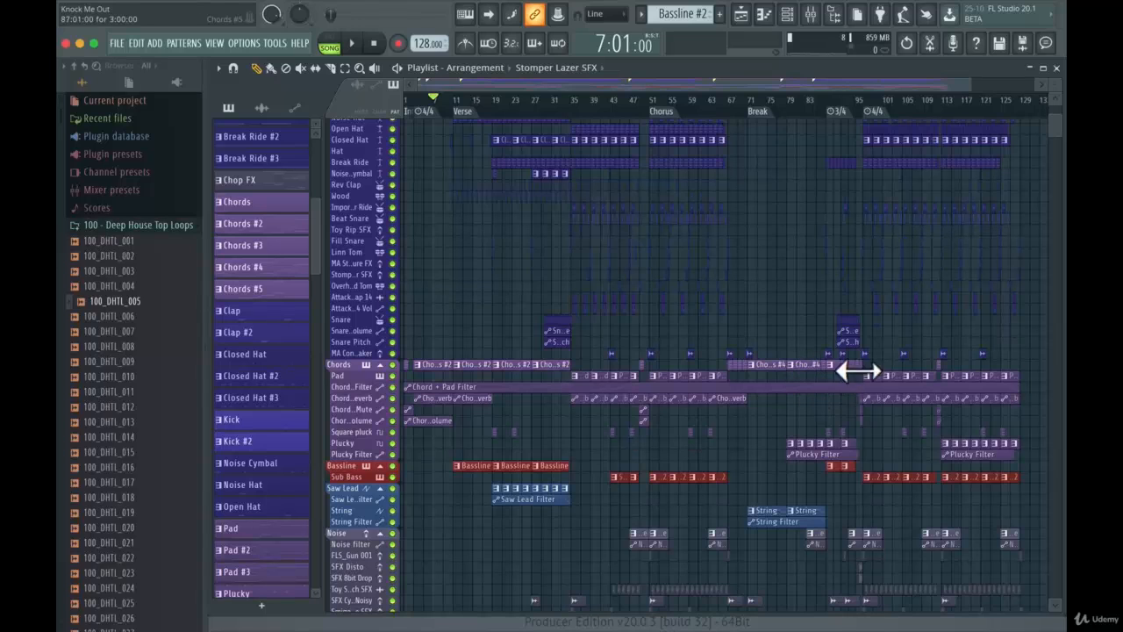
Step: Rename the Chords #4 pattern used at bar 79 as Chords Alternative and color it orange
{"action": "right_click", "coordinate": [792, 367]}
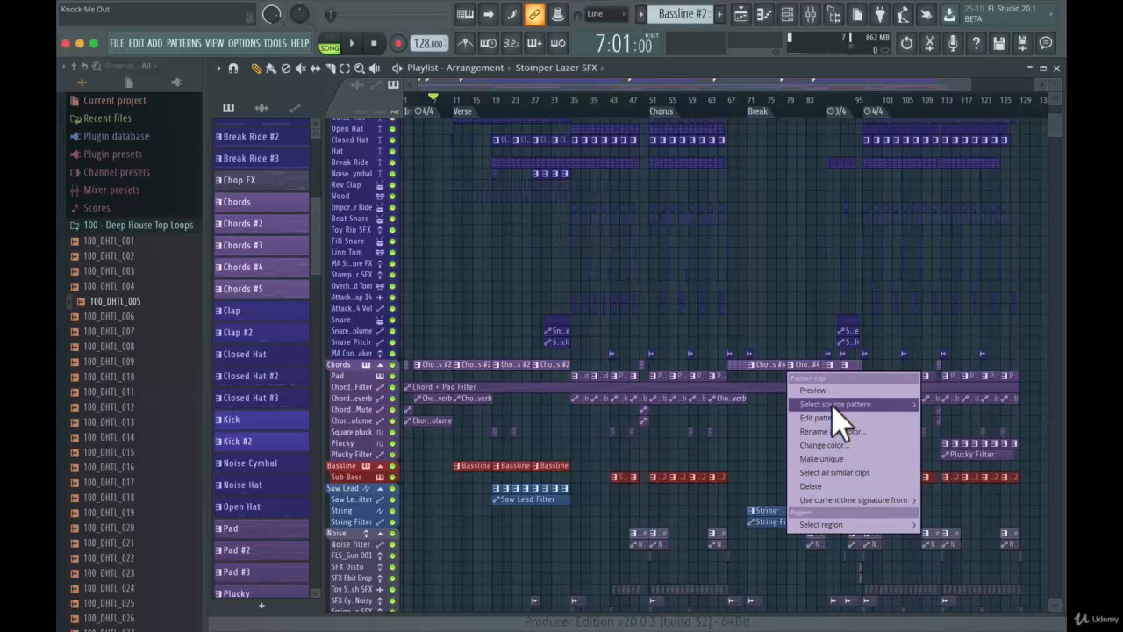
{"action": "mouse_move", "coordinate": [838, 404]}
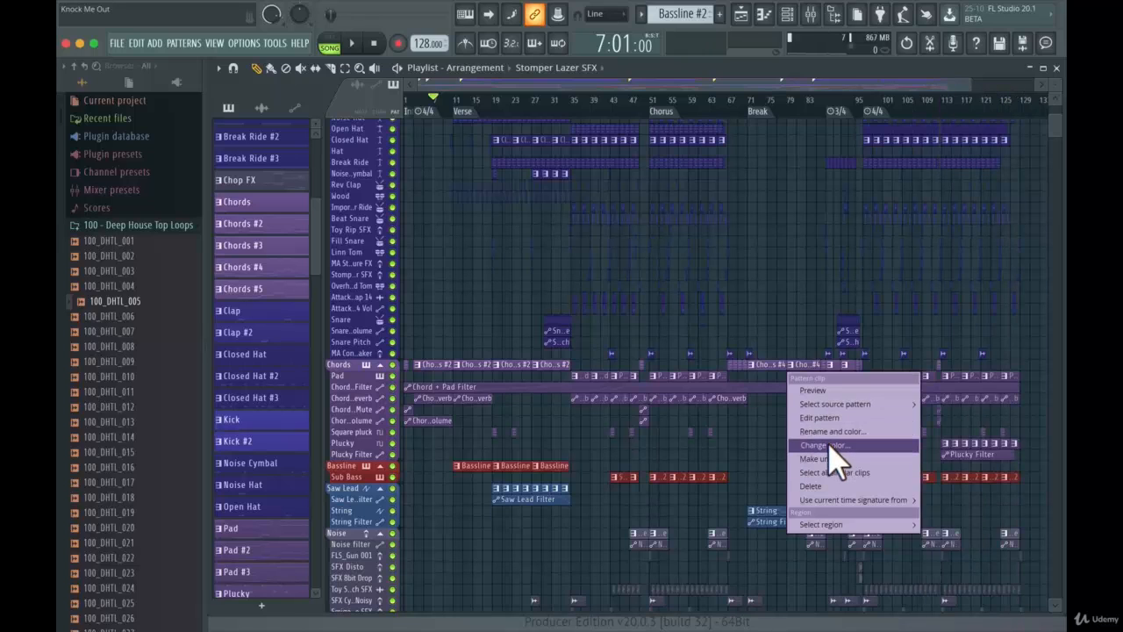
{"action": "left_click", "coordinate": [835, 431]}
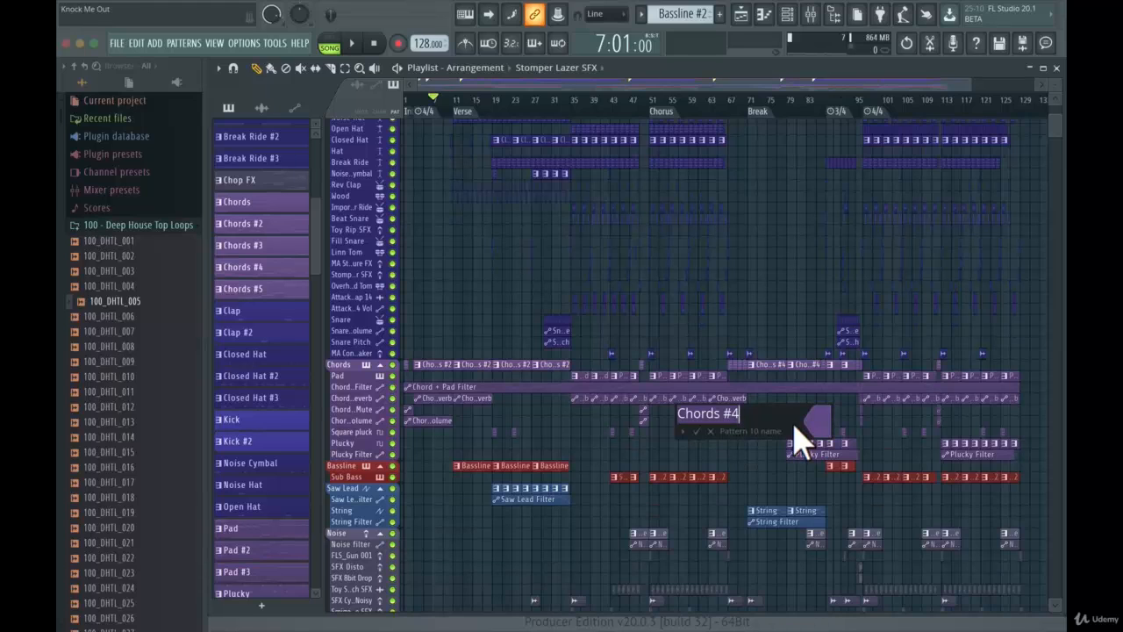
{"action": "type", "text": "Chord"}
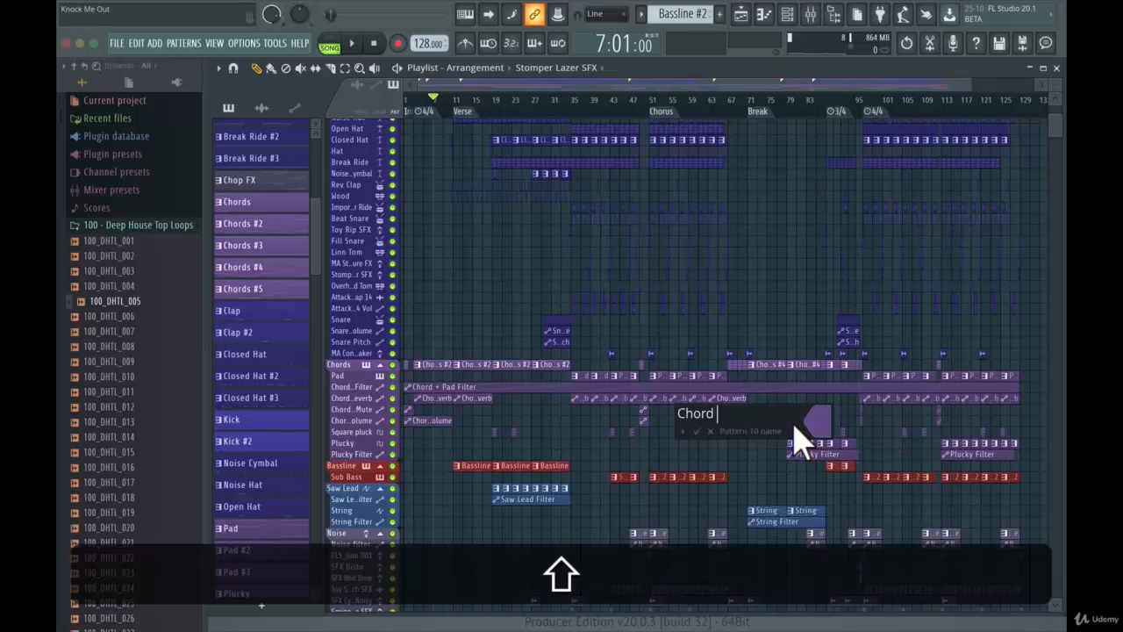
{"action": "type", "text": "s Altern"}
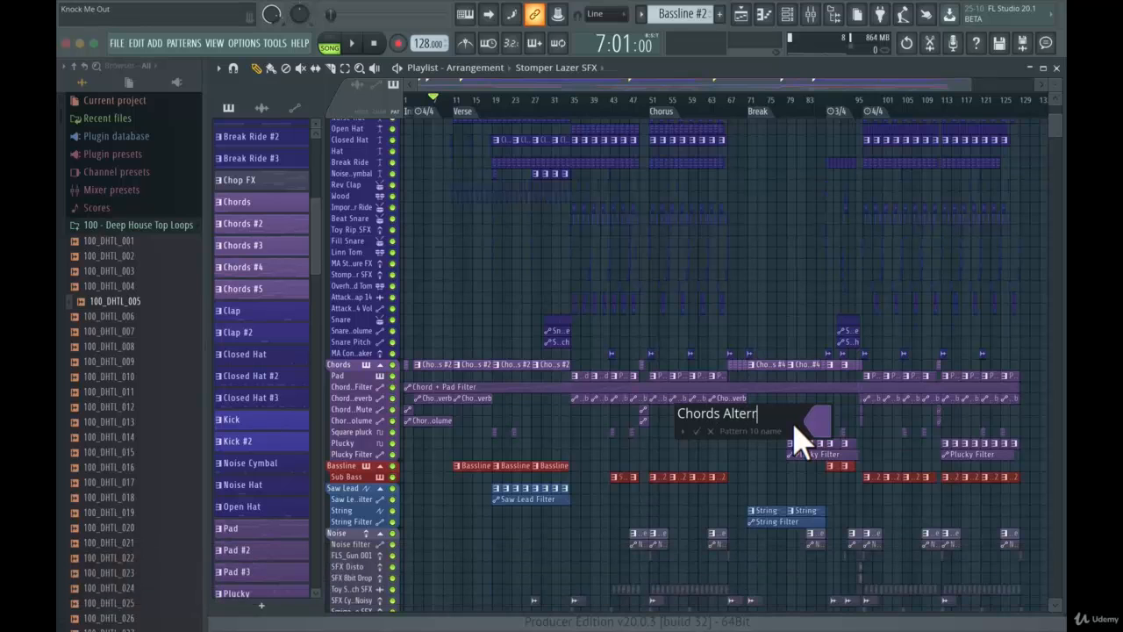
{"action": "key", "text": "BackSpace"}
{"action": "type", "text": "native"}
{"action": "left_click", "coordinate": [816, 422]}
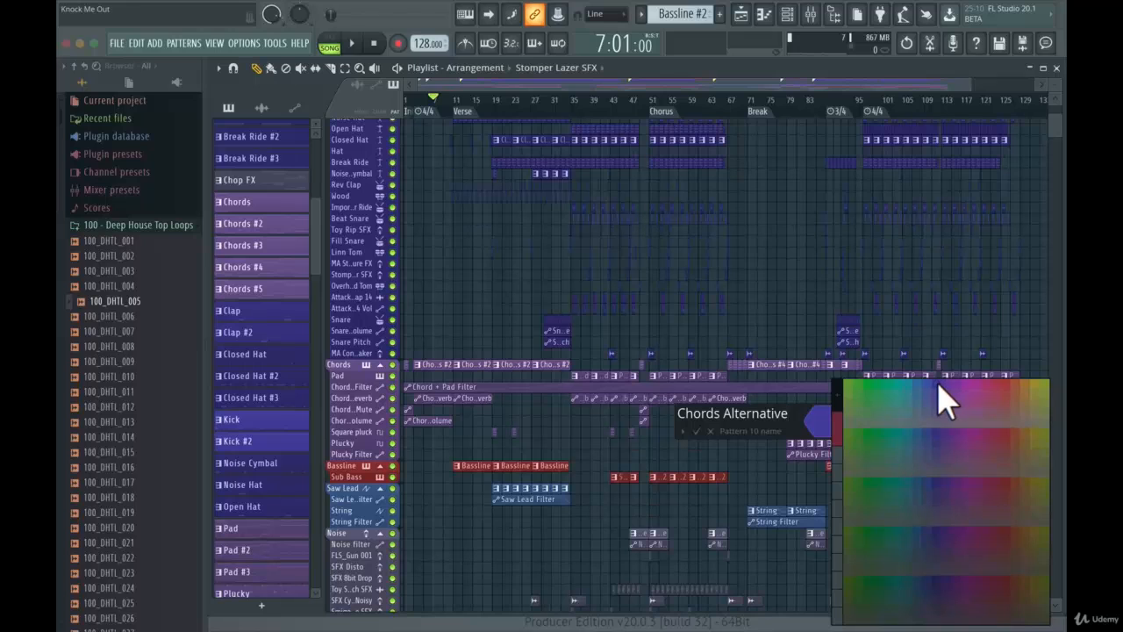
{"action": "left_click", "coordinate": [1013, 383]}
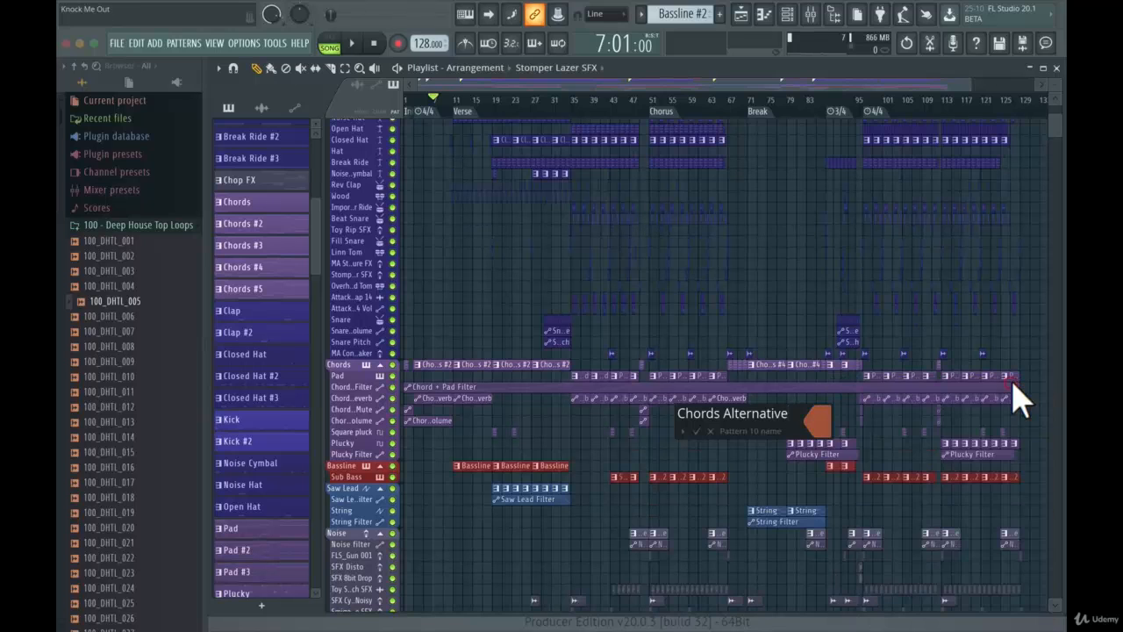
{"action": "left_click", "coordinate": [696, 431]}
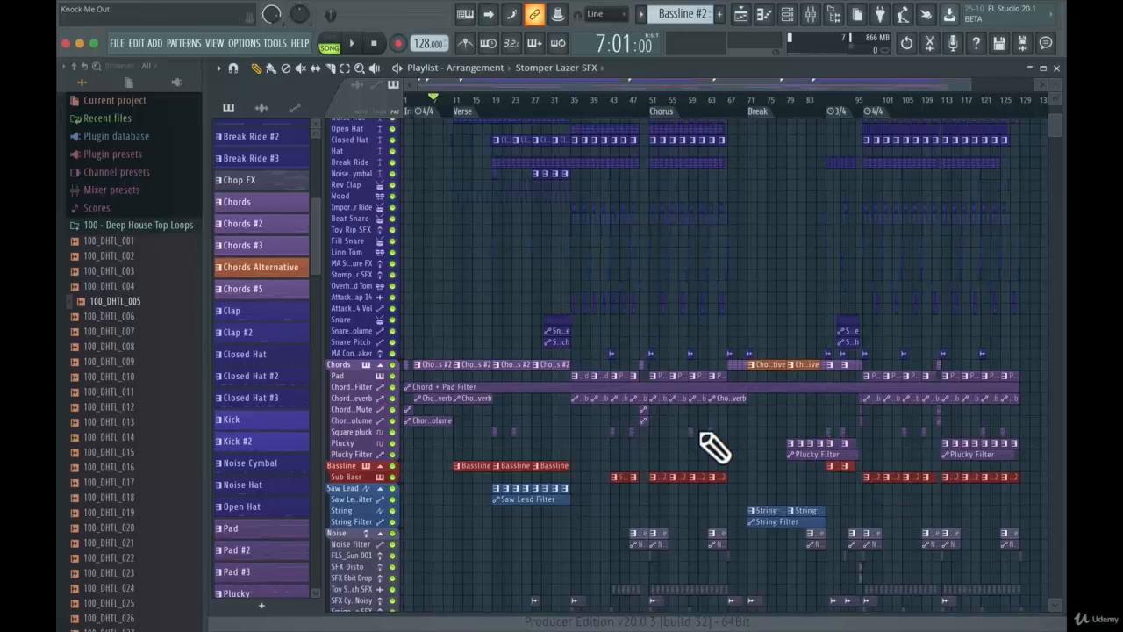
Step: Make the Chords Alternative clip at bar 79 unique and color the new pattern teal
{"action": "right_click", "coordinate": [790, 369]}
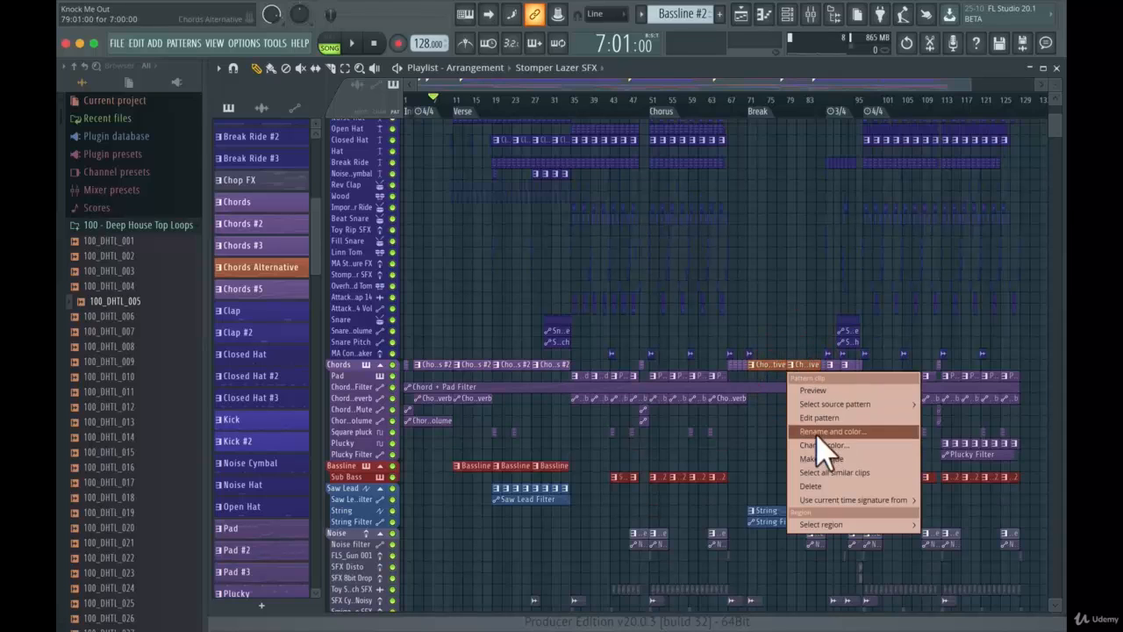
{"action": "left_click", "coordinate": [818, 459]}
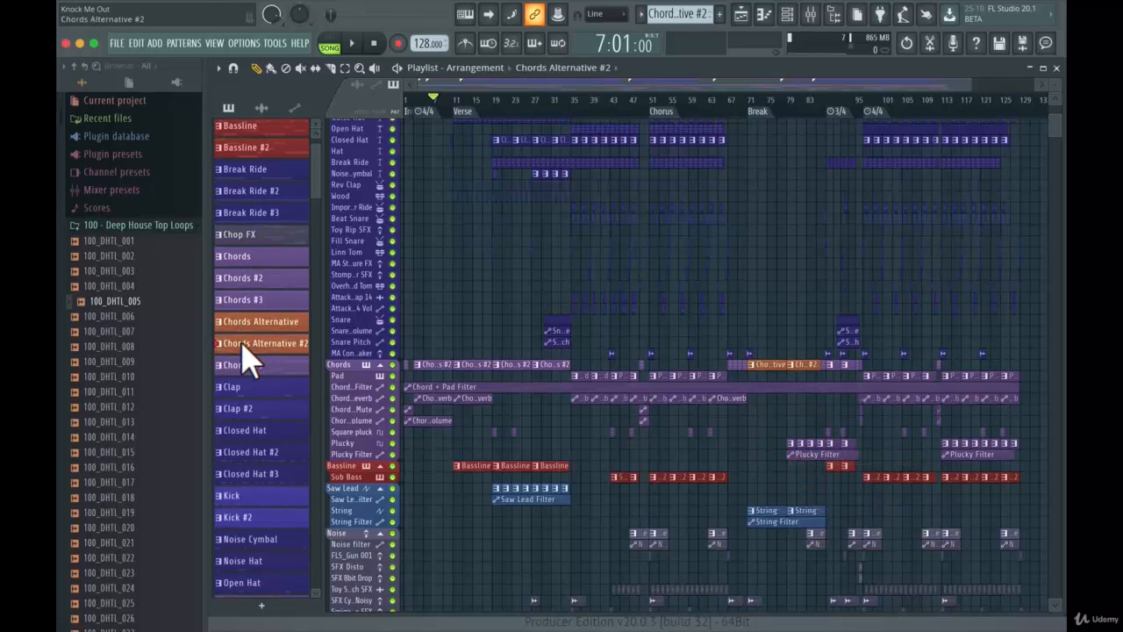
{"action": "right_click", "coordinate": [801, 370]}
{"action": "left_click", "coordinate": [821, 439]}
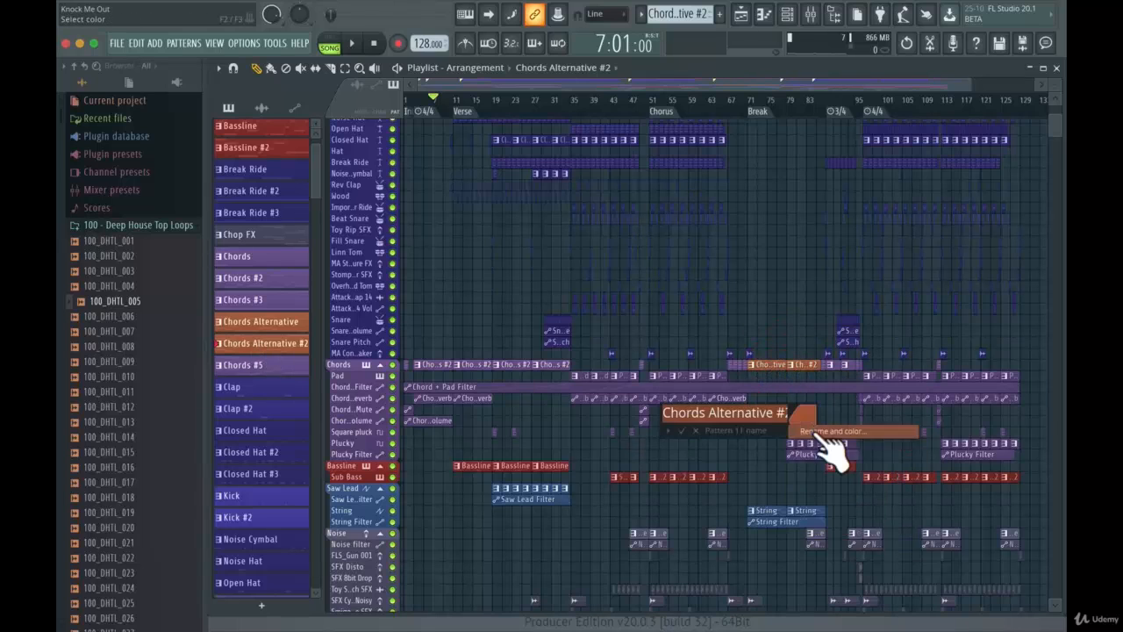
{"action": "left_click", "coordinate": [803, 421]}
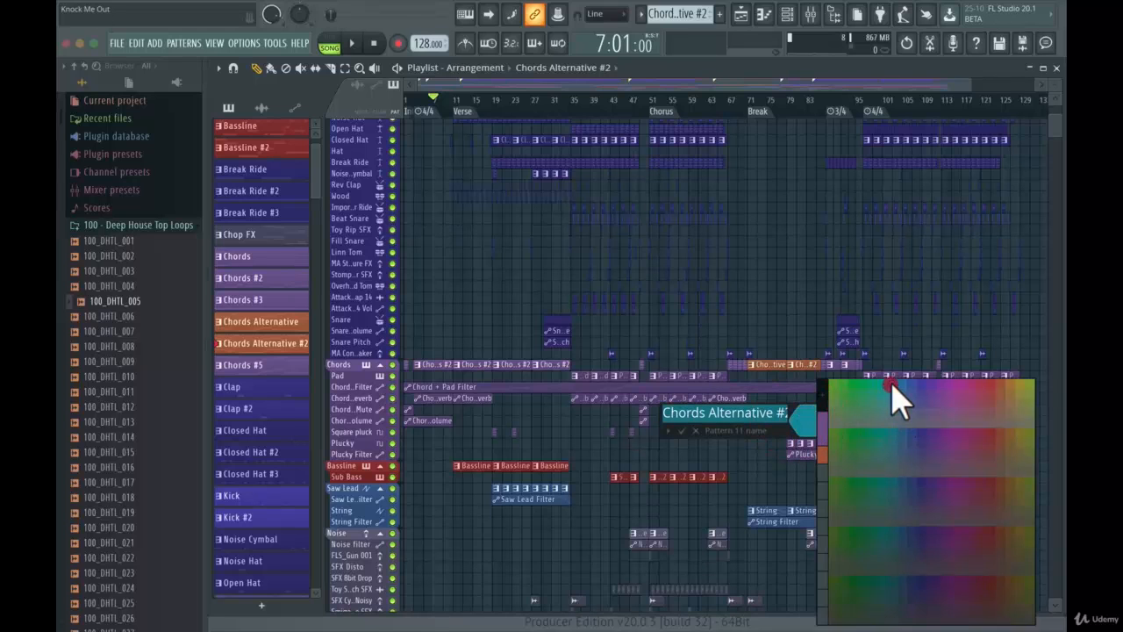
{"action": "left_click", "coordinate": [891, 384]}
{"action": "left_click", "coordinate": [682, 431]}
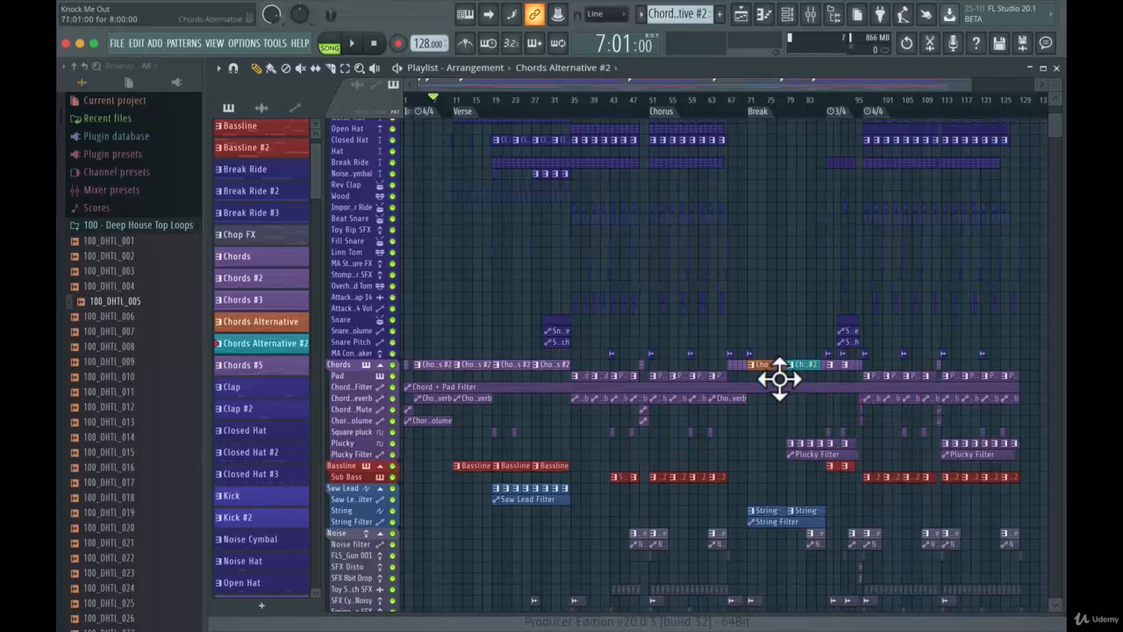
Step: Move the teal clip at bar 79 to the Toy Rip SFX track, open its options, and return it to the Chords track
{"action": "left_click_drag", "start_coordinate": [780, 379], "coordinate": [790, 376]}
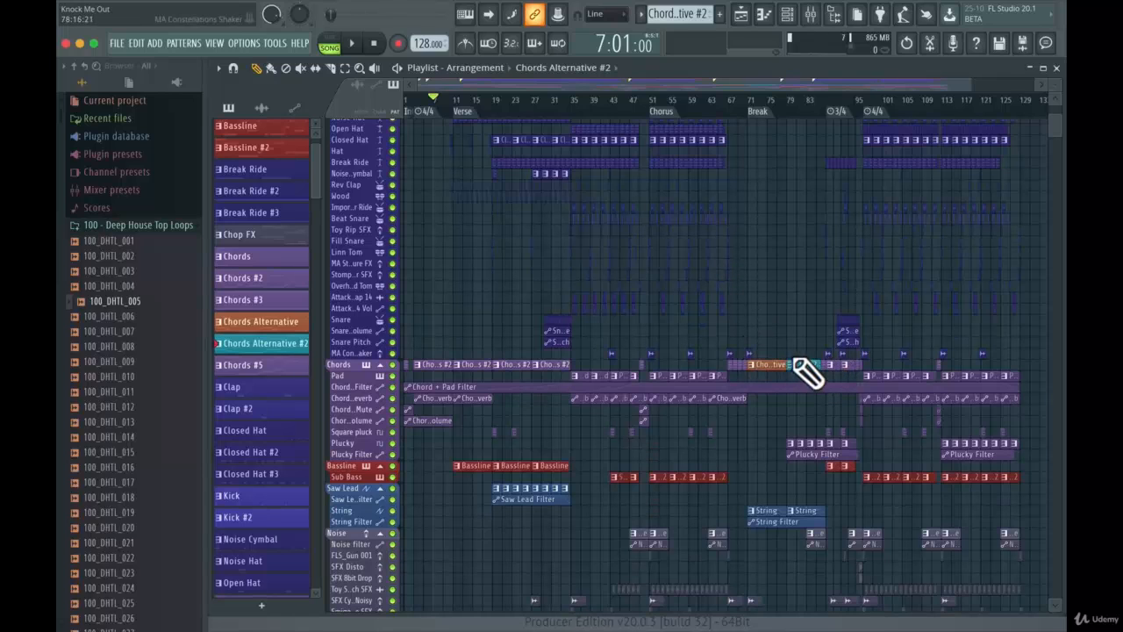
{"action": "left_click", "coordinate": [794, 230]}
{"action": "right_click", "coordinate": [798, 229]}
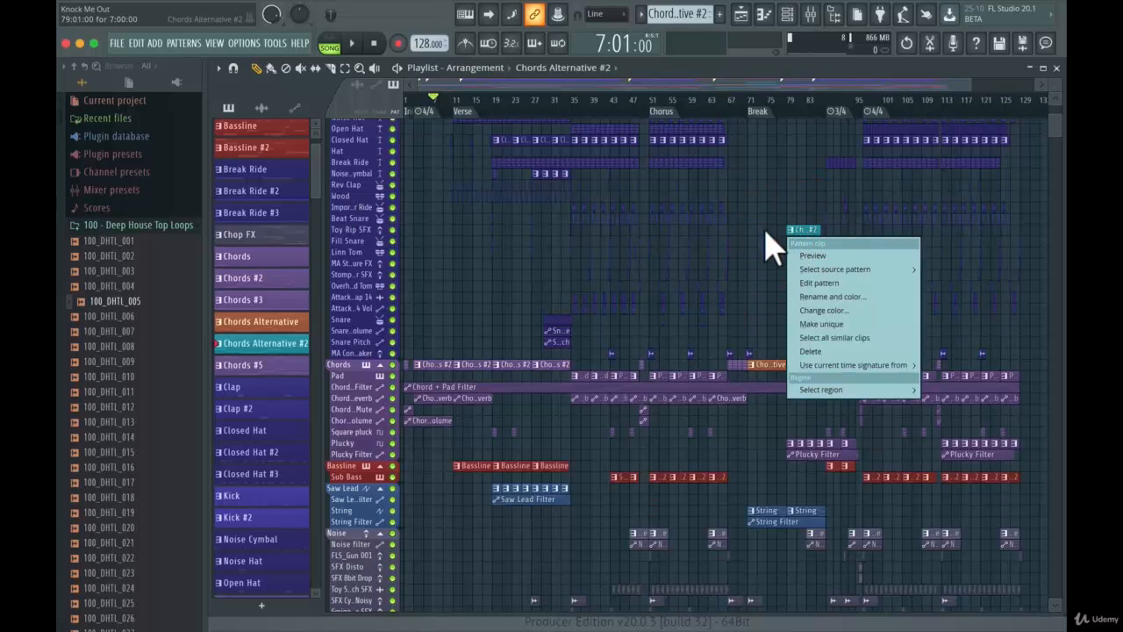
{"action": "left_click", "coordinate": [805, 231]}
{"action": "right_click", "coordinate": [802, 230]}
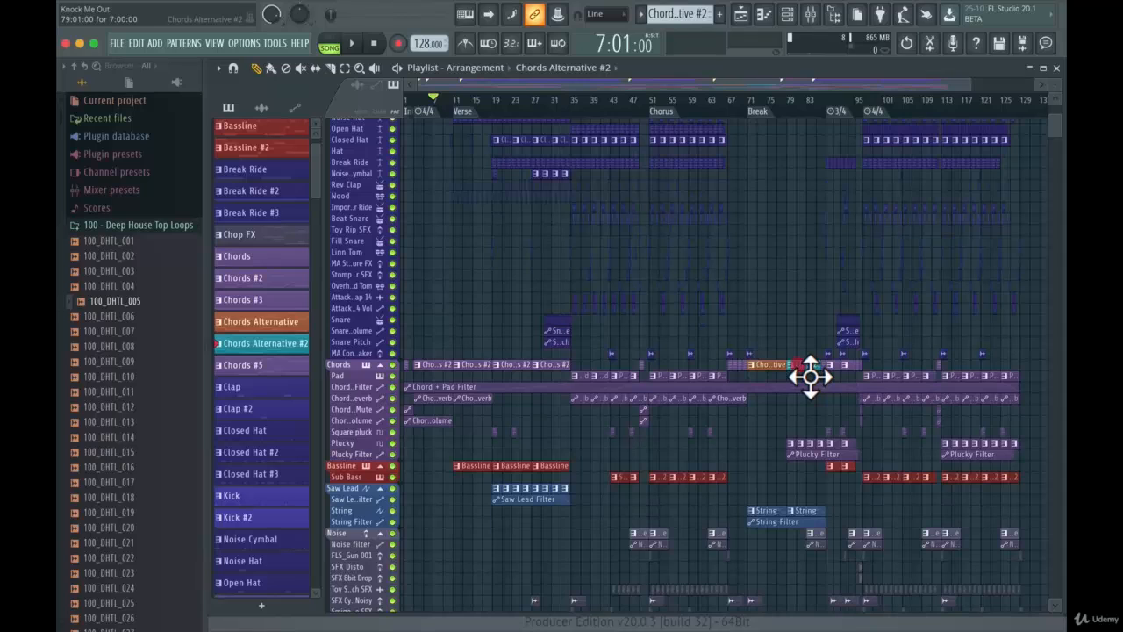
{"action": "left_click", "coordinate": [343, 367]}
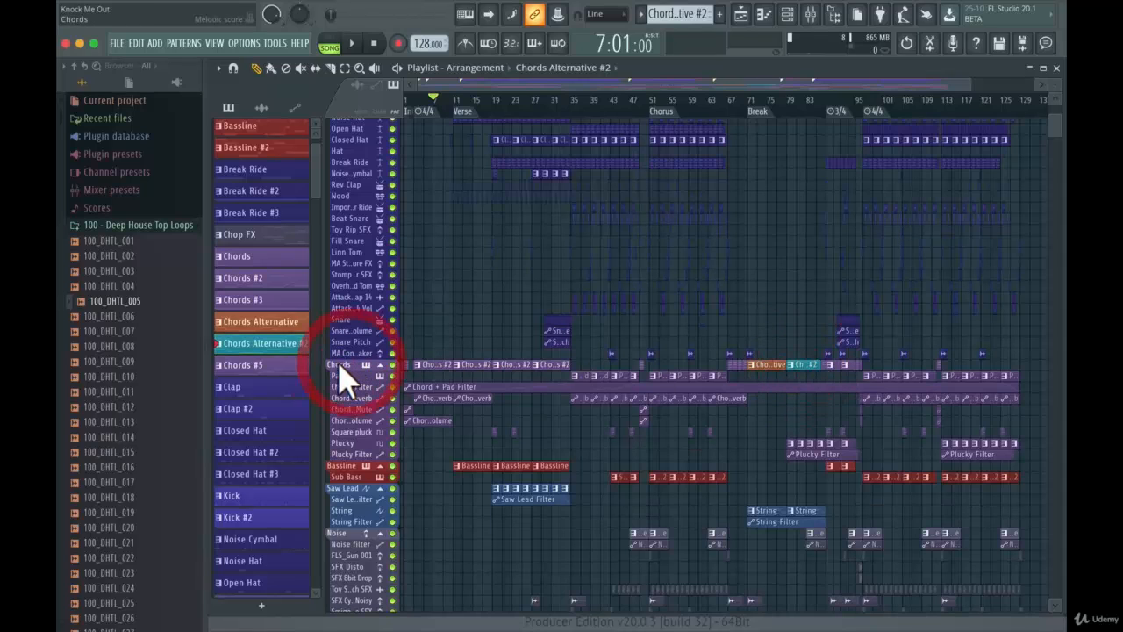
{"action": "mouse_move", "coordinate": [811, 366]}
{"action": "left_mouse_down"}
{"action": "mouse_move", "coordinate": [815, 457]}
{"action": "mouse_move", "coordinate": [817, 369]}
{"action": "left_mouse_up"}
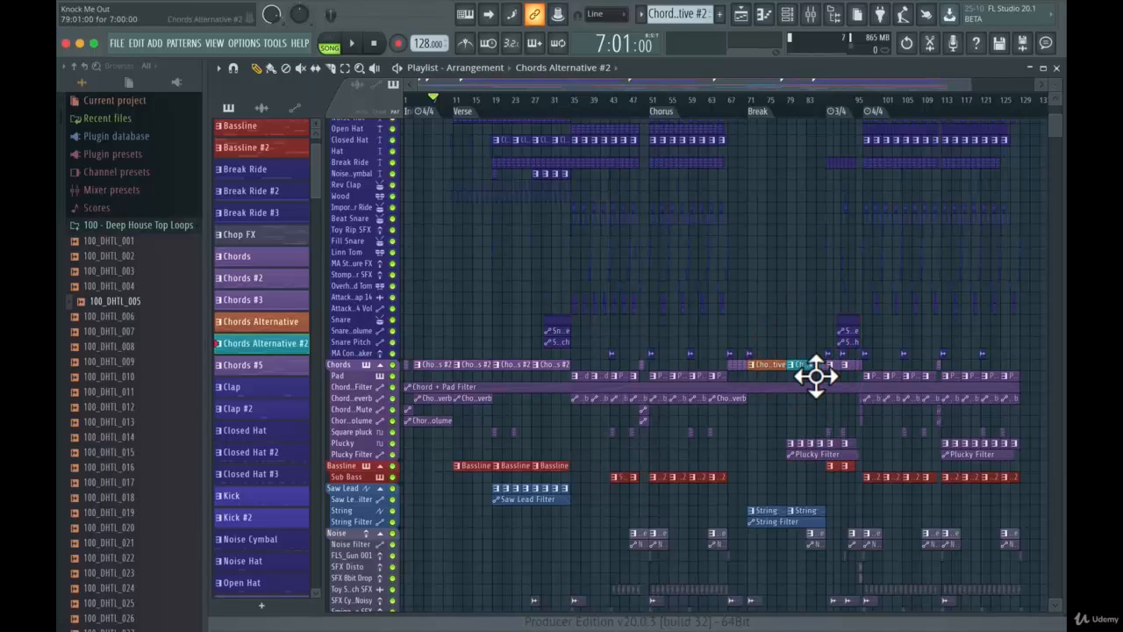
Step: Move the teal Chords Alternative #2 clip at bar 79 to Track 59, and name that track Chords Pattern with a teal color
{"action": "left_click_drag", "start_coordinate": [816, 375], "coordinate": [814, 502]}
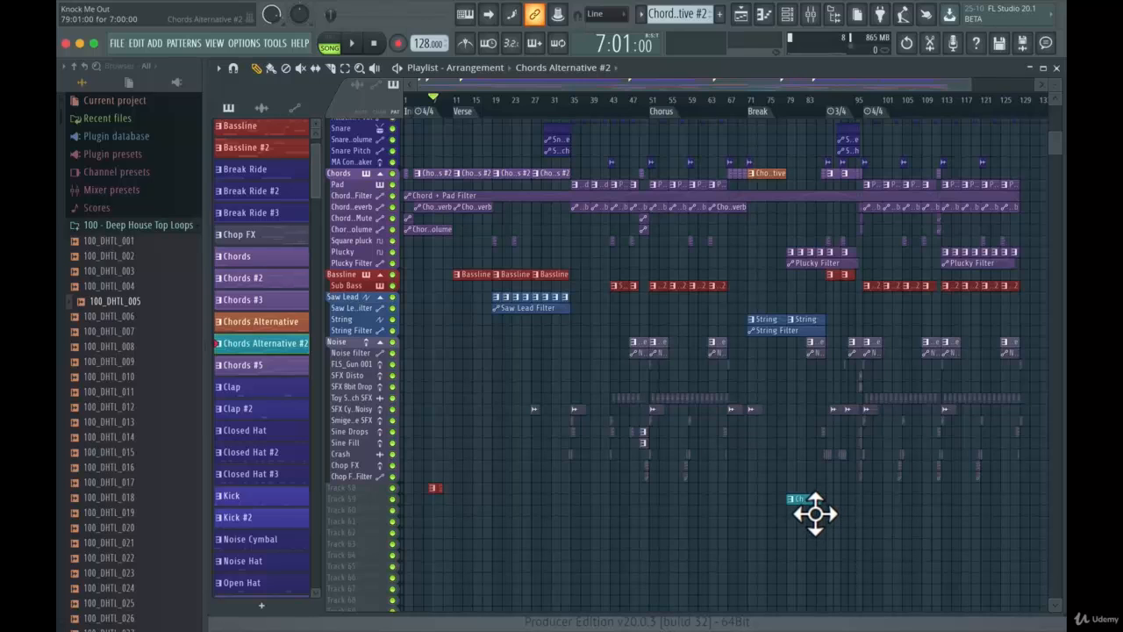
{"action": "right_click", "coordinate": [355, 502]}
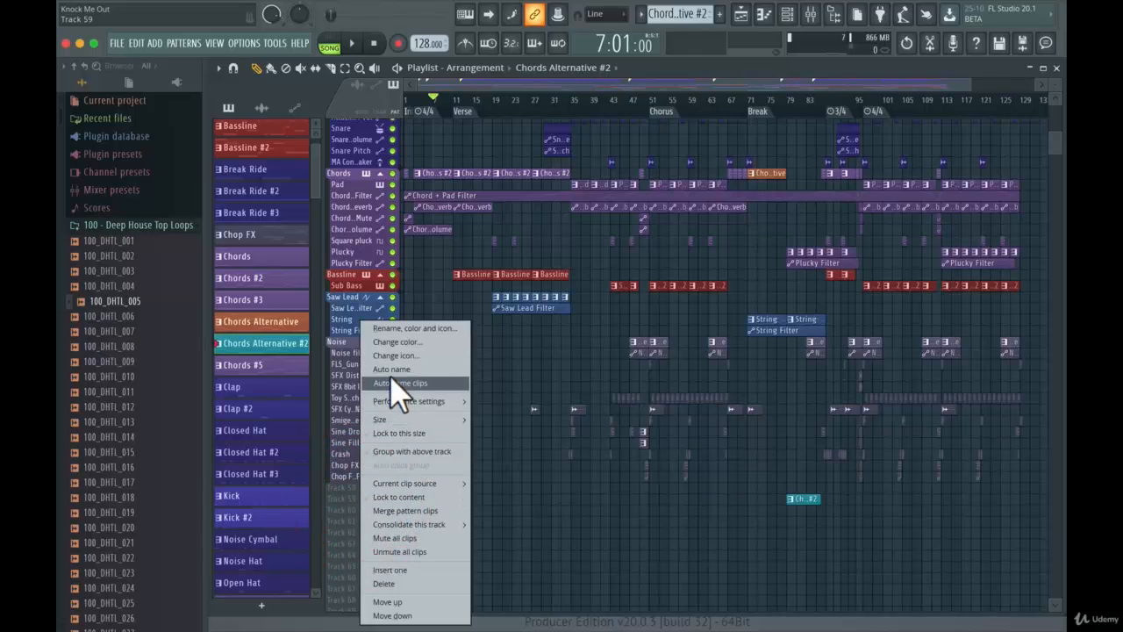
{"action": "left_click", "coordinate": [394, 330]}
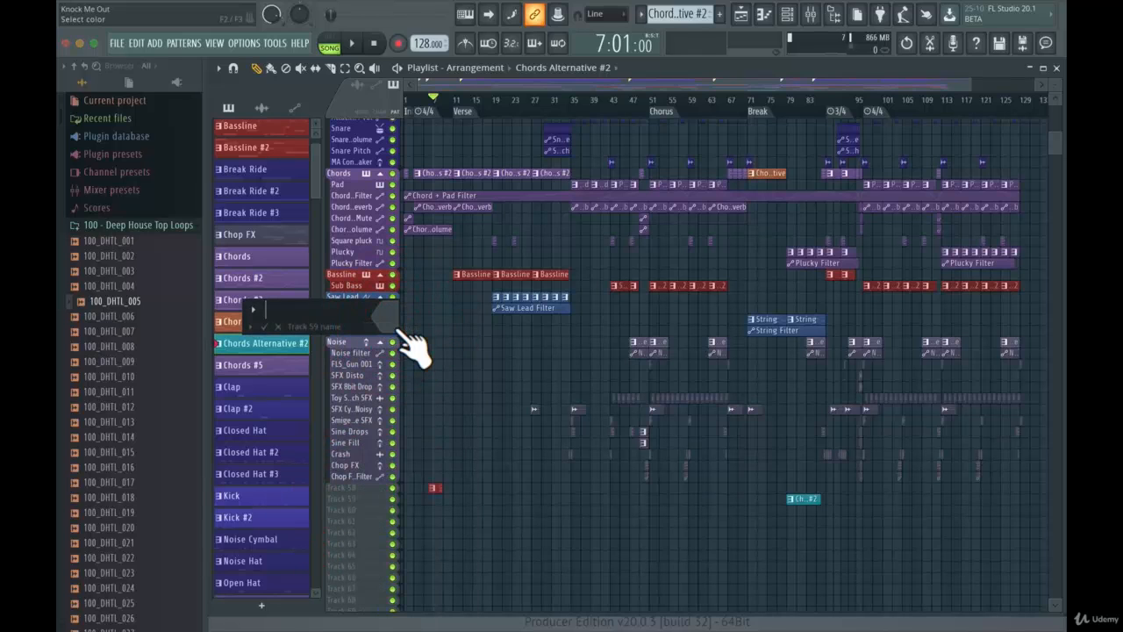
{"action": "key", "text": "shift"}
{"action": "type", "text": "Chord s P"}
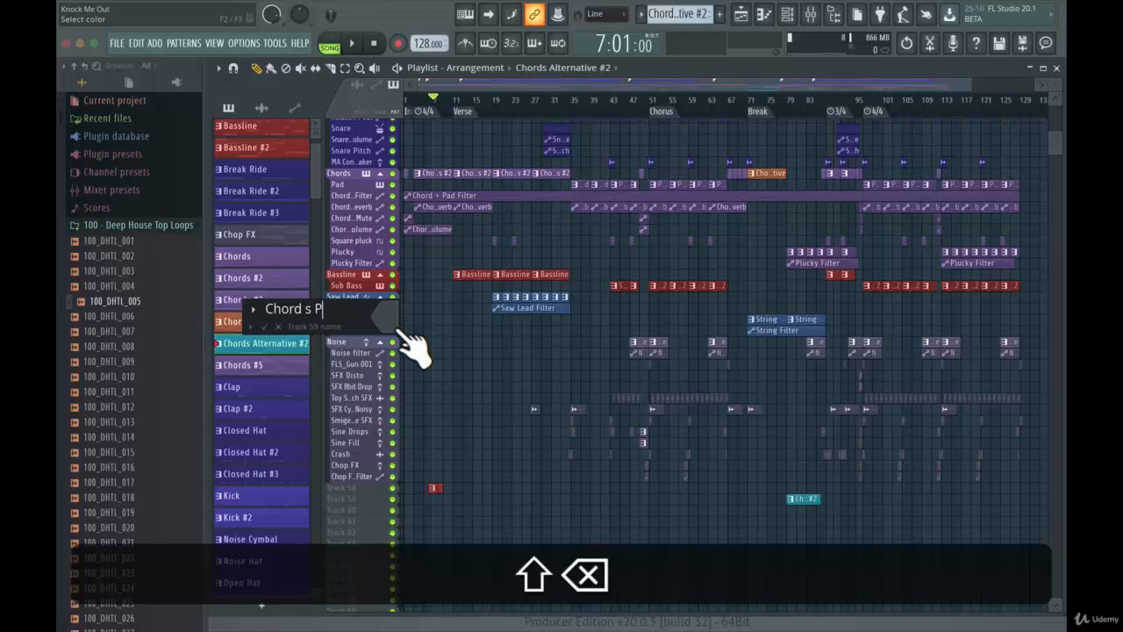
{"action": "key", "text": "BackSpace"}
{"action": "key", "text": "BackSpace"}
{"action": "key", "text": "BackSpace"}
{"action": "key", "text": "BackSpace"}
{"action": "type", "text": "s Pattern"}
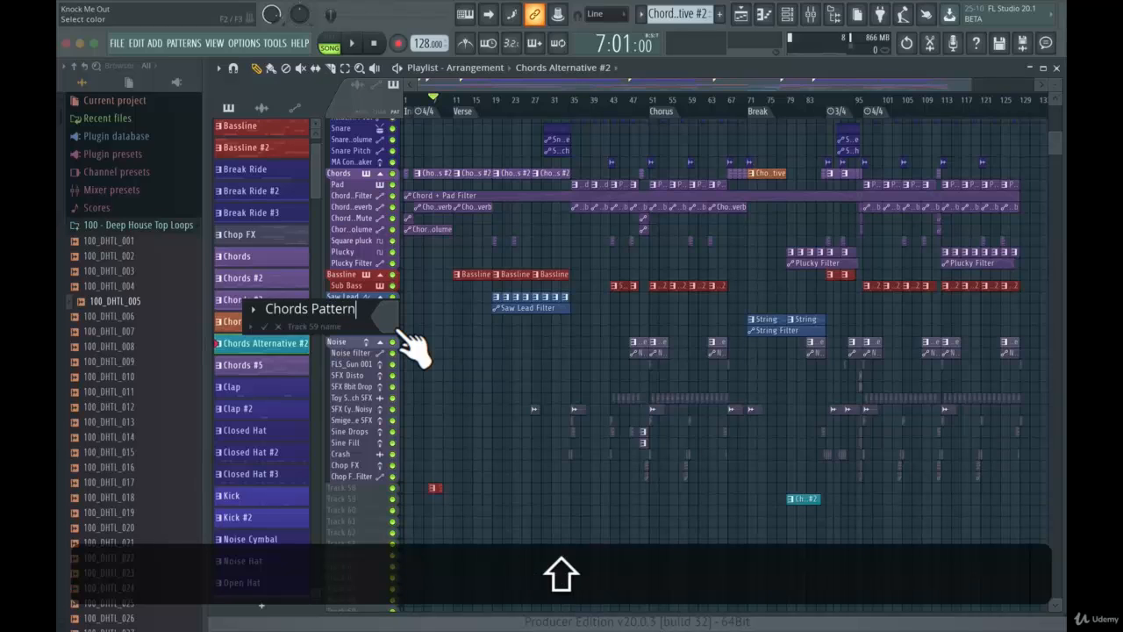
{"action": "left_click", "coordinate": [399, 327]}
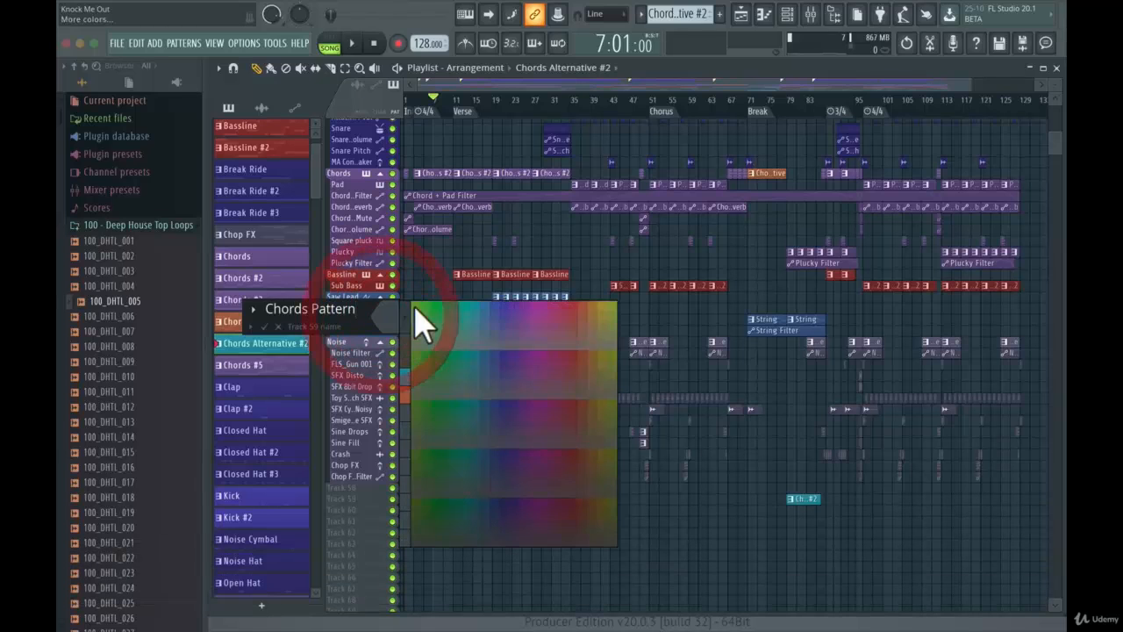
{"action": "left_click", "coordinate": [414, 395]}
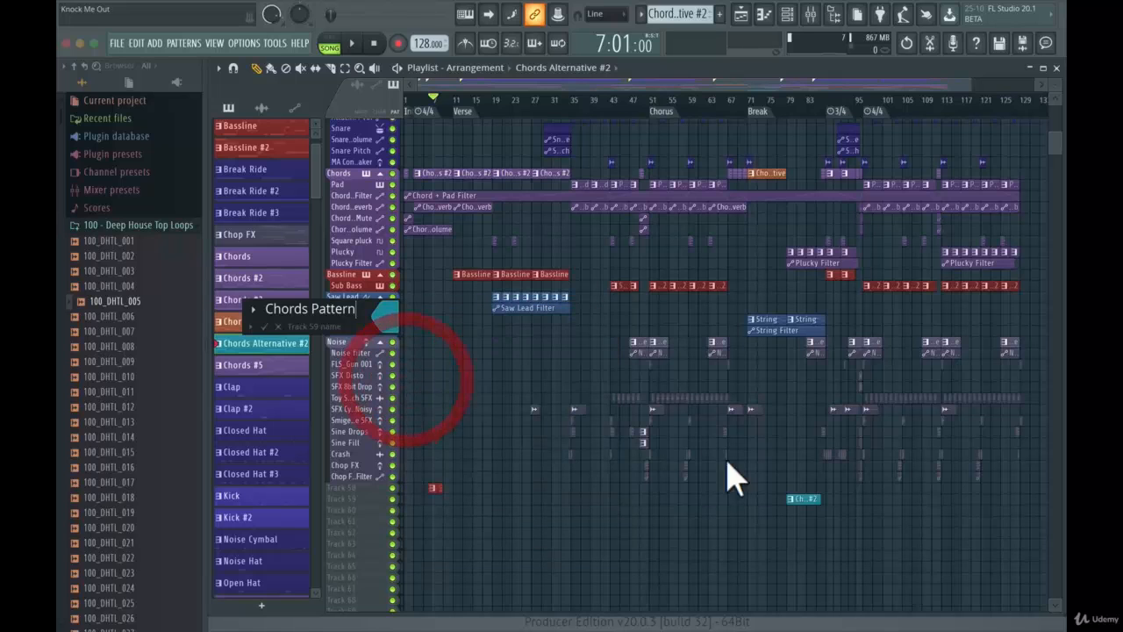
{"action": "left_click", "coordinate": [264, 325]}
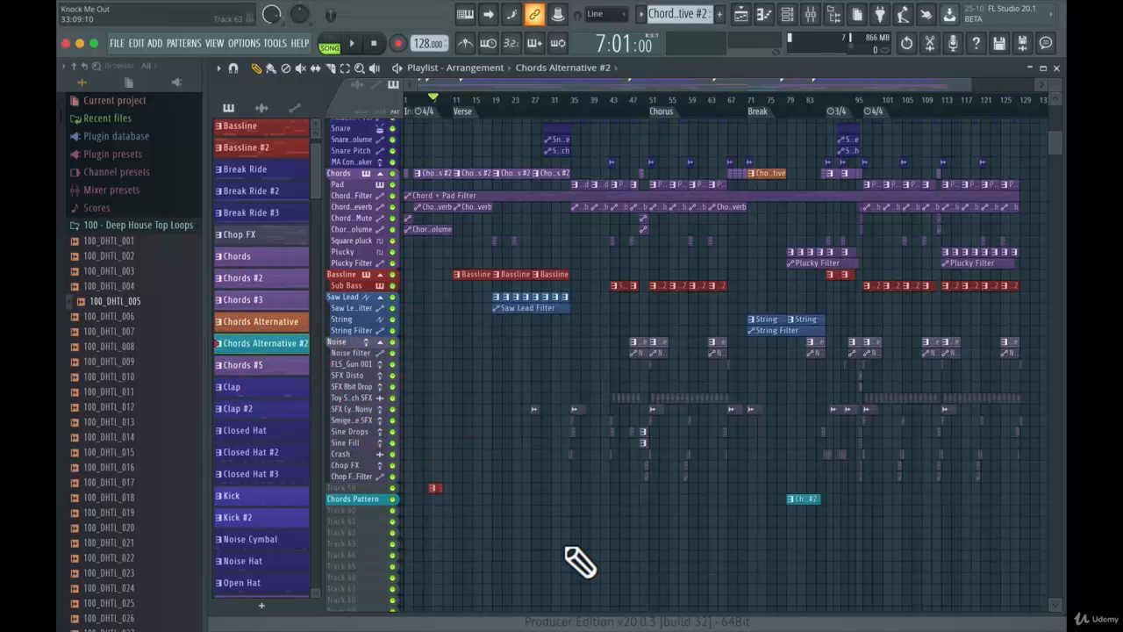
Step: Auto name the Chords Pattern track from the clip it holds
{"action": "right_click", "coordinate": [370, 500]}
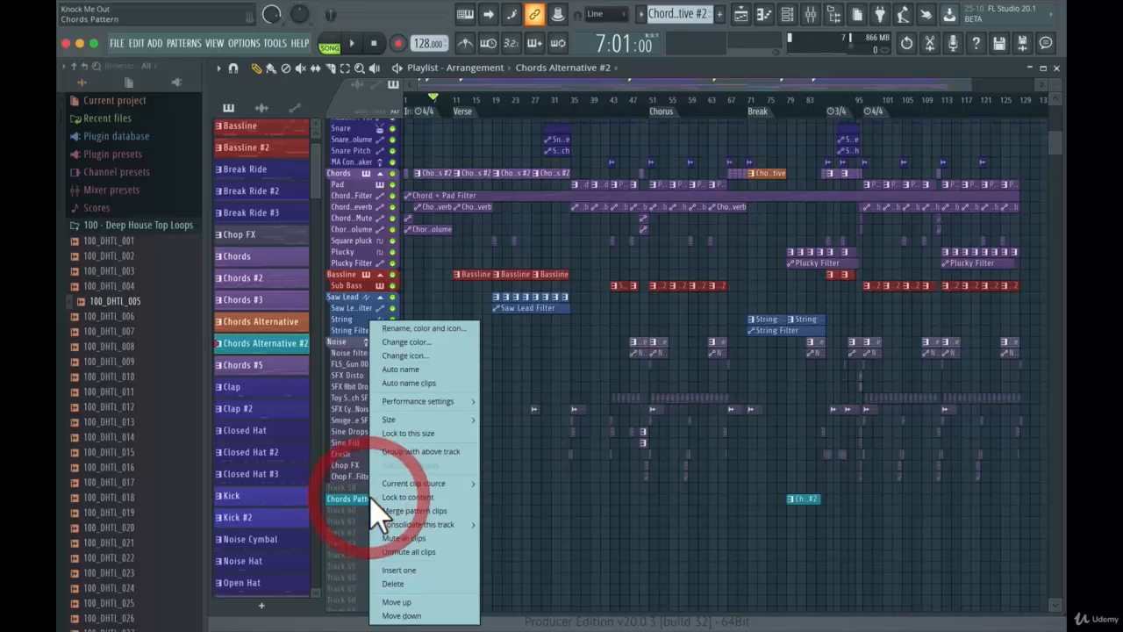
{"action": "left_click", "coordinate": [418, 370]}
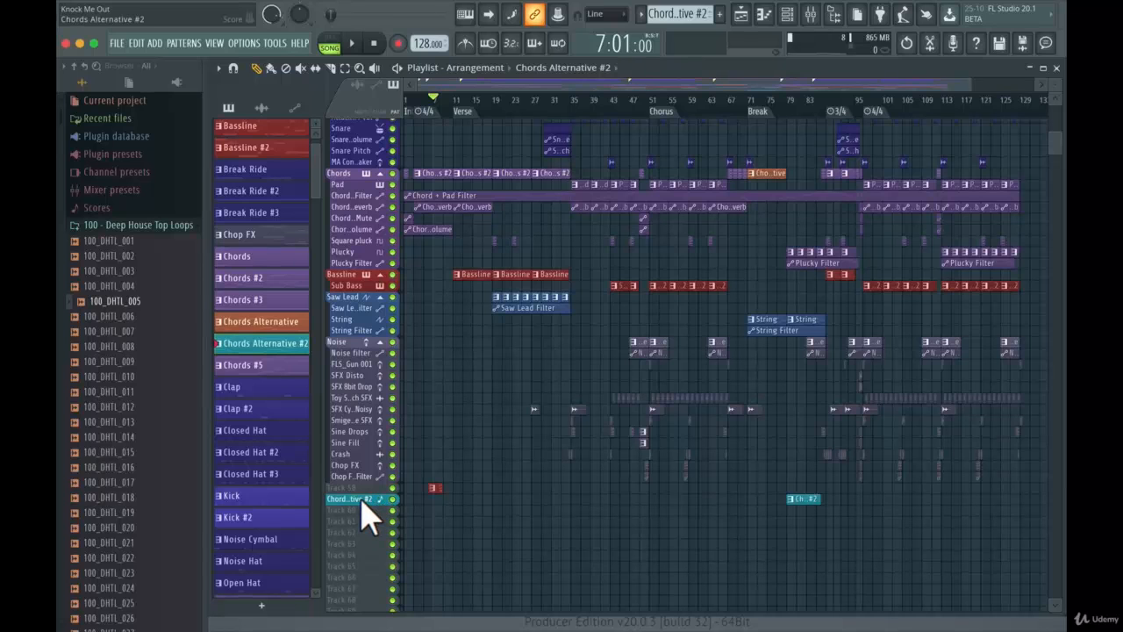
Step: Review the grouped tracks in the playlist by collapsing and re-expanding the Vocal and Kick groups
{"action": "scroll", "coordinate": [347, 403], "scroll_direction": "up", "scroll_amount": 10}
{"action": "scroll", "coordinate": [432, 439], "scroll_direction": "down", "scroll_amount": 3}
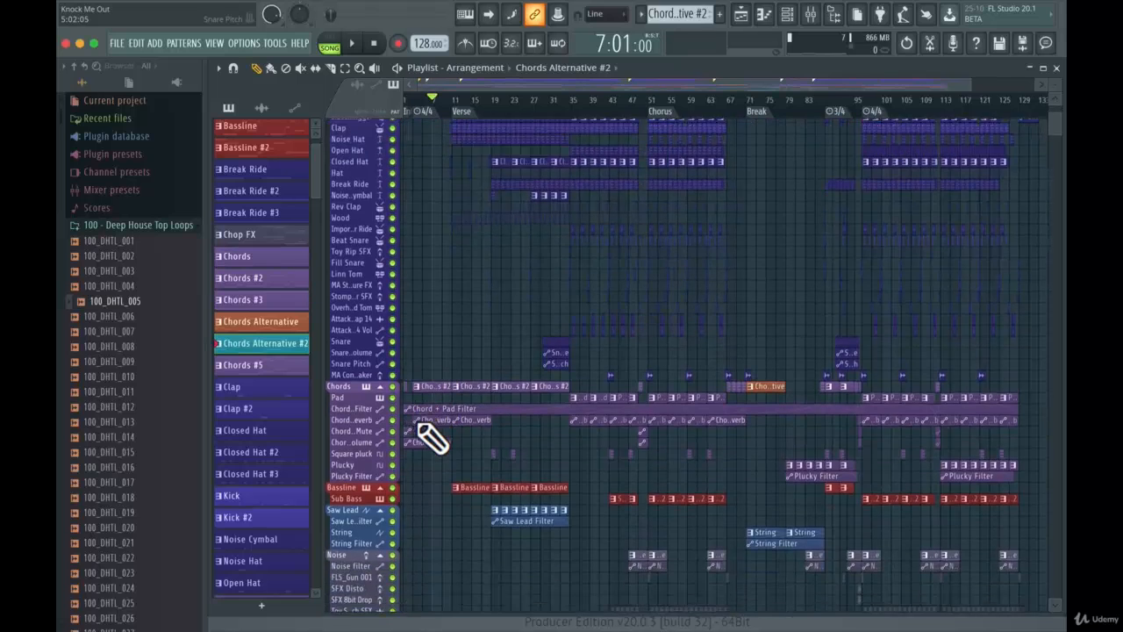
{"action": "scroll", "coordinate": [432, 440], "scroll_direction": "down", "scroll_amount": 3}
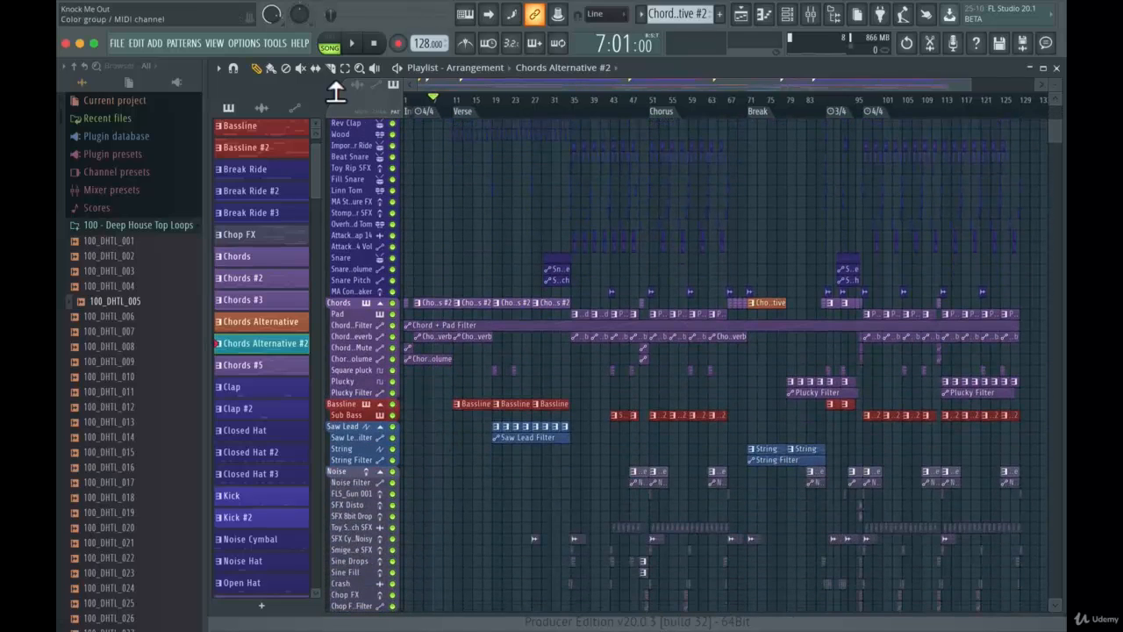
{"action": "scroll", "coordinate": [367, 344], "scroll_direction": "up", "scroll_amount": 5}
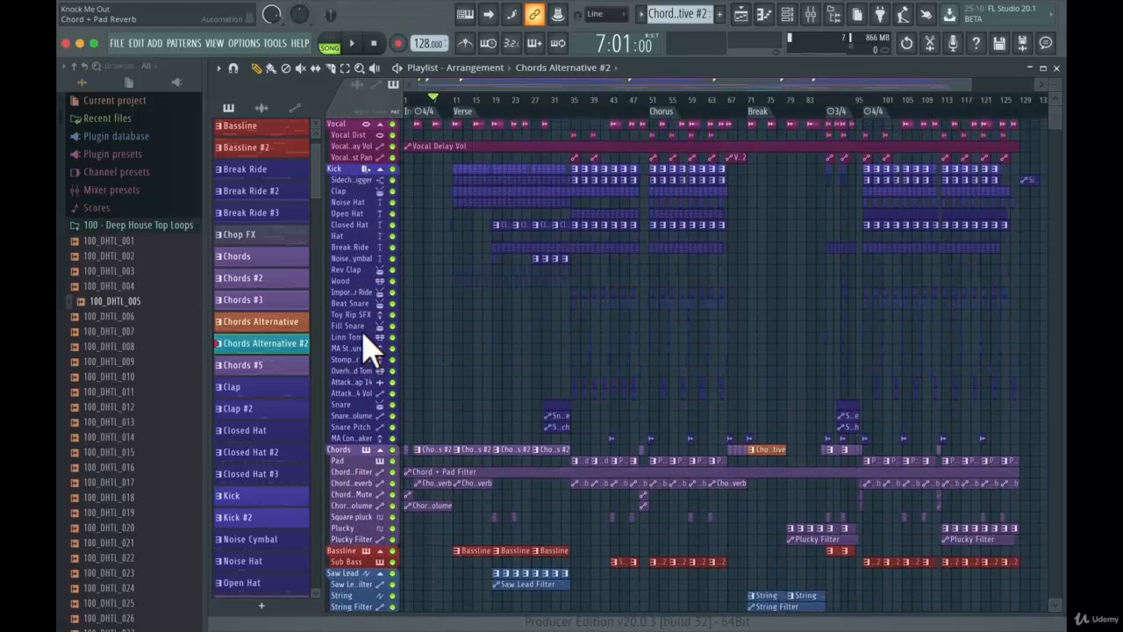
{"action": "left_click", "coordinate": [381, 125]}
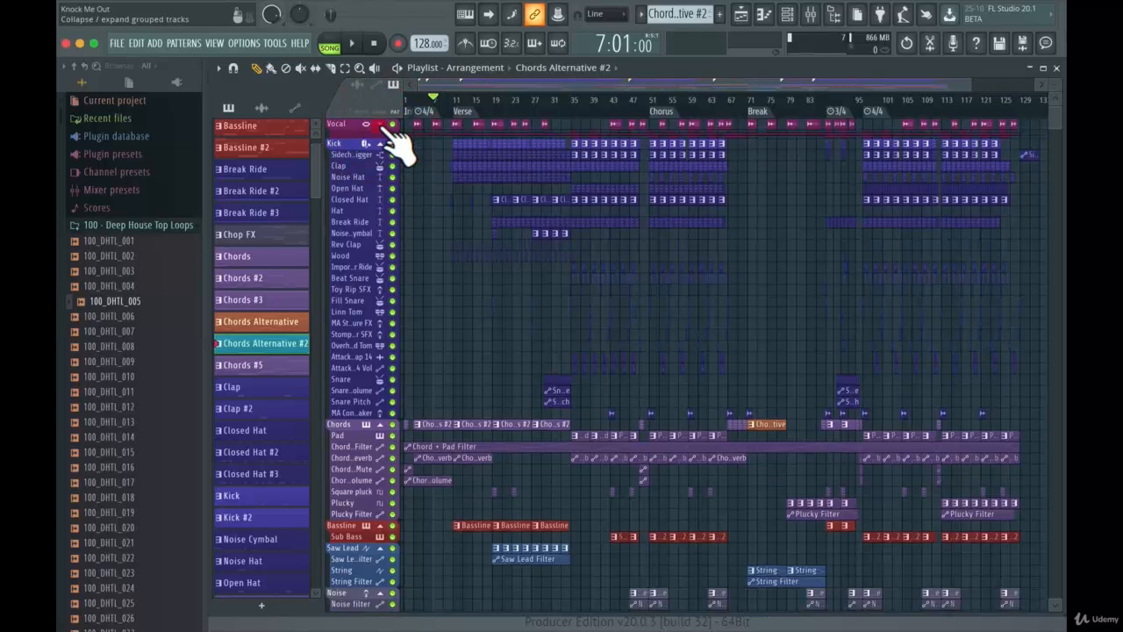
{"action": "left_click", "coordinate": [380, 124]}
{"action": "left_click", "coordinate": [380, 169]}
{"action": "left_click", "coordinate": [380, 168]}
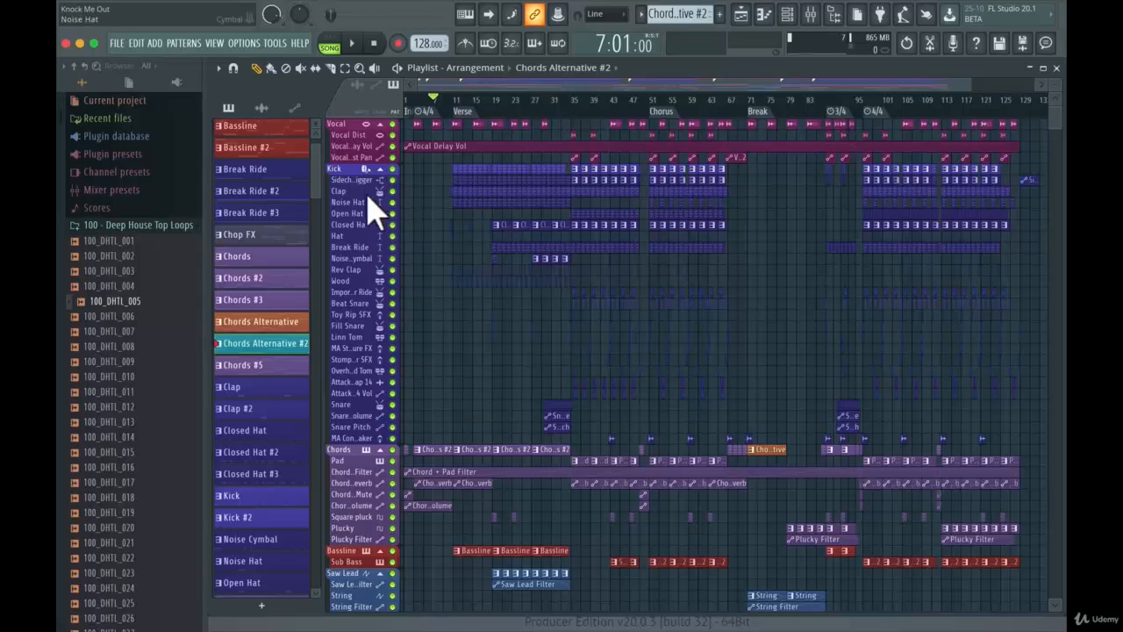
Step: Group the Chords Alternative #2 track with the Bassline #2 track above it, and collapse and re-expand the new group
{"action": "scroll", "coordinate": [336, 251], "scroll_direction": "down", "scroll_amount": 8}
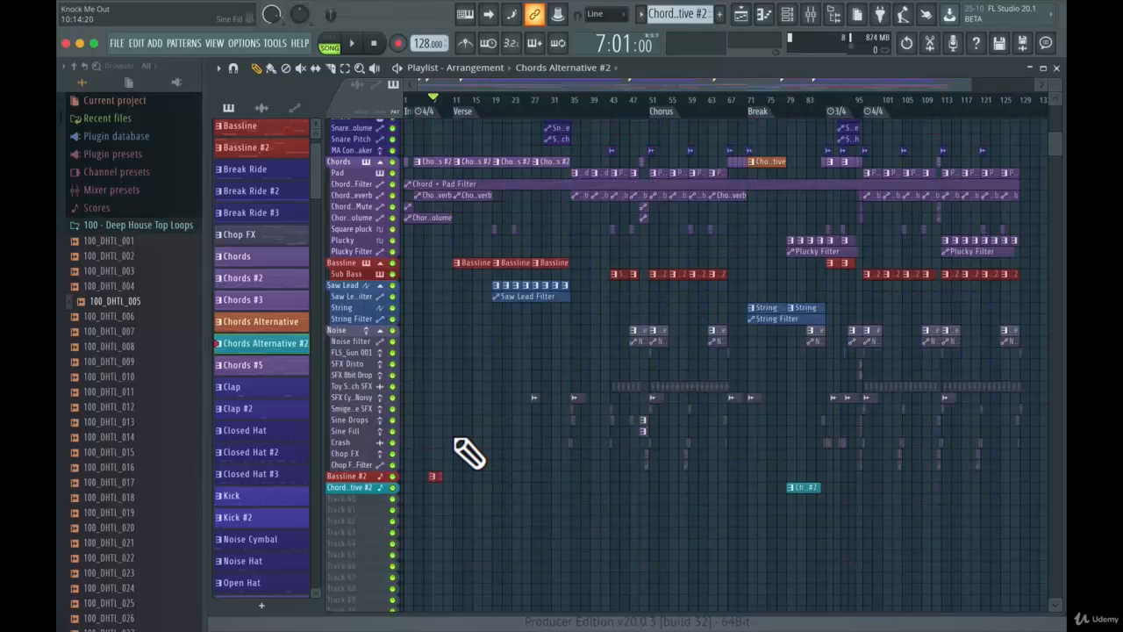
{"action": "right_click", "coordinate": [372, 505]}
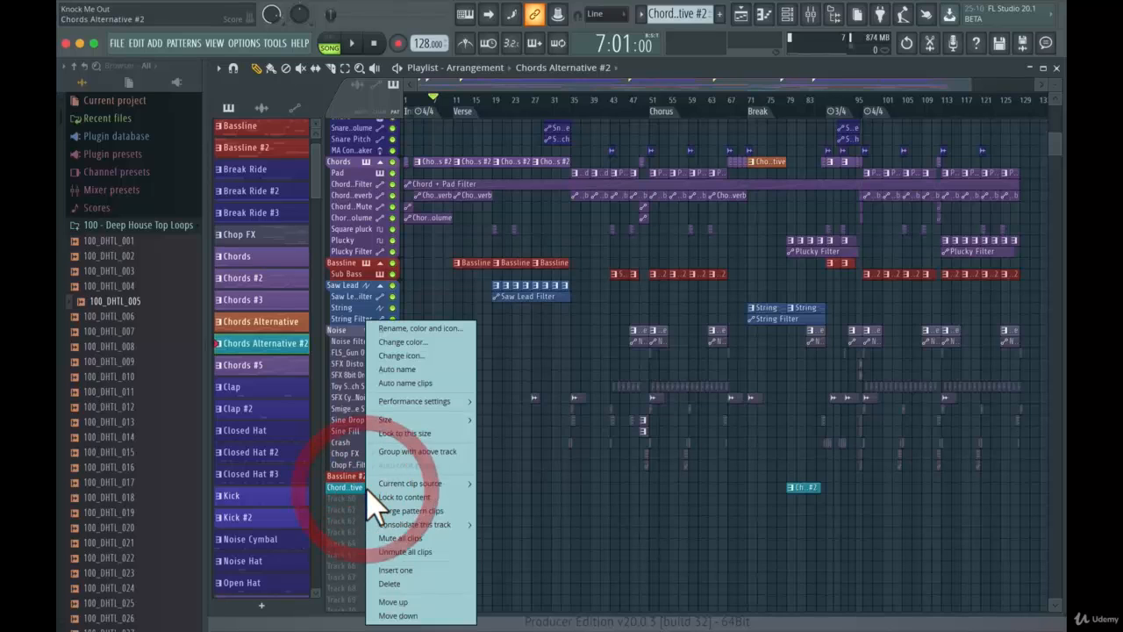
{"action": "left_click", "coordinate": [409, 453]}
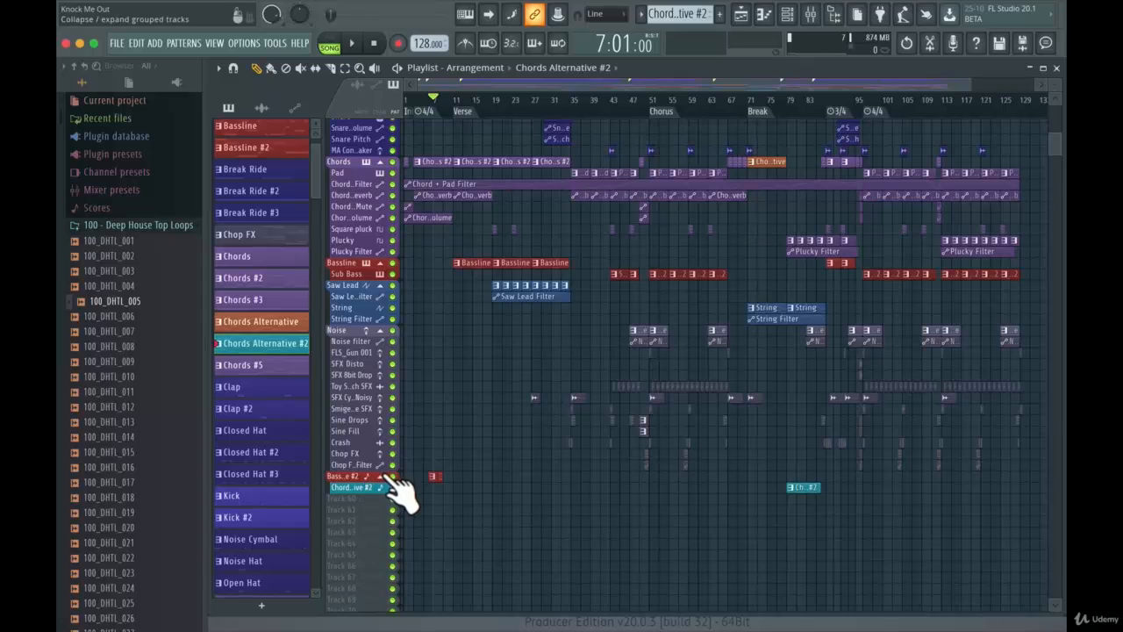
{"action": "left_click", "coordinate": [383, 477]}
{"action": "left_click", "coordinate": [383, 476]}
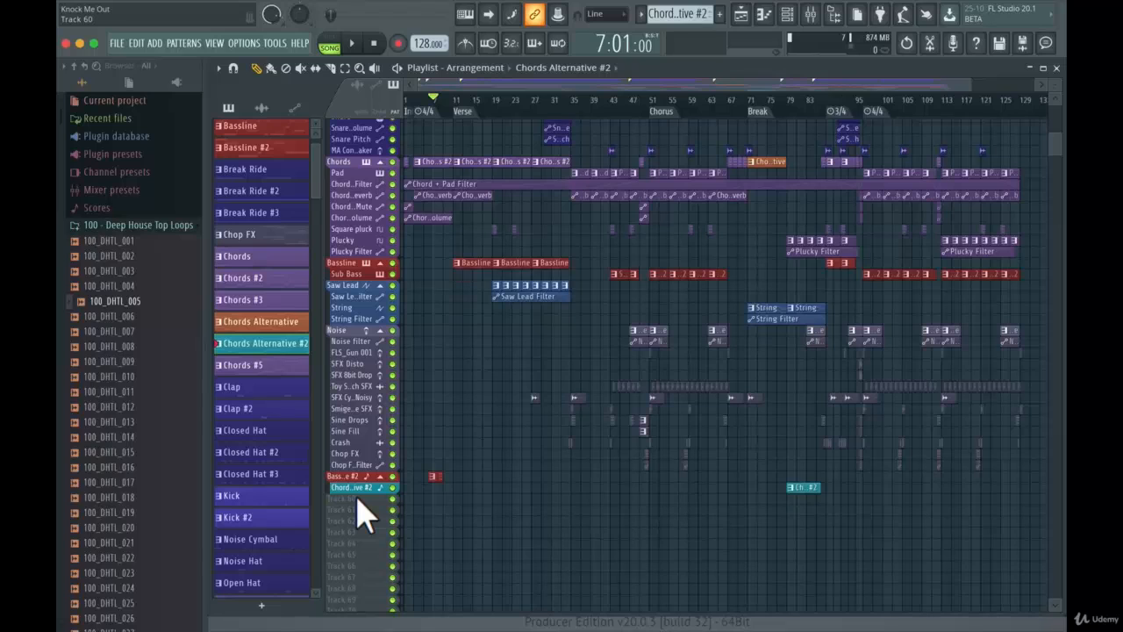
Step: Add the empty Track 60 and Track 61 to the group above them
{"action": "right_click", "coordinate": [360, 504]}
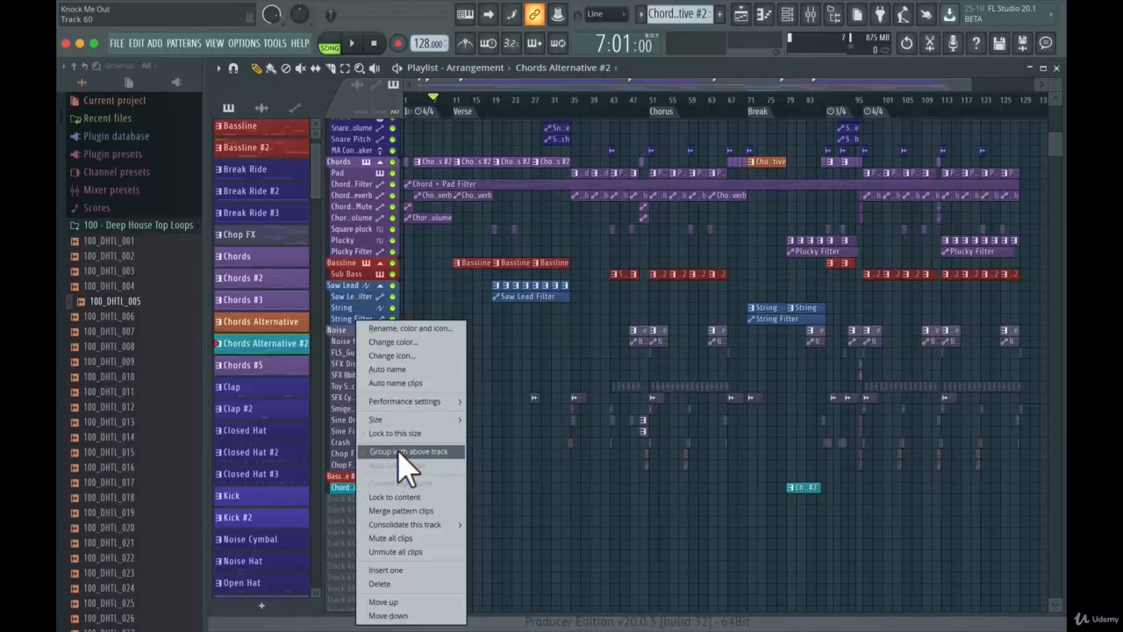
{"action": "left_click", "coordinate": [399, 453]}
{"action": "right_click", "coordinate": [367, 524]}
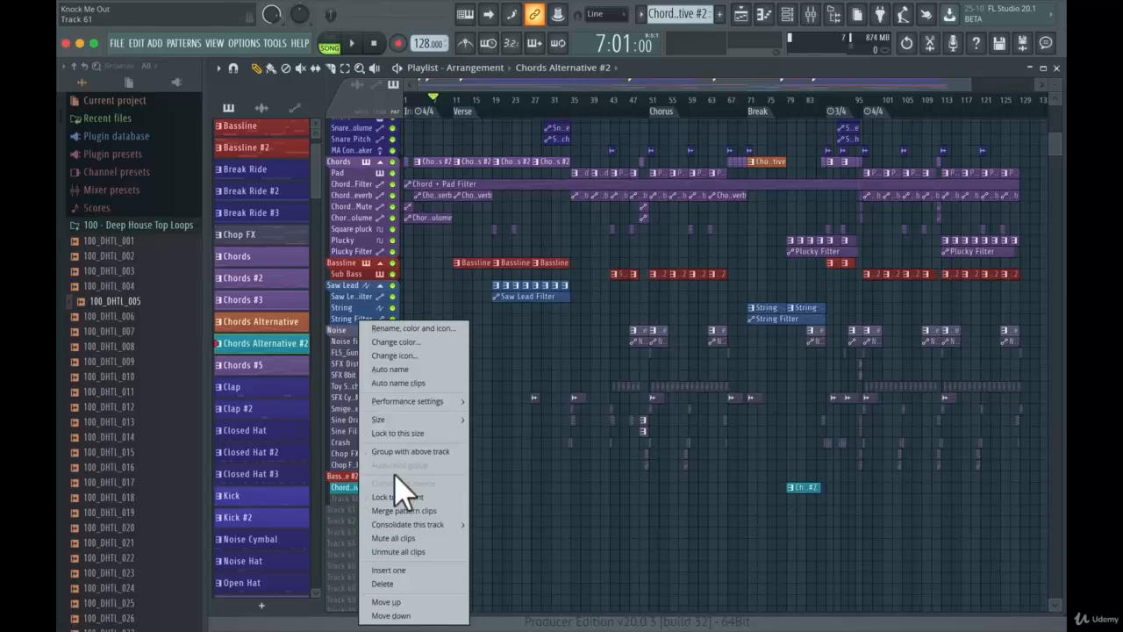
{"action": "left_click", "coordinate": [408, 453]}
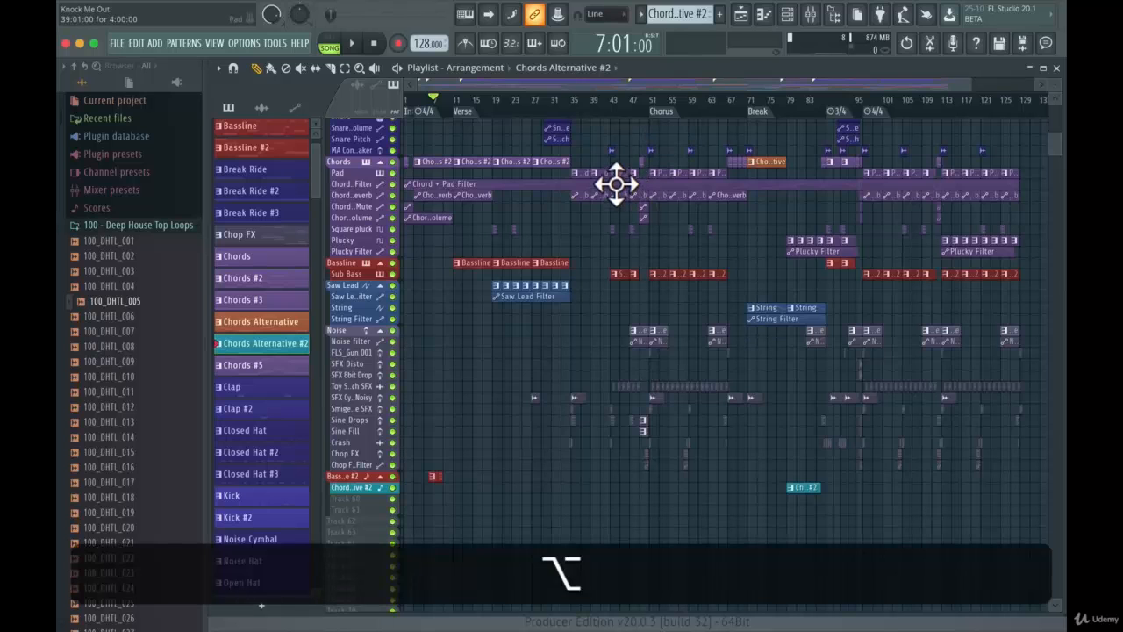
Step: Try to nudge the Pad #2 clip at bar 47 along its track with snapping set to Line
{"action": "scroll", "coordinate": [614, 180], "scroll_direction": "up", "scroll_amount": 5}
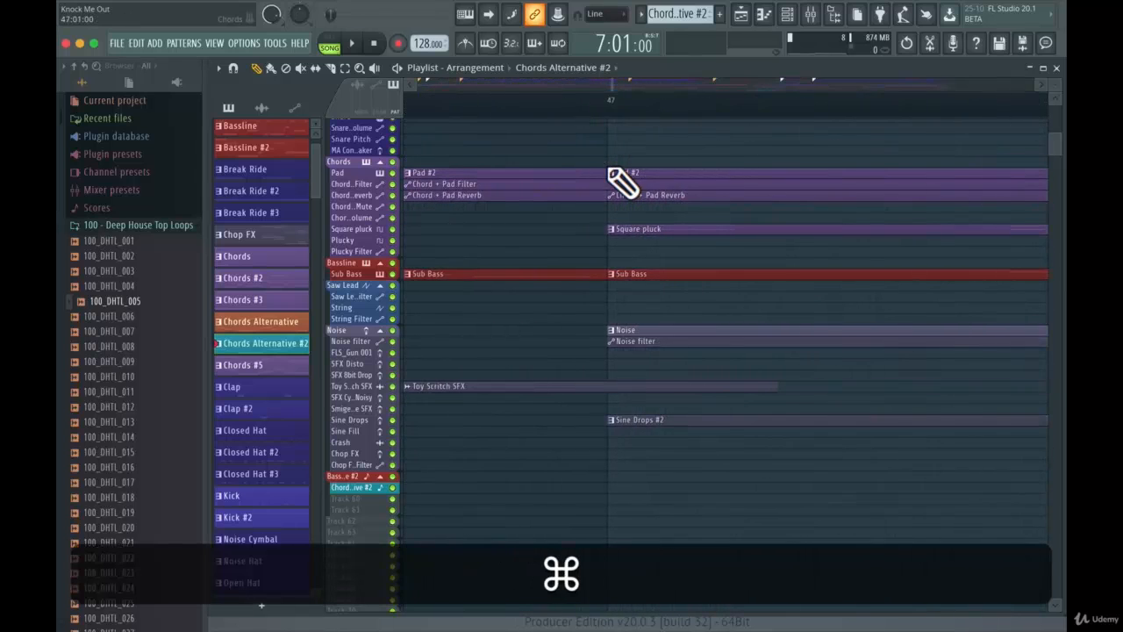
{"action": "scroll", "coordinate": [637, 175], "scroll_direction": "up", "scroll_amount": 3}
{"action": "scroll", "coordinate": [639, 178], "scroll_direction": "down", "scroll_amount": 5}
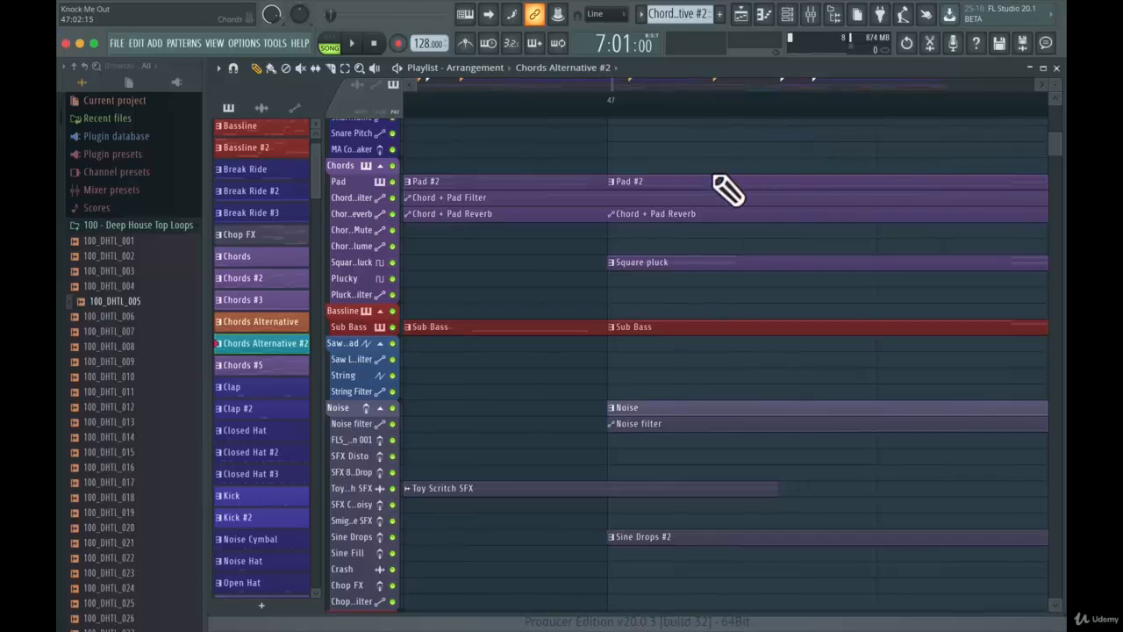
{"action": "mouse_move", "coordinate": [658, 193]}
{"action": "left_mouse_down"}
{"action": "mouse_move", "coordinate": [785, 193]}
{"action": "mouse_move", "coordinate": [647, 191]}
{"action": "left_mouse_up"}
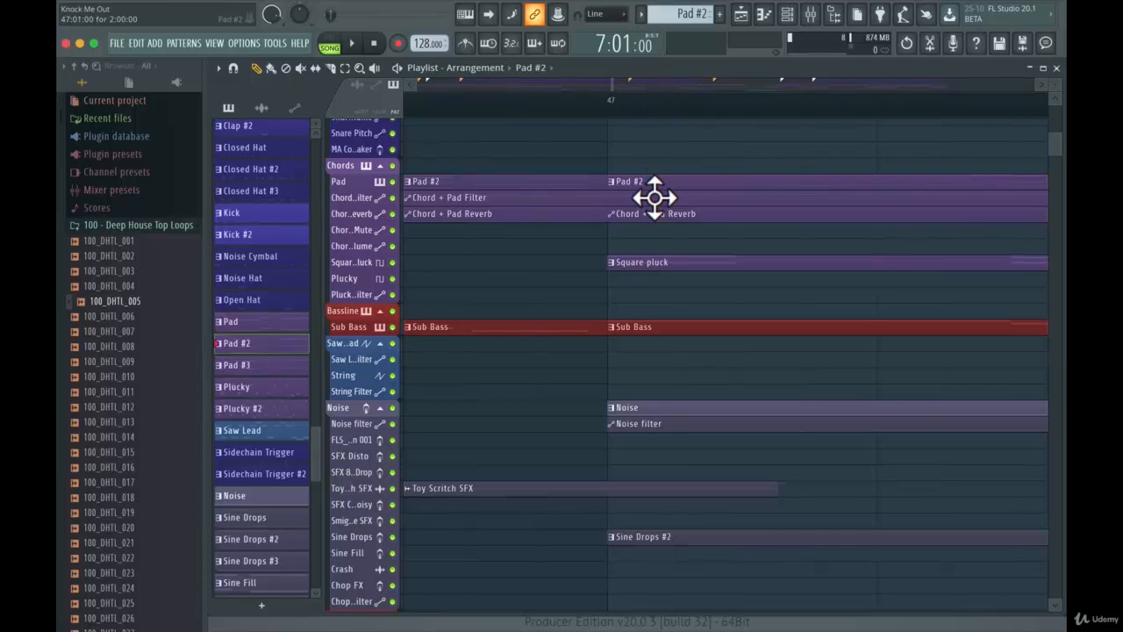
{"action": "mouse_move", "coordinate": [657, 196]}
{"action": "left_mouse_down"}
{"action": "mouse_move", "coordinate": [791, 193]}
{"action": "mouse_move", "coordinate": [654, 200]}
{"action": "left_mouse_up"}
Step: Set the snap to 1/6 step and shift the Pad #2 clip at bar 47 by a small amount
{"action": "left_click", "coordinate": [619, 14]}
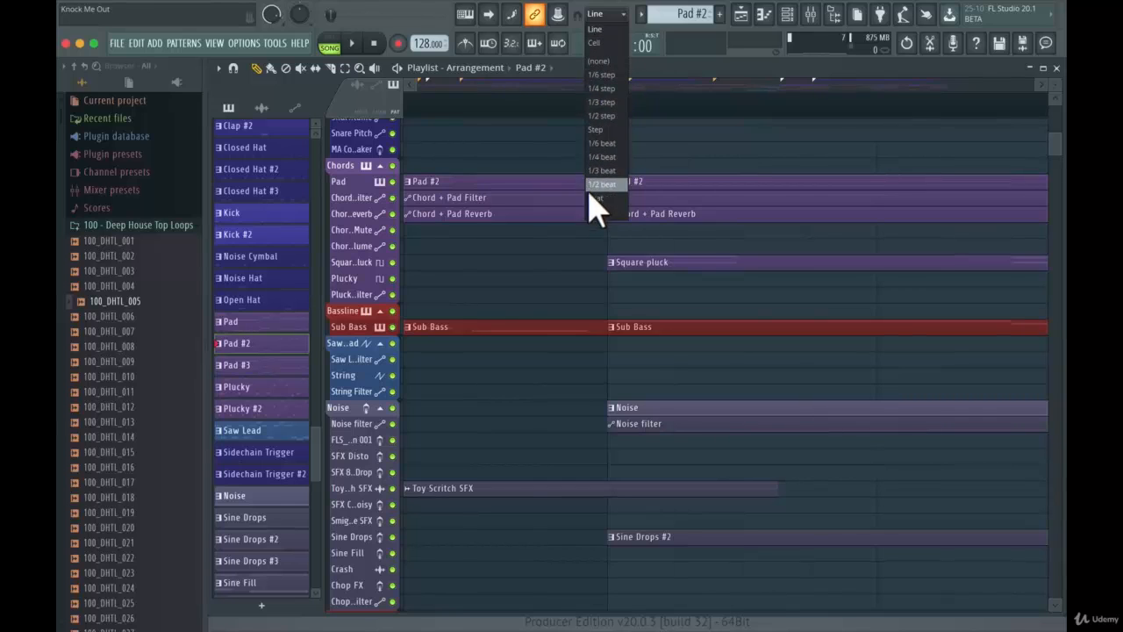
{"action": "left_click", "coordinate": [607, 75]}
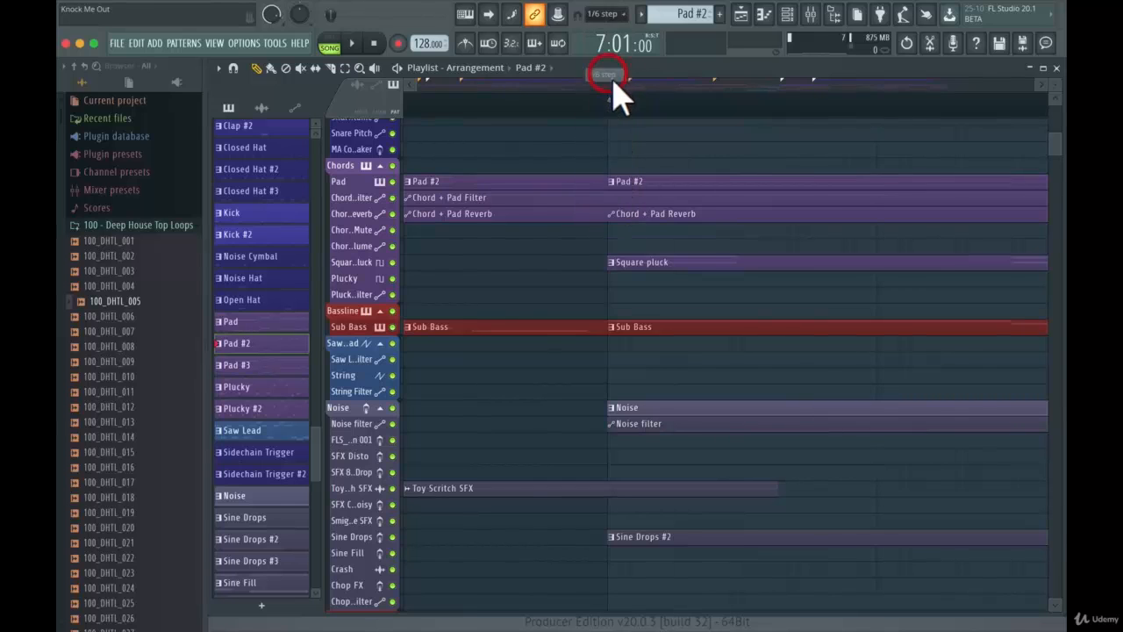
{"action": "mouse_move", "coordinate": [641, 194]}
{"action": "left_mouse_down"}
{"action": "mouse_move", "coordinate": [866, 191]}
{"action": "mouse_move", "coordinate": [623, 191]}
{"action": "left_mouse_up"}
Step: Nudge the Pad #2 clip at bar 47 freely with snap set to (none), and return the snap to Line
{"action": "left_click", "coordinate": [618, 14]}
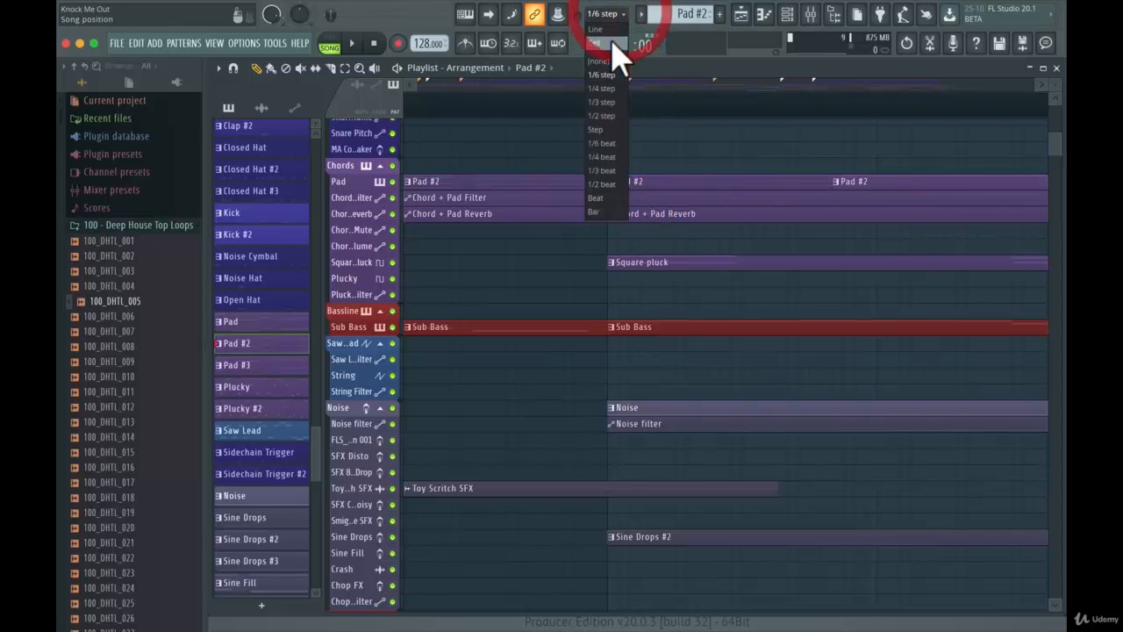
{"action": "left_click", "coordinate": [605, 57]}
{"action": "mouse_move", "coordinate": [634, 188]}
{"action": "left_mouse_down"}
{"action": "mouse_move", "coordinate": [720, 188]}
{"action": "mouse_move", "coordinate": [639, 194]}
{"action": "mouse_move", "coordinate": [718, 197]}
{"action": "mouse_move", "coordinate": [638, 194]}
{"action": "left_mouse_up"}
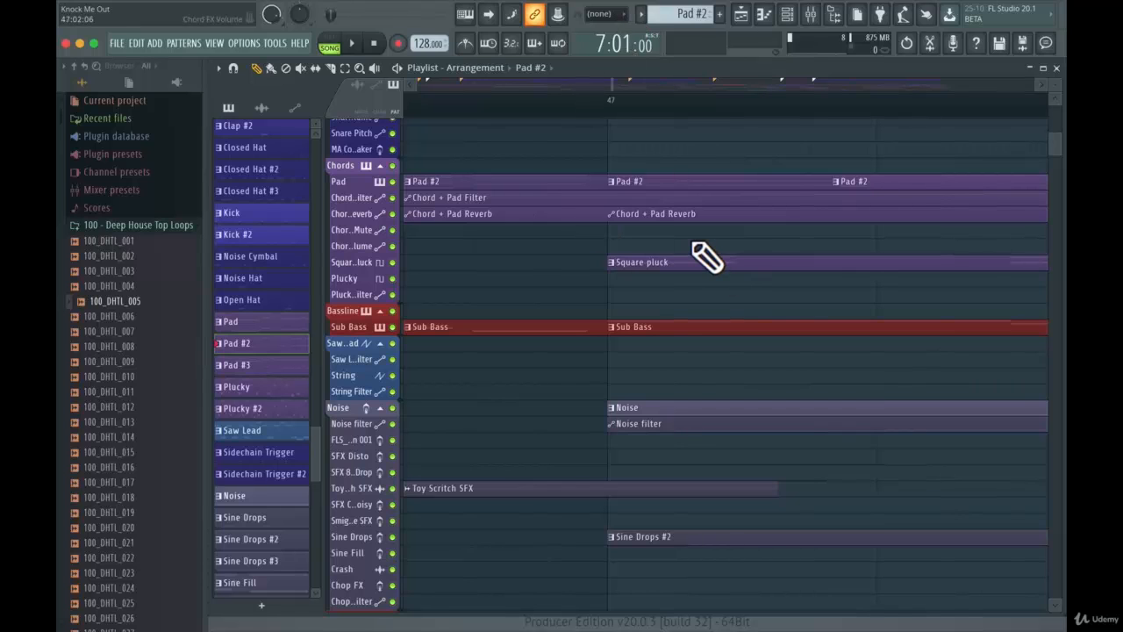
{"action": "left_click", "coordinate": [620, 16]}
{"action": "left_click", "coordinate": [607, 38]}
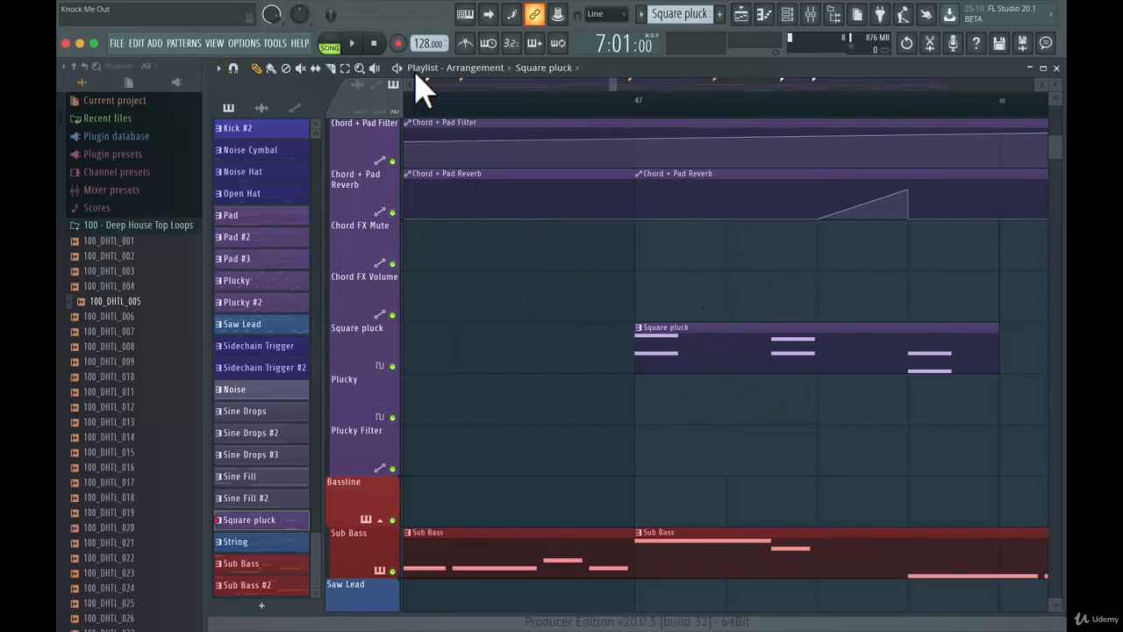
Step: Set the playlist's Behind clips display style to Plain
{"action": "left_click", "coordinate": [219, 67]}
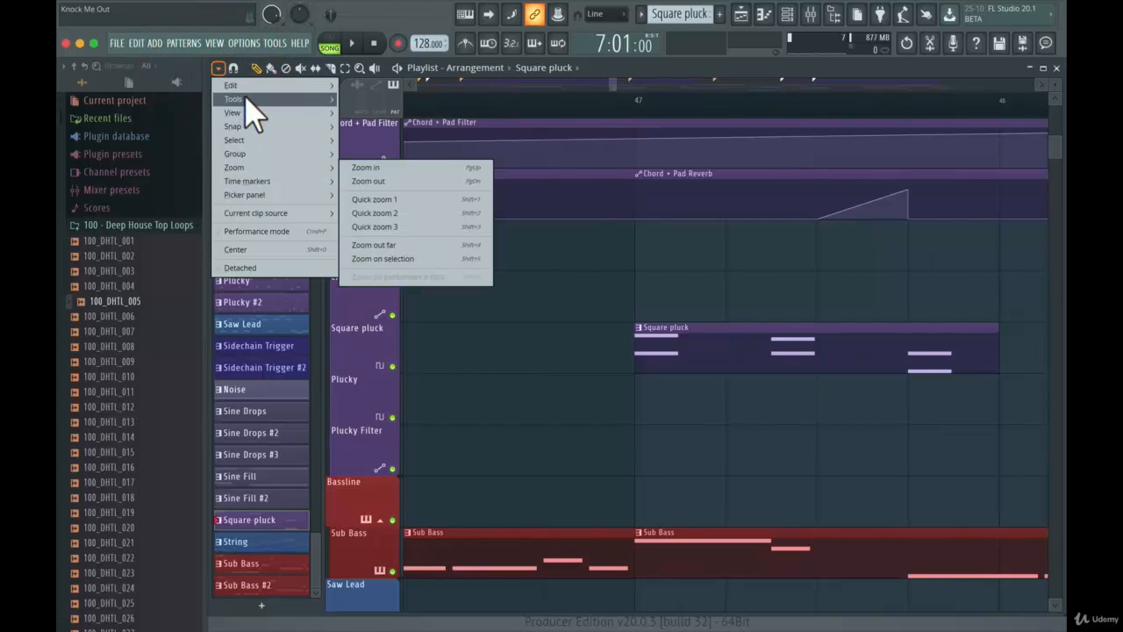
{"action": "mouse_move", "coordinate": [295, 114]}
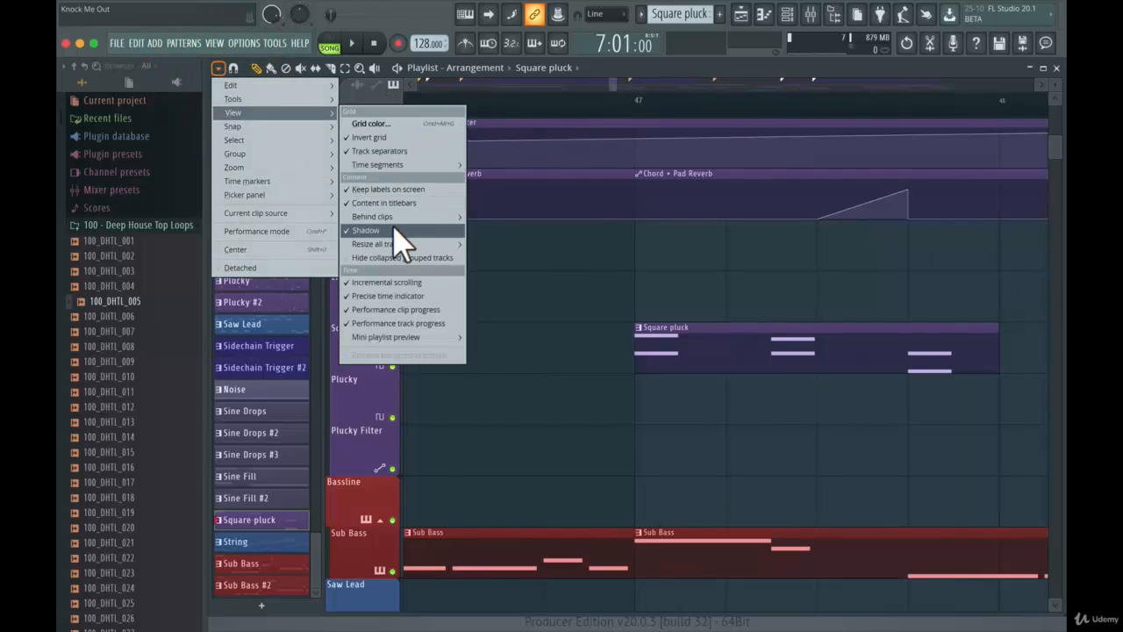
{"action": "mouse_move", "coordinate": [401, 219]}
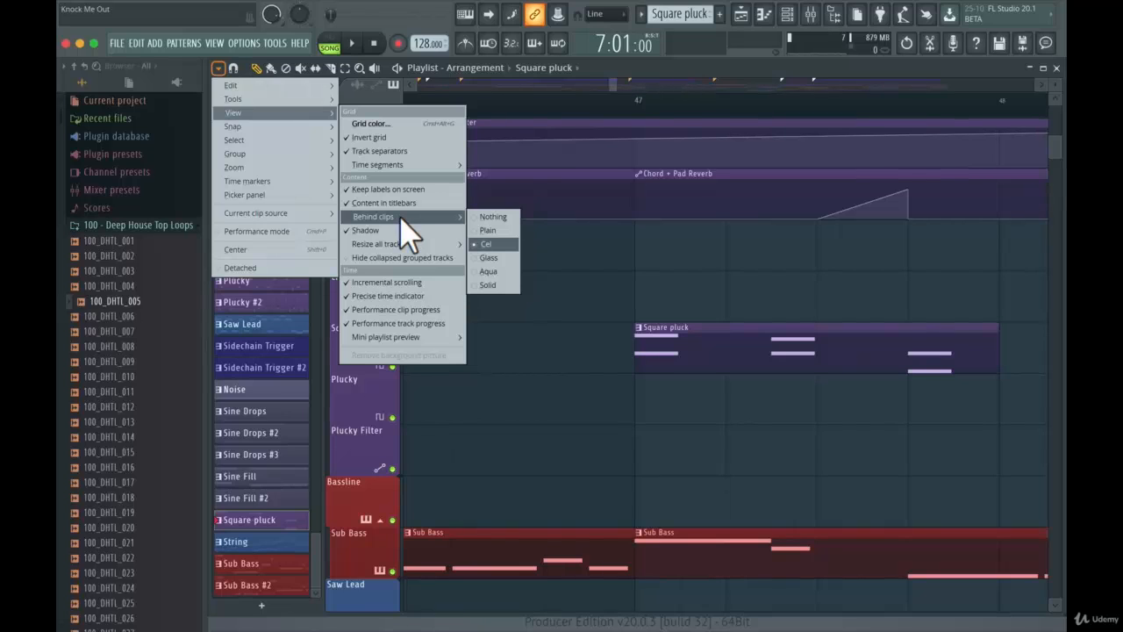
{"action": "left_click", "coordinate": [496, 230]}
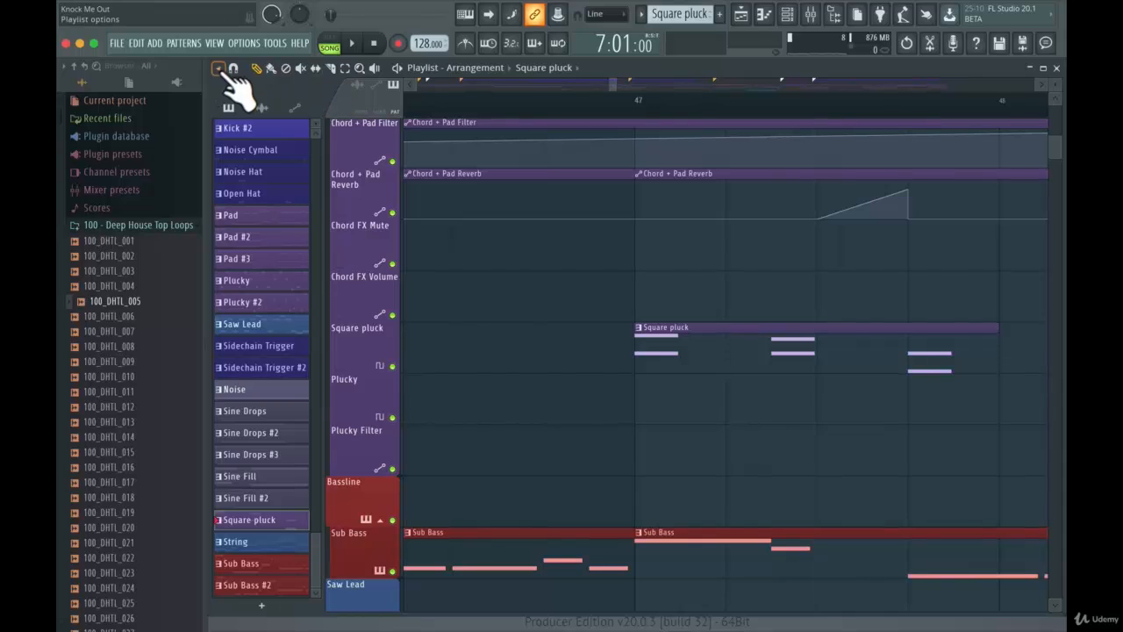
Step: Set the playlist's Behind clips display style to Aqua
{"action": "left_click", "coordinate": [218, 68]}
{"action": "mouse_move", "coordinate": [279, 114]}
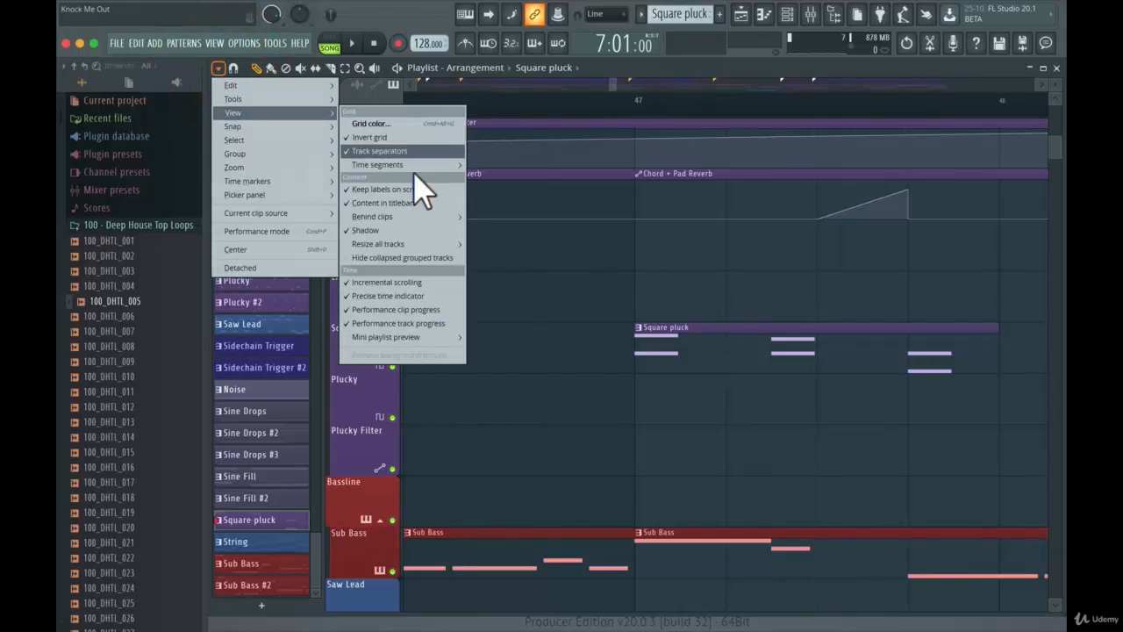
{"action": "mouse_move", "coordinate": [428, 216]}
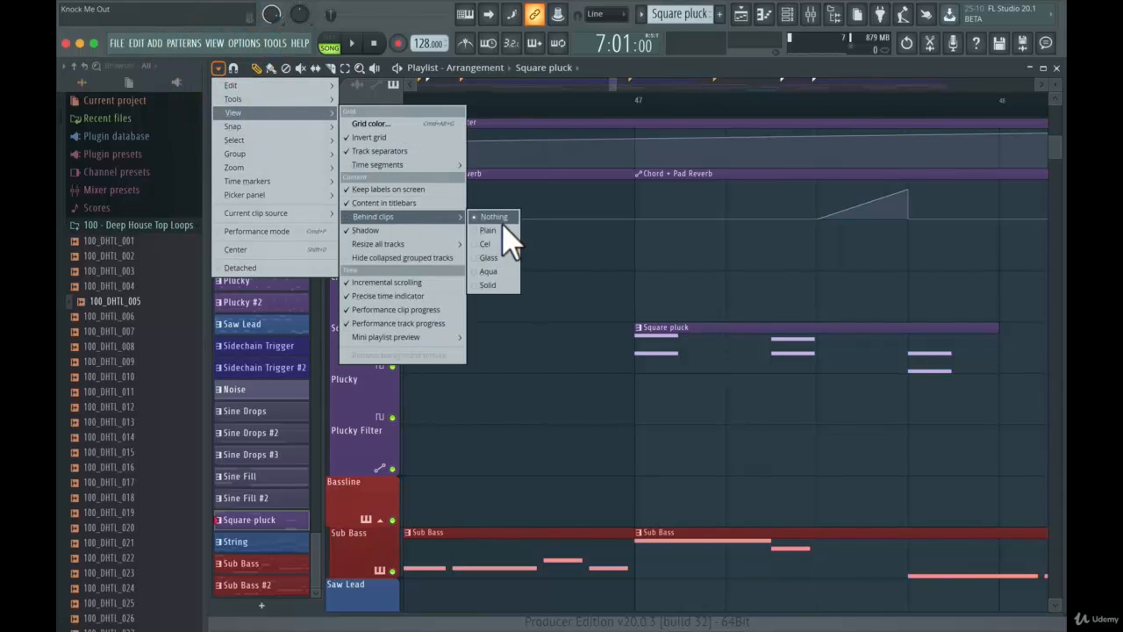
{"action": "left_click", "coordinate": [498, 272]}
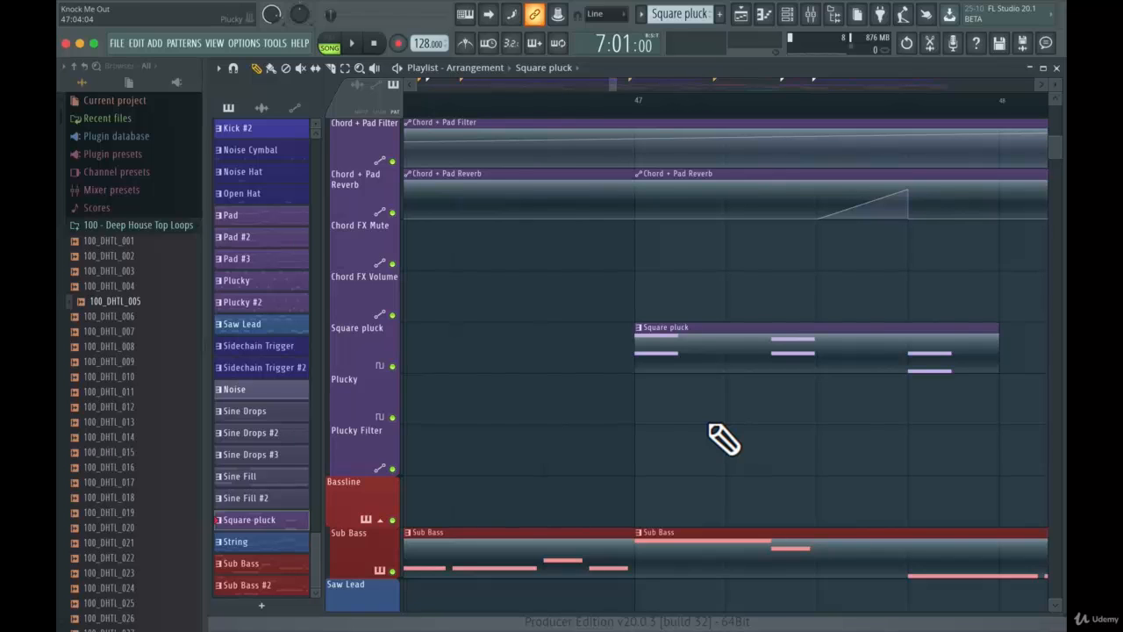
Step: Set the playlist's Behind clips display style to Cel
{"action": "left_click", "coordinate": [217, 67]}
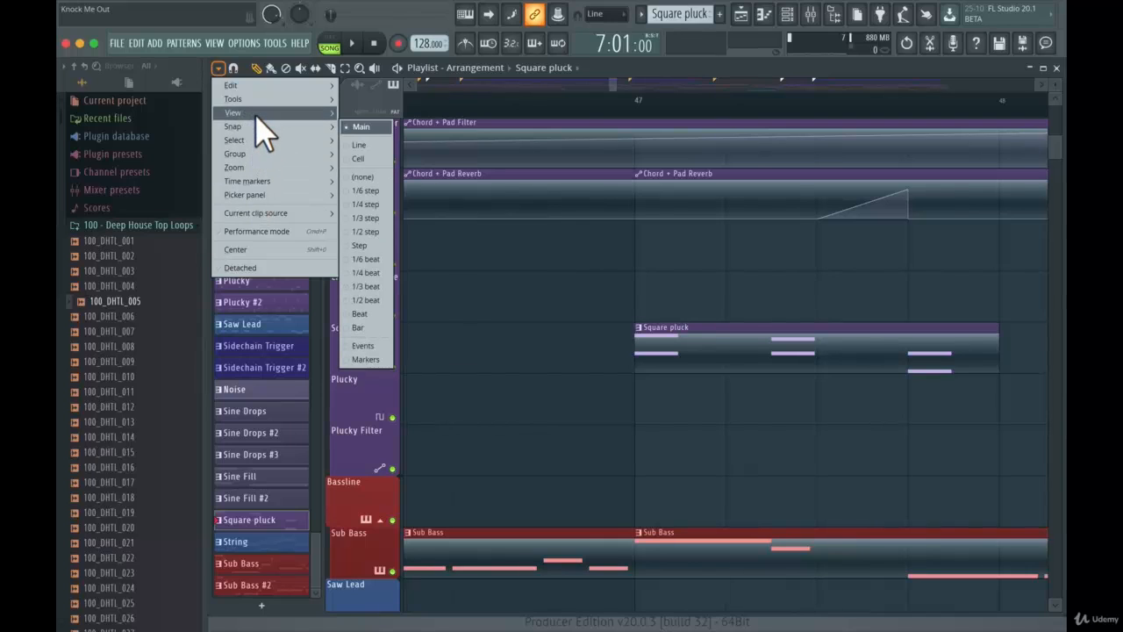
{"action": "mouse_move", "coordinate": [256, 112]}
{"action": "mouse_move", "coordinate": [410, 220]}
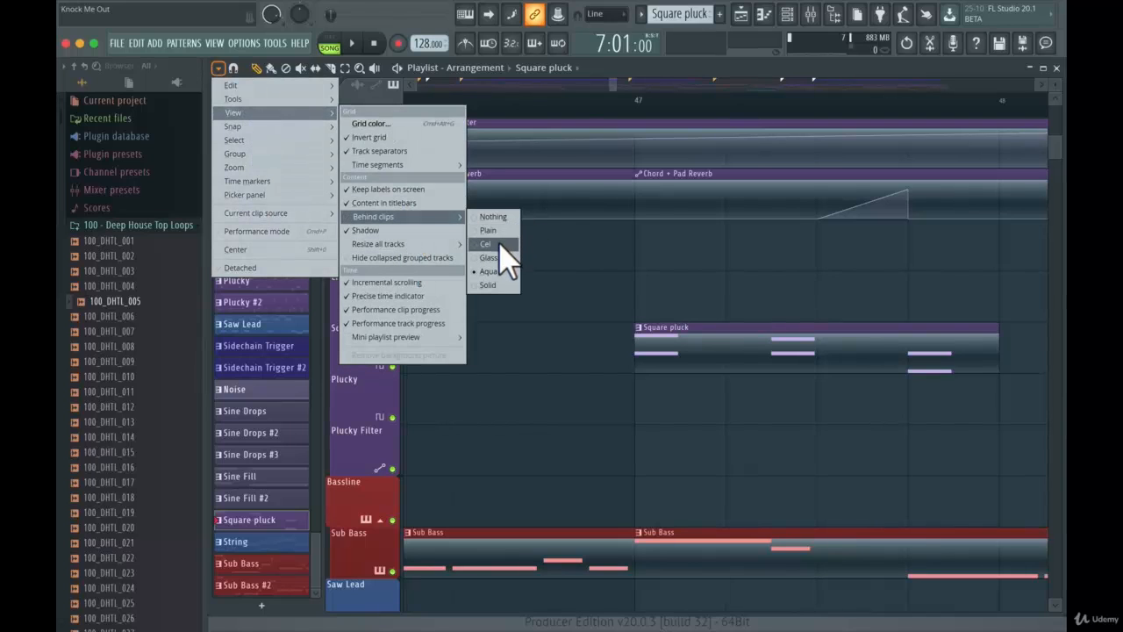
{"action": "left_click", "coordinate": [497, 245]}
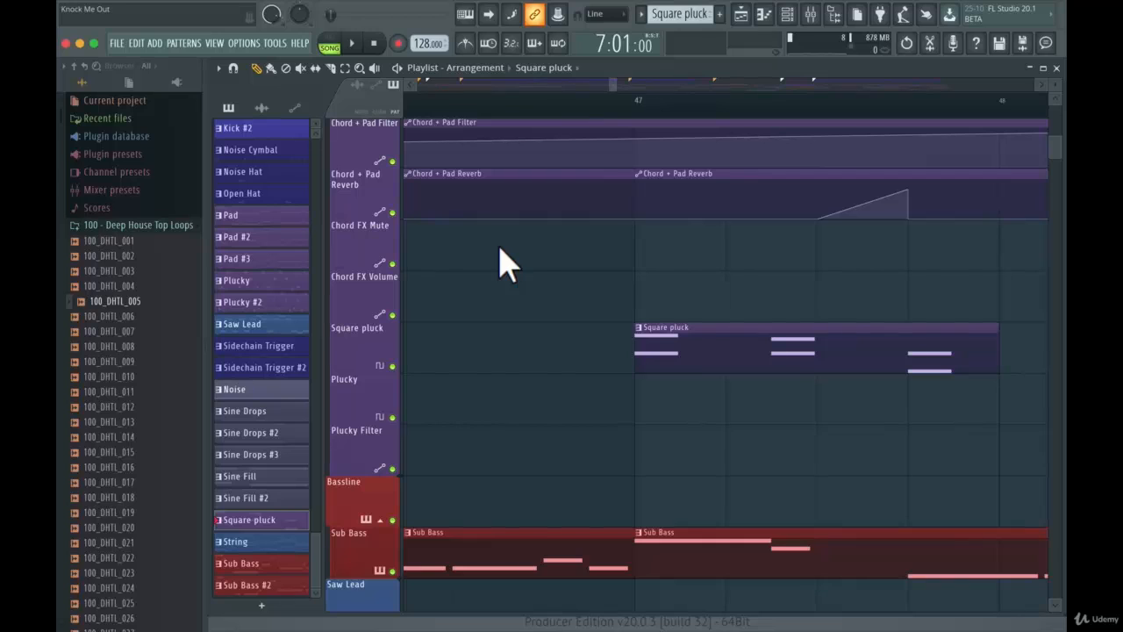
{"action": "left_click", "coordinate": [219, 68]}
{"action": "mouse_move", "coordinate": [290, 114]}
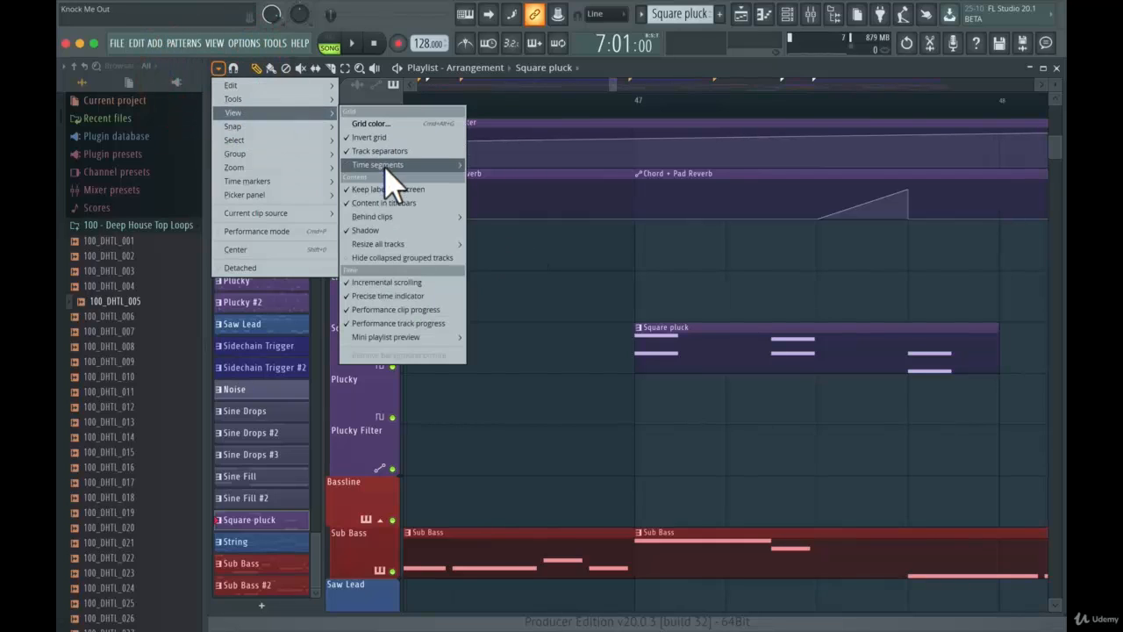
{"action": "mouse_move", "coordinate": [385, 217]}
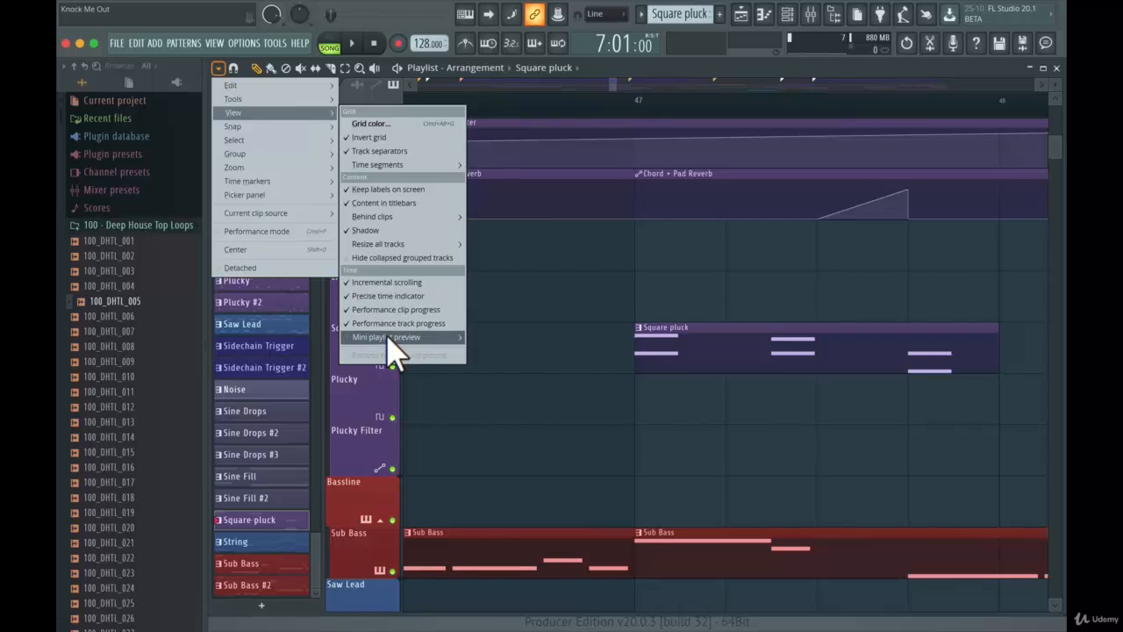
{"action": "mouse_move", "coordinate": [390, 336]}
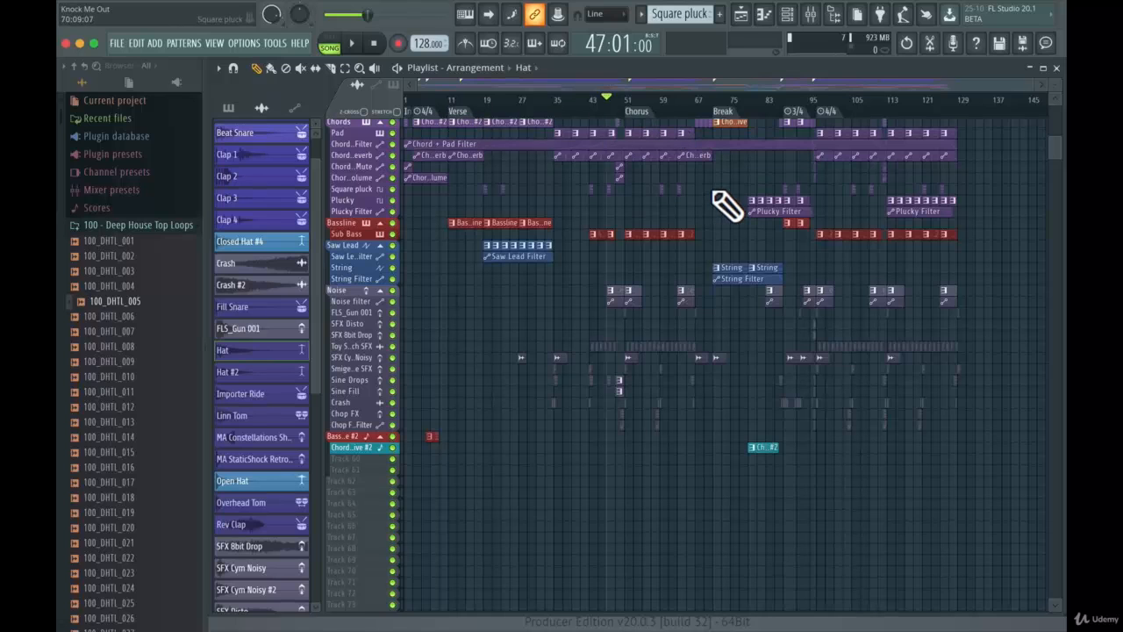
Step: Add a time marker named "Whatever" at bar 43 in the playlist
{"action": "left_click", "coordinate": [588, 112]}
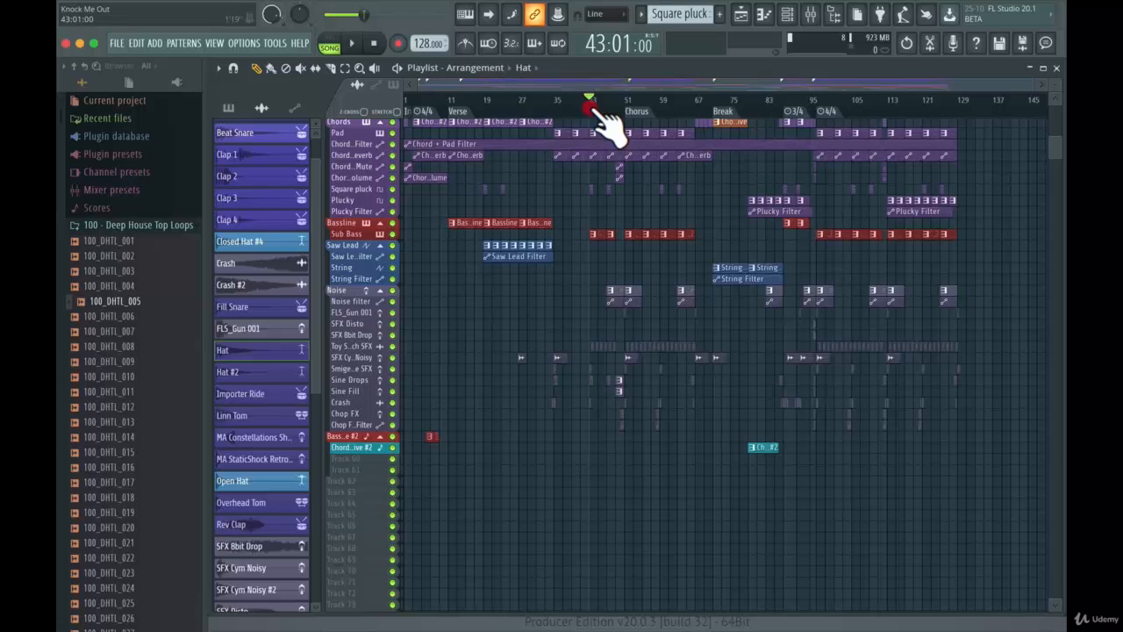
{"action": "right_click", "coordinate": [593, 112]}
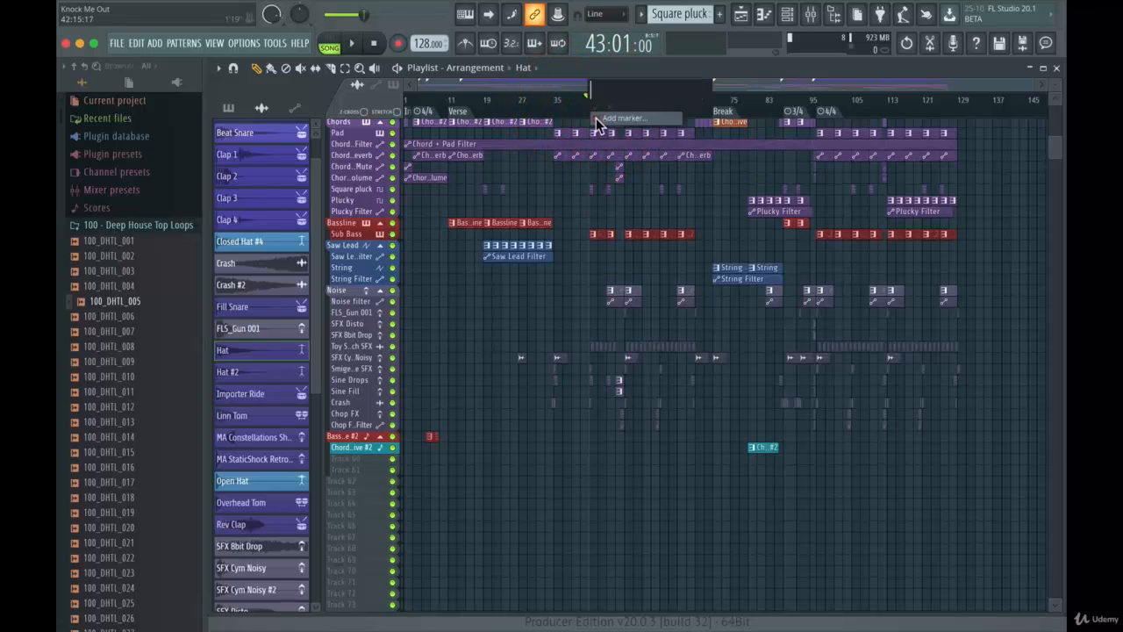
{"action": "left_click", "coordinate": [597, 118]}
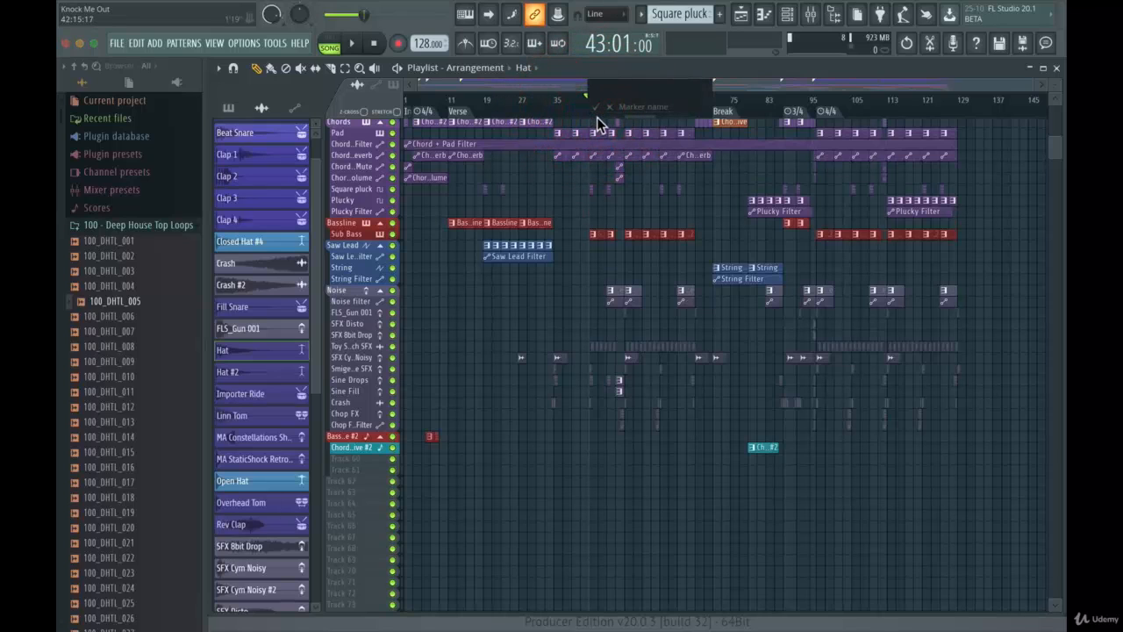
{"action": "type", "text": "Whatever"}
{"action": "key", "text": "Return"}
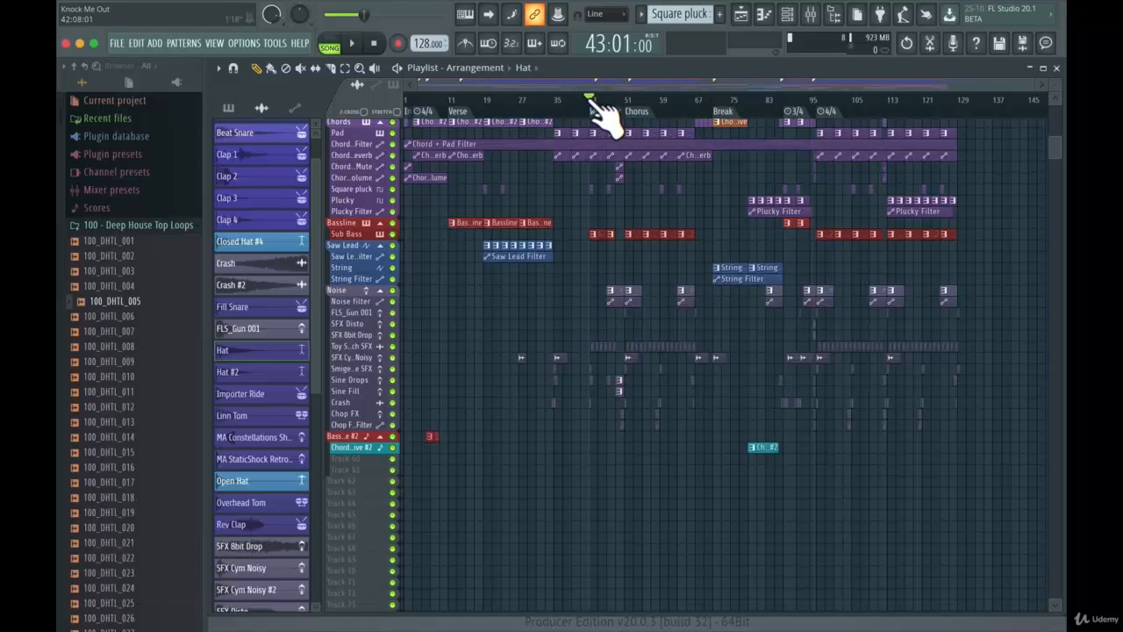
Step: Scrub the playhead across the 3/4 time signature section between bars 87 and 97, and leave it at bar 87
{"action": "mouse_move", "coordinate": [590, 101]}
{"action": "left_mouse_down"}
{"action": "mouse_move", "coordinate": [633, 104]}
{"action": "mouse_move", "coordinate": [590, 104]}
{"action": "left_mouse_up"}
{"action": "mouse_move", "coordinate": [628, 104]}
{"action": "left_mouse_down"}
{"action": "mouse_move", "coordinate": [446, 104]}
{"action": "mouse_move", "coordinate": [825, 104]}
{"action": "mouse_move", "coordinate": [795, 111]}
{"action": "left_mouse_up"}
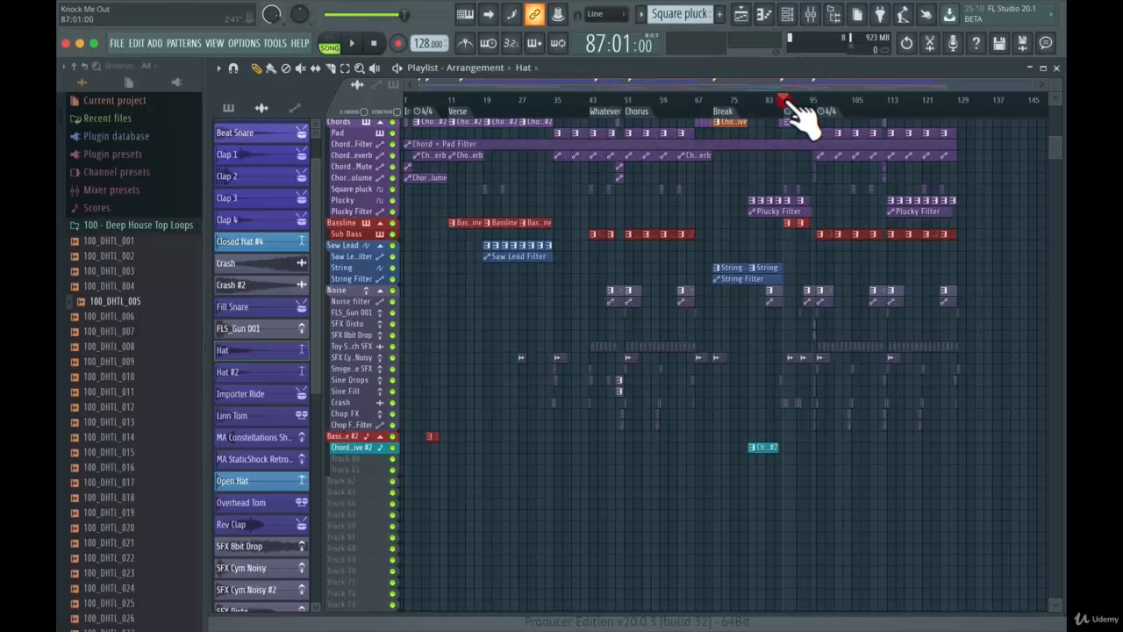
{"action": "left_click_drag", "start_coordinate": [800, 111], "coordinate": [831, 114]}
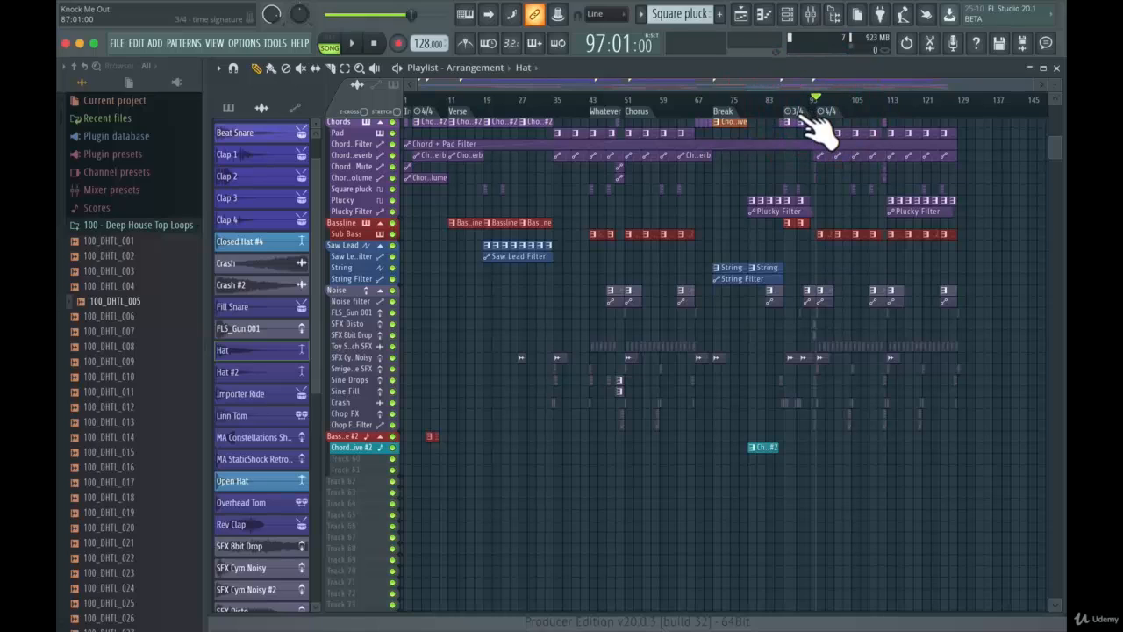
{"action": "mouse_move", "coordinate": [816, 100]}
{"action": "left_mouse_down"}
{"action": "mouse_move", "coordinate": [782, 96]}
{"action": "mouse_move", "coordinate": [814, 109]}
{"action": "mouse_move", "coordinate": [789, 114]}
{"action": "left_mouse_up"}
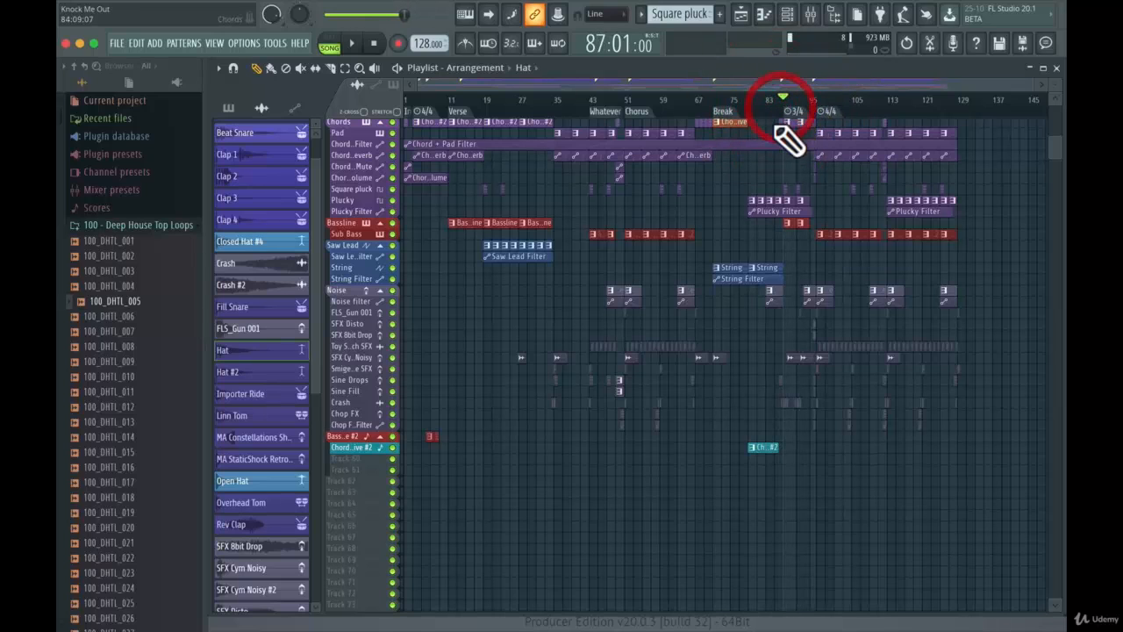
Step: Review the numerator choices in the time signature settings of the 3/4 marker at bar 87, keeping 3
{"action": "right_click", "coordinate": [772, 119]}
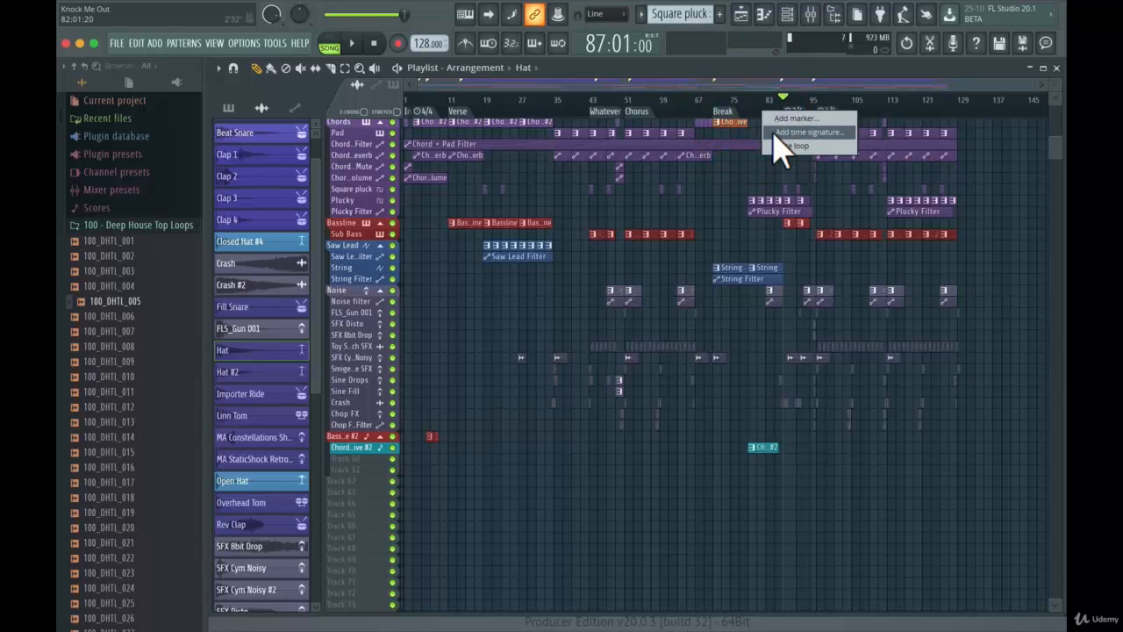
{"action": "left_click", "coordinate": [793, 91]}
{"action": "right_click", "coordinate": [795, 110]}
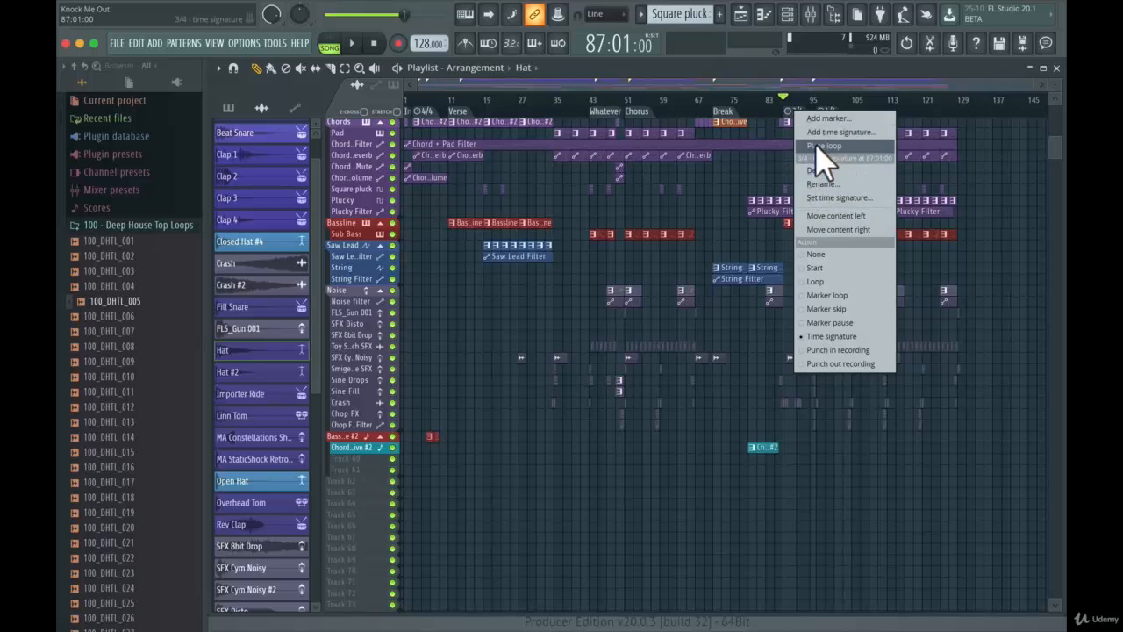
{"action": "left_click", "coordinate": [833, 199]}
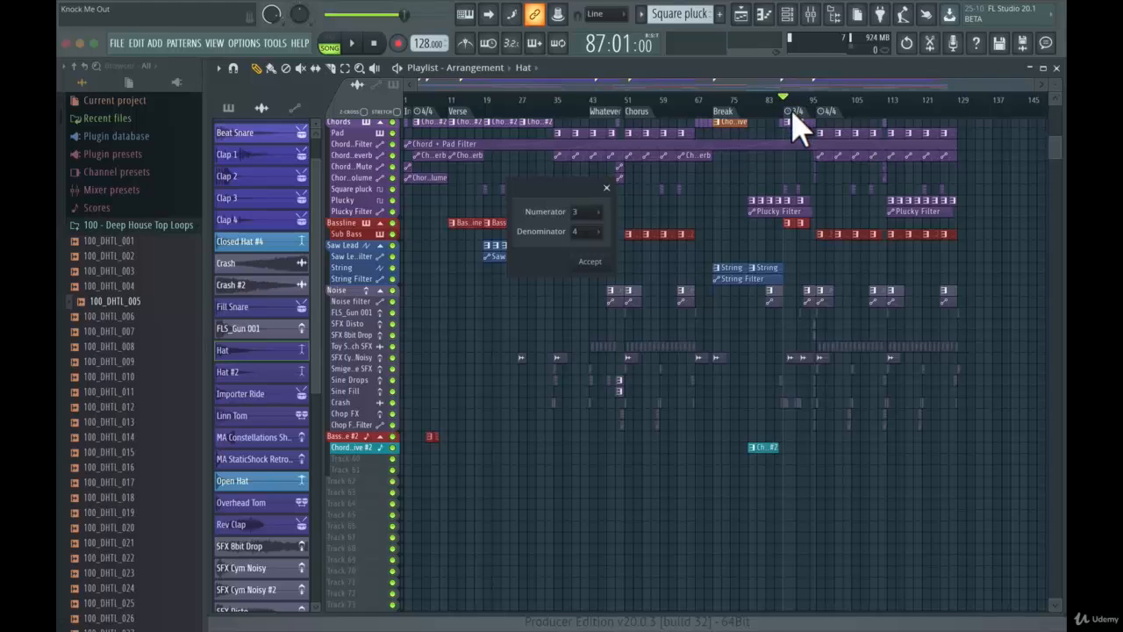
{"action": "left_click", "coordinate": [592, 213]}
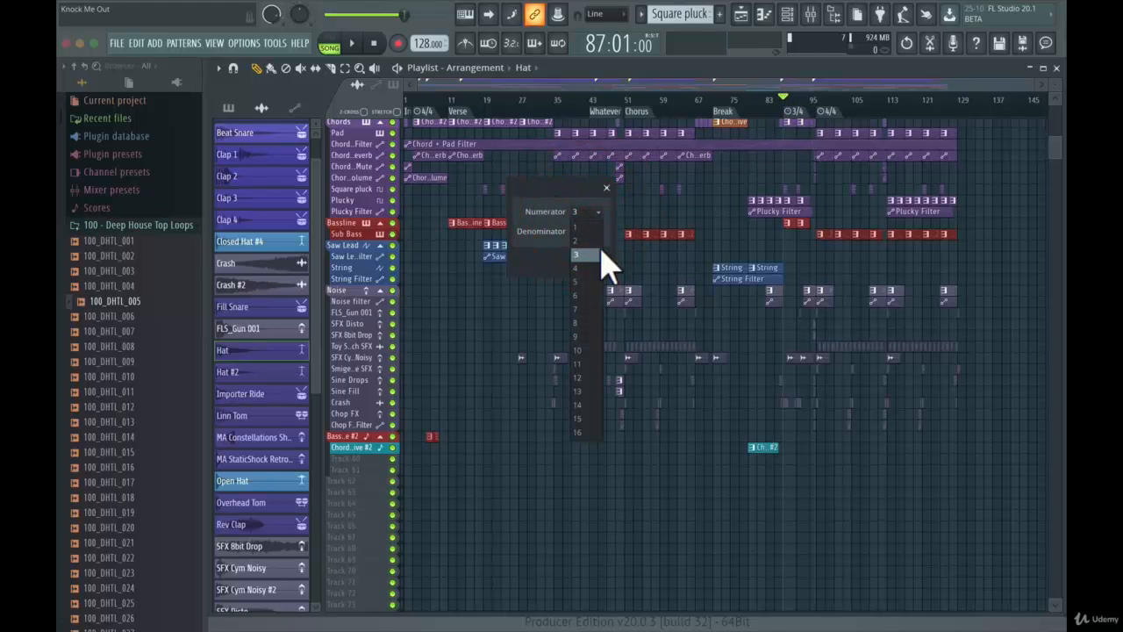
{"action": "left_click", "coordinate": [602, 255]}
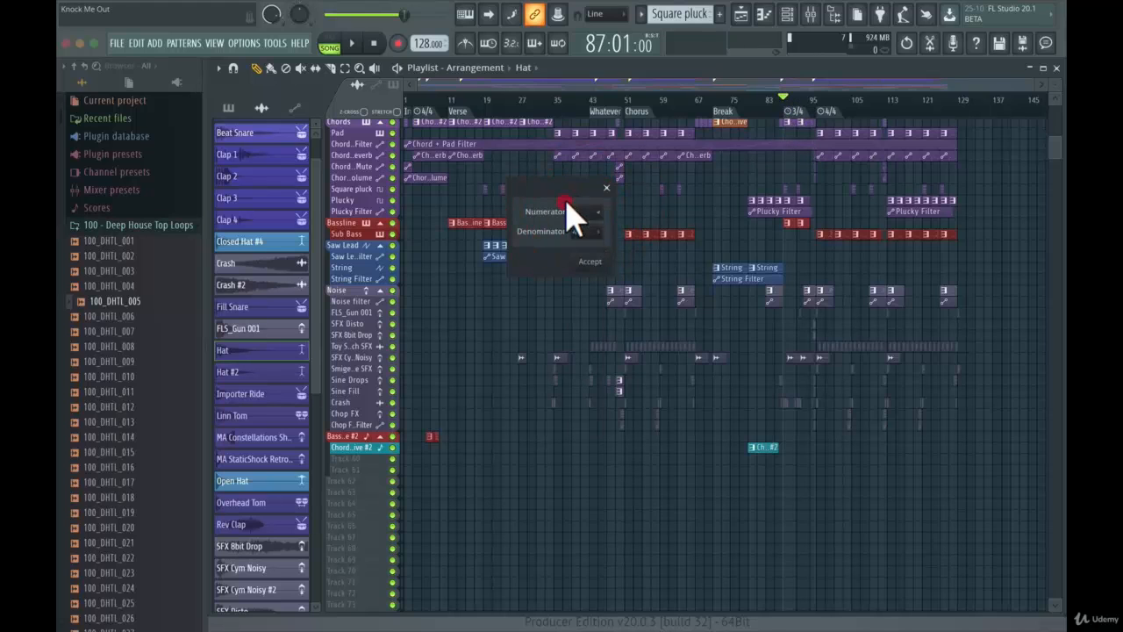
Step: Play the song from bar 84 through the 3/4 section until past the 4/4 marker, and stop playback
{"action": "left_click", "coordinate": [773, 110]}
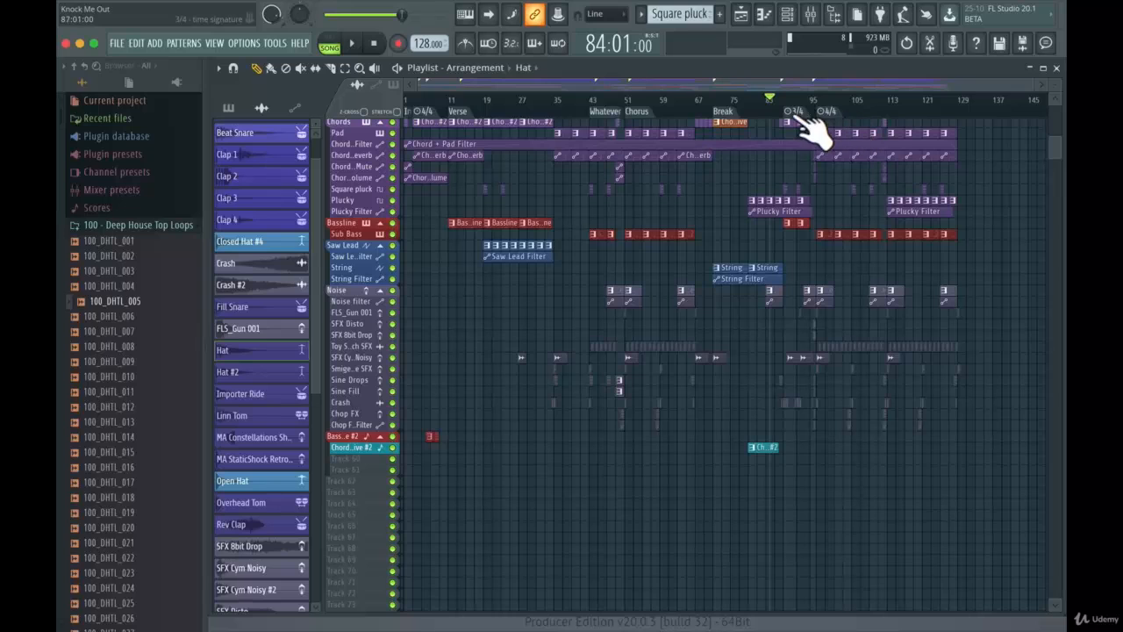
{"action": "key", "text": "space"}
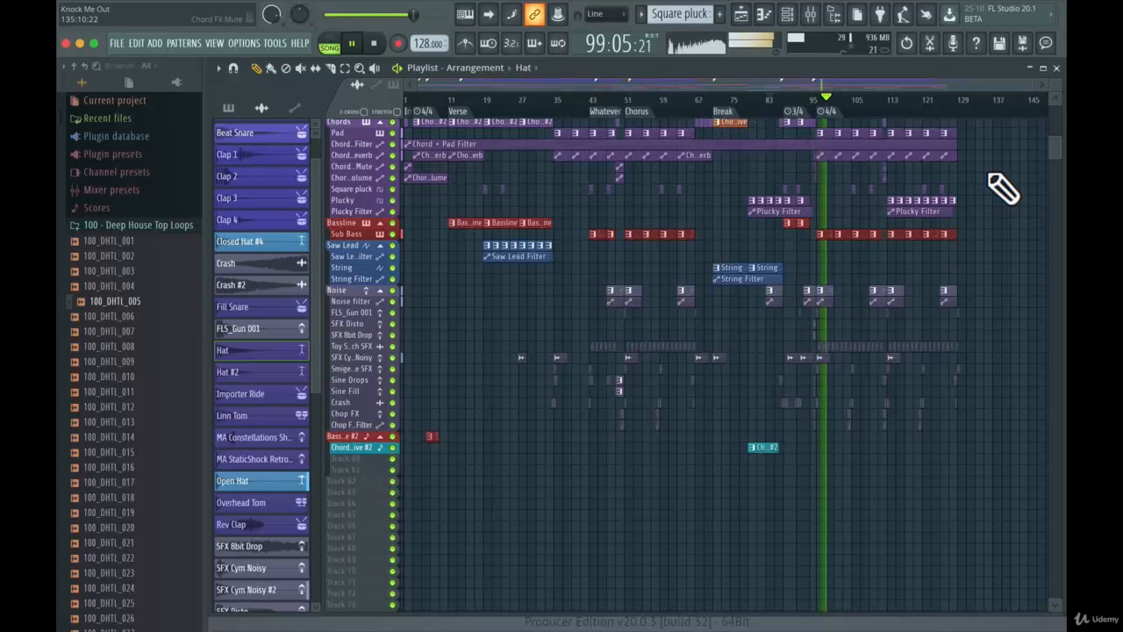
{"action": "key", "text": "space"}
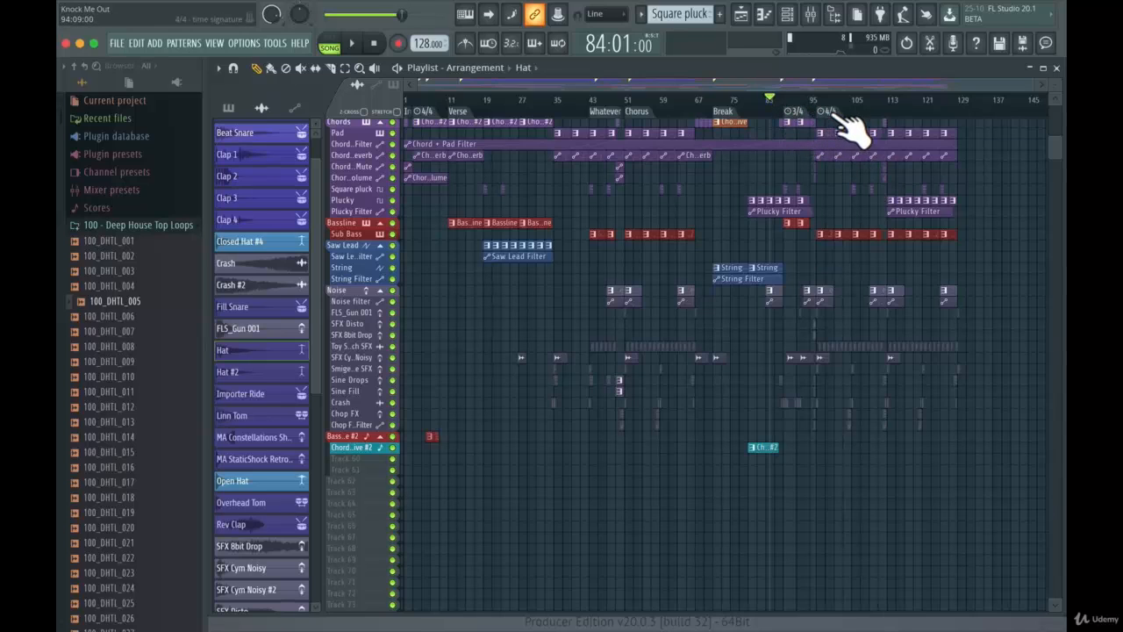
Step: Place a loop marker at bar 79 of the playlist timeline, and place it again at bar 83
{"action": "mouse_move", "coordinate": [778, 103]}
{"action": "left_mouse_down"}
{"action": "mouse_move", "coordinate": [844, 104]}
{"action": "mouse_move", "coordinate": [795, 103]}
{"action": "left_mouse_up"}
{"action": "right_click", "coordinate": [774, 110]}
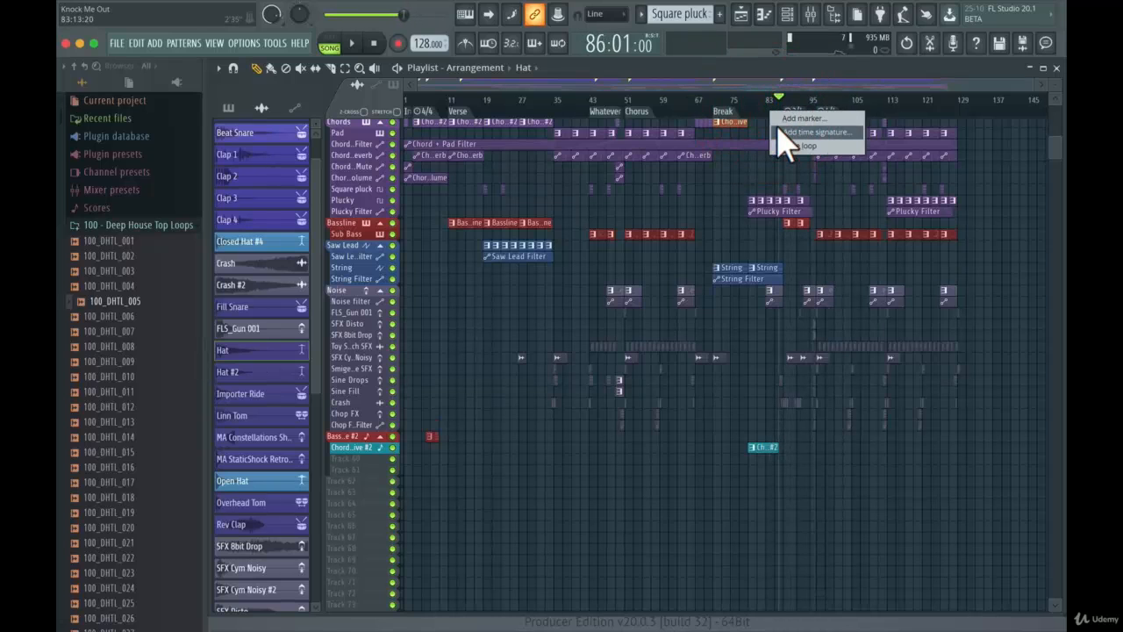
{"action": "left_click", "coordinate": [750, 115]}
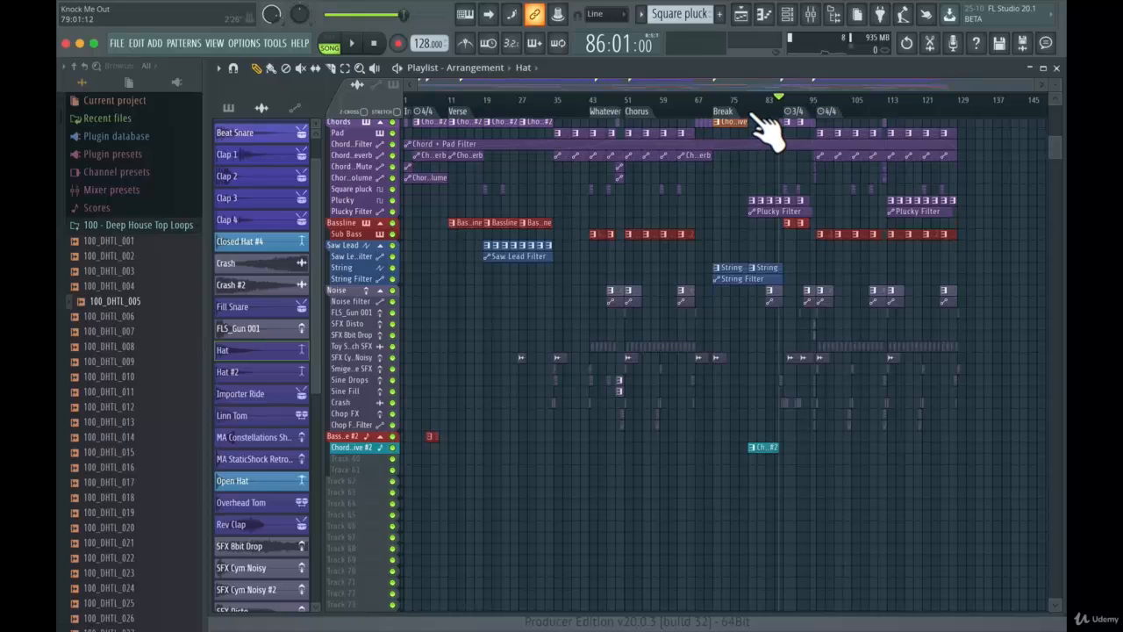
{"action": "right_click", "coordinate": [748, 113]}
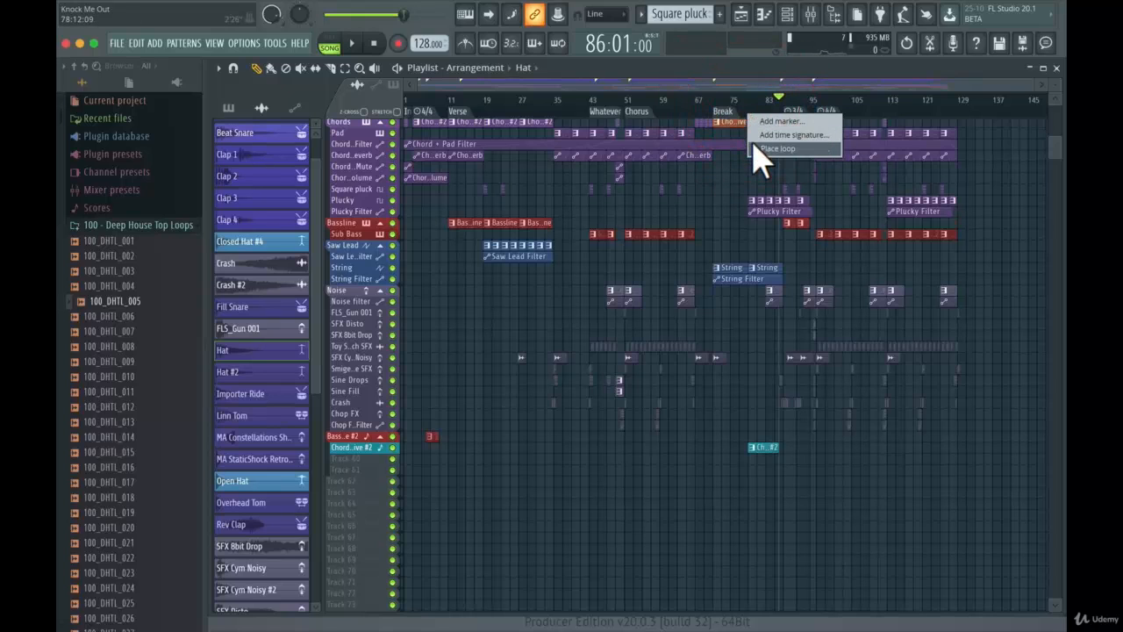
{"action": "left_click", "coordinate": [760, 154]}
{"action": "right_click", "coordinate": [767, 110]}
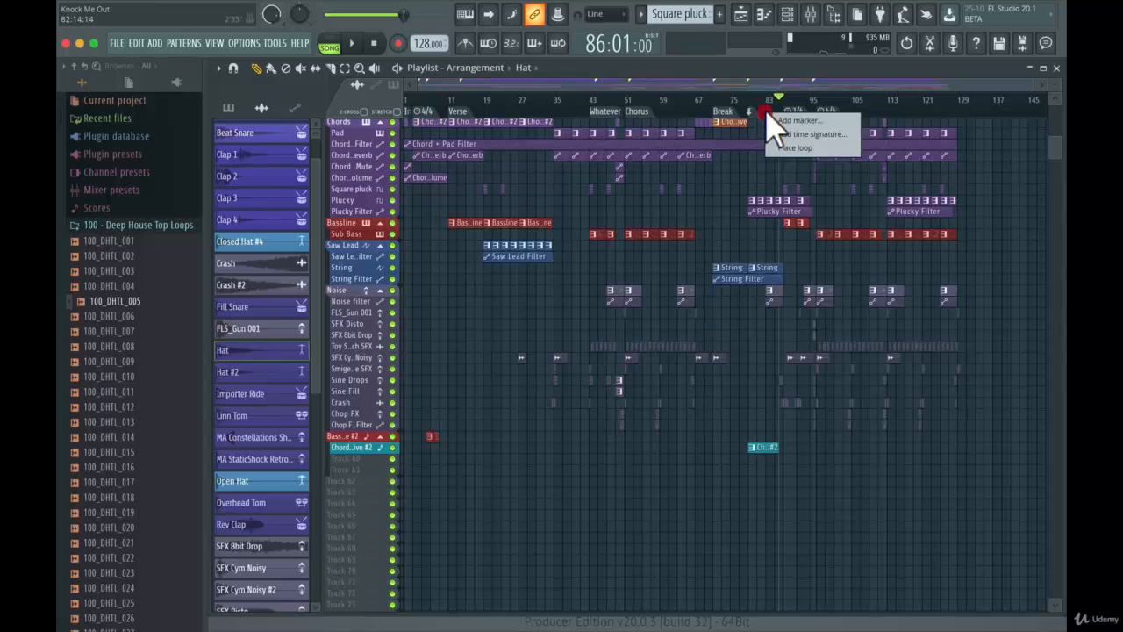
{"action": "left_click", "coordinate": [778, 139]}
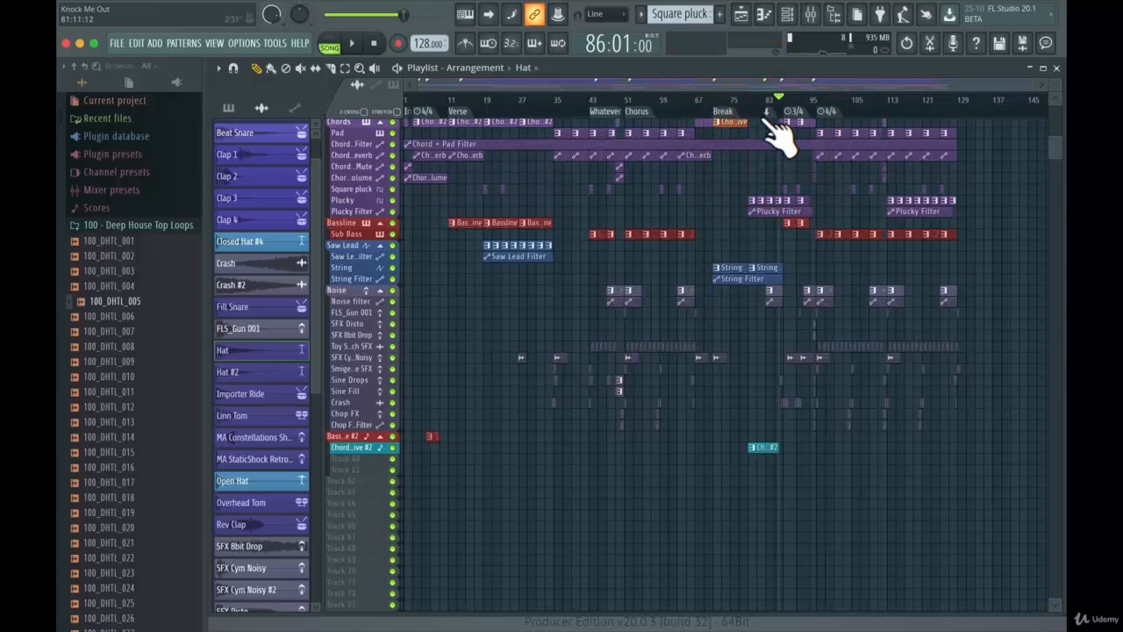
Step: Move the playhead to bar 83 and delete the loop marker there
{"action": "left_click", "coordinate": [743, 102]}
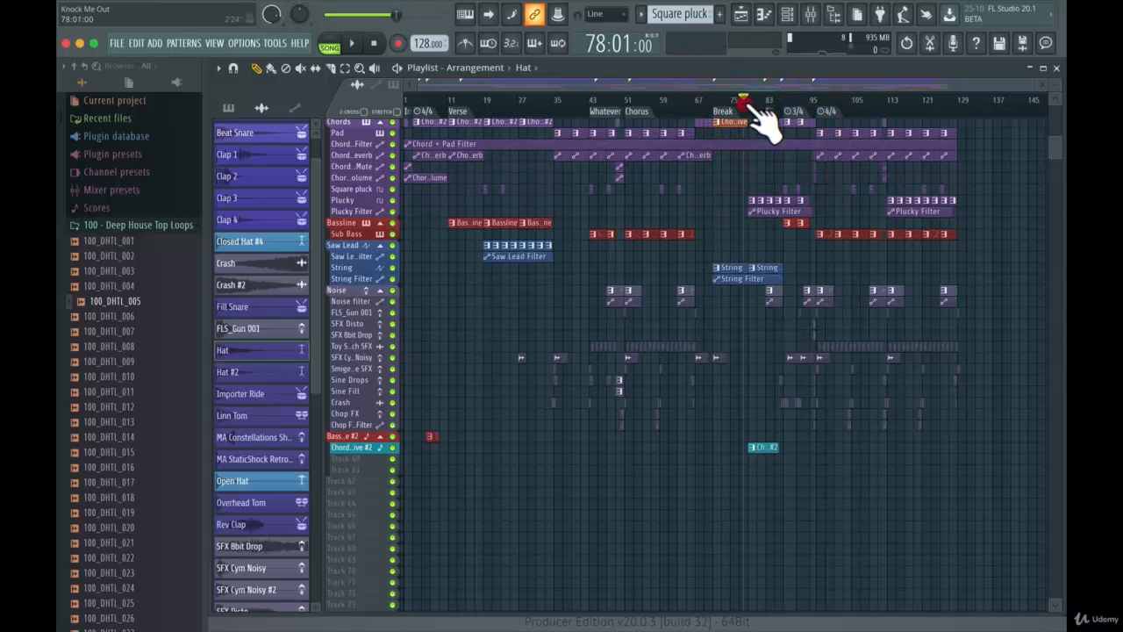
{"action": "left_click_drag", "start_coordinate": [751, 105], "coordinate": [776, 113]}
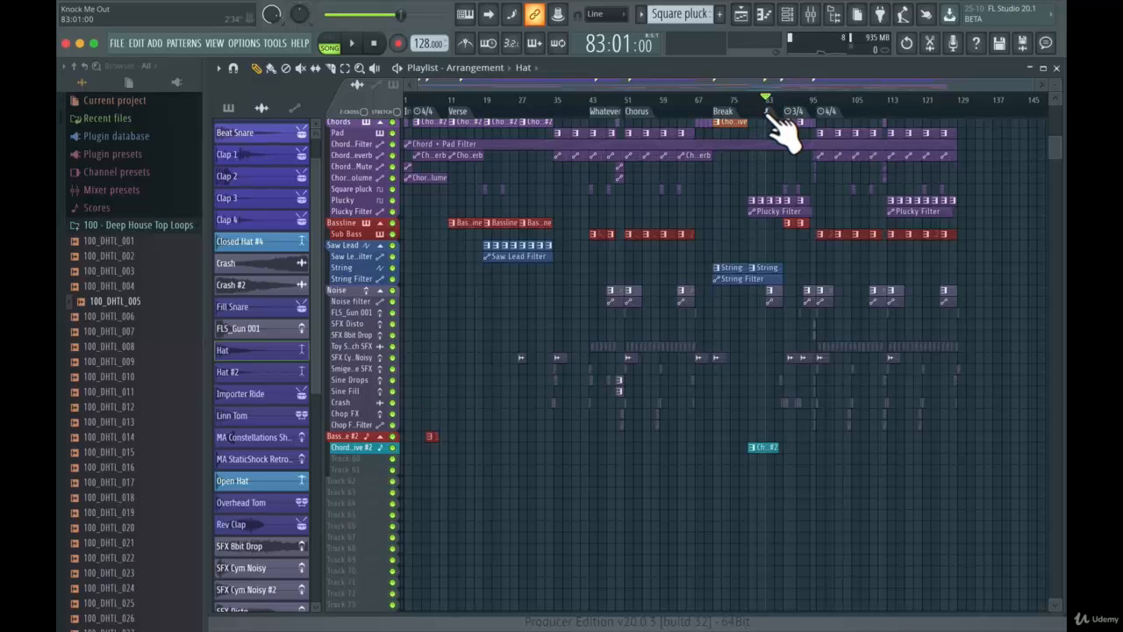
{"action": "left_click", "coordinate": [767, 111]}
{"action": "right_click", "coordinate": [775, 115]}
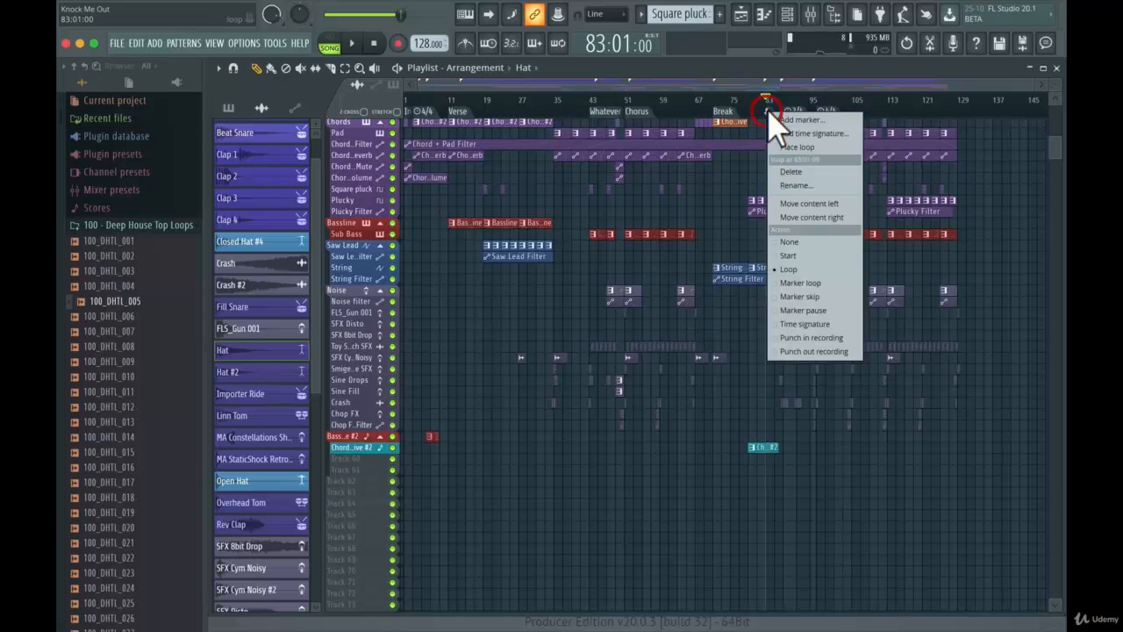
{"action": "left_click", "coordinate": [794, 172]}
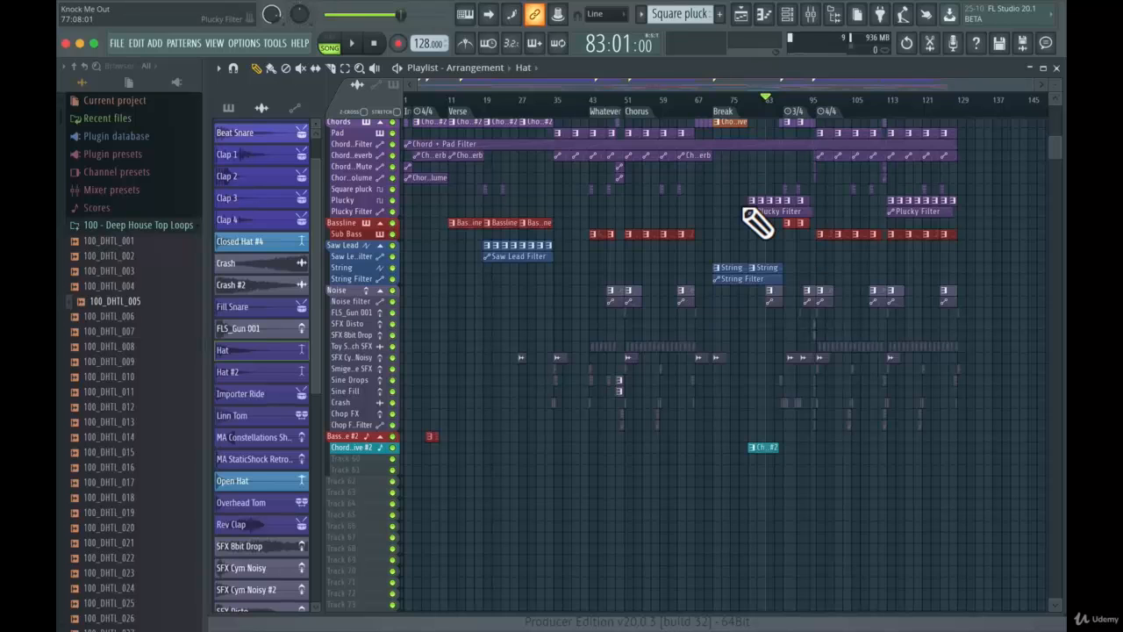
Step: Examine the track layout of the whole arrangement, from the Vocal tracks down to the empty tracks and back
{"action": "scroll", "coordinate": [722, 243], "scroll_direction": "up", "scroll_amount": 10}
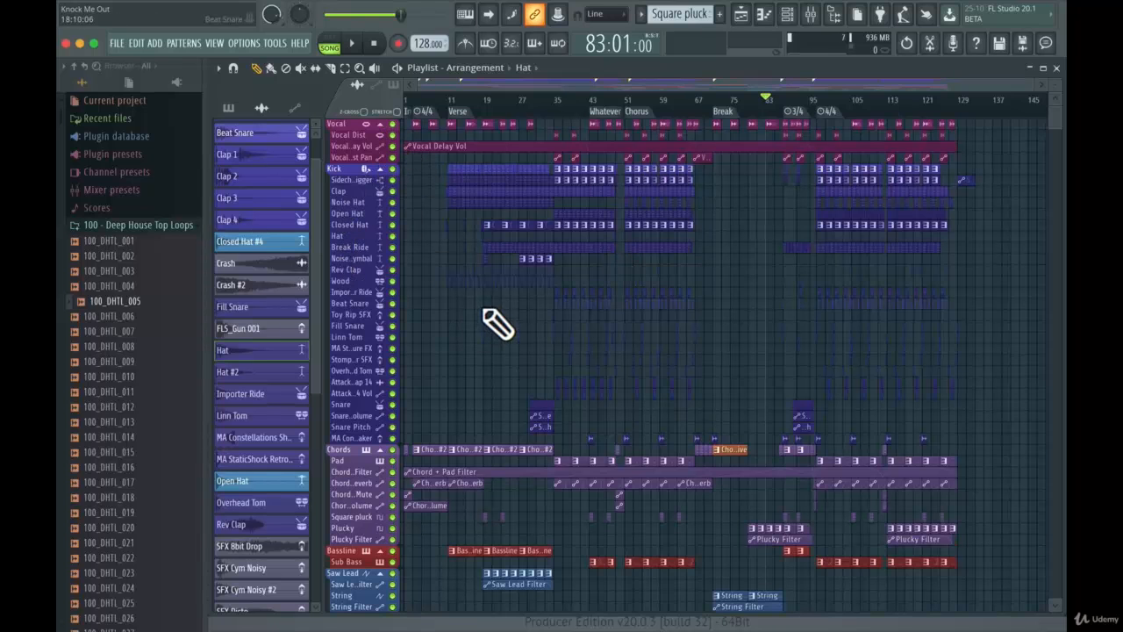
{"action": "scroll", "coordinate": [498, 325], "scroll_direction": "down", "scroll_amount": 6}
{"action": "scroll", "coordinate": [514, 326], "scroll_direction": "up", "scroll_amount": 5}
{"action": "scroll", "coordinate": [556, 363], "scroll_direction": "down", "scroll_amount": 4}
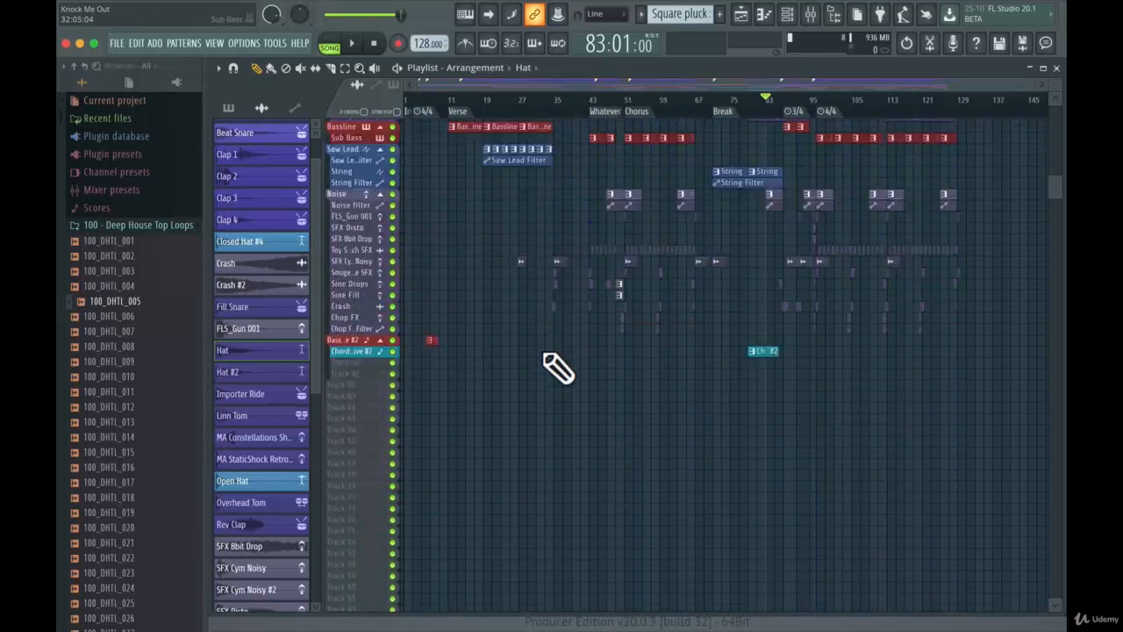
{"action": "scroll", "coordinate": [737, 353], "scroll_direction": "down", "scroll_amount": 5}
{"action": "scroll", "coordinate": [737, 354], "scroll_direction": "up", "scroll_amount": 4}
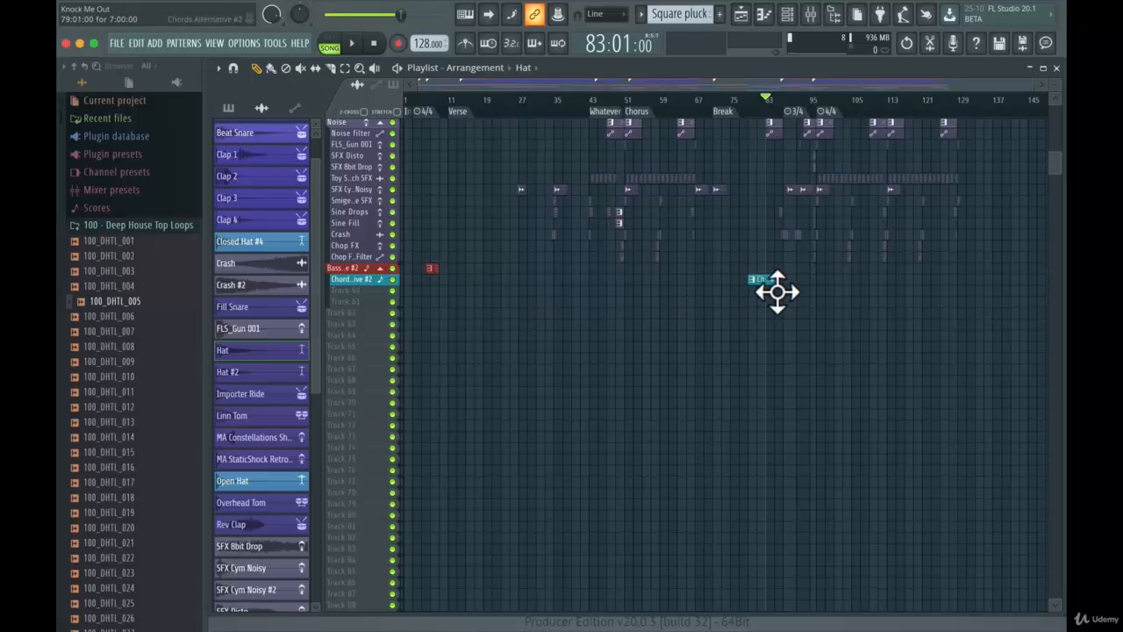
{"action": "scroll", "coordinate": [591, 306], "scroll_direction": "up", "scroll_amount": 4}
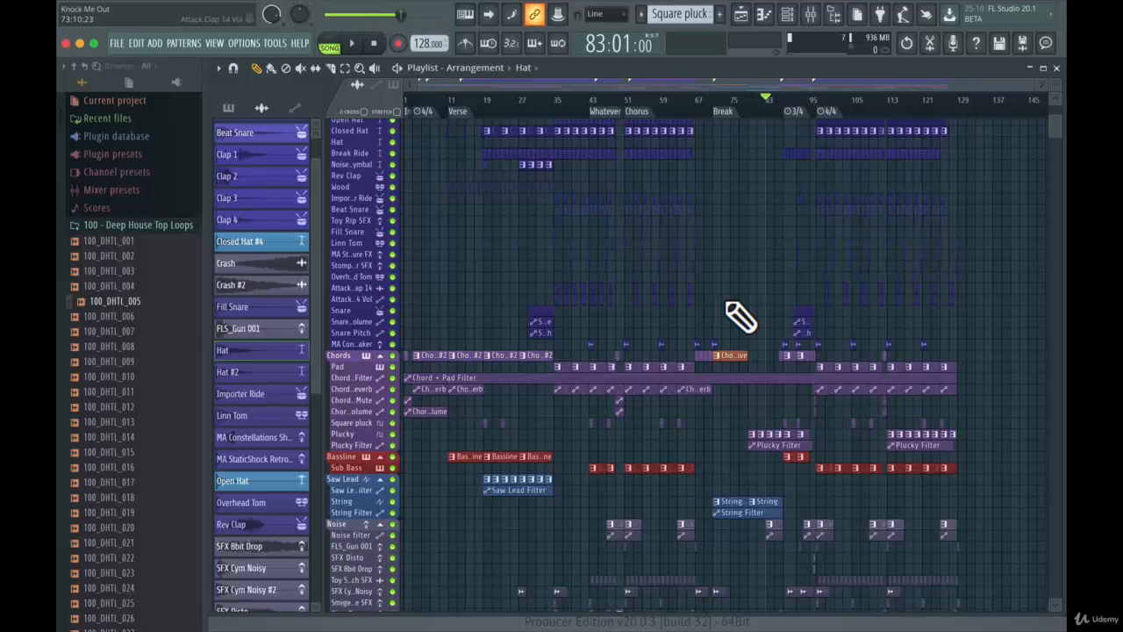
{"action": "scroll", "coordinate": [739, 315], "scroll_direction": "up", "scroll_amount": 3}
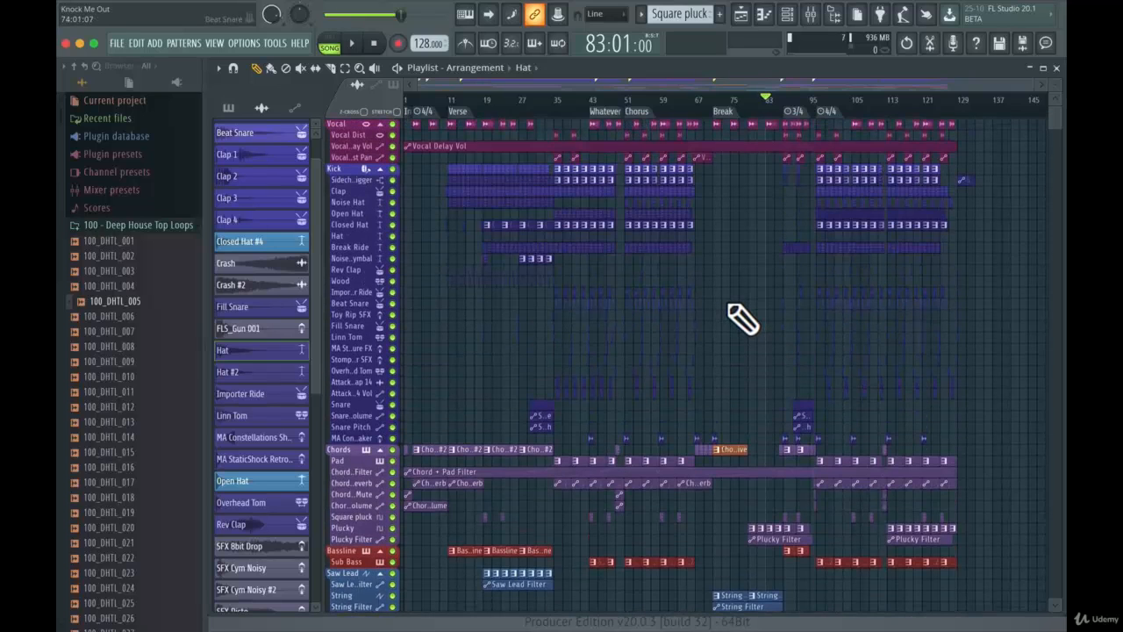